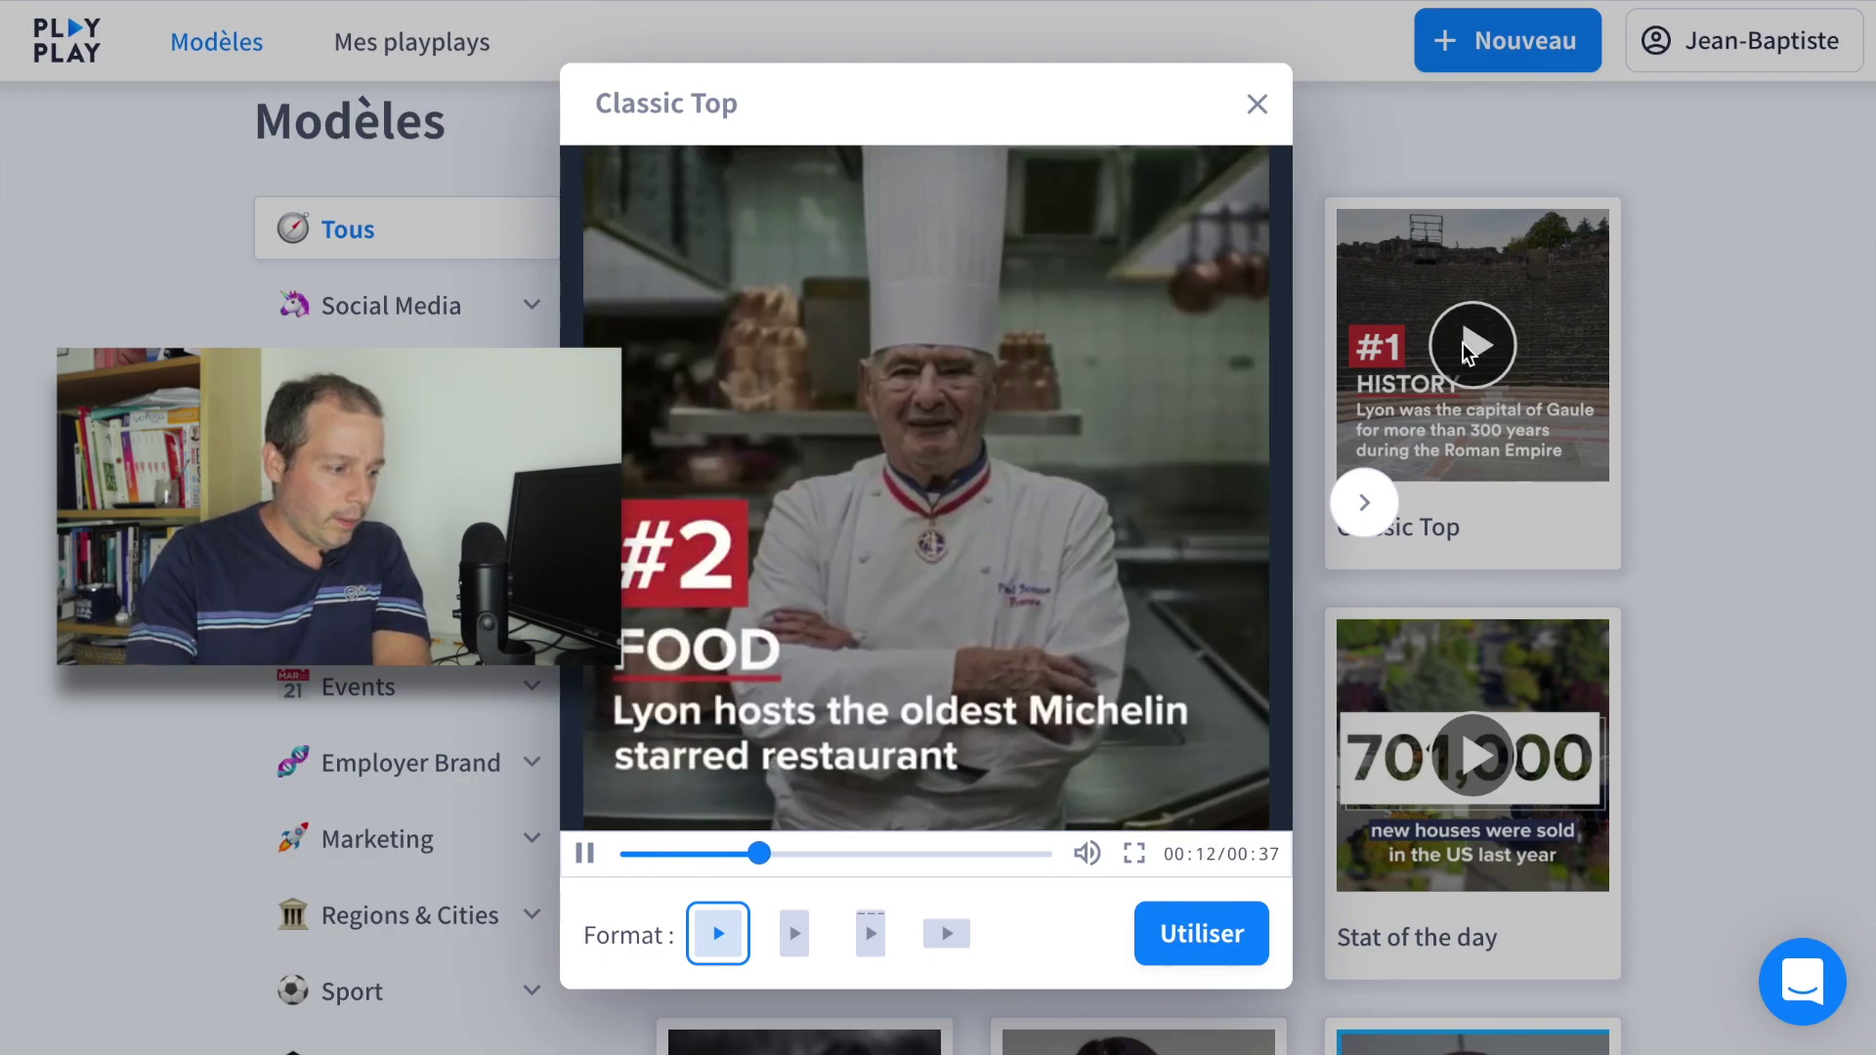
Step: Preview the Classic Top template in its other formats, including Story and Horizontal, and close the preview
click(794, 936)
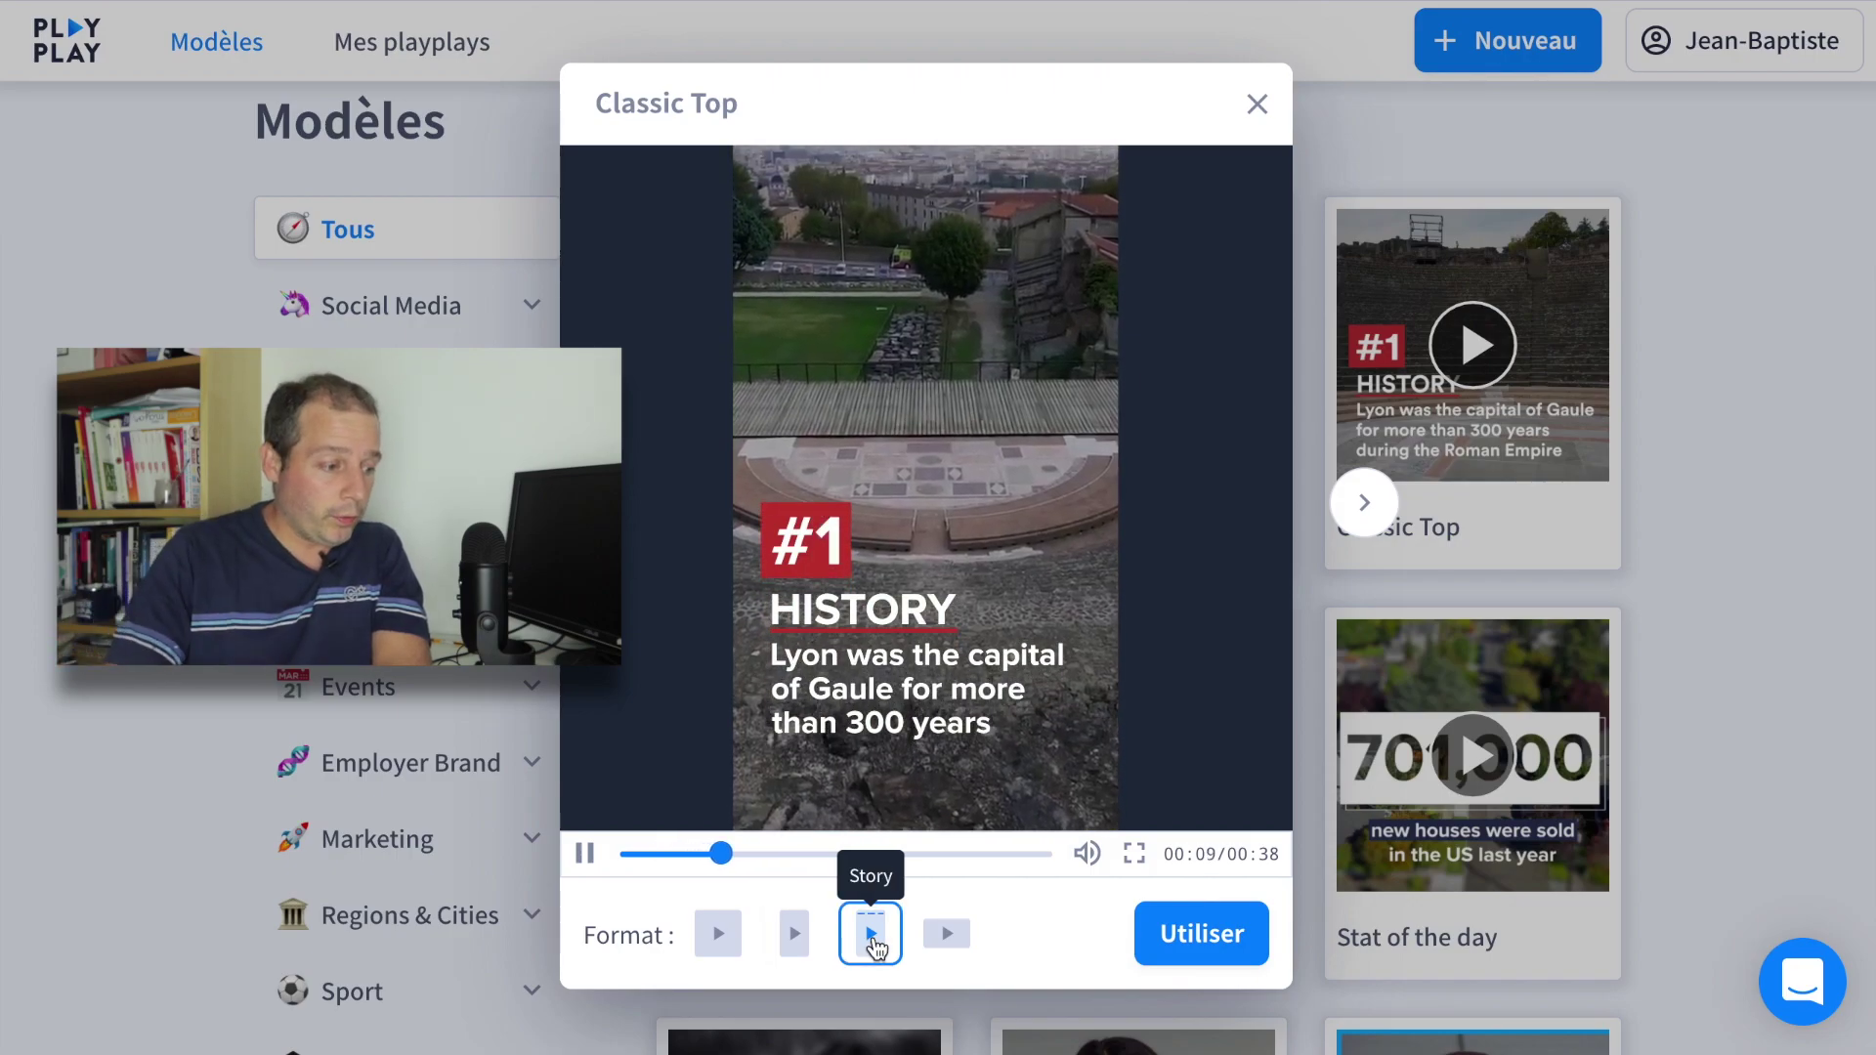
click(944, 932)
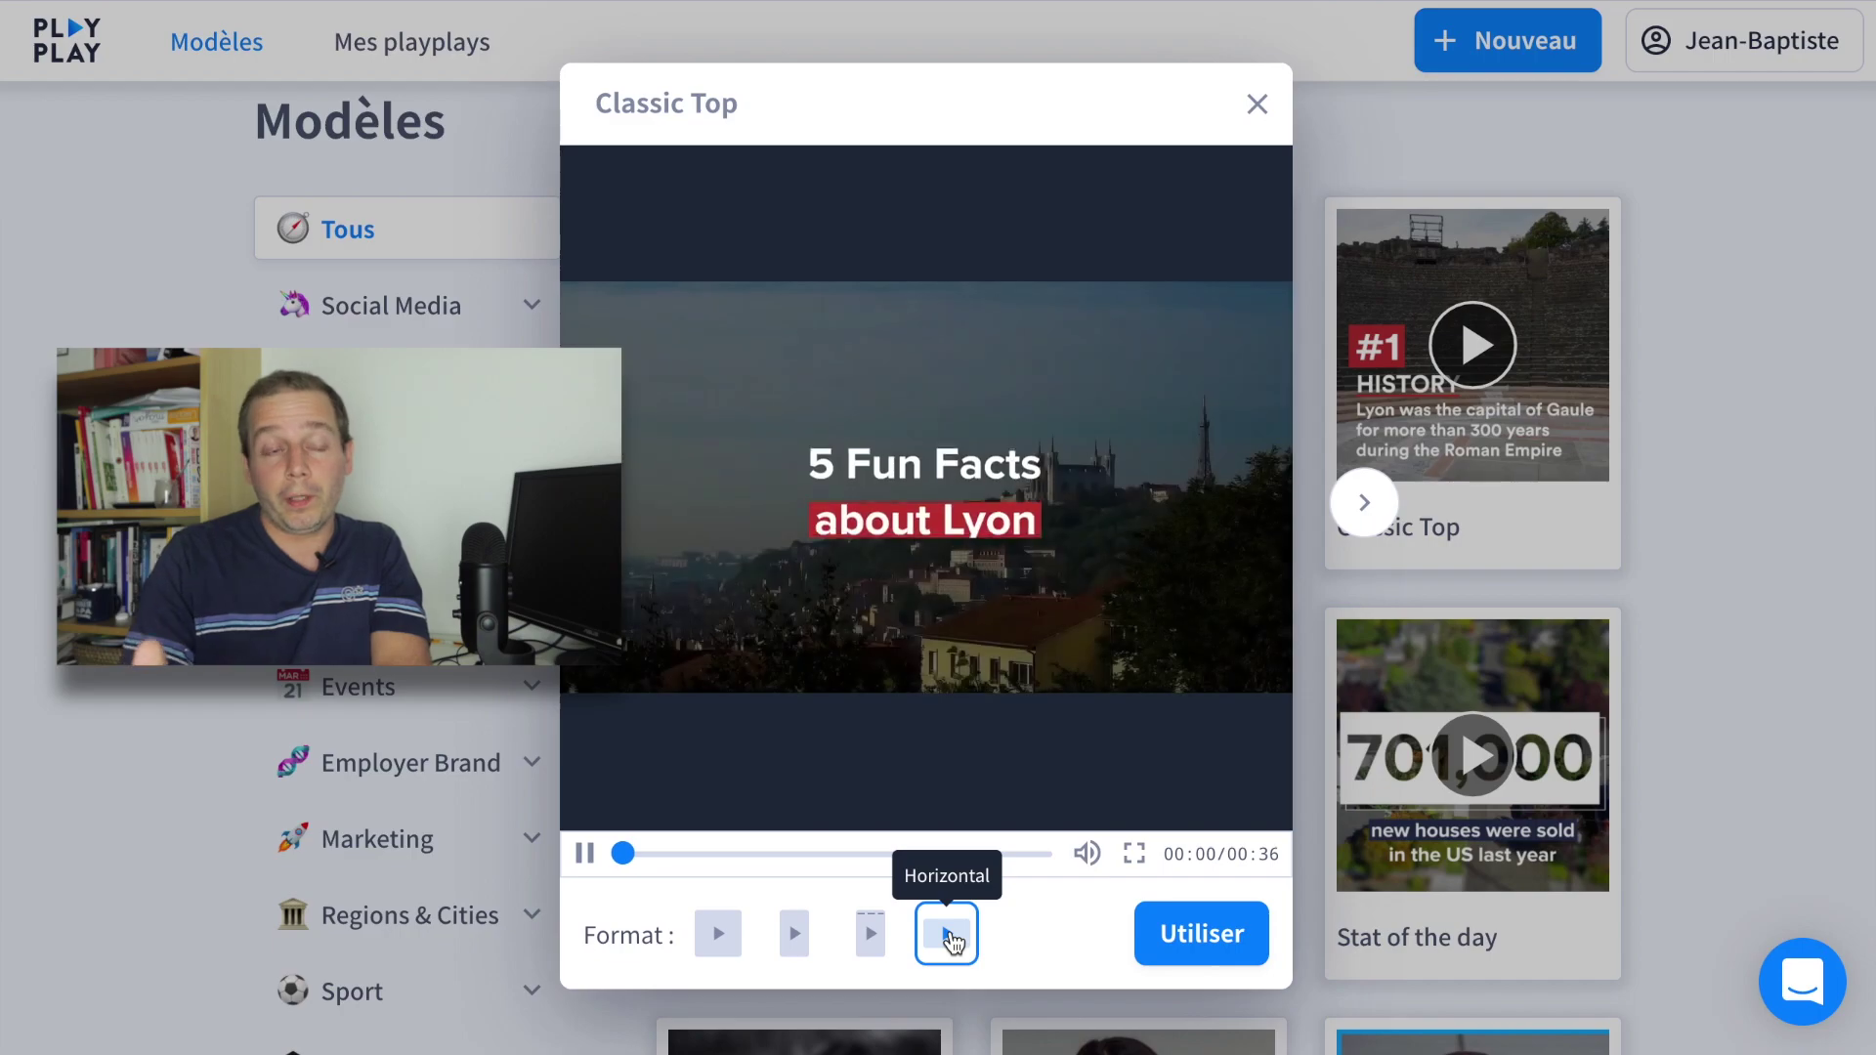
click(1257, 104)
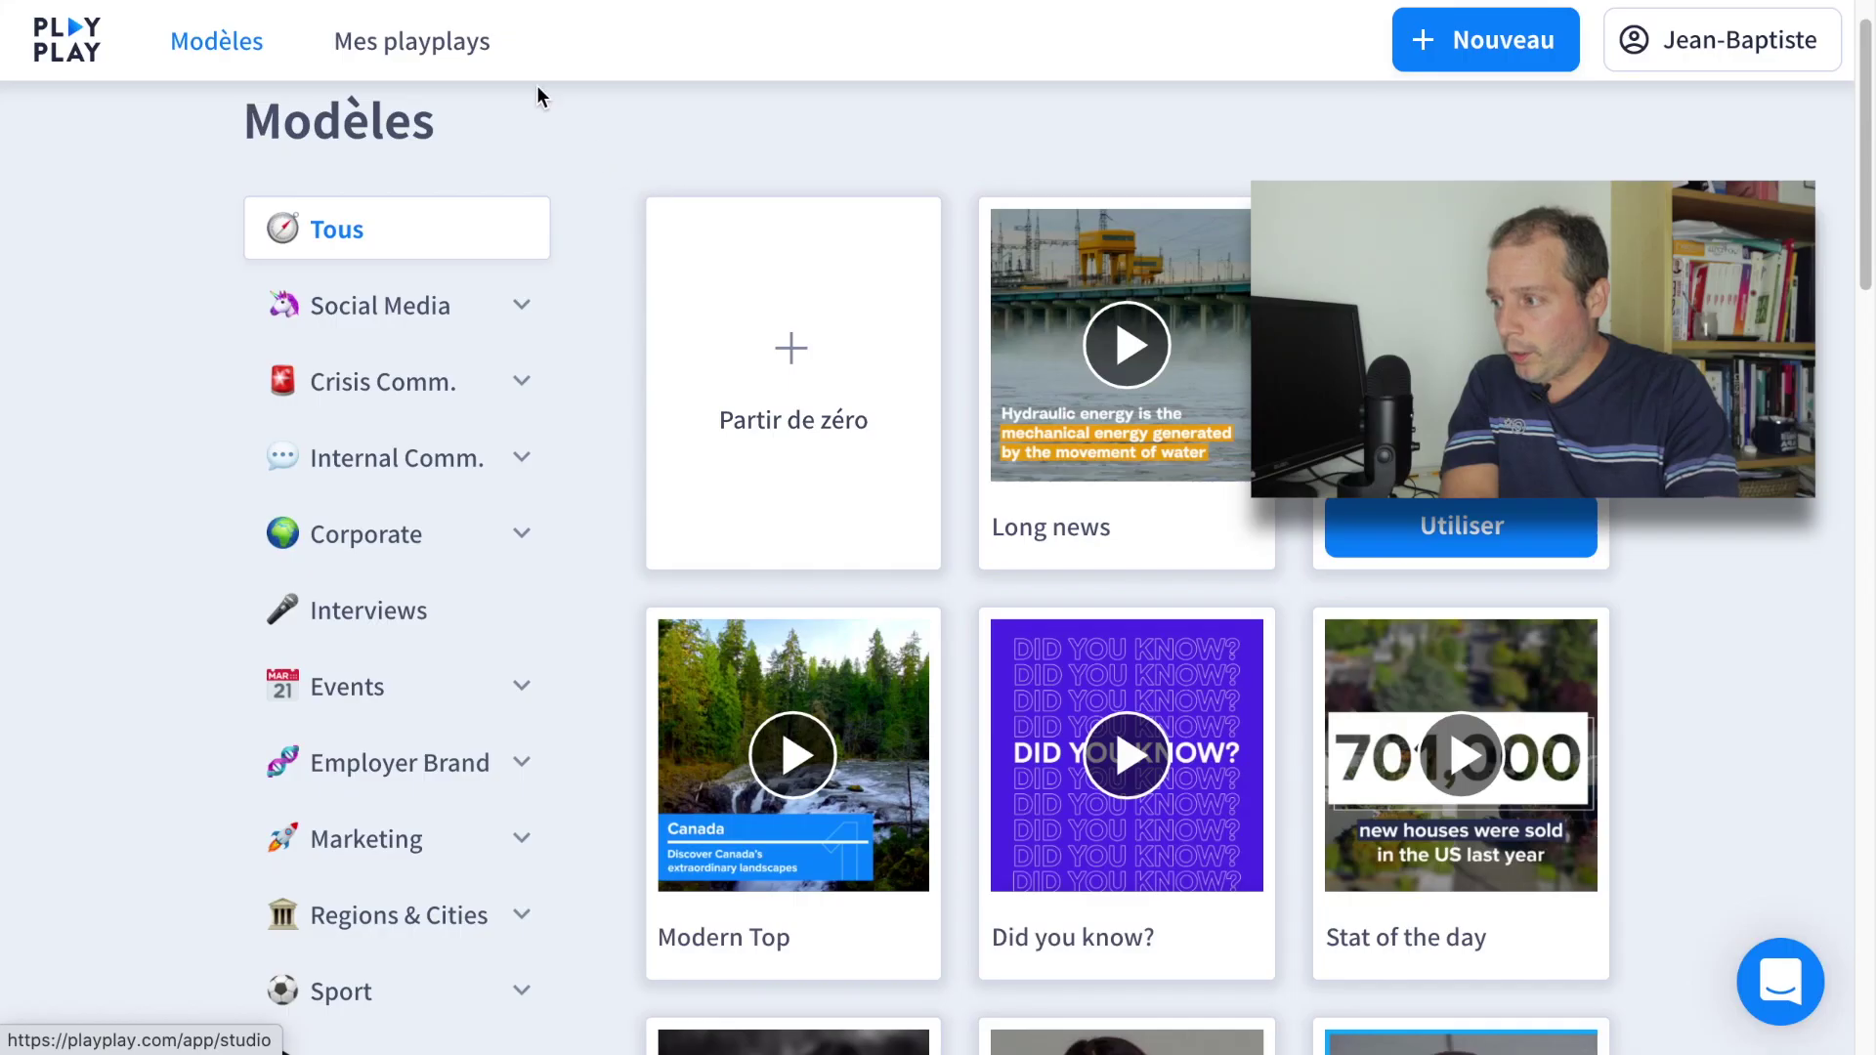
click(465, 51)
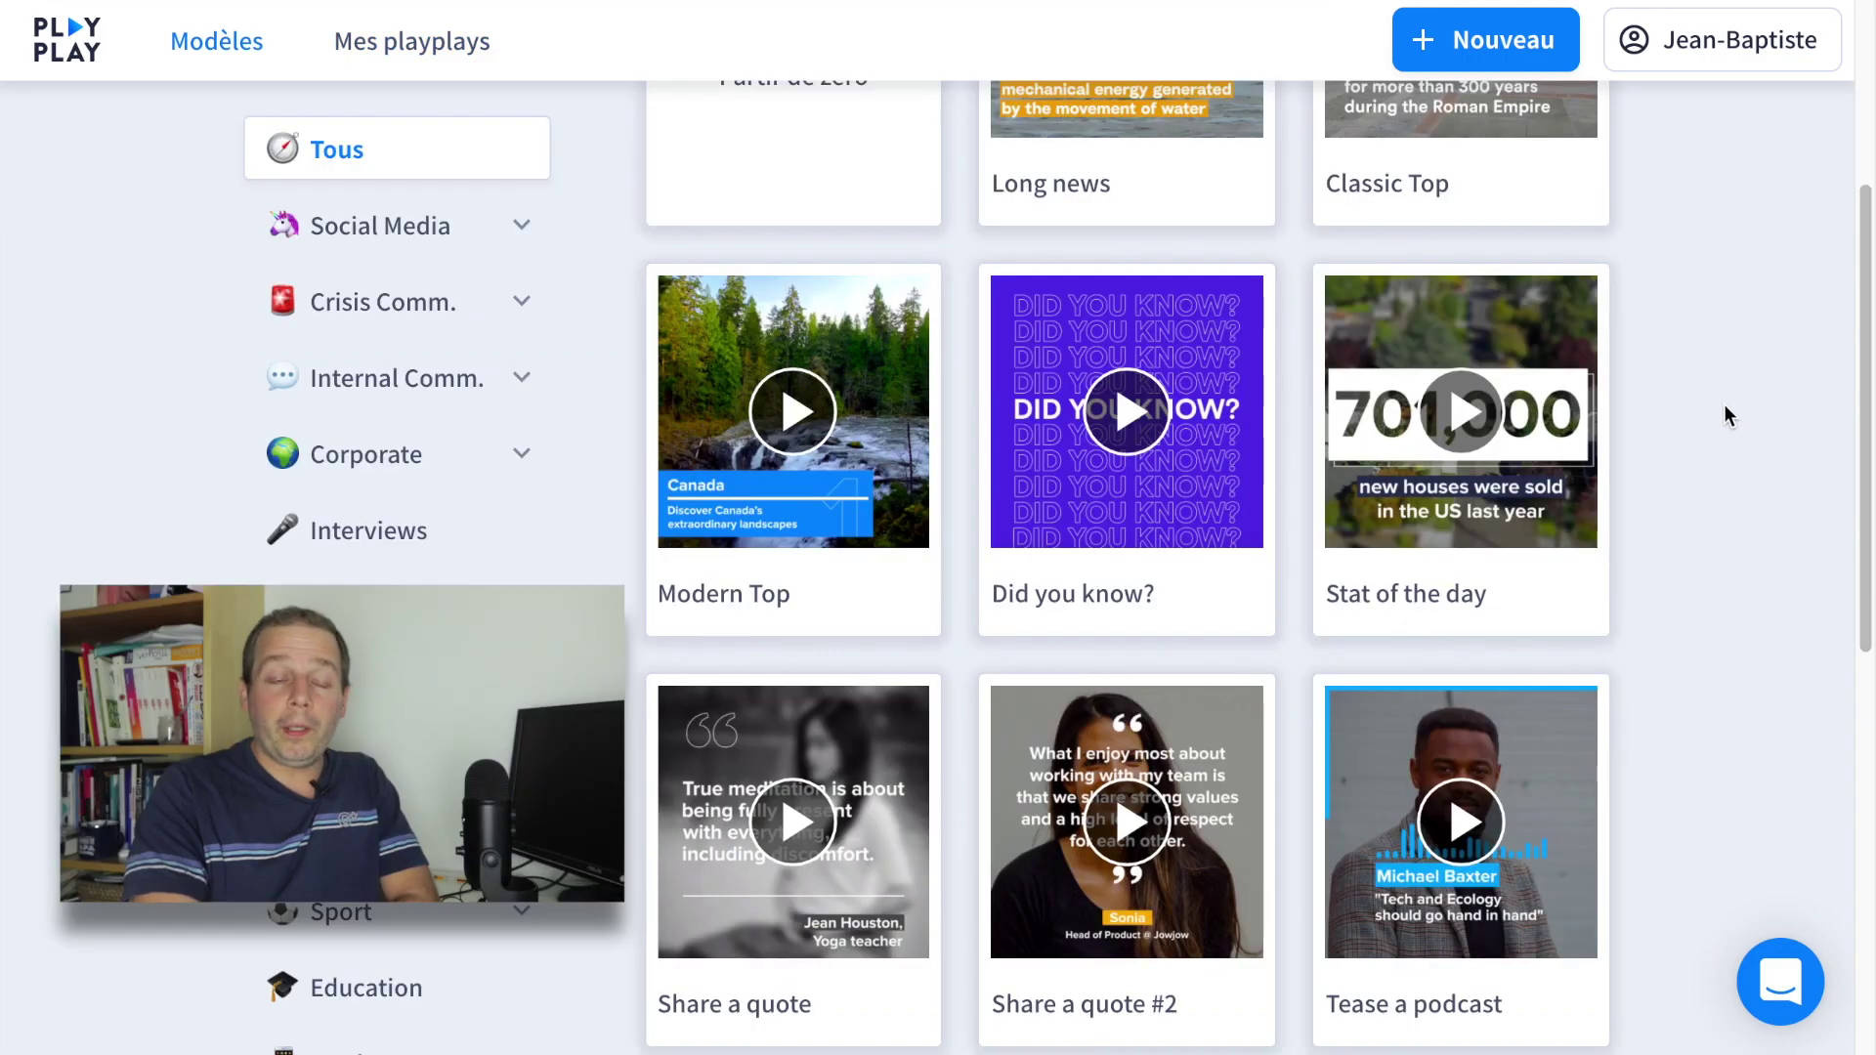
Step: Preview the 2 Questions interview template in the Interviews category and start a new video from it
scroll(1723, 403, up, 2)
scroll(1212, 595, down, 10)
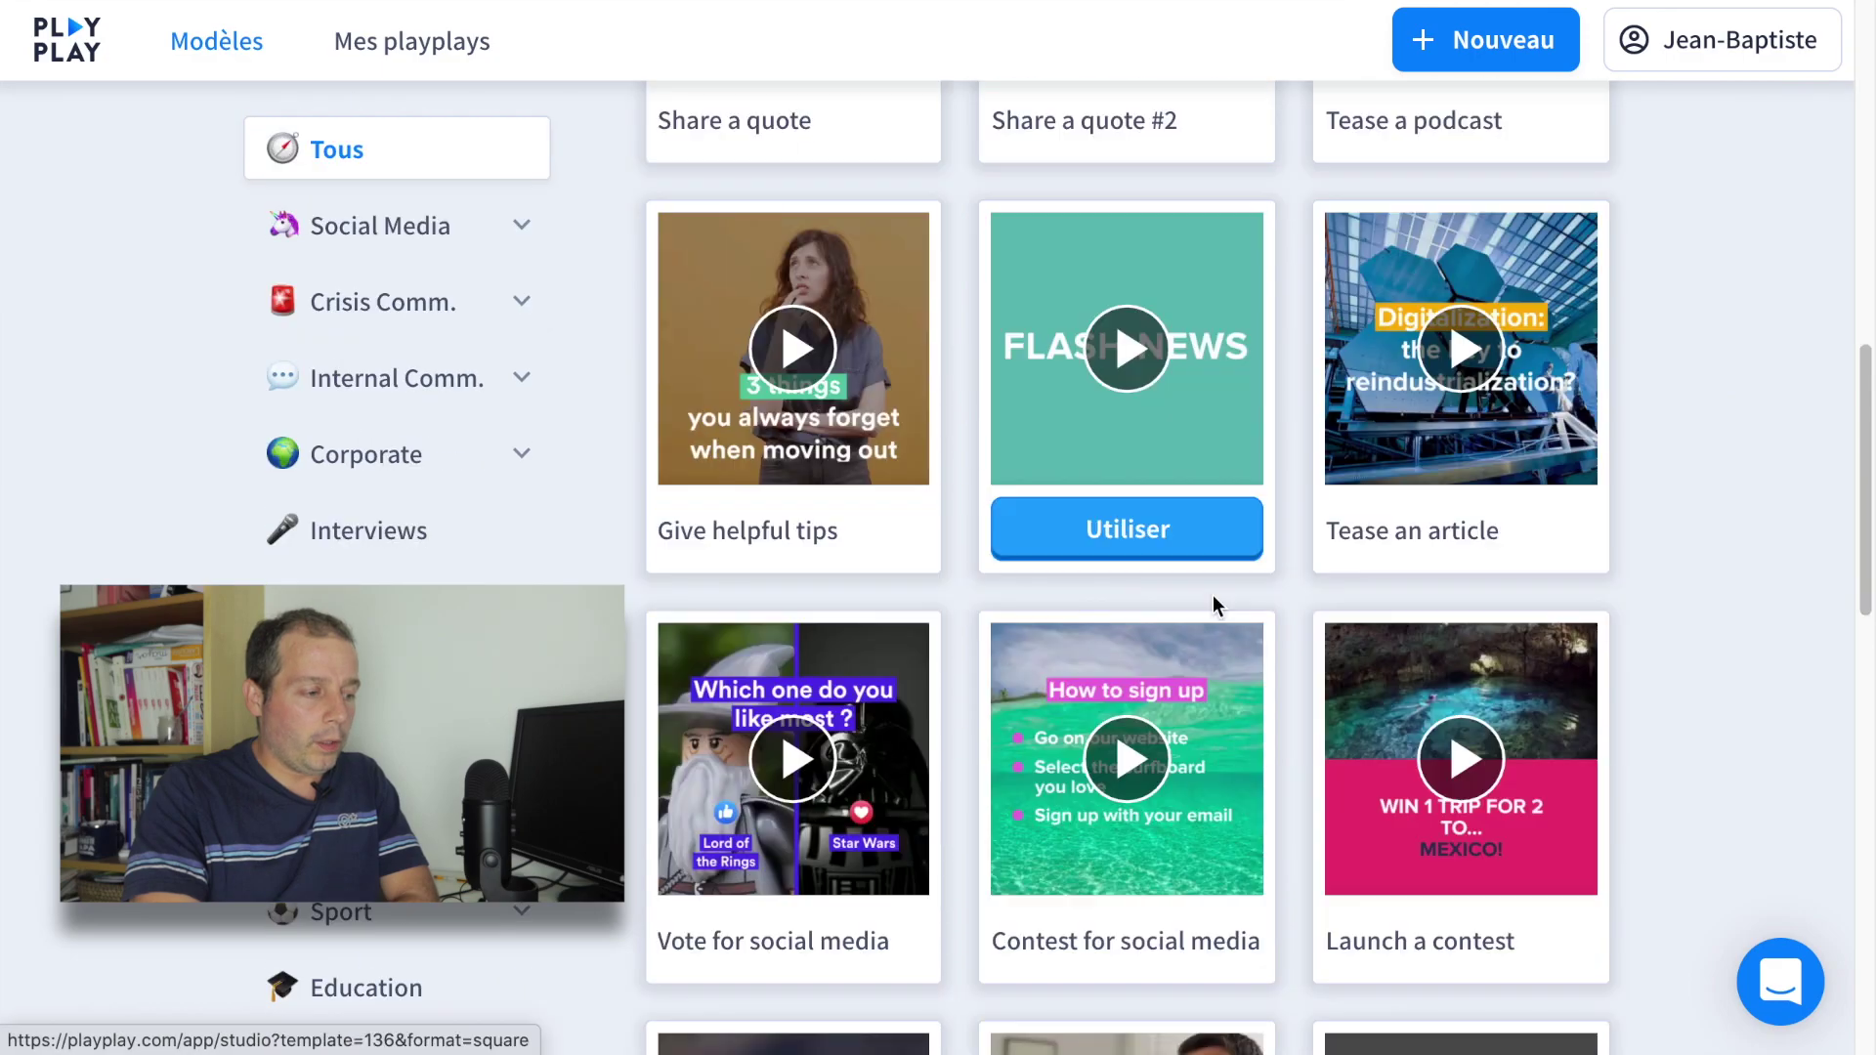
mouse_move(1590, 540)
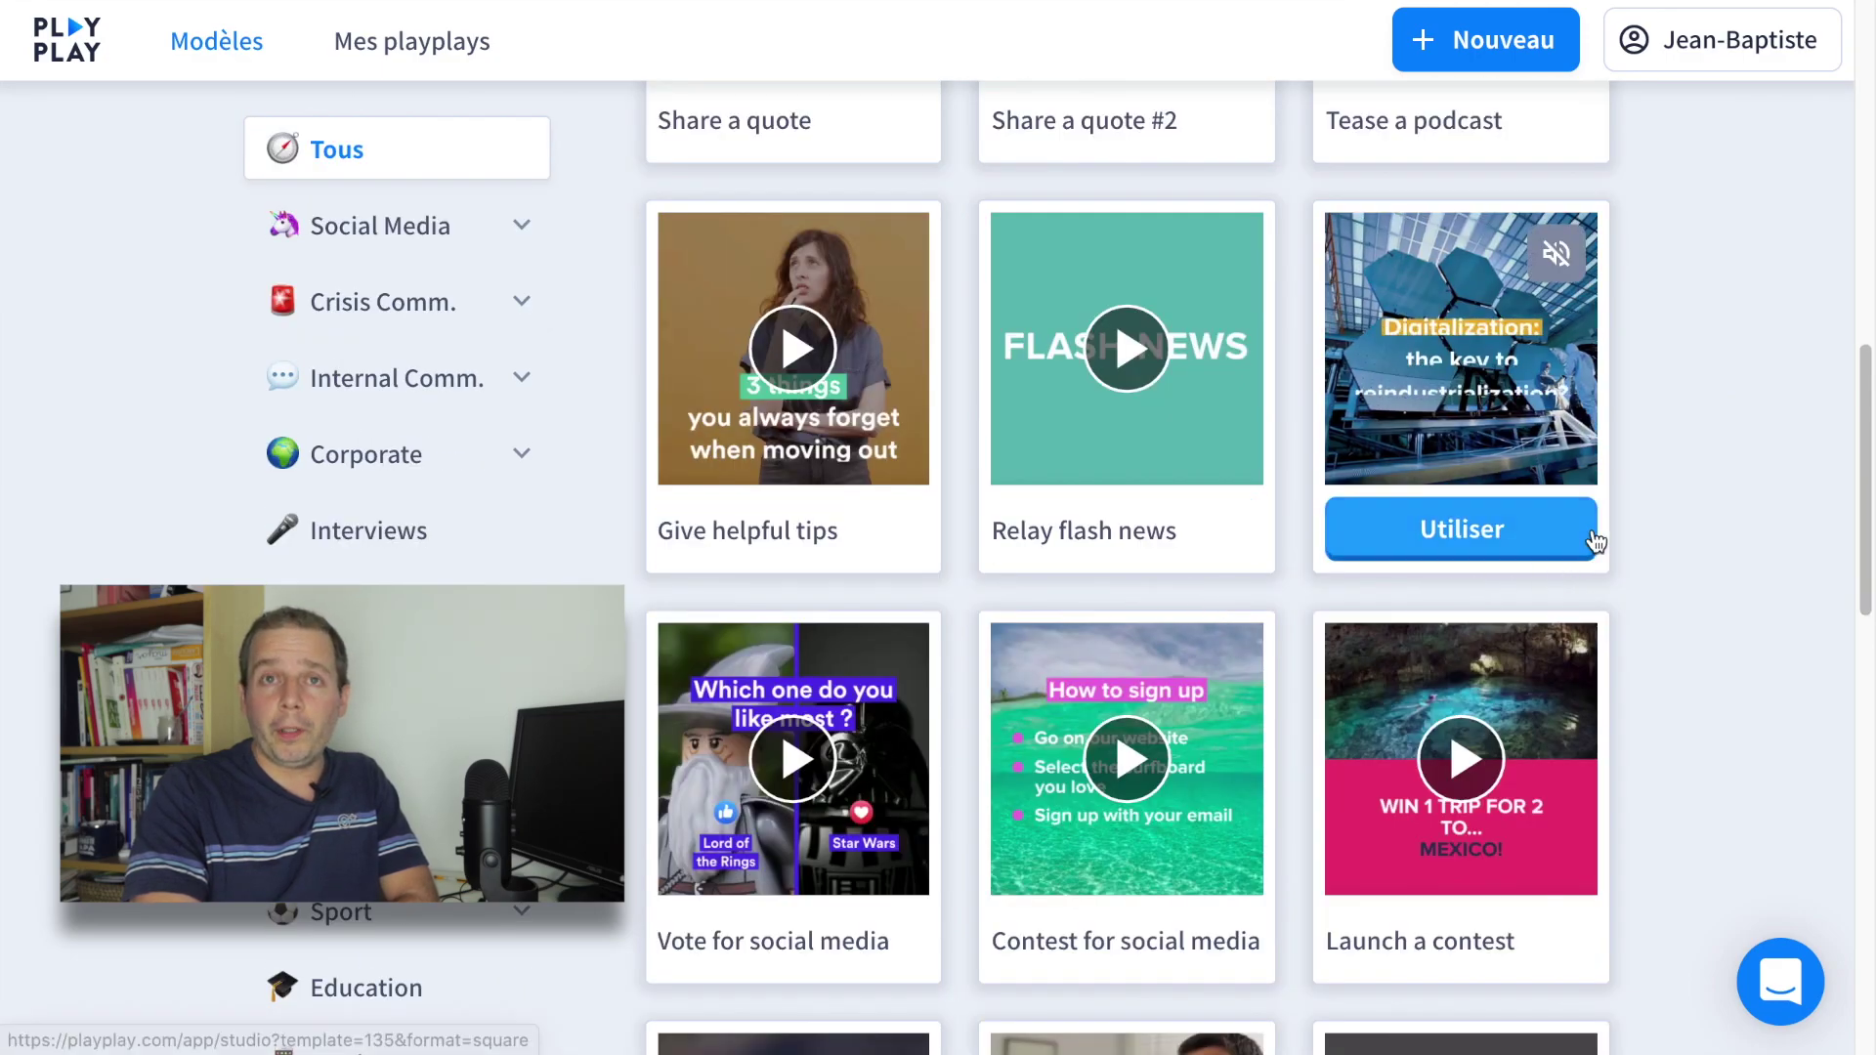
click(406, 537)
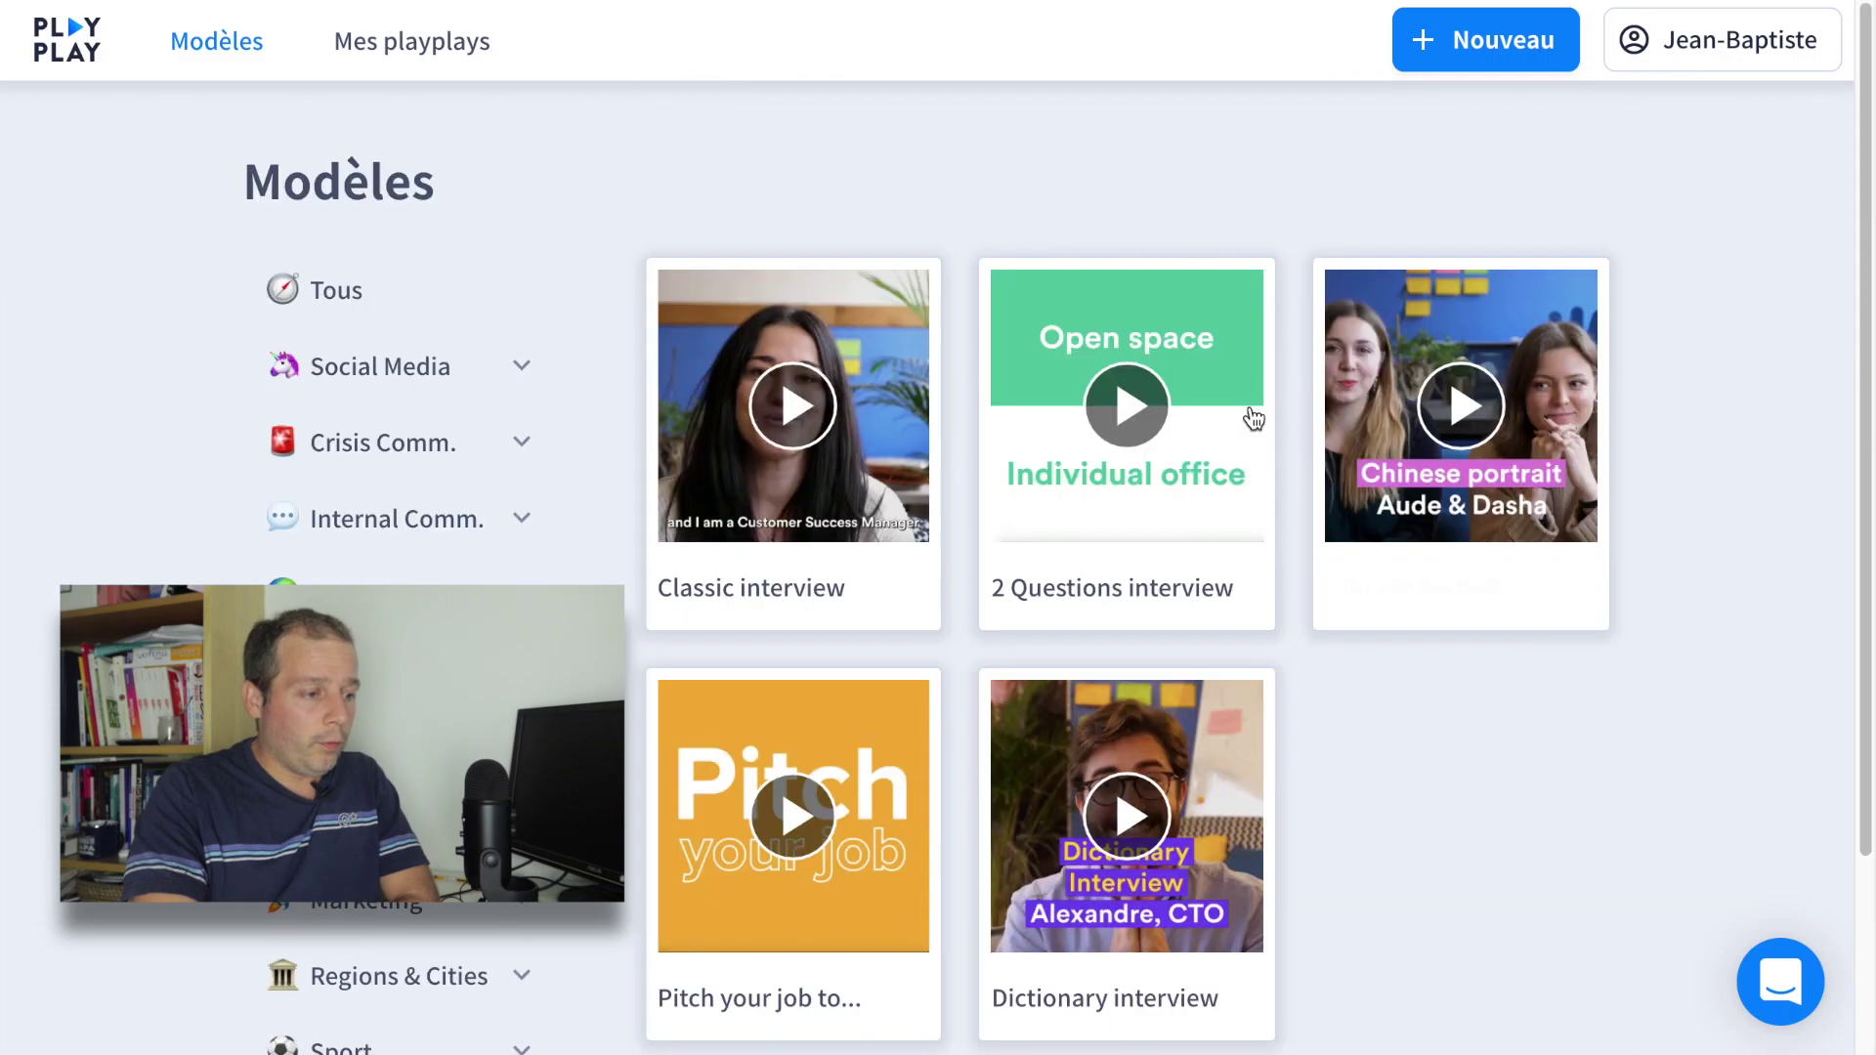
mouse_move(1193, 423)
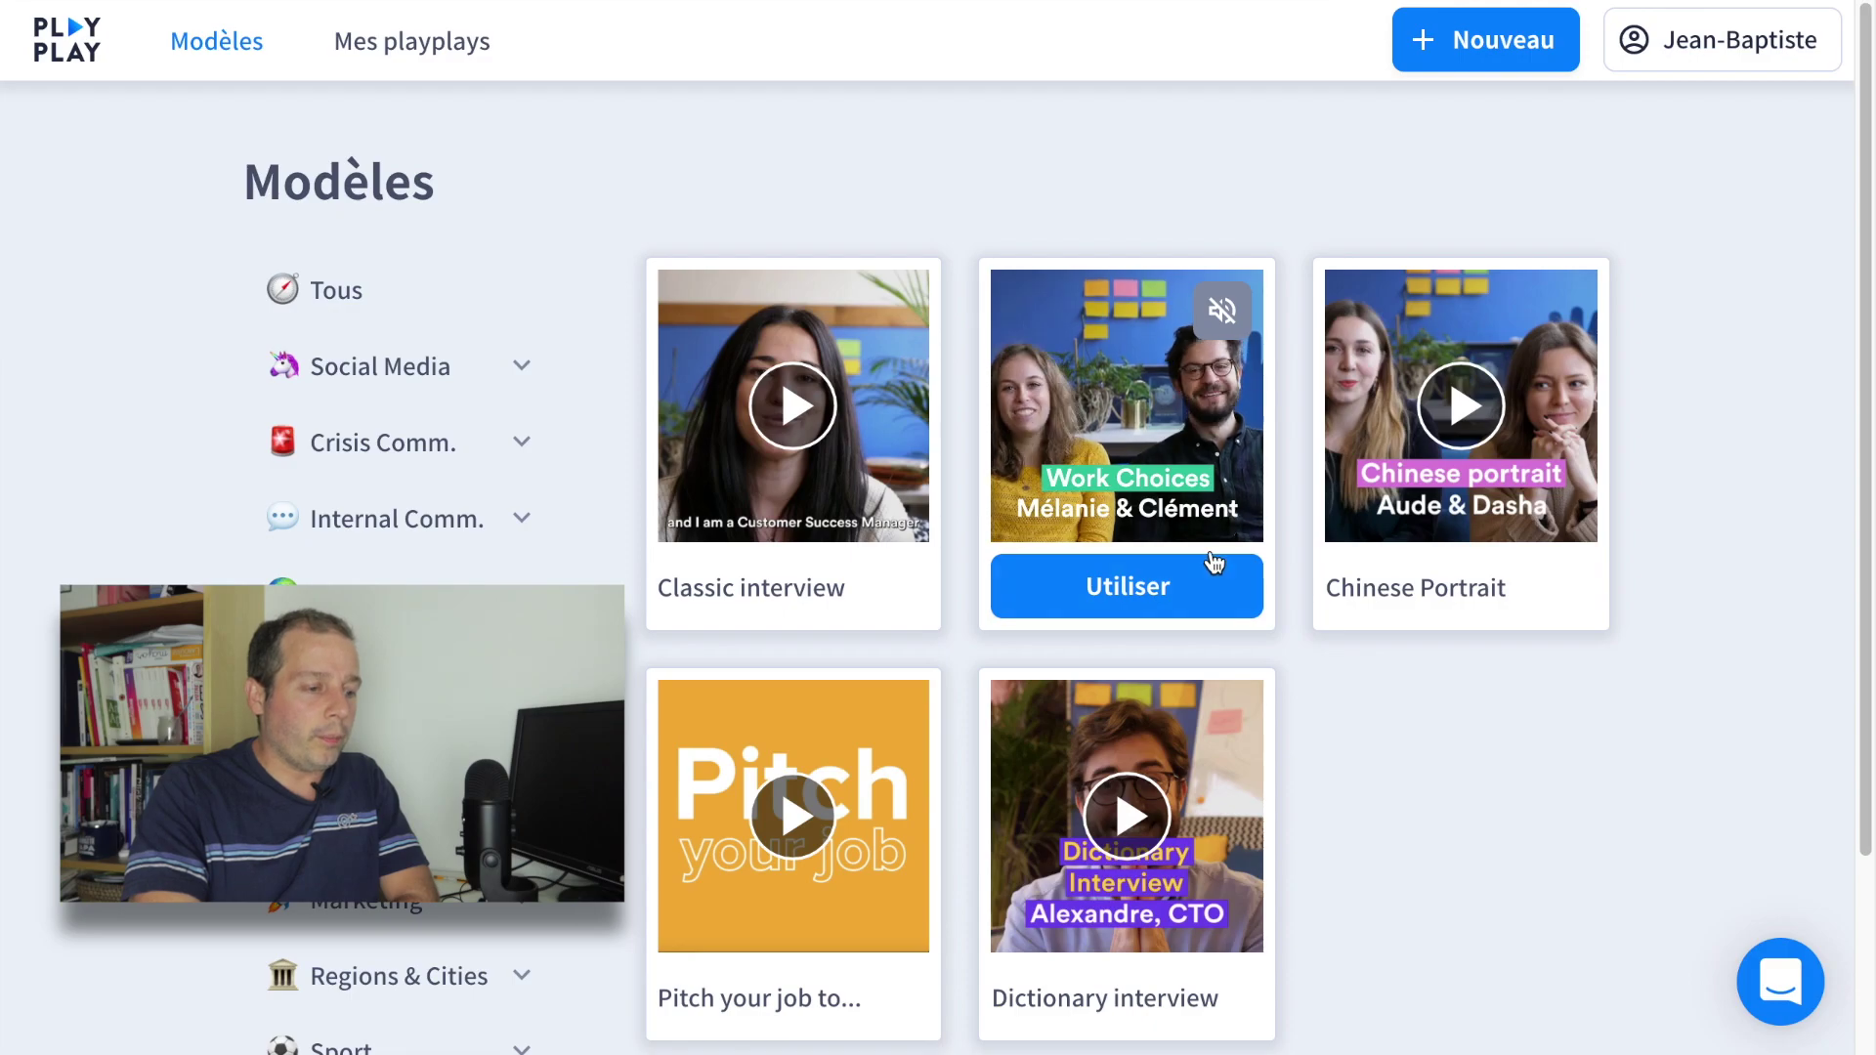
click(1131, 588)
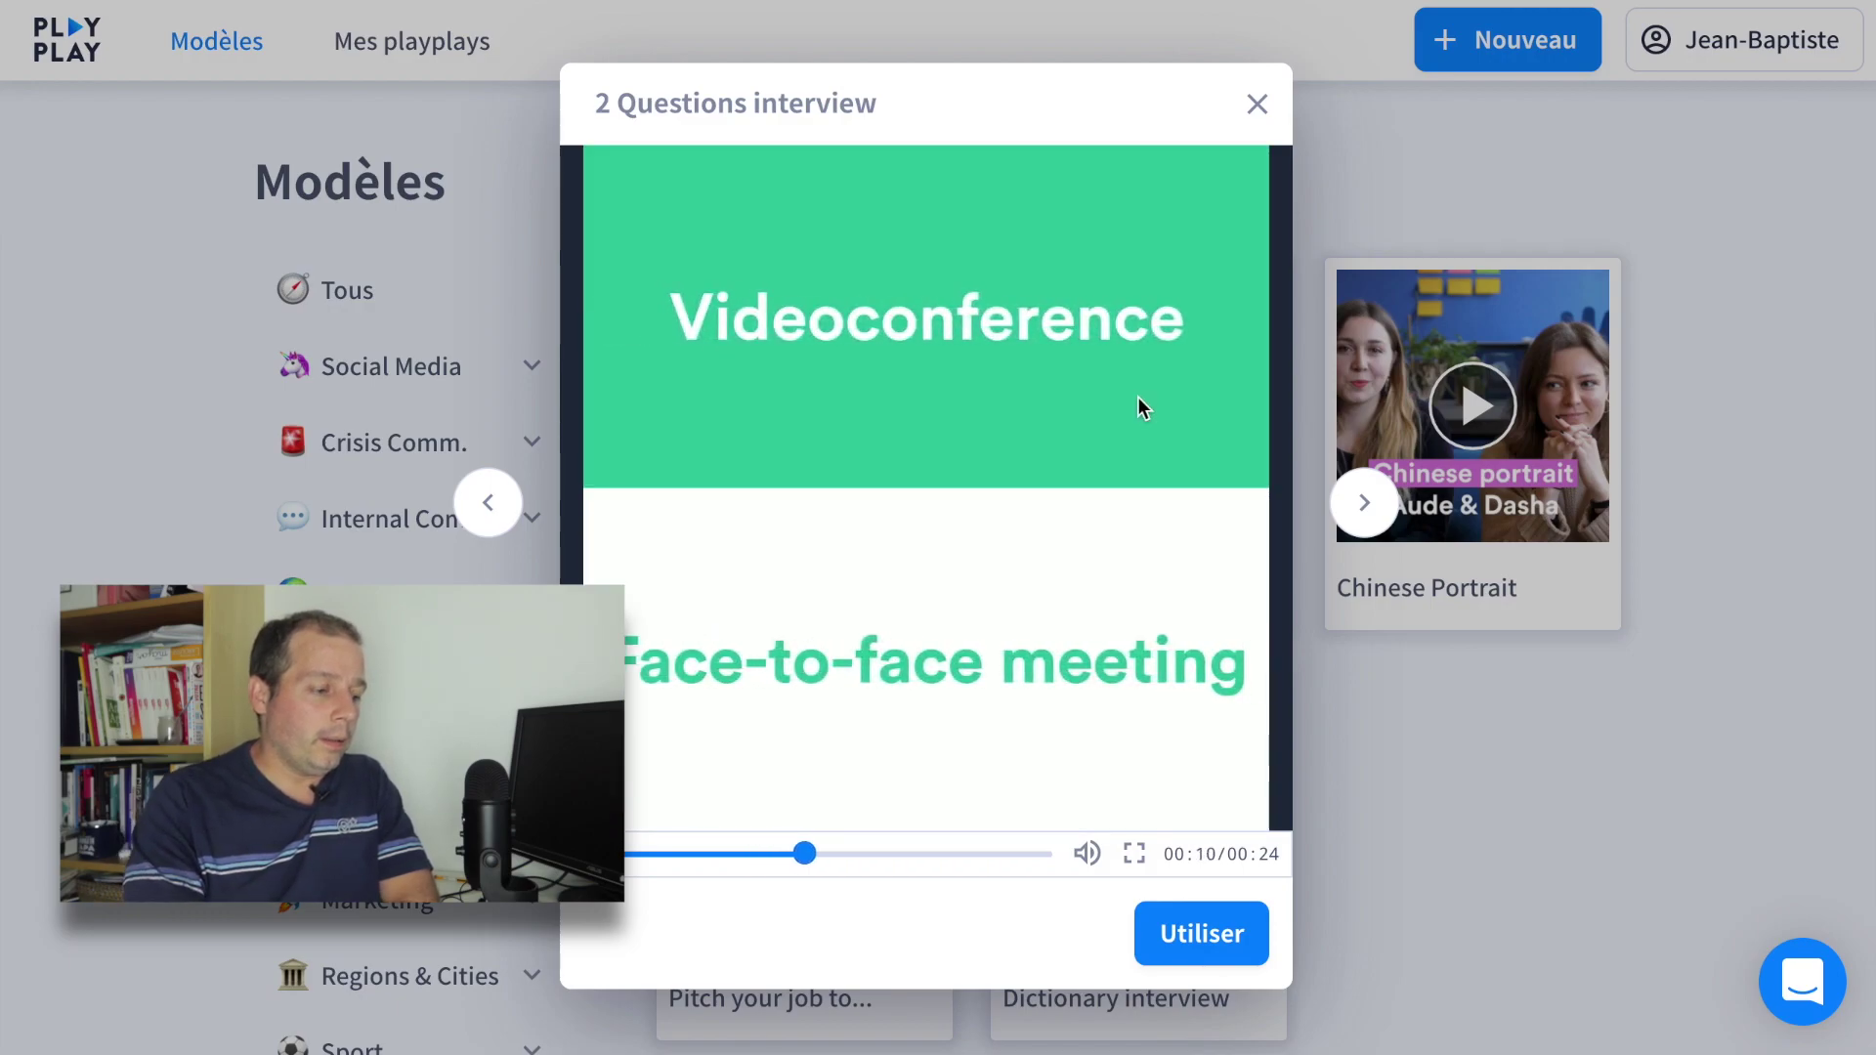
click(1256, 104)
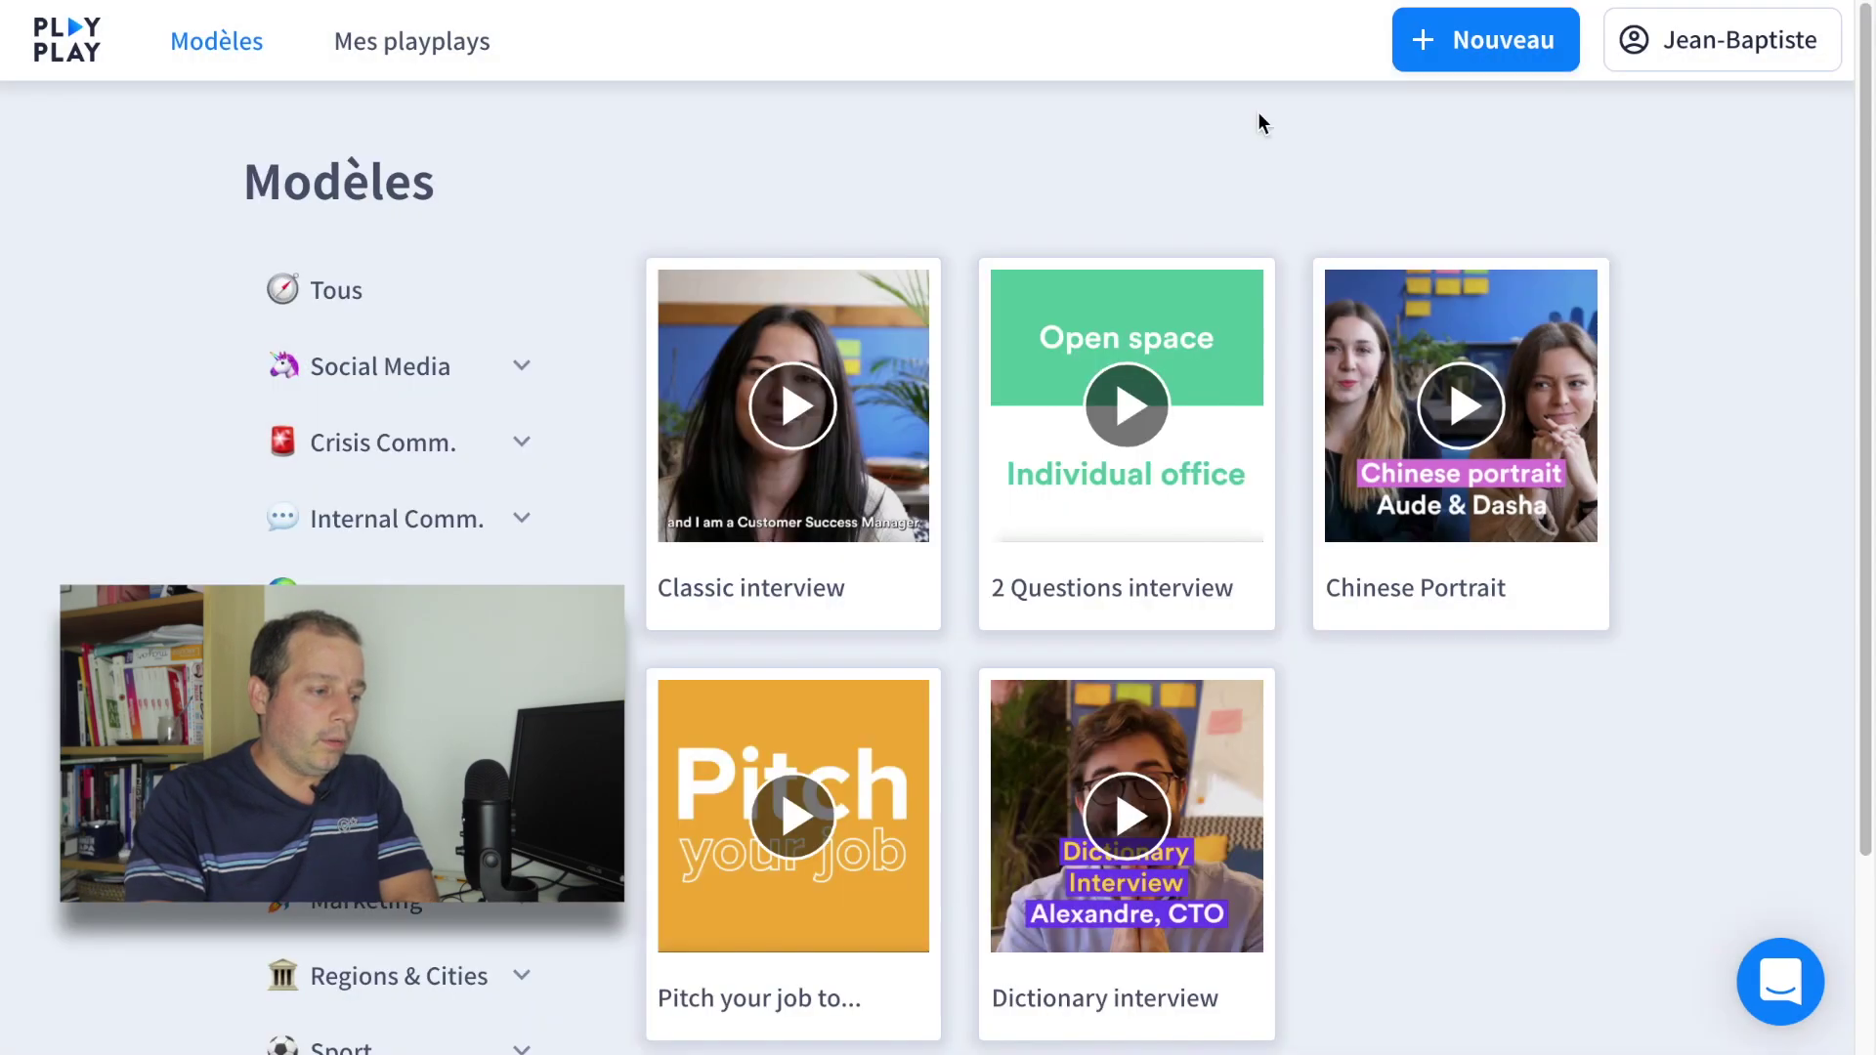
click(1152, 586)
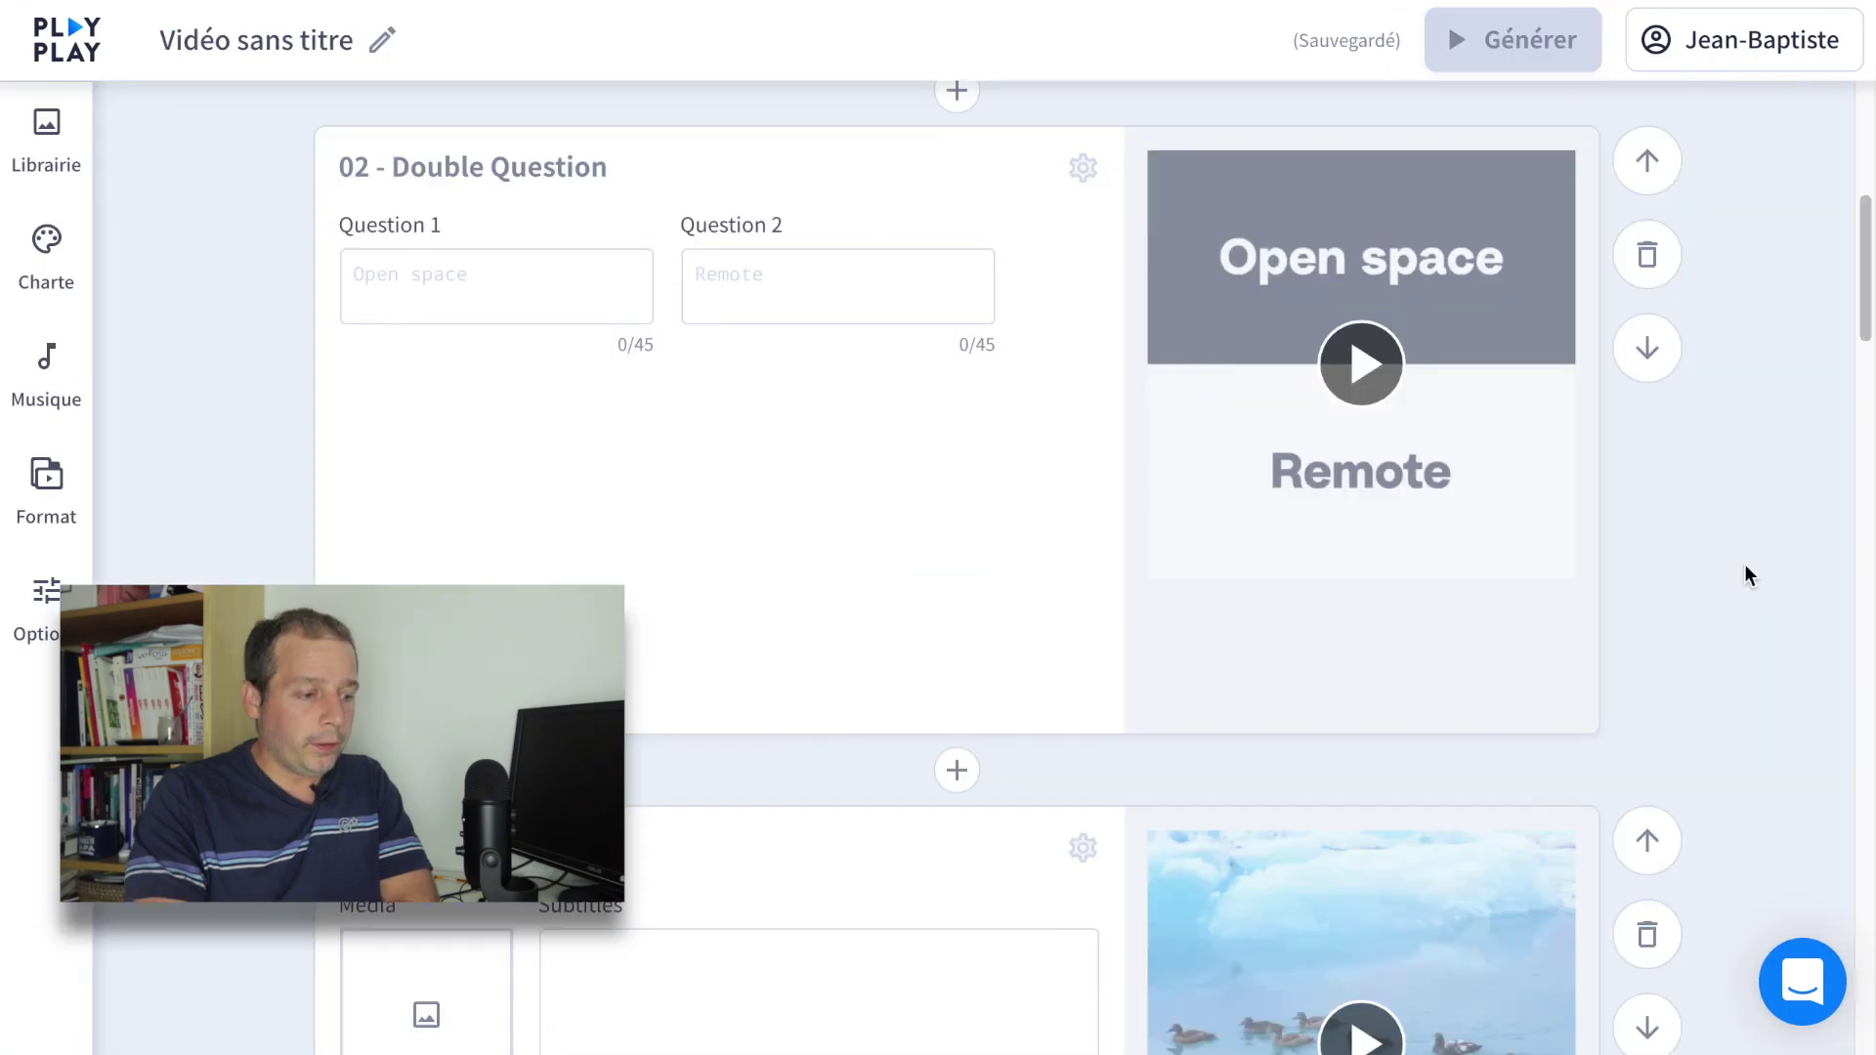
Step: Review the template's screens, from the opening title through the double questions and subtitles to the closing Contact Us screen
scroll(1745, 564, down, 12)
scroll(1749, 567, up, 3)
scroll(1749, 567, up, 10)
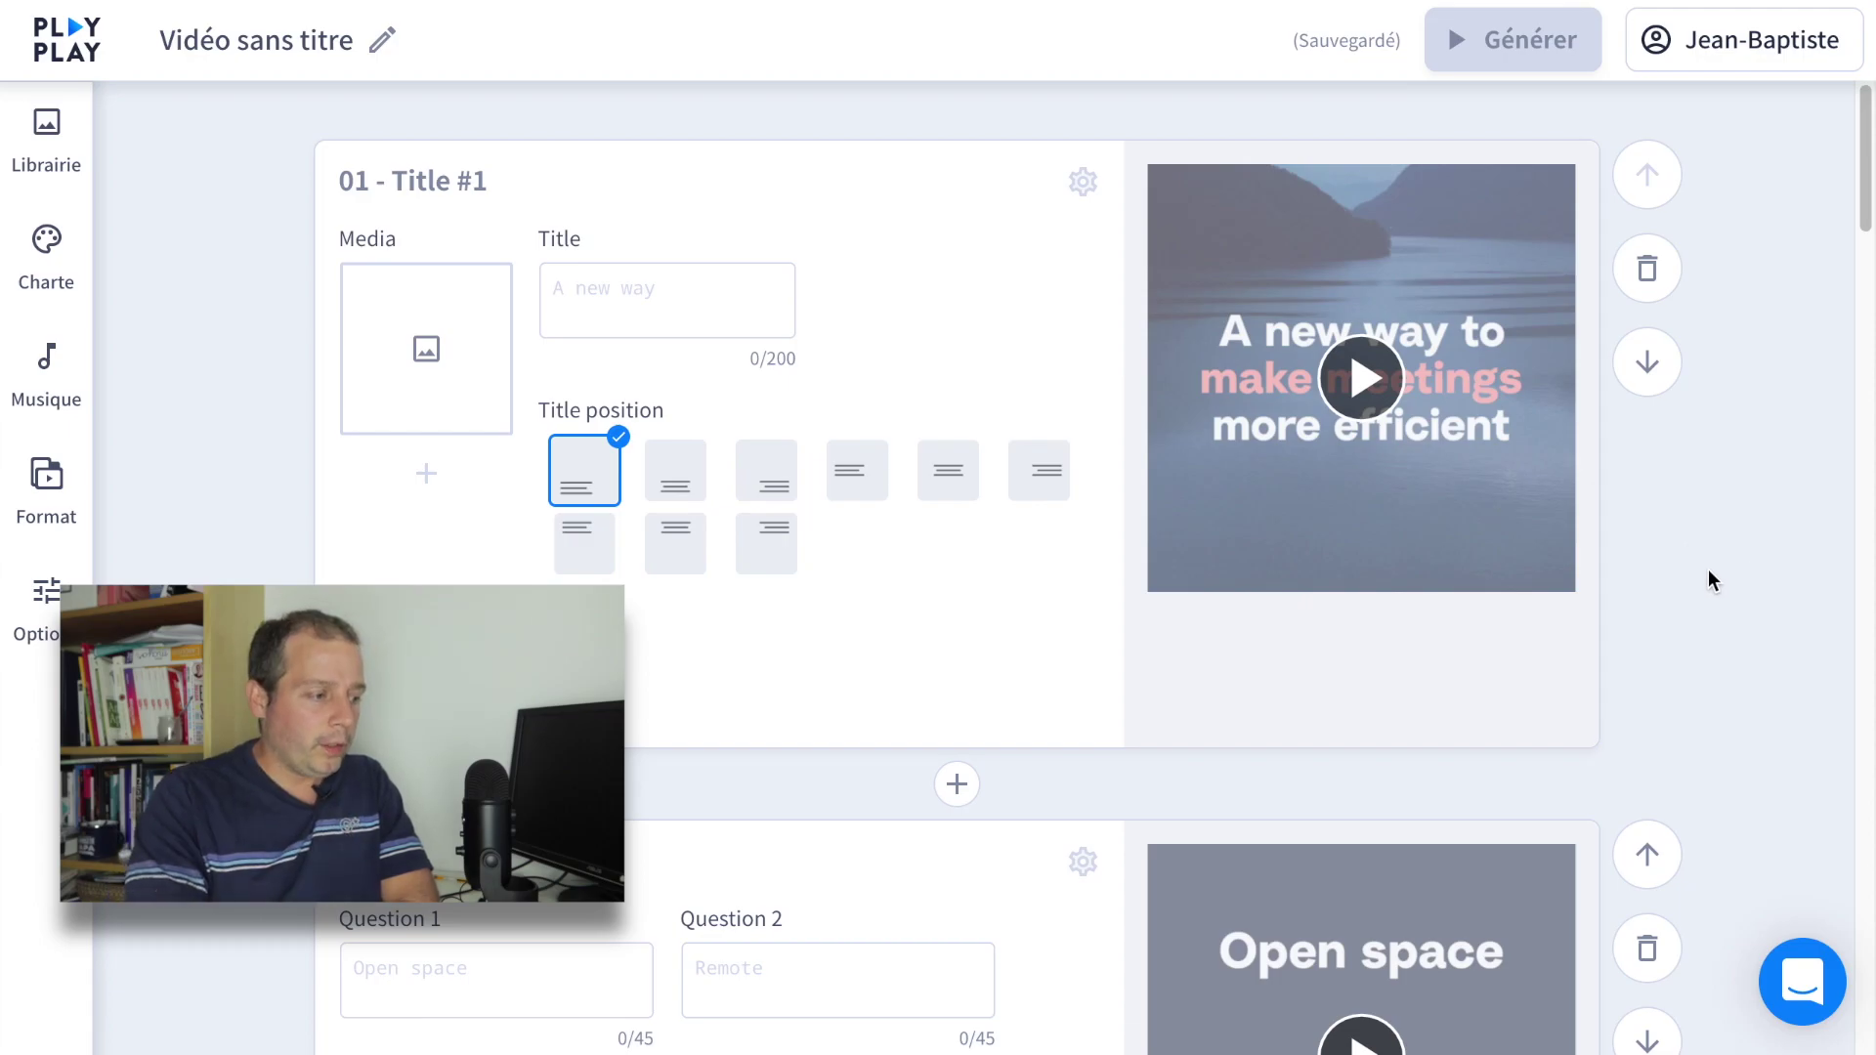
scroll(1209, 381, down, 6)
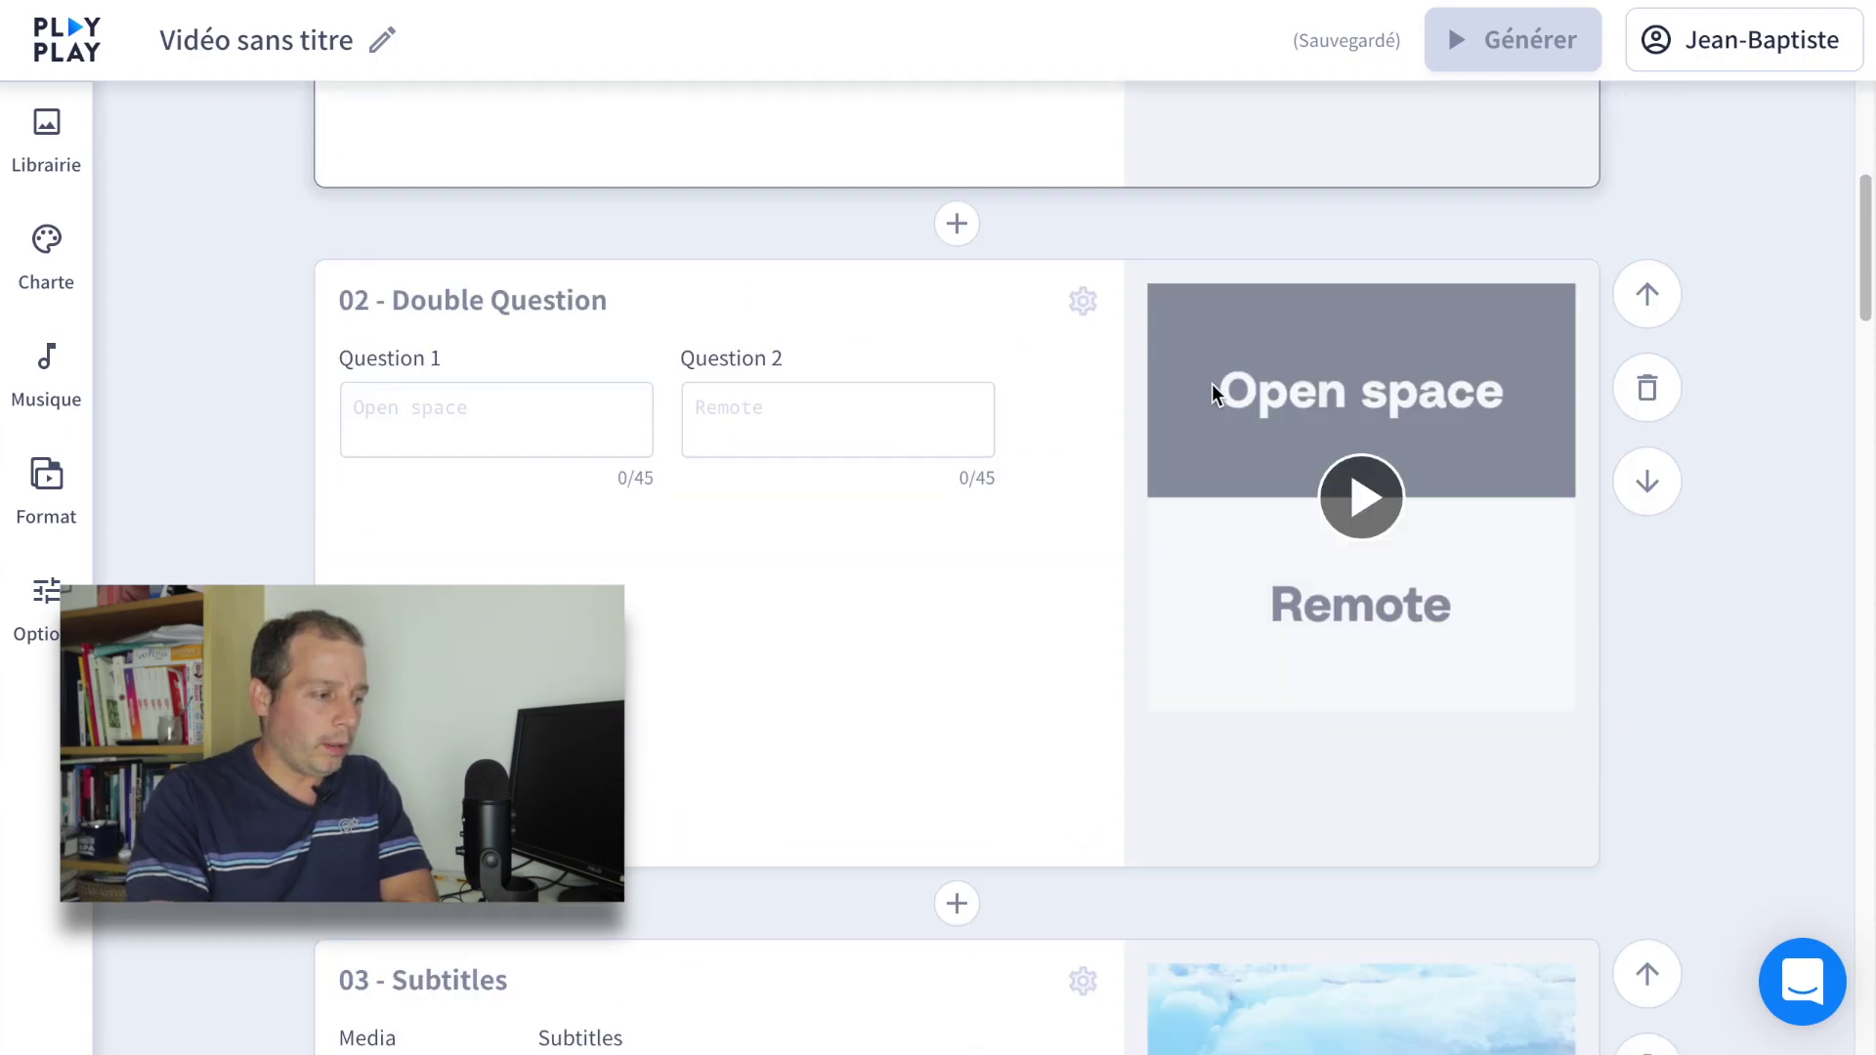
scroll(1201, 489, down, 5)
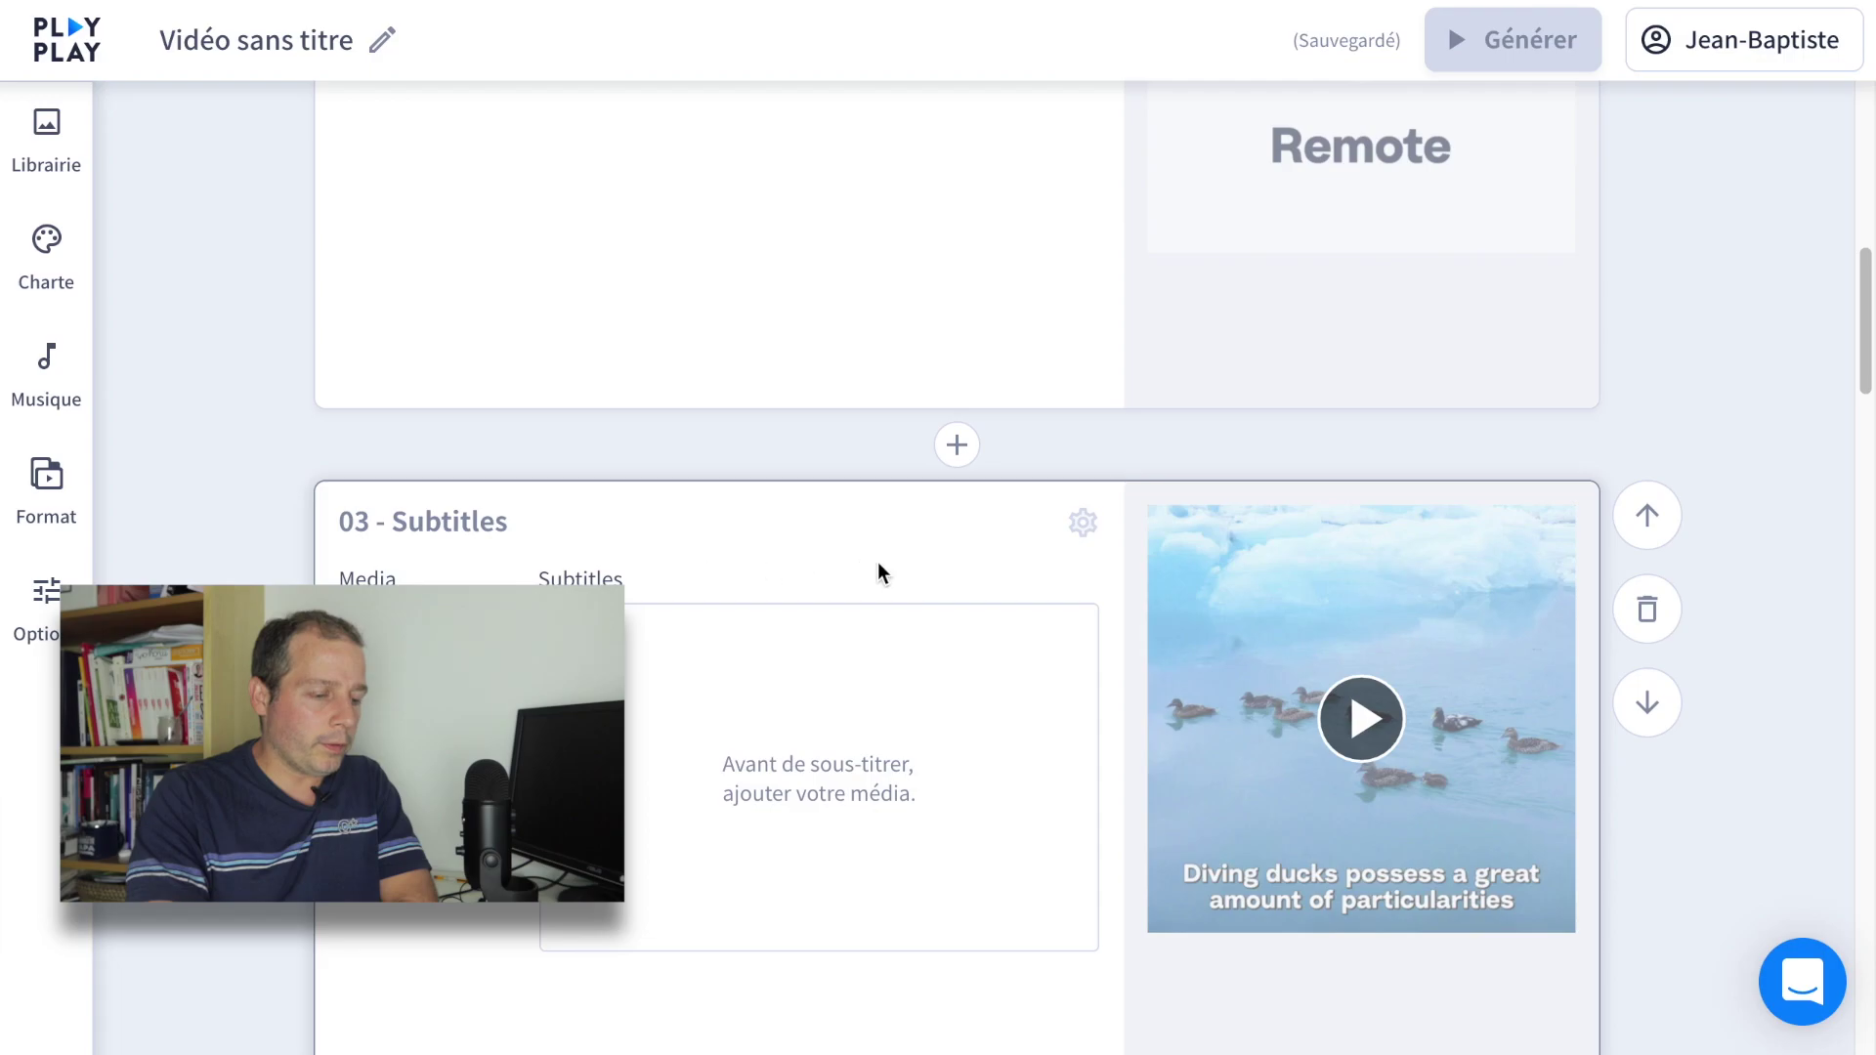
scroll(1075, 581, down, 2)
scroll(1172, 533, down, 6)
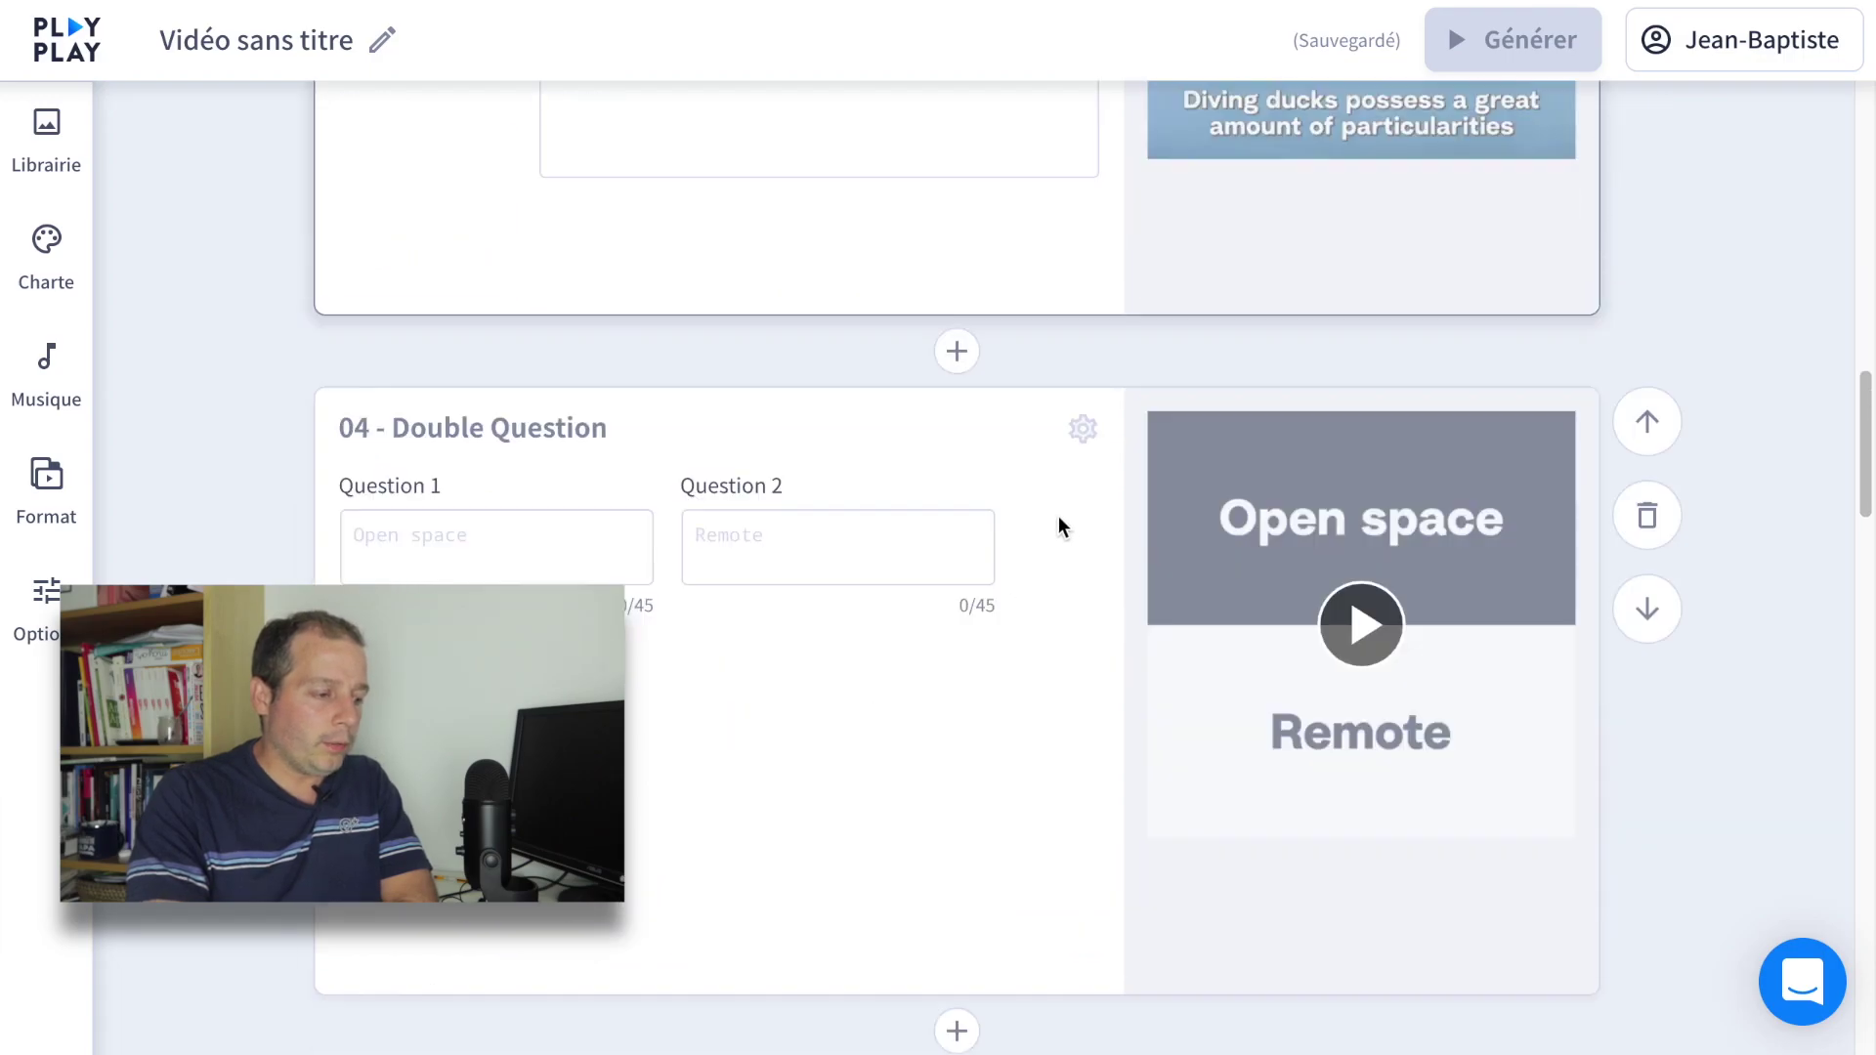
scroll(1093, 559, down, 20)
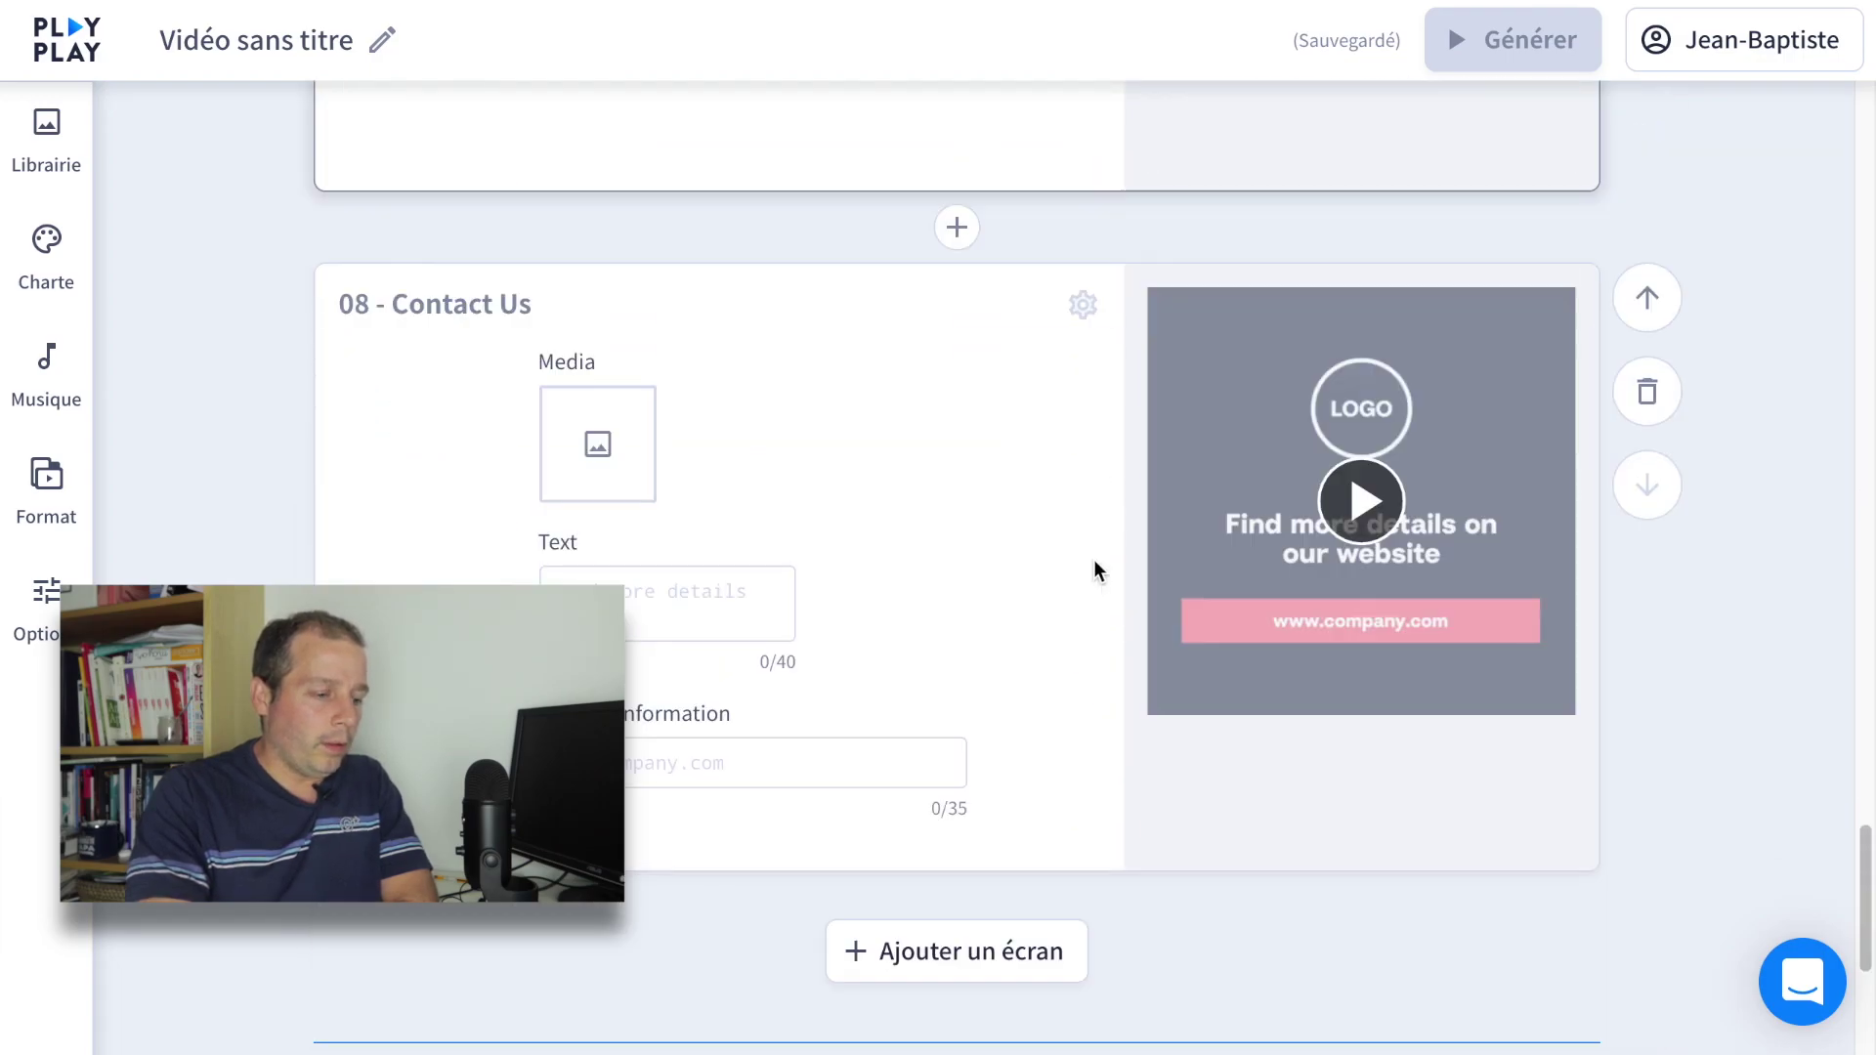
scroll(1177, 494, up, 5)
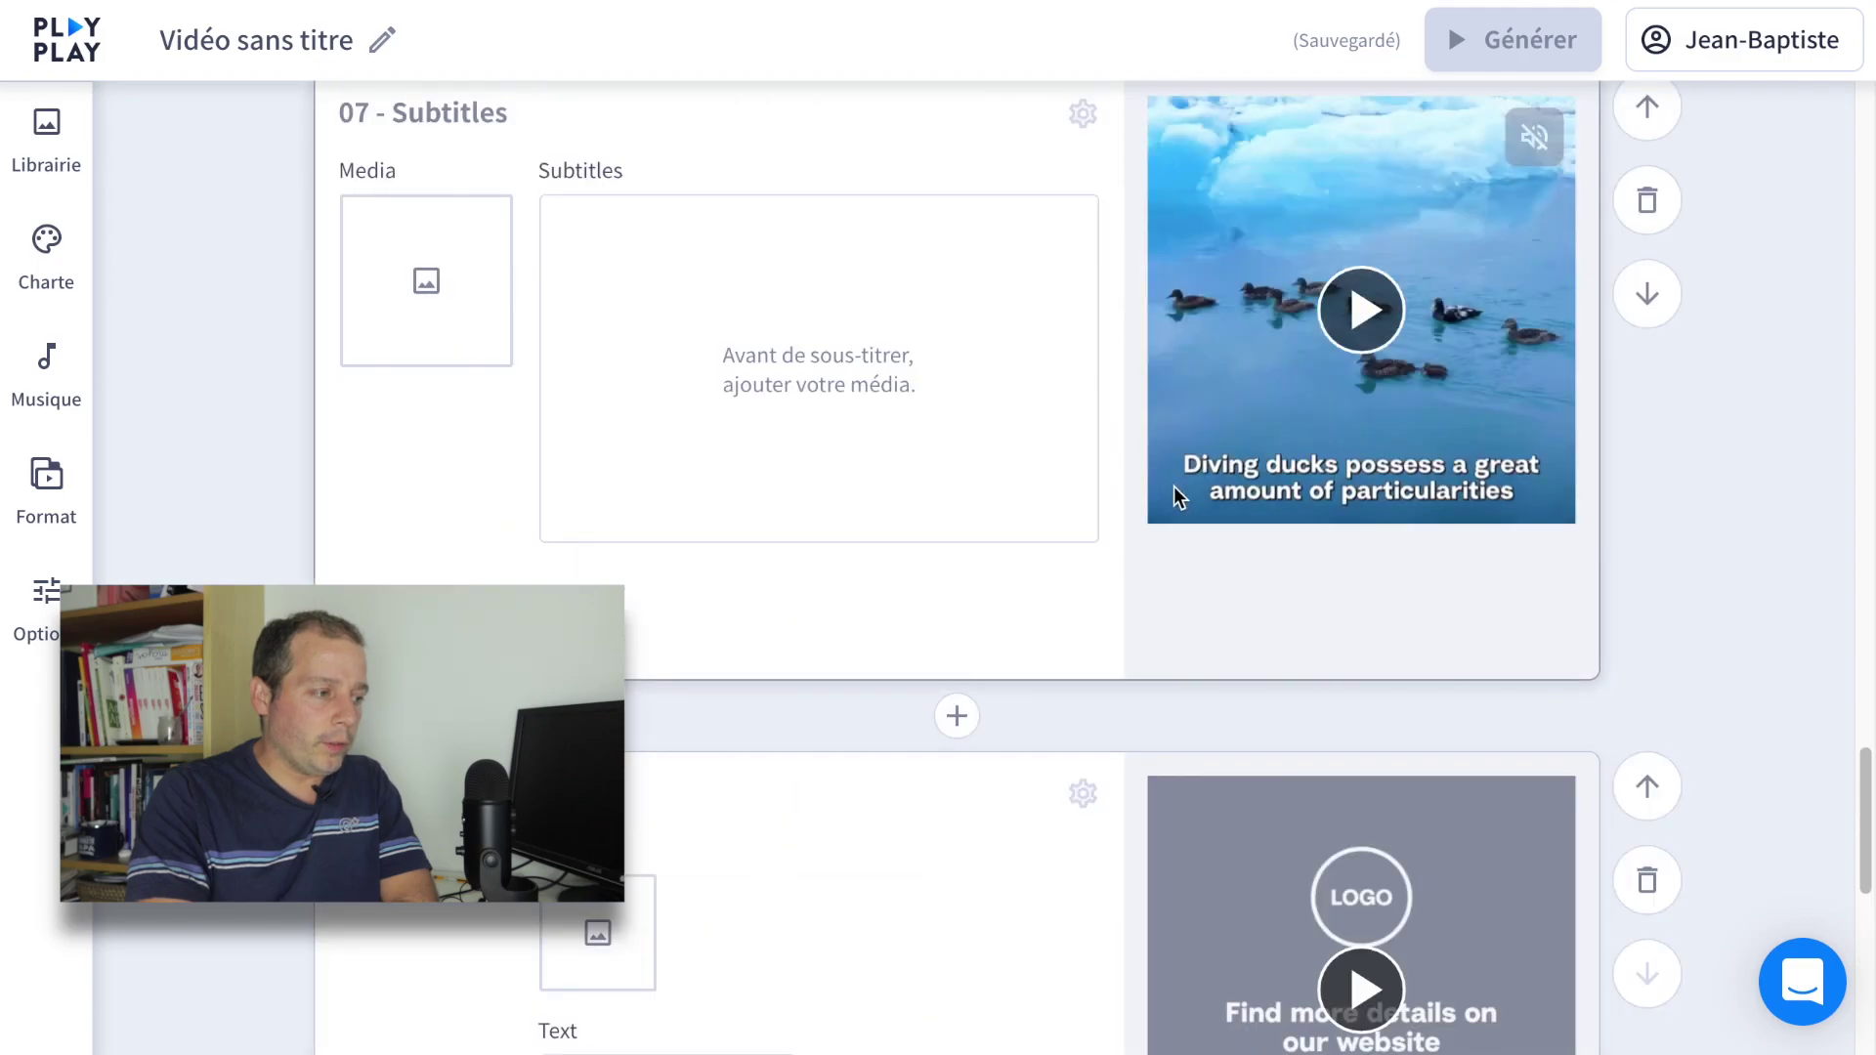
scroll(1177, 496, up, 9)
scroll(1177, 496, down, 9)
scroll(1175, 491, up, 4)
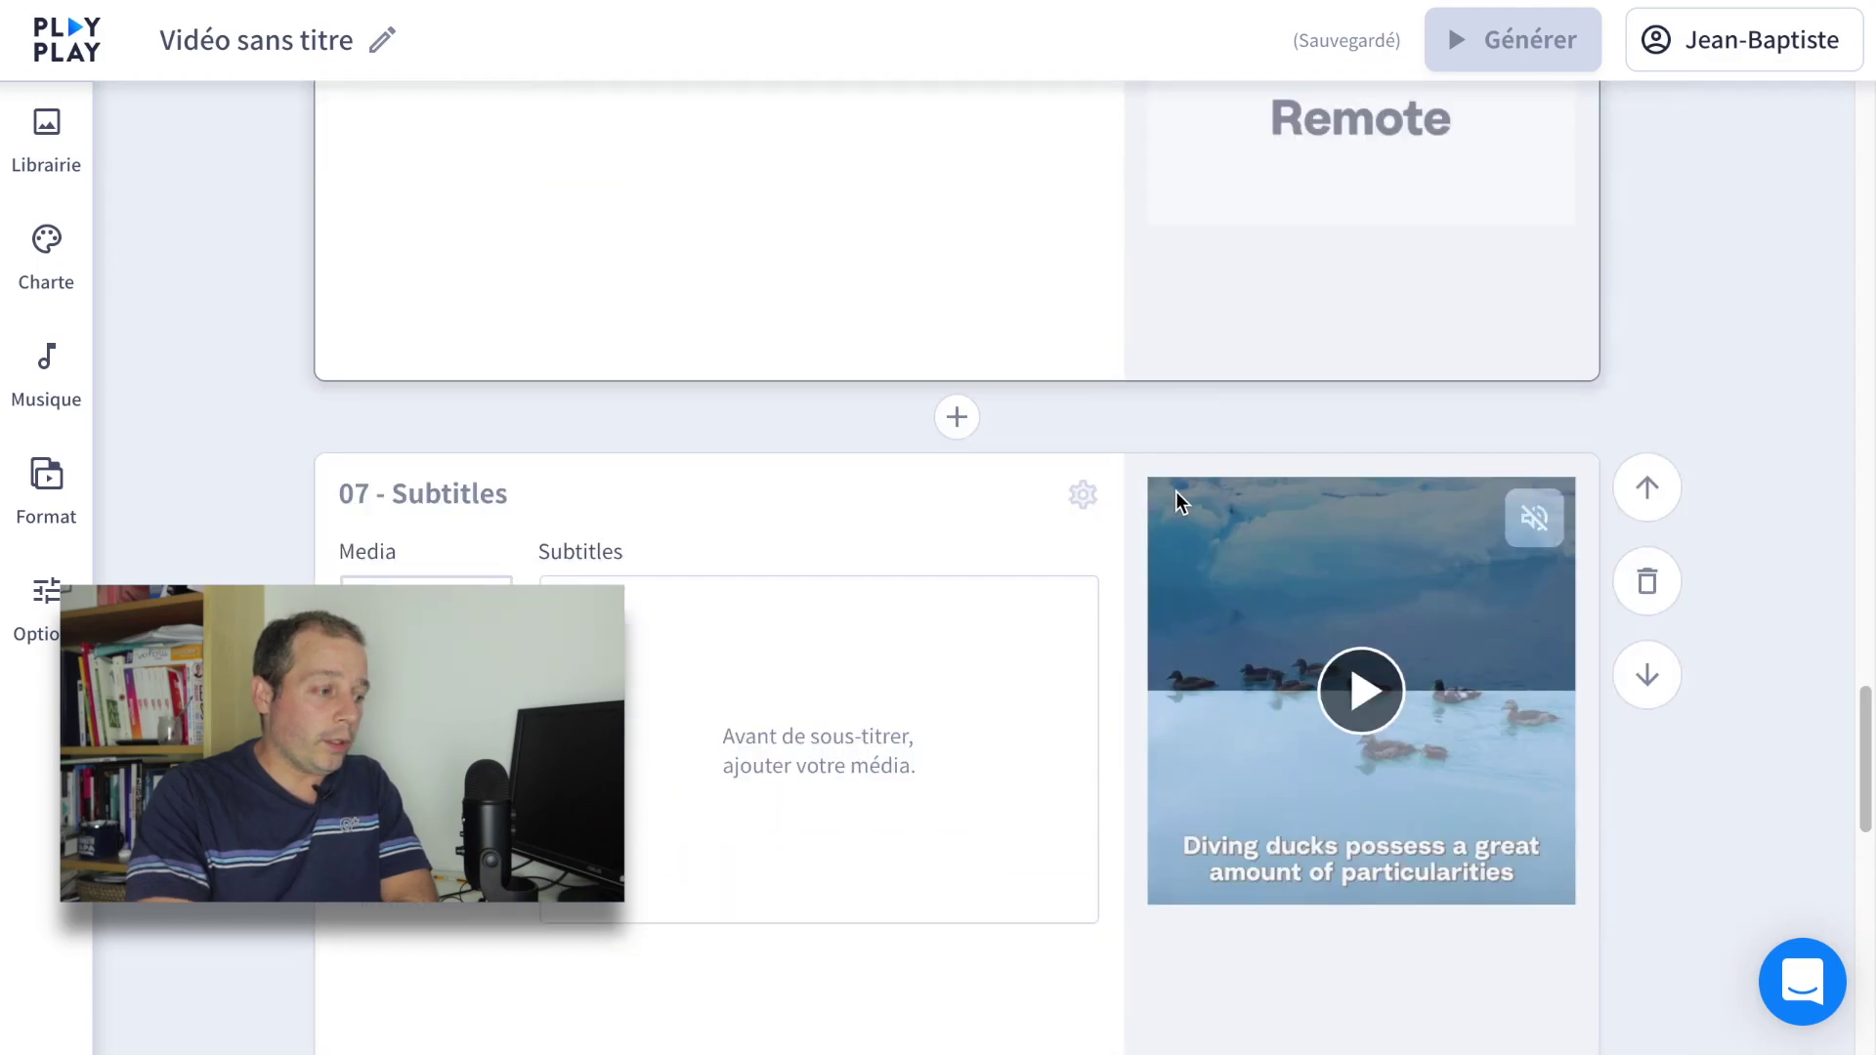
scroll(1176, 492, down, 2)
scroll(1174, 515, down, 2)
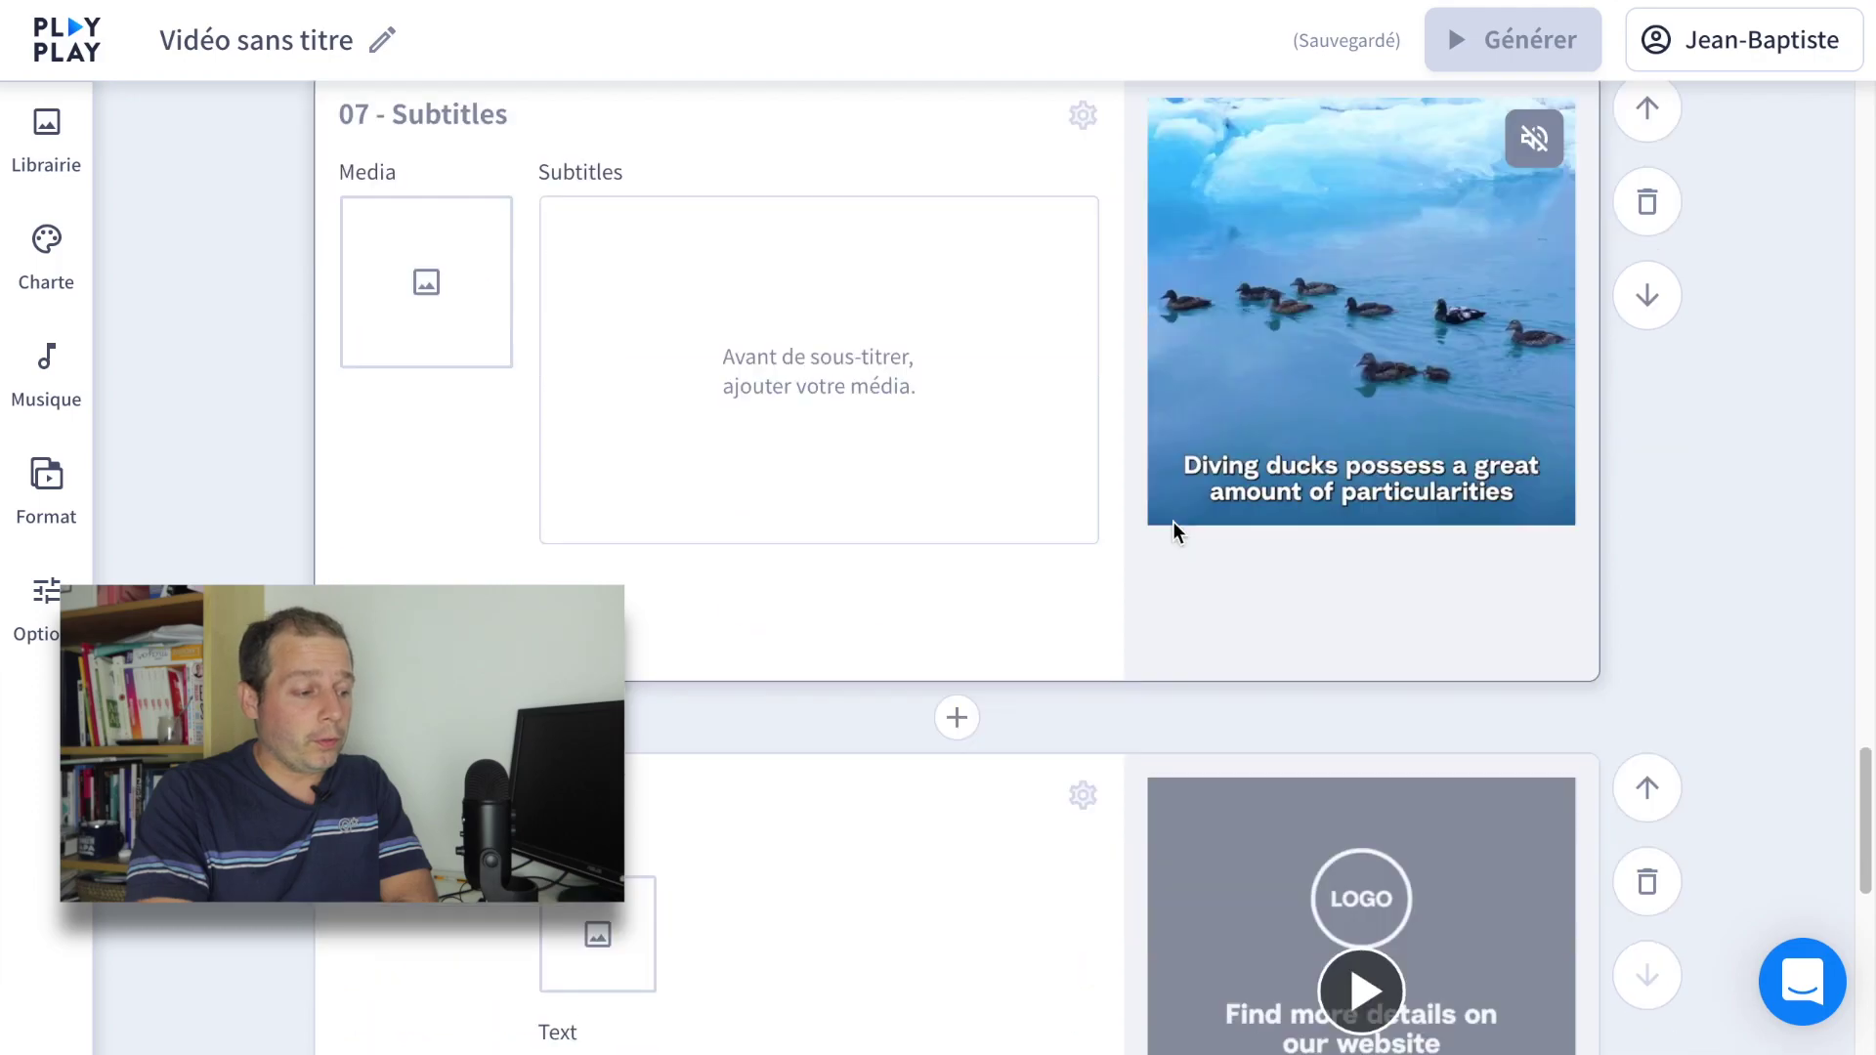
scroll(1172, 519, down, 2)
scroll(1155, 532, up, 2)
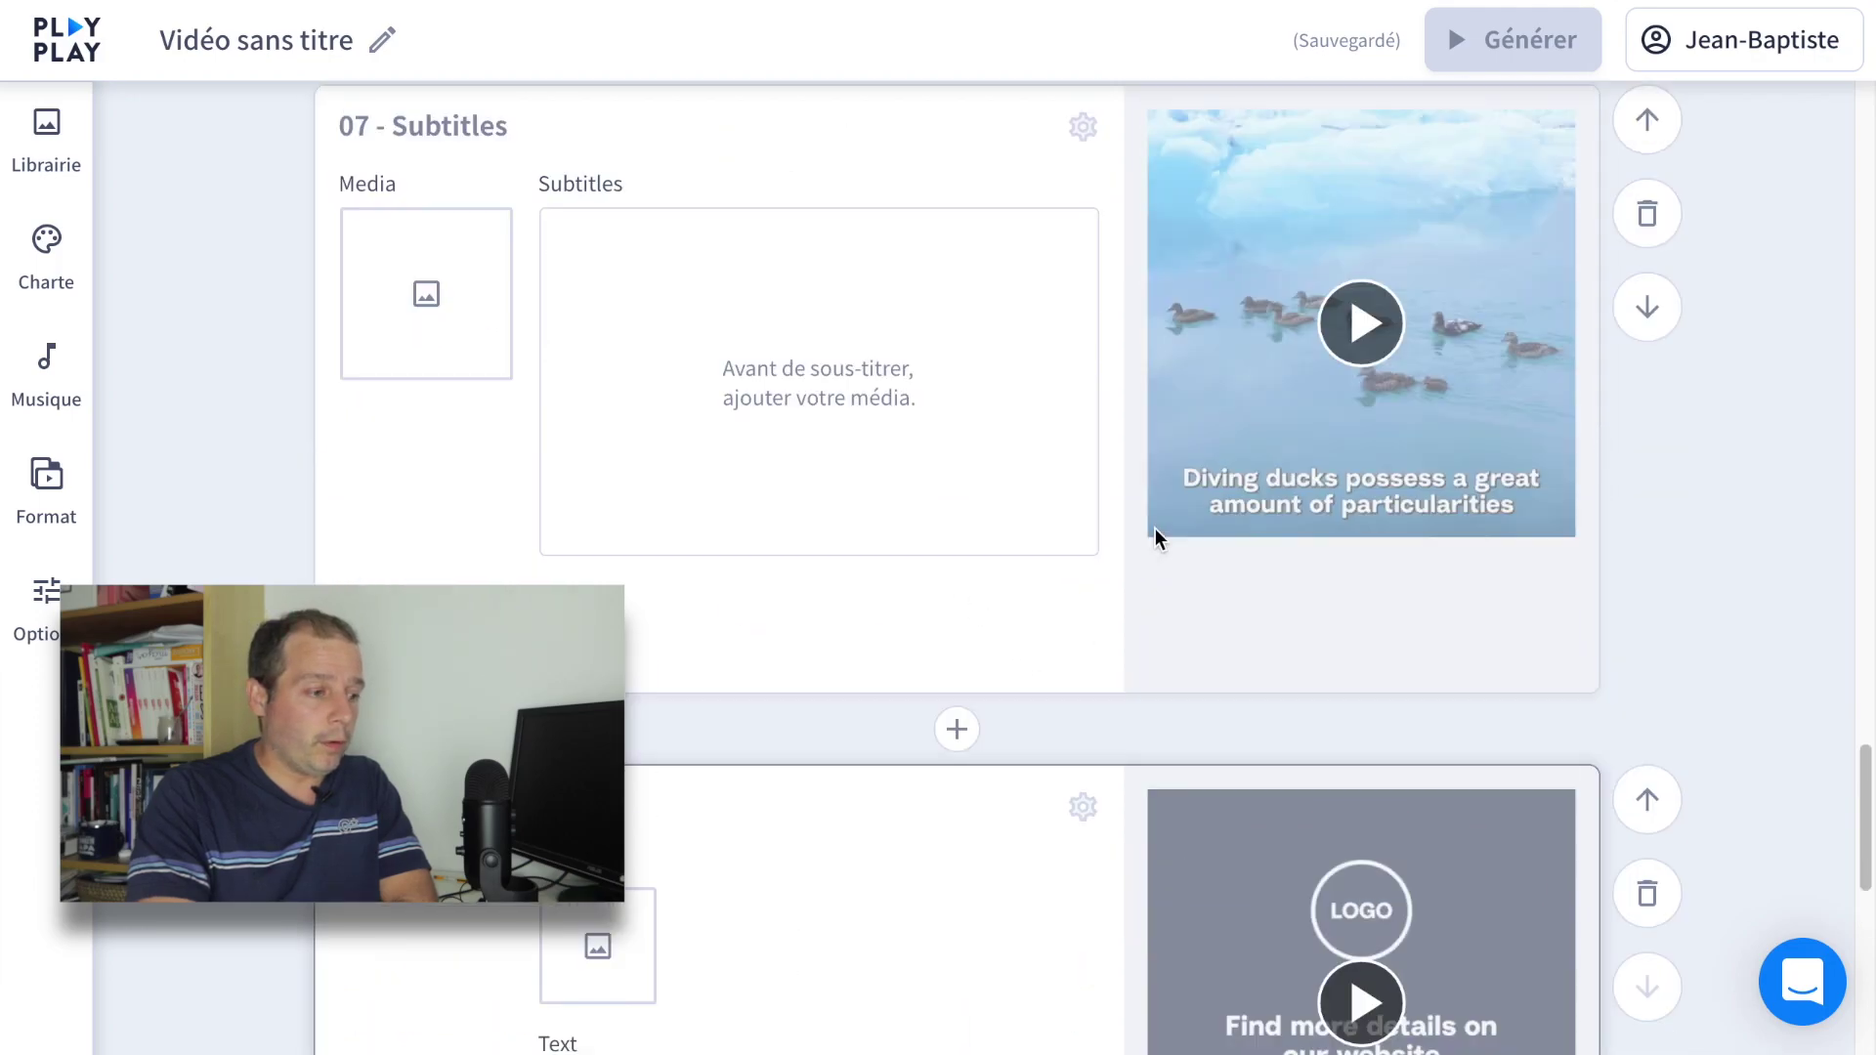
scroll(1154, 530, up, 20)
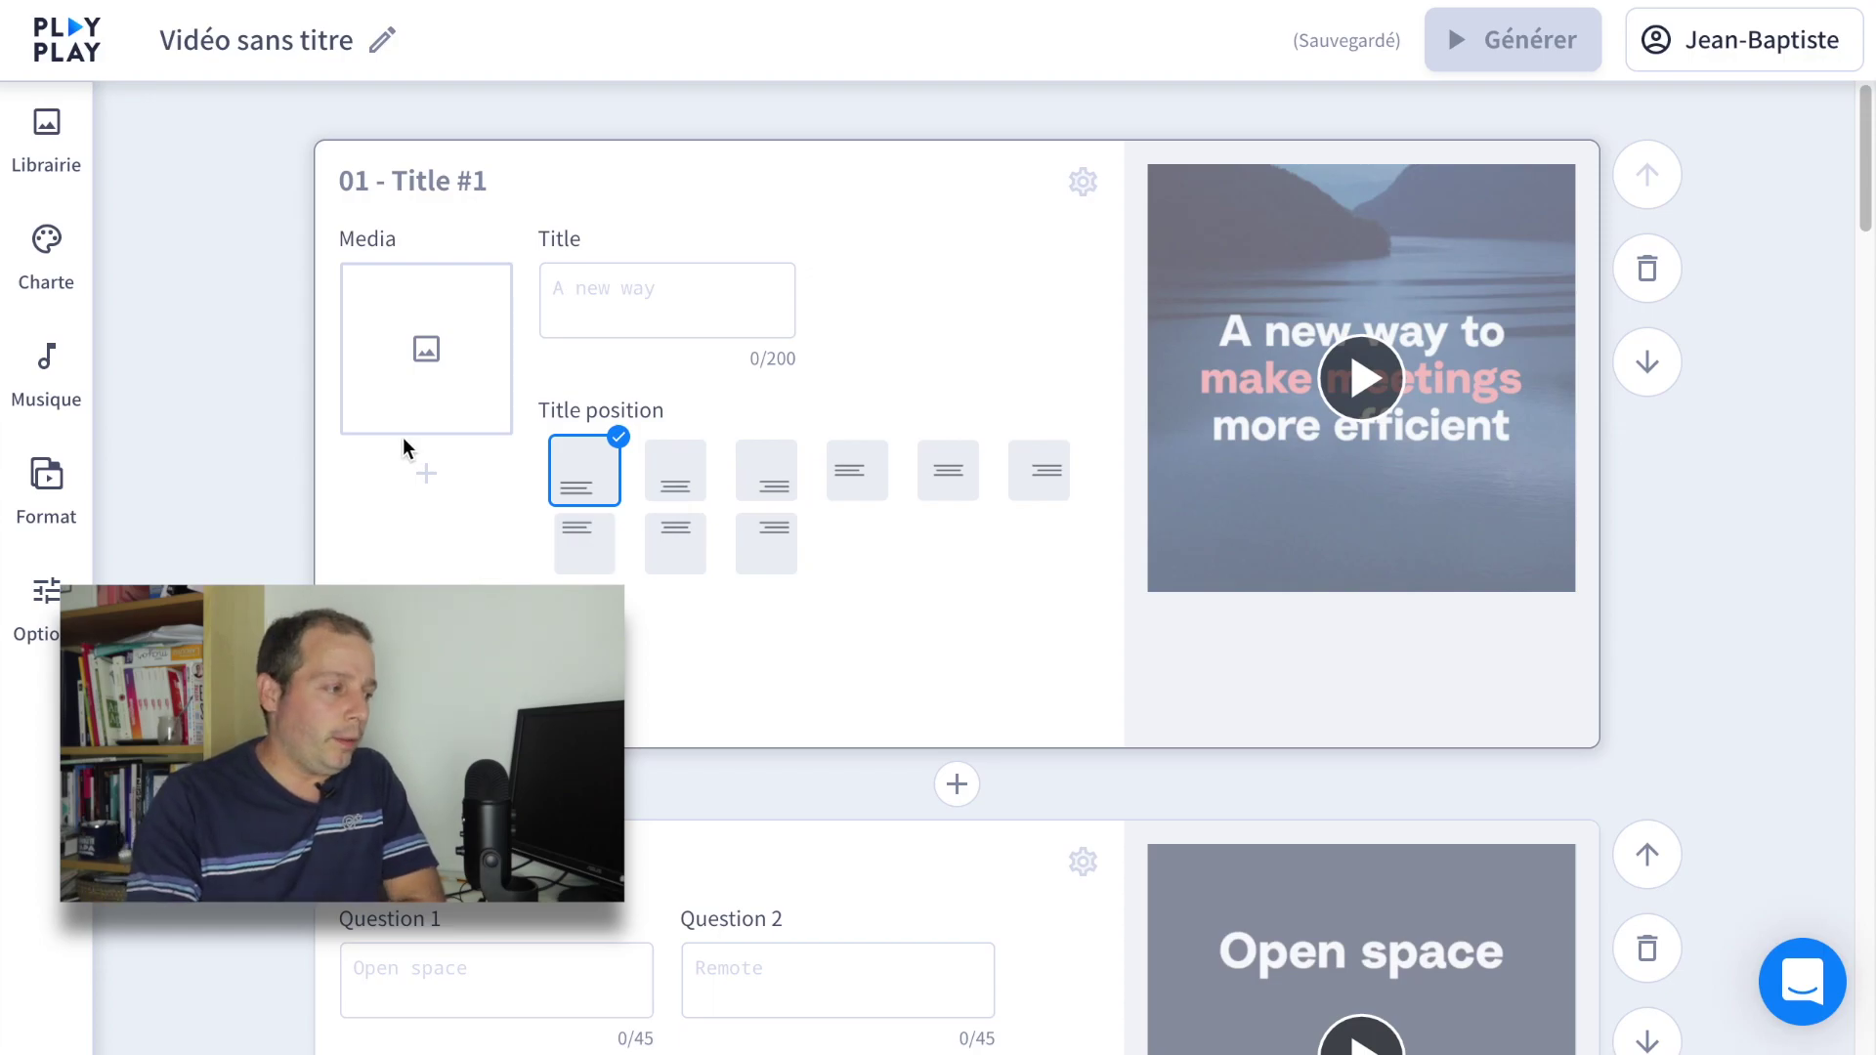
Step: Import the video Fast-intervie2.mp4 from the Desktop into the media library
click(34, 151)
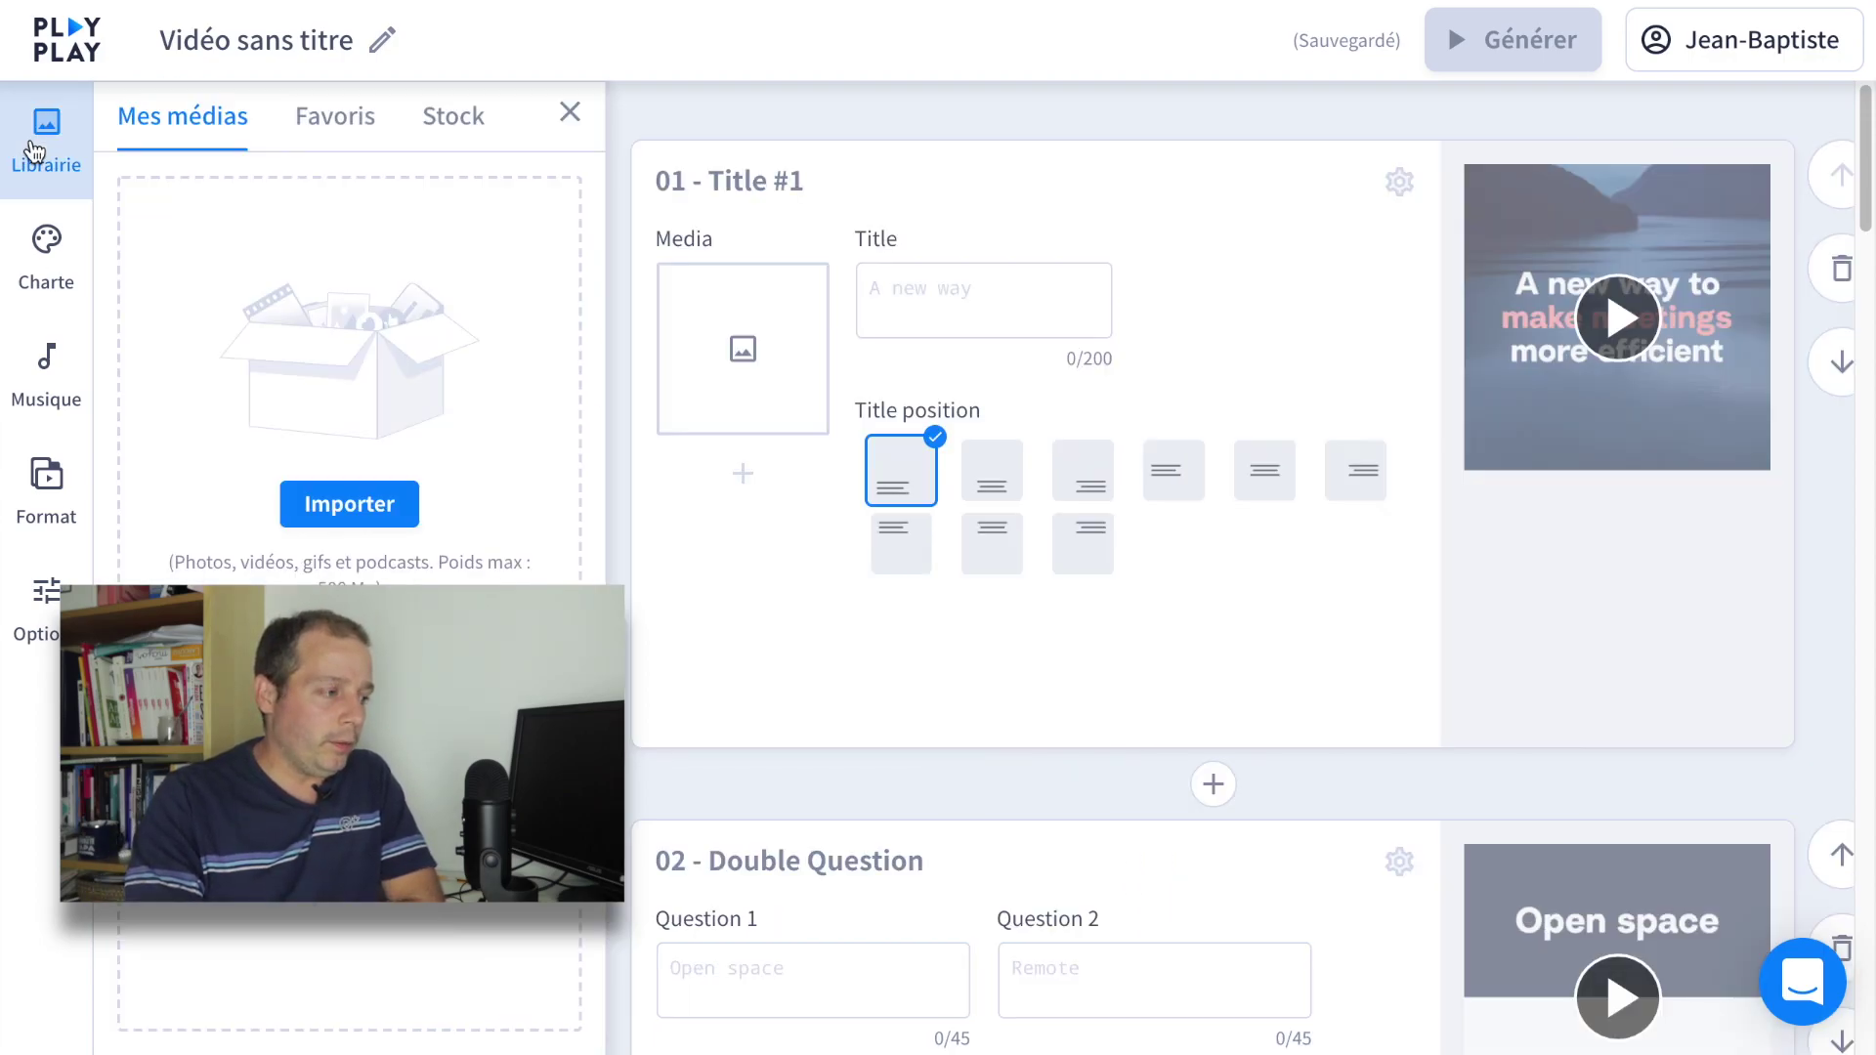
click(388, 508)
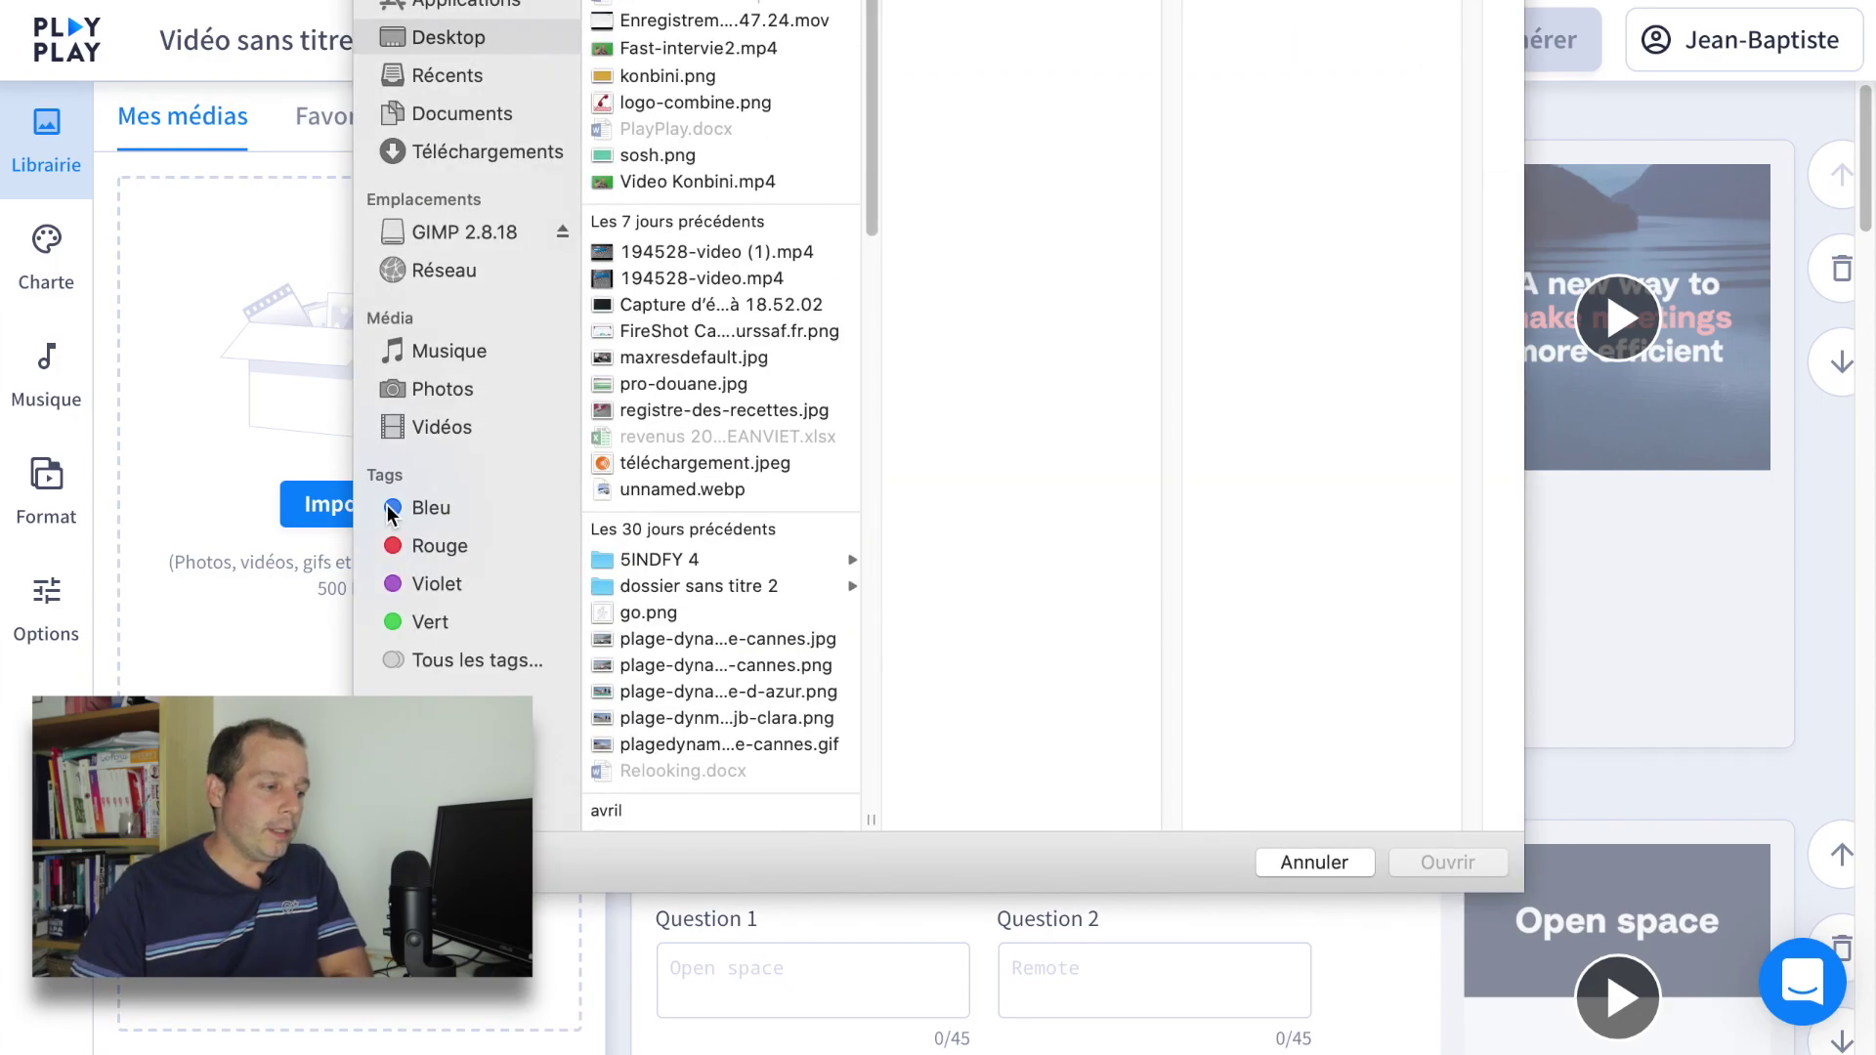
click(730, 56)
click(1450, 866)
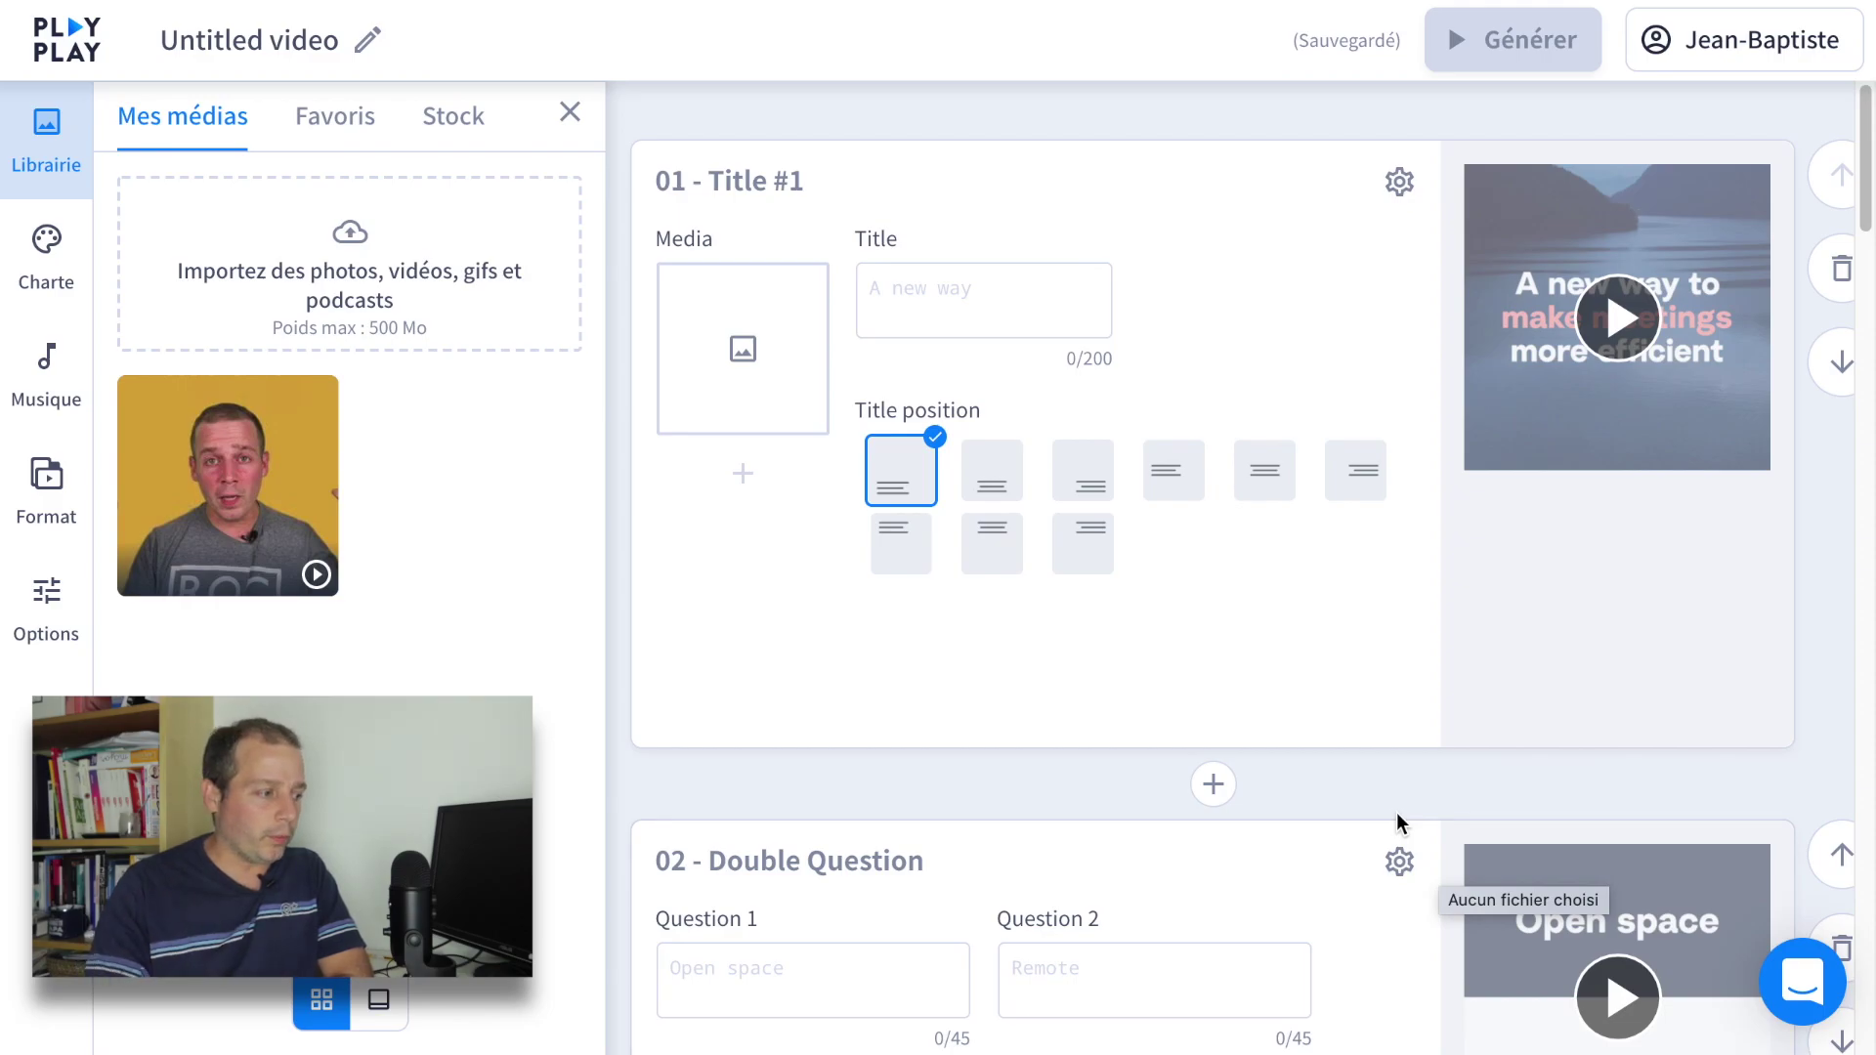
Step: Place the imported video in the media slot of screen 01, roughly trim its end to 00:04.50 and play the excerpt
drag(218, 454, 705, 360)
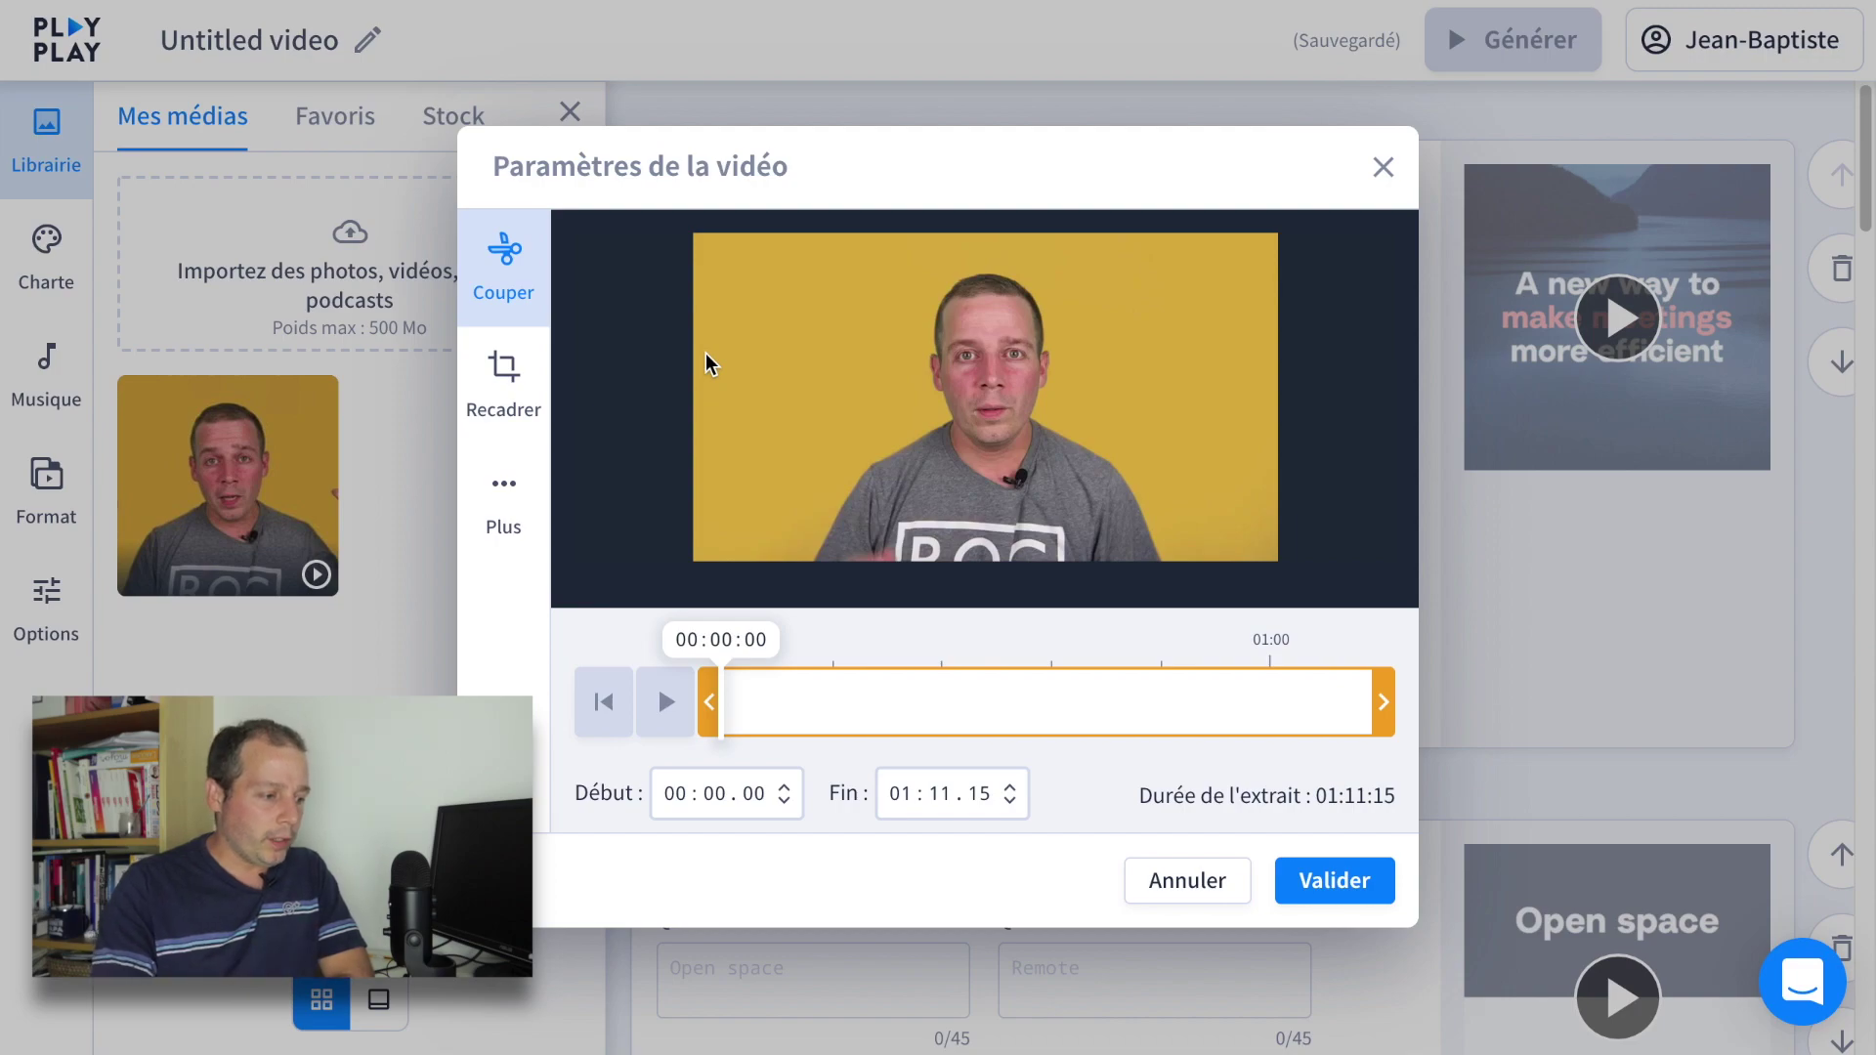
drag(1383, 708, 774, 684)
click(668, 703)
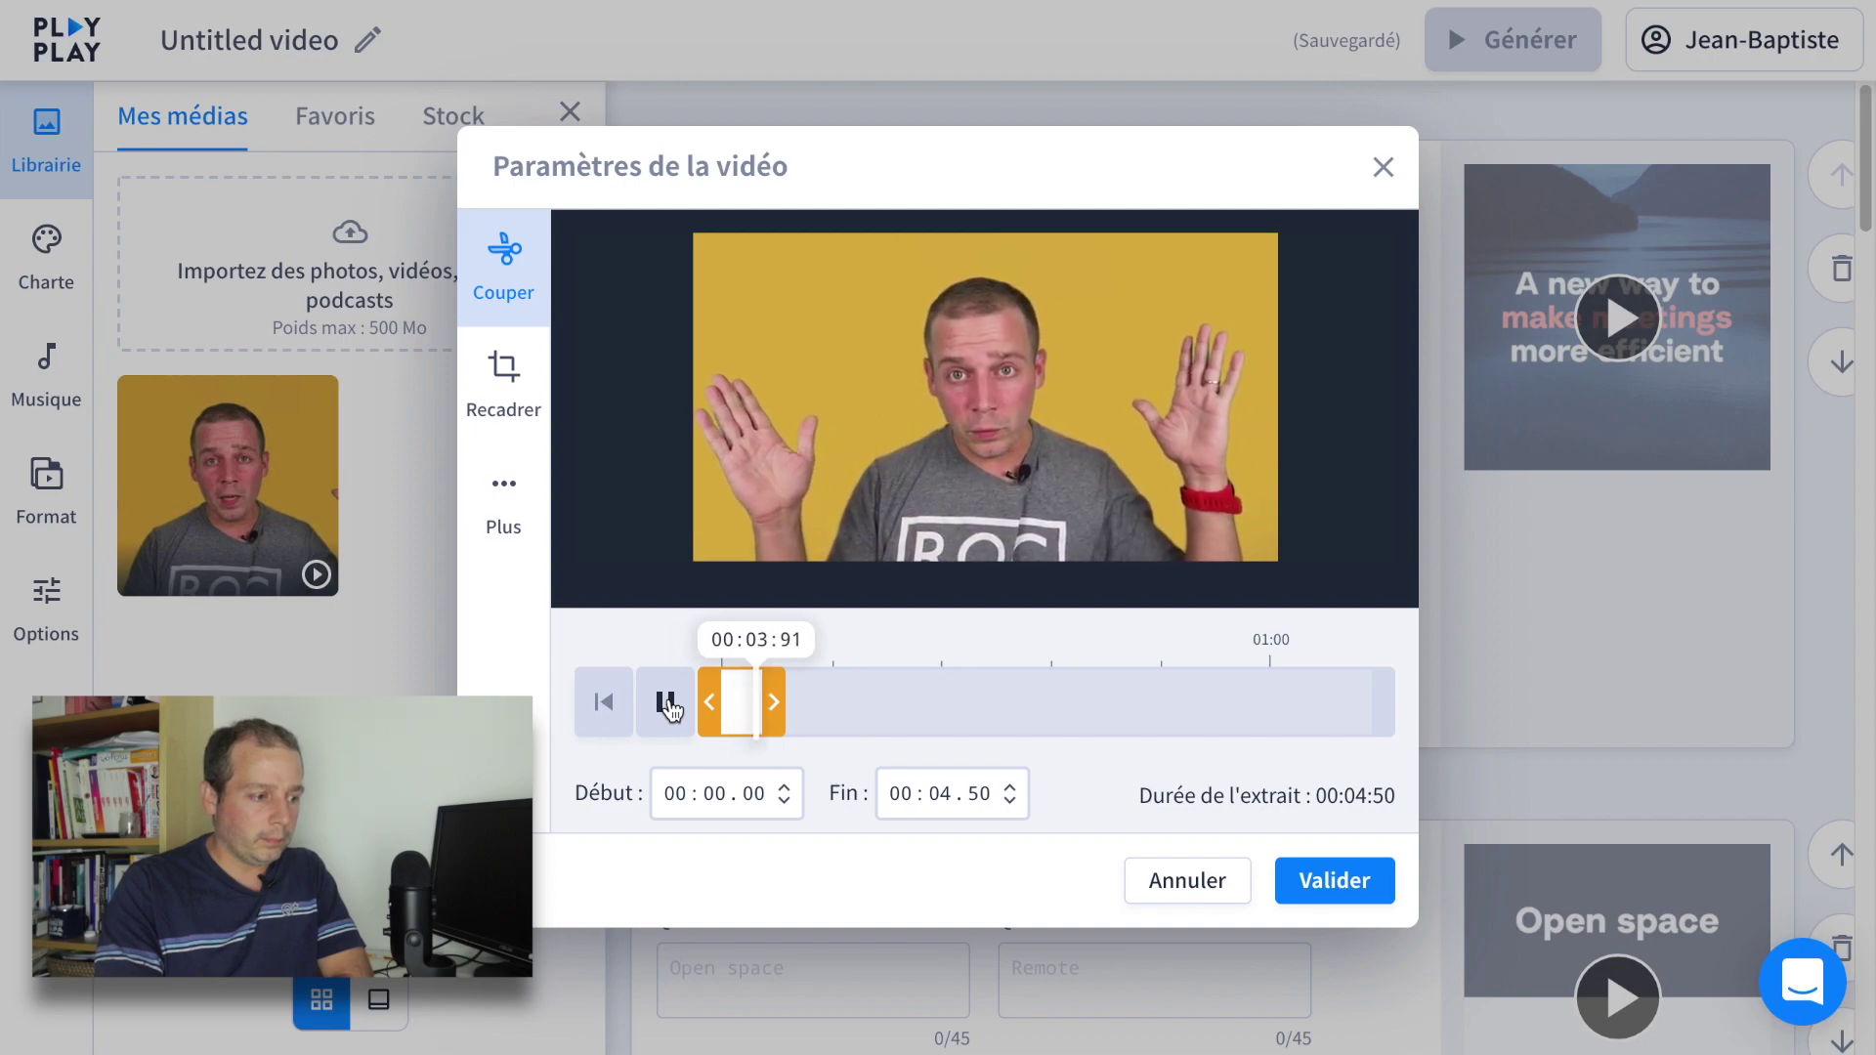
Step: Fine-tune the excerpt's end to 00:04.86, play it back and validate the trim
click(1009, 786)
click(1012, 788)
click(1011, 788)
click(1011, 787)
click(1011, 788)
click(1011, 788)
click(665, 711)
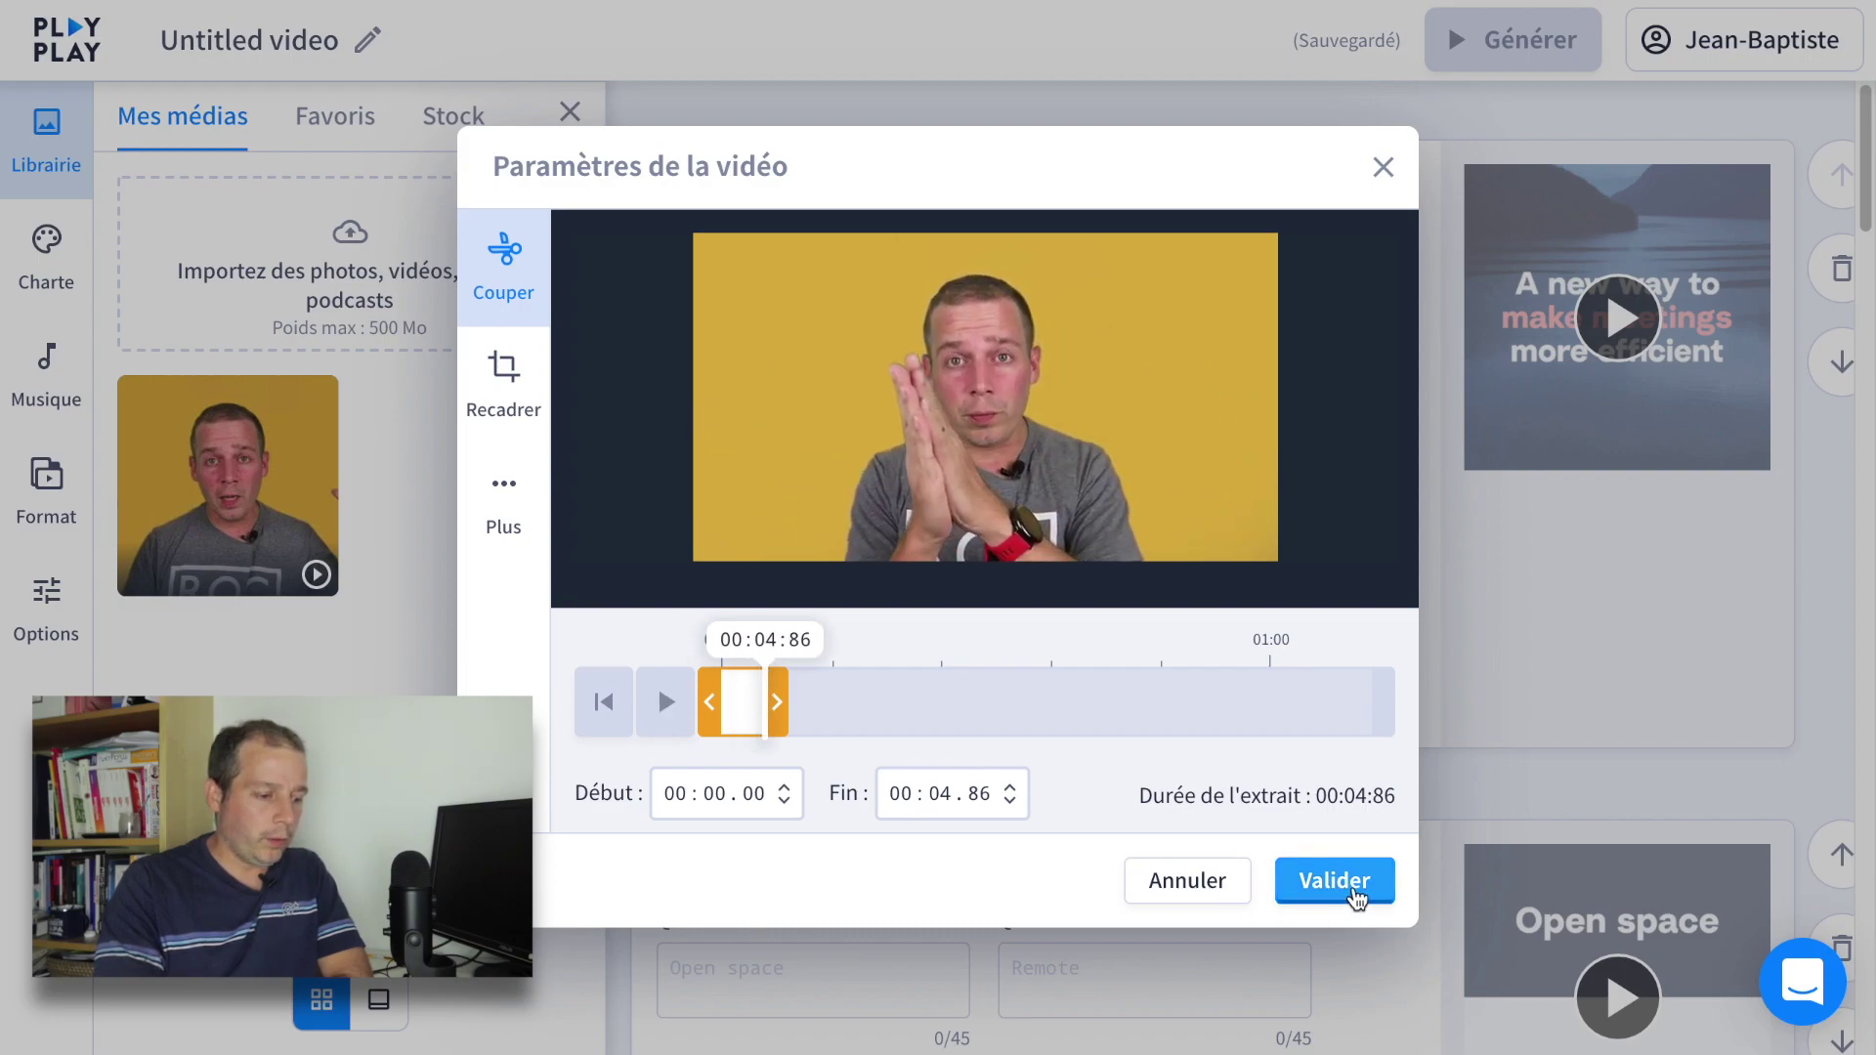
click(1355, 893)
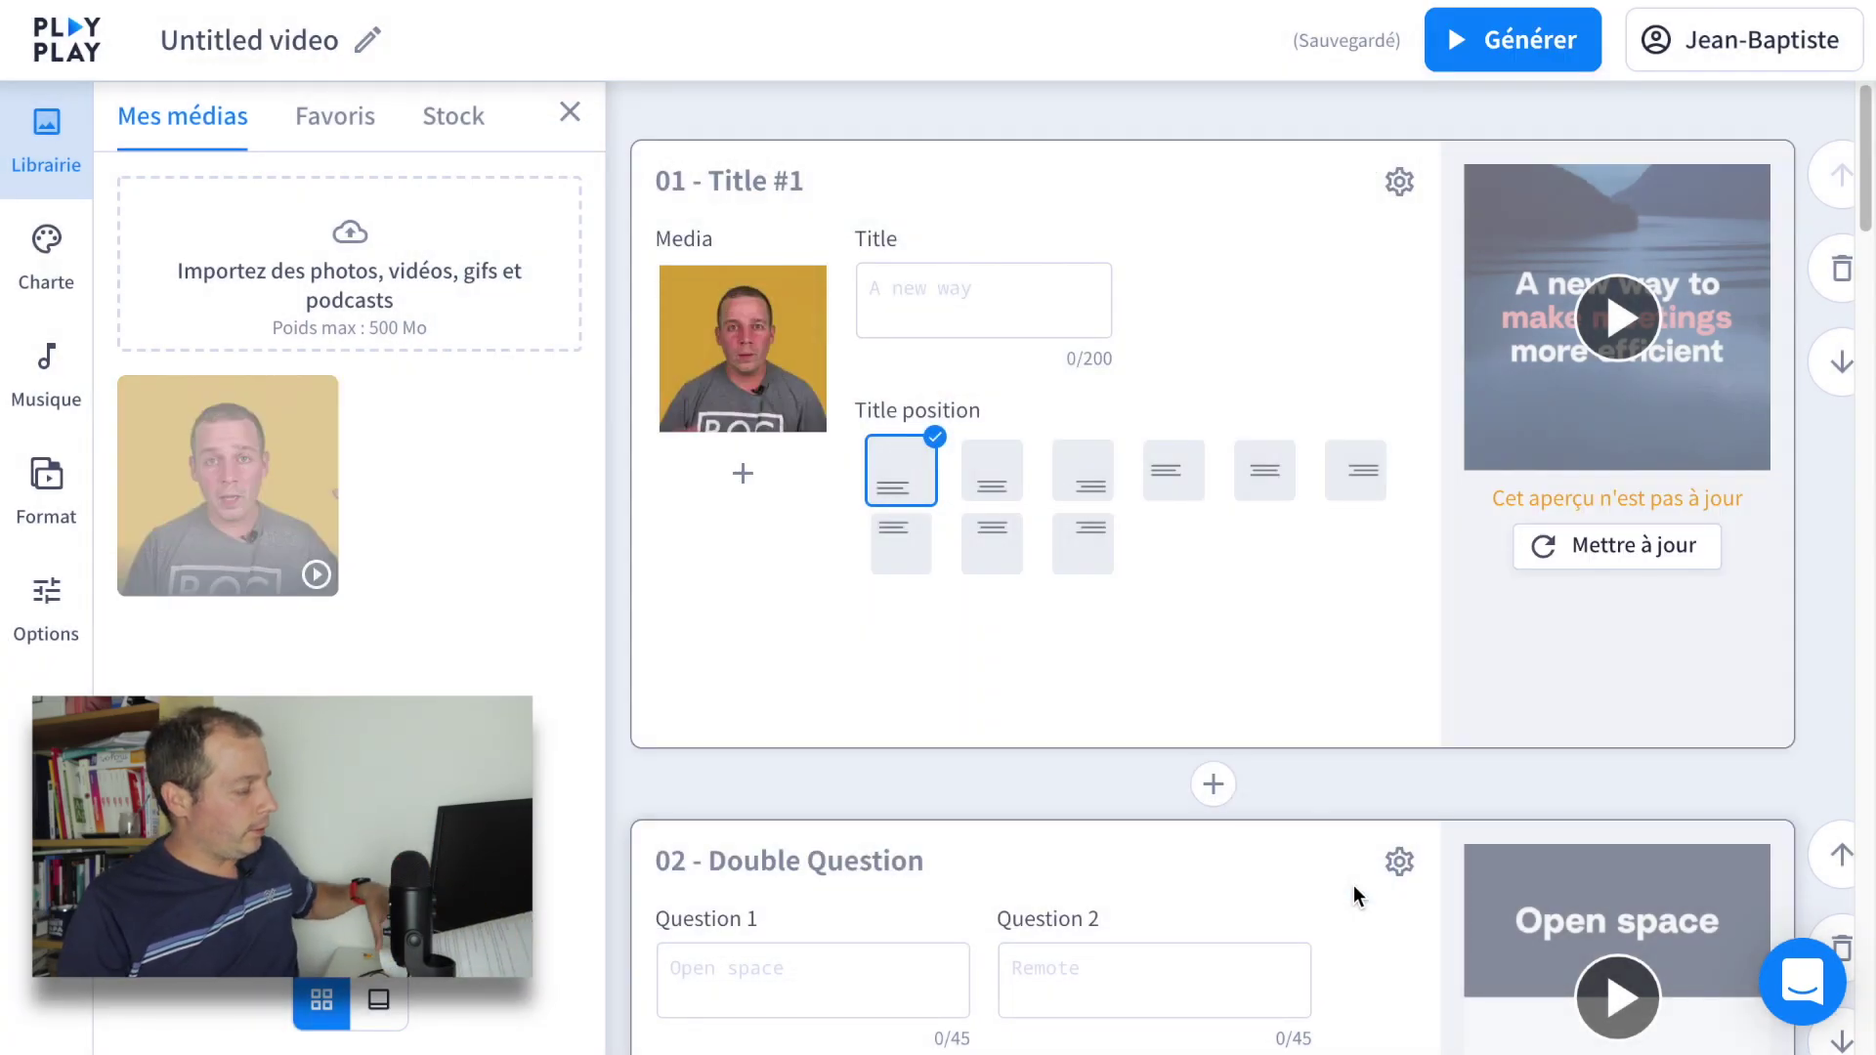
Step: Enter the screen 01 title as "Interview Combiné" with "avec" and the interviewee's name on a second line
click(951, 301)
text(Interview )
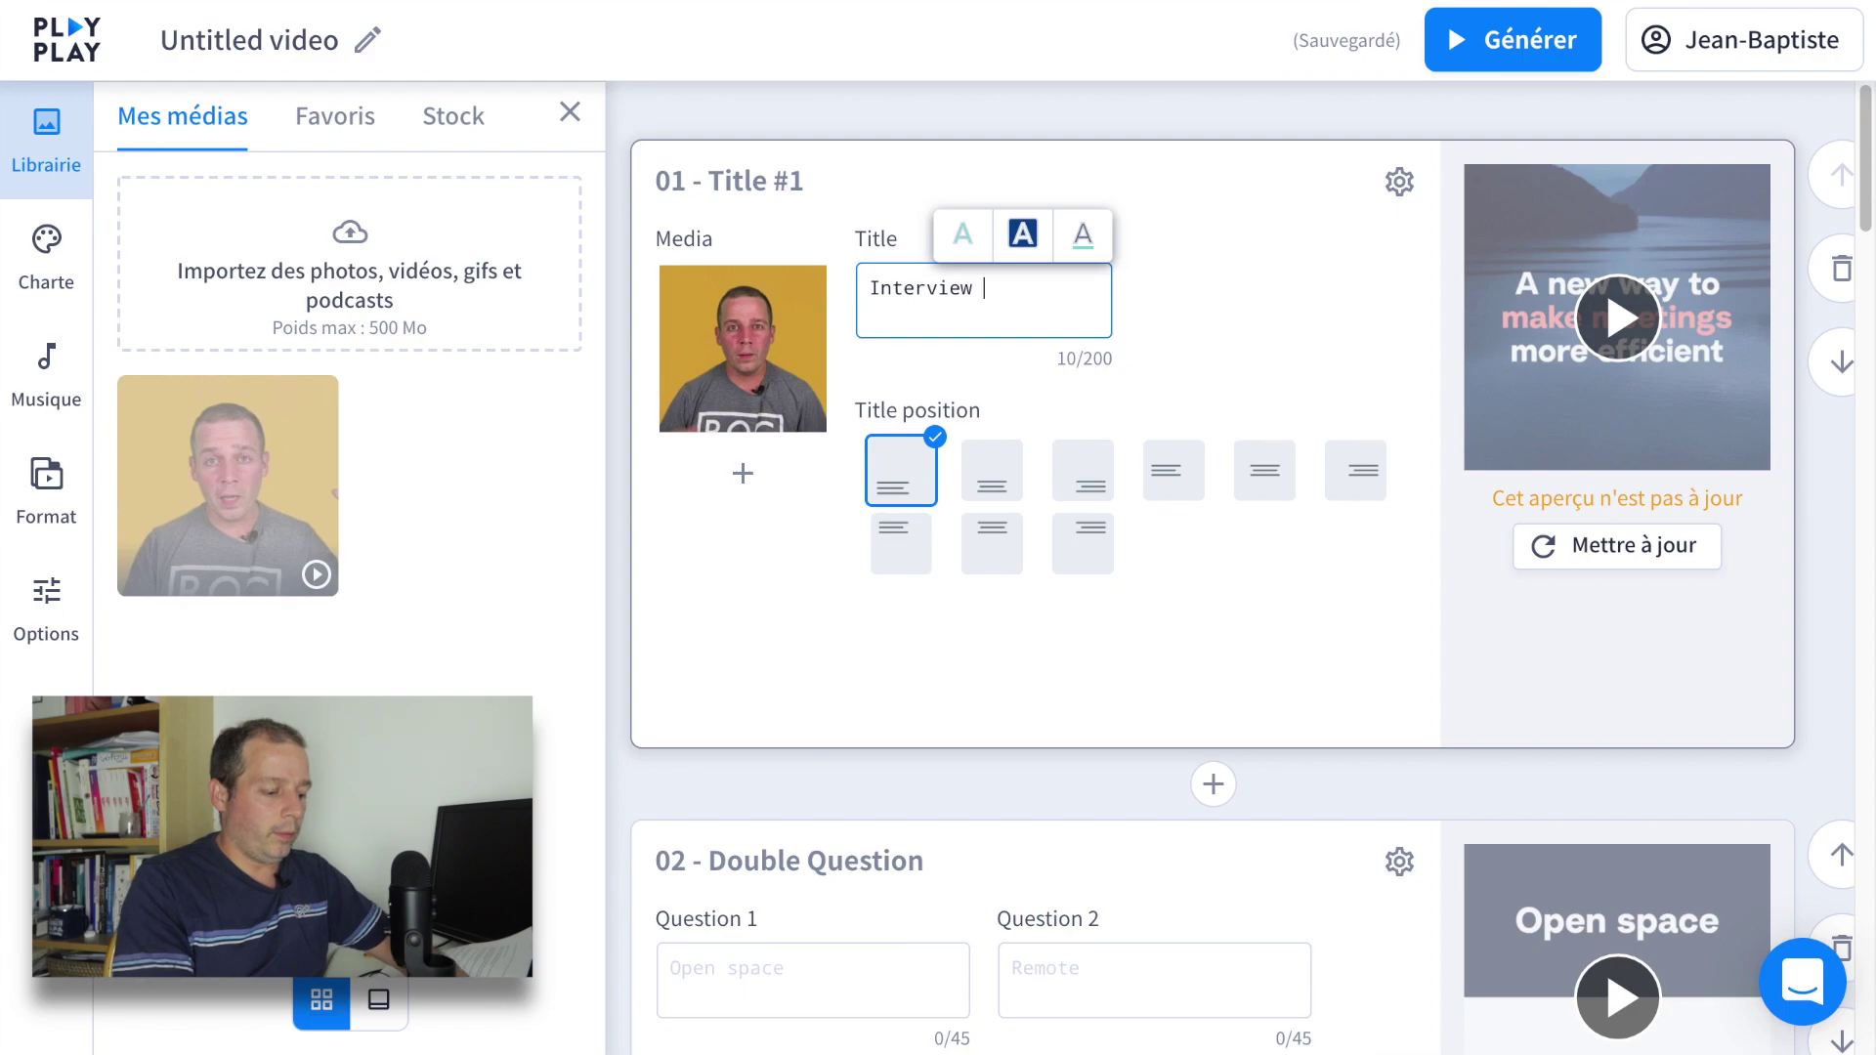
text(Combiné)
key(Return)
text(avec Jeanviet)
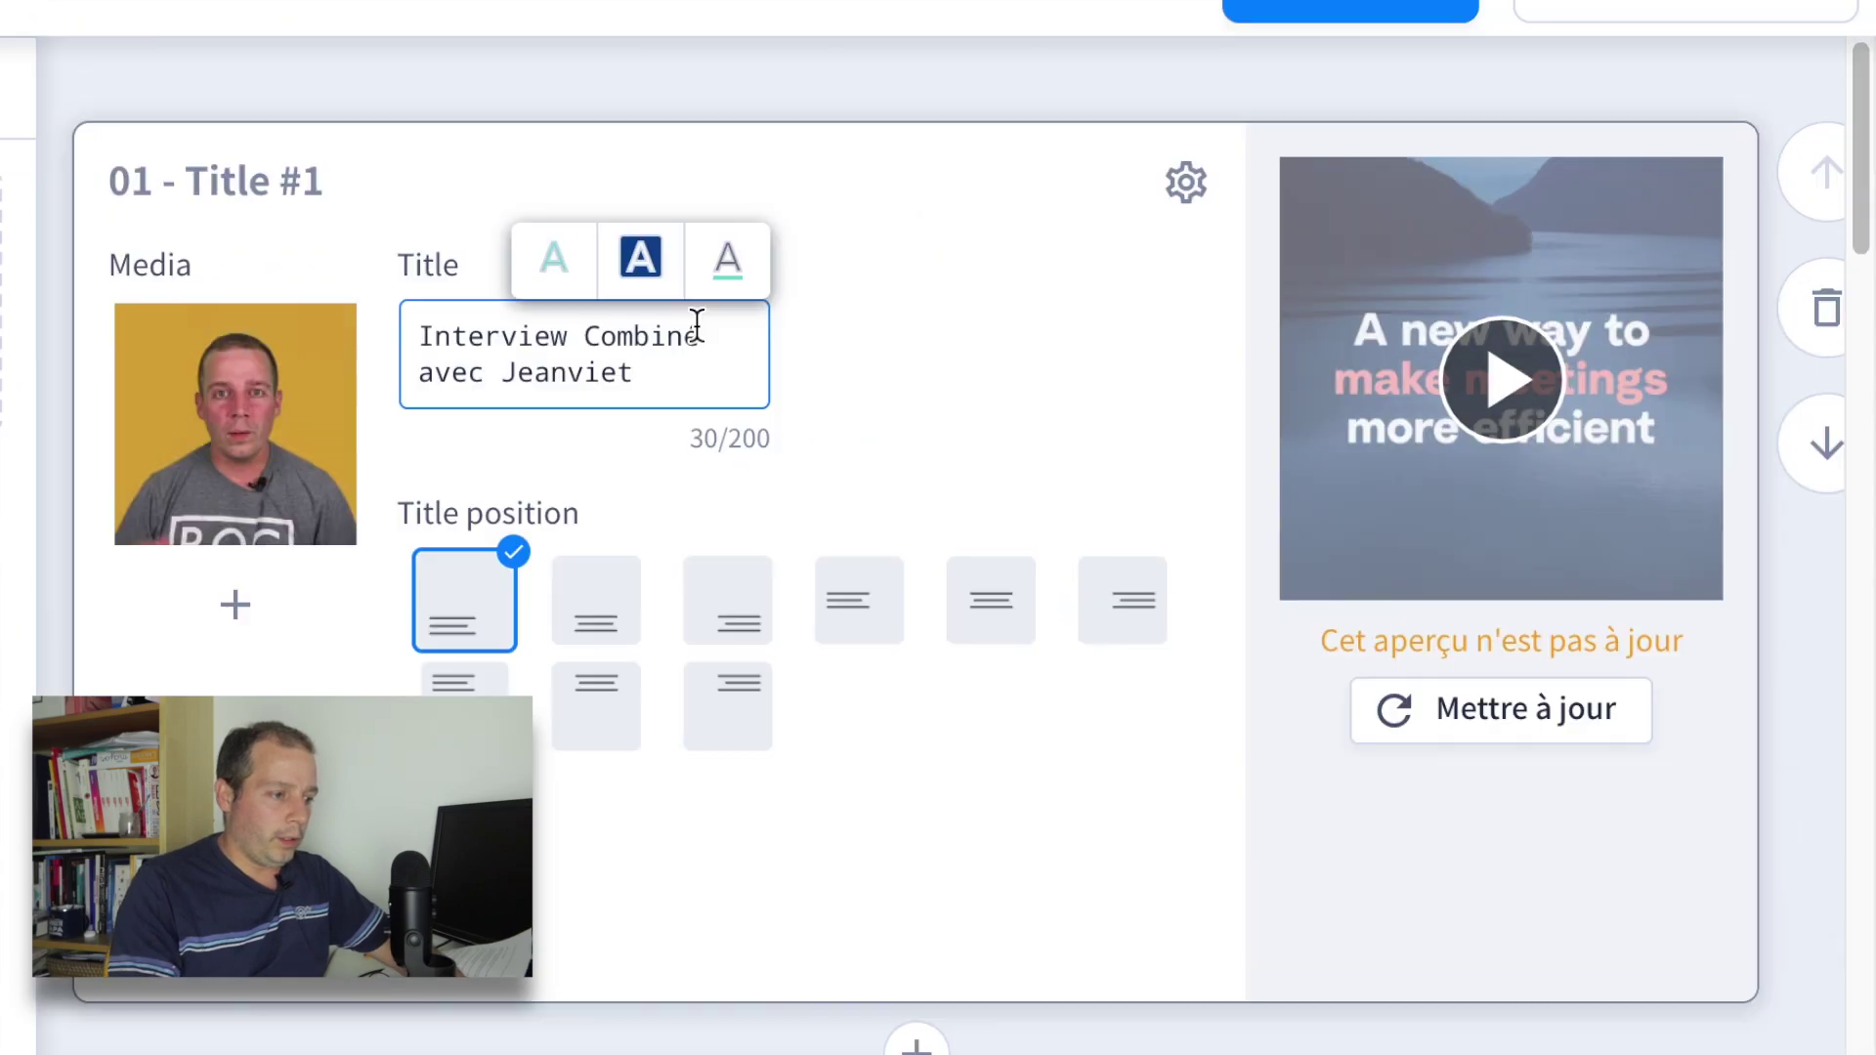
Step: Highlight "Interview Combiné" and the interviewee's name in the screen 01 title, and update the screen's preview to check it
drag(1063, 287, 834, 287)
click(628, 276)
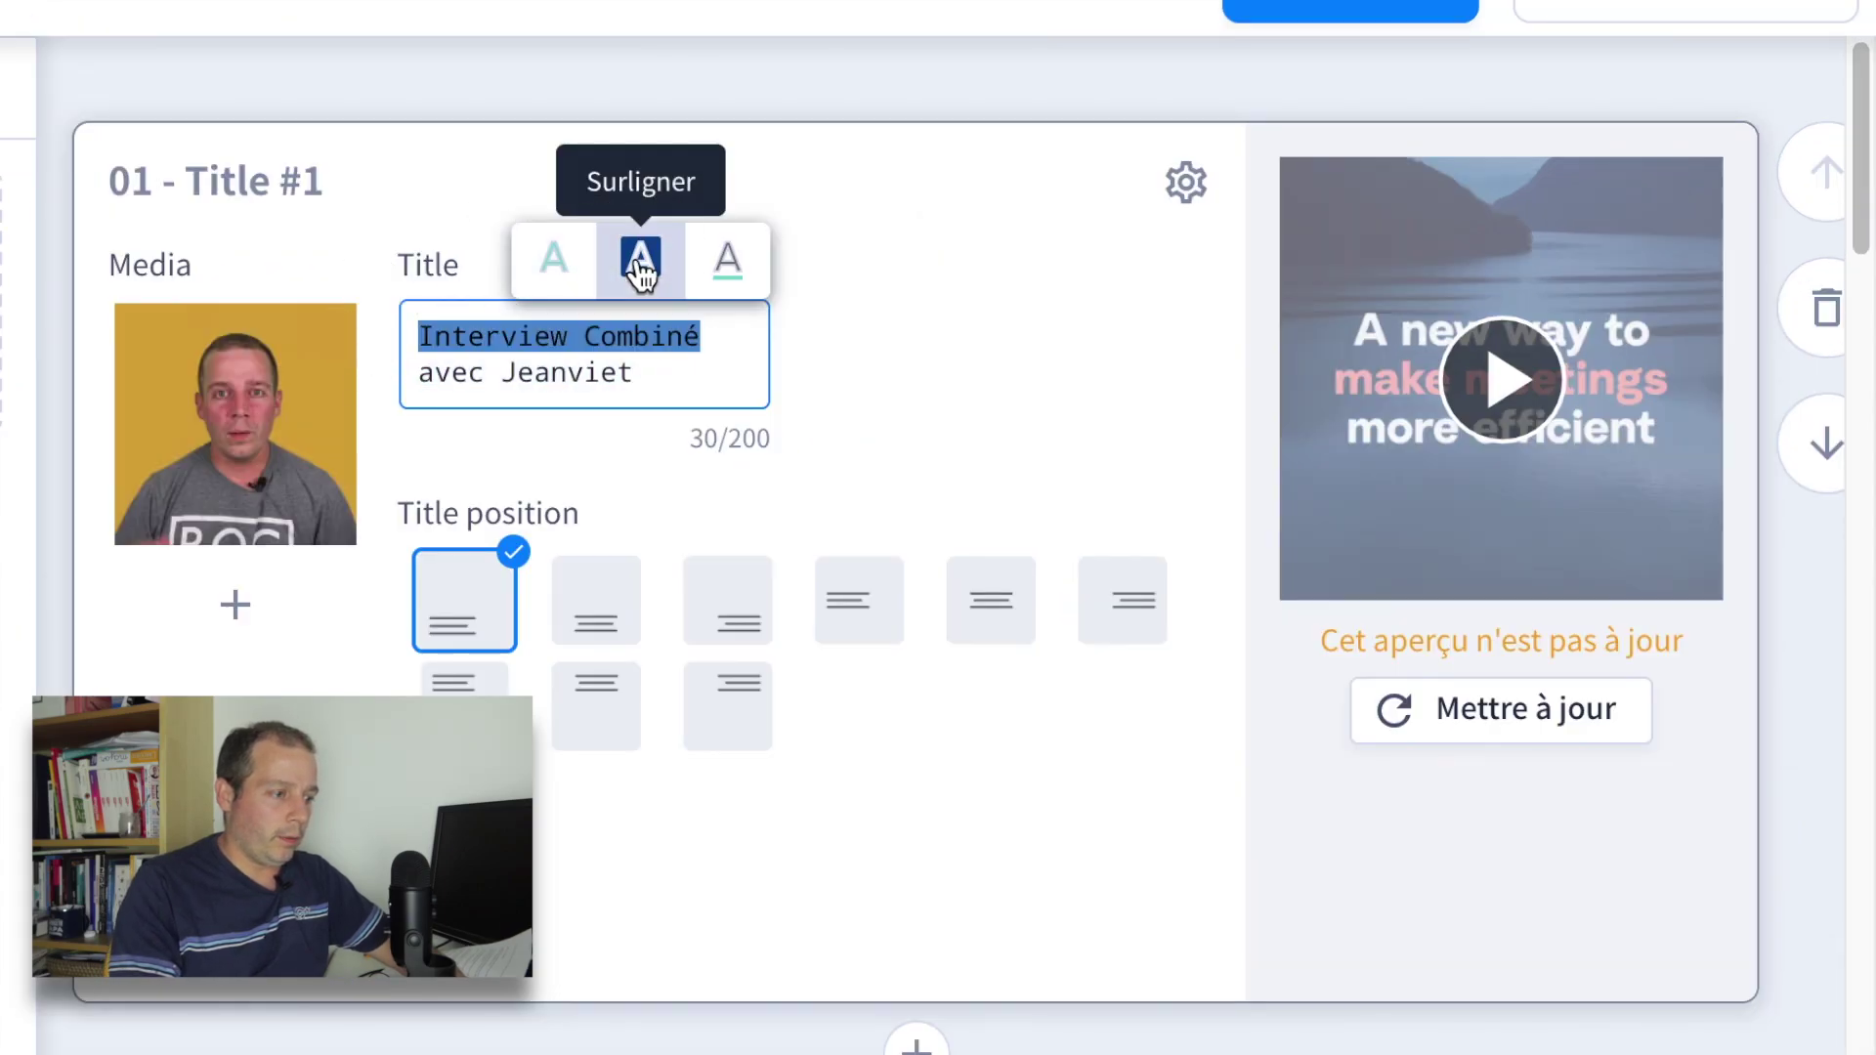
drag(640, 384, 502, 364)
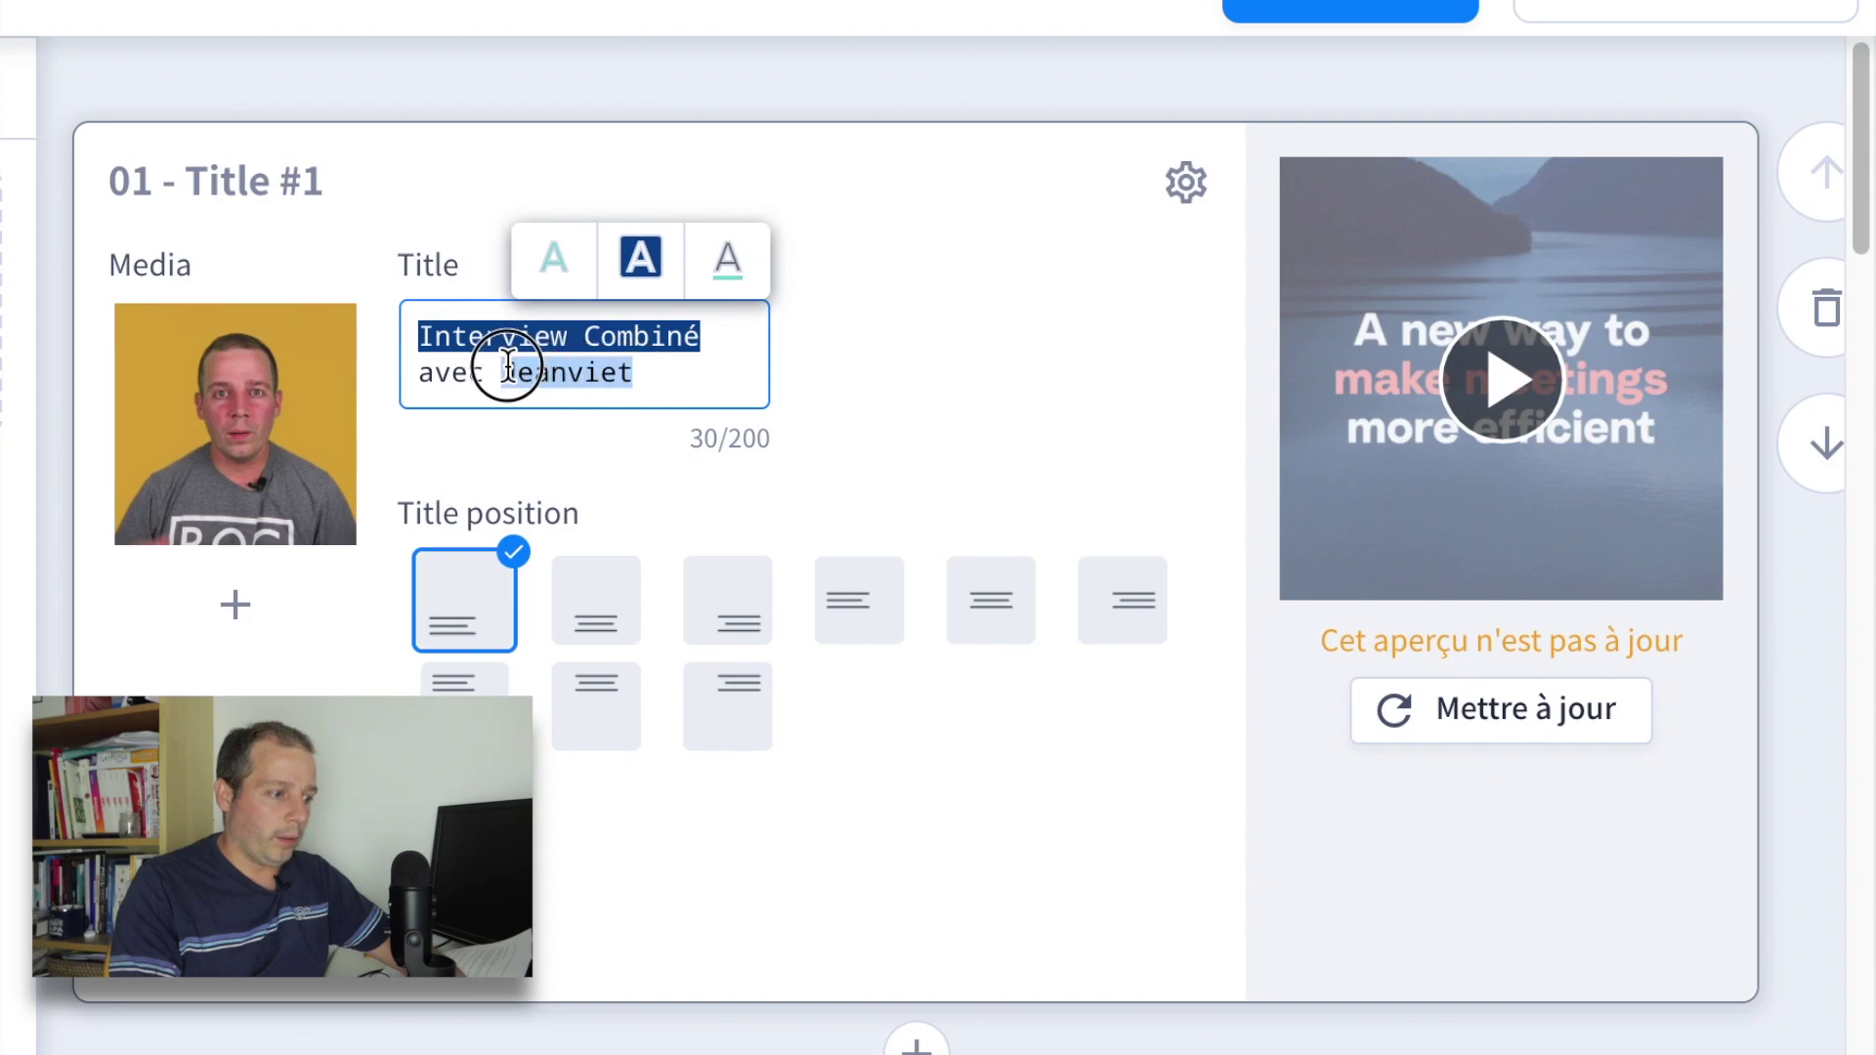
click(642, 283)
click(916, 390)
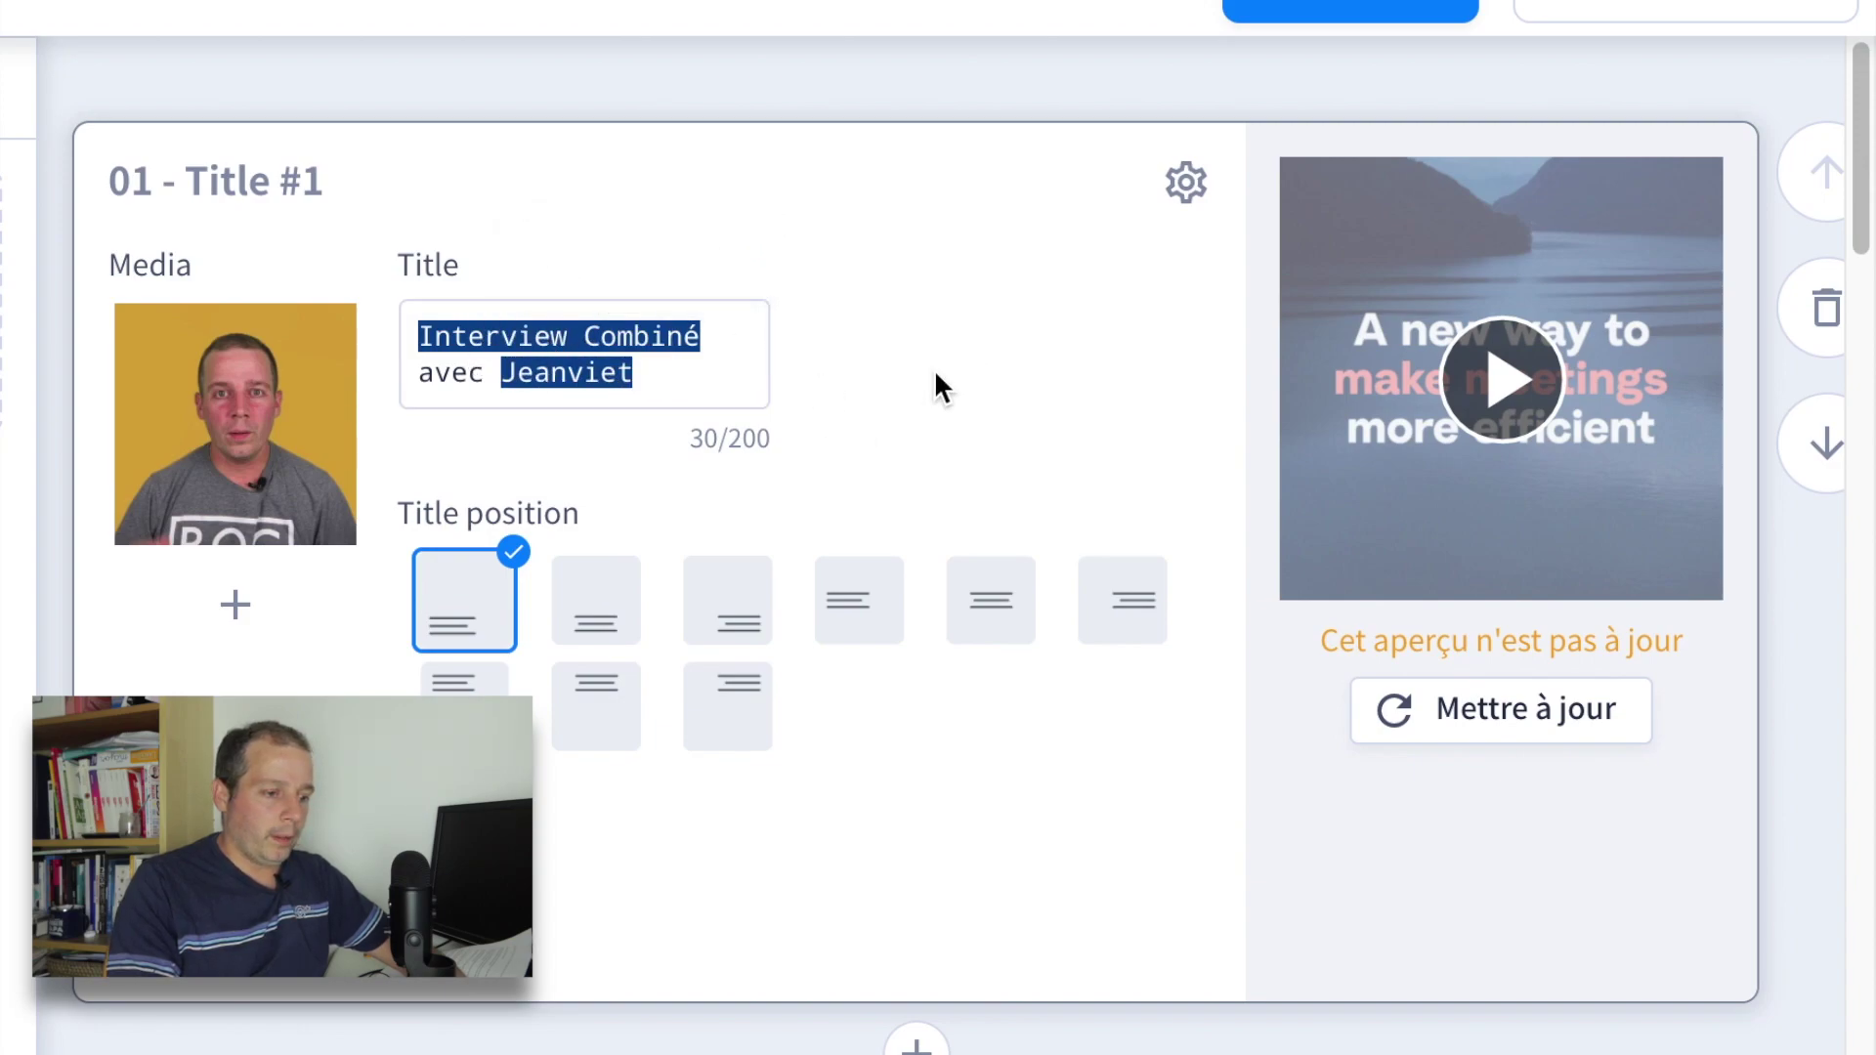
click(1447, 714)
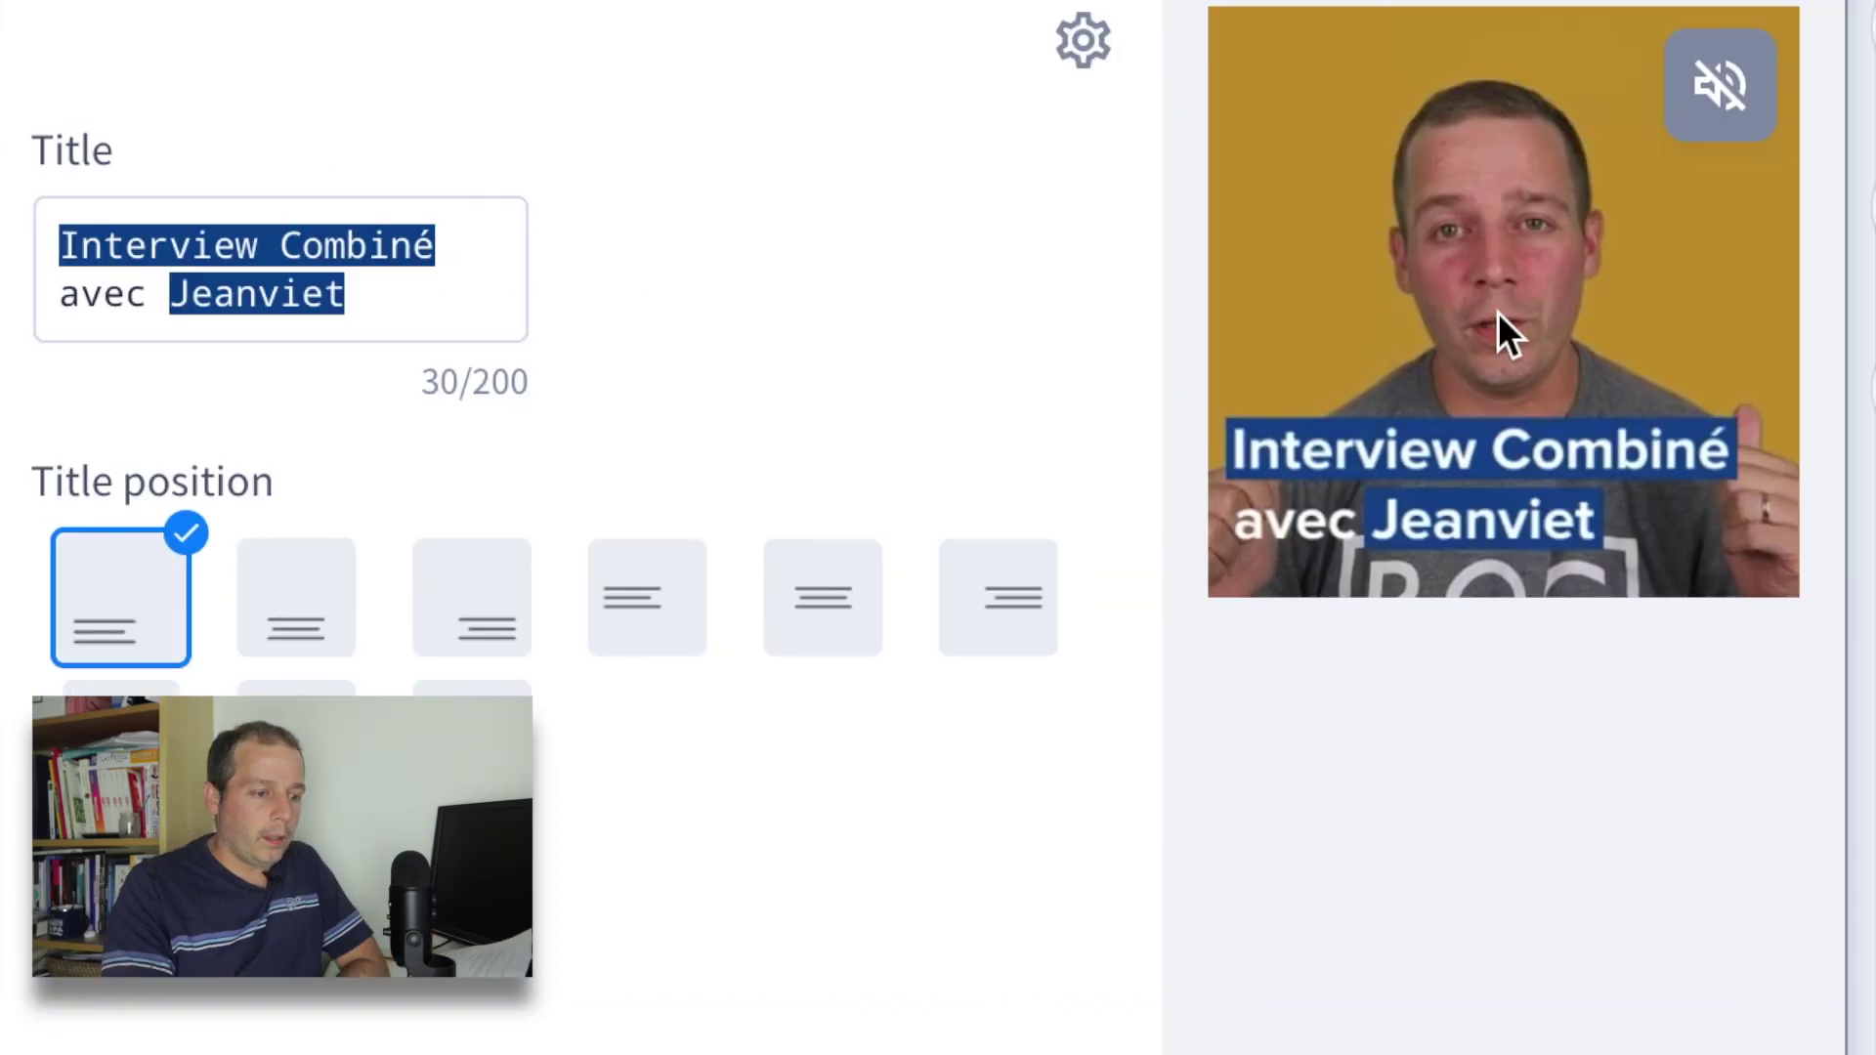
click(1651, 210)
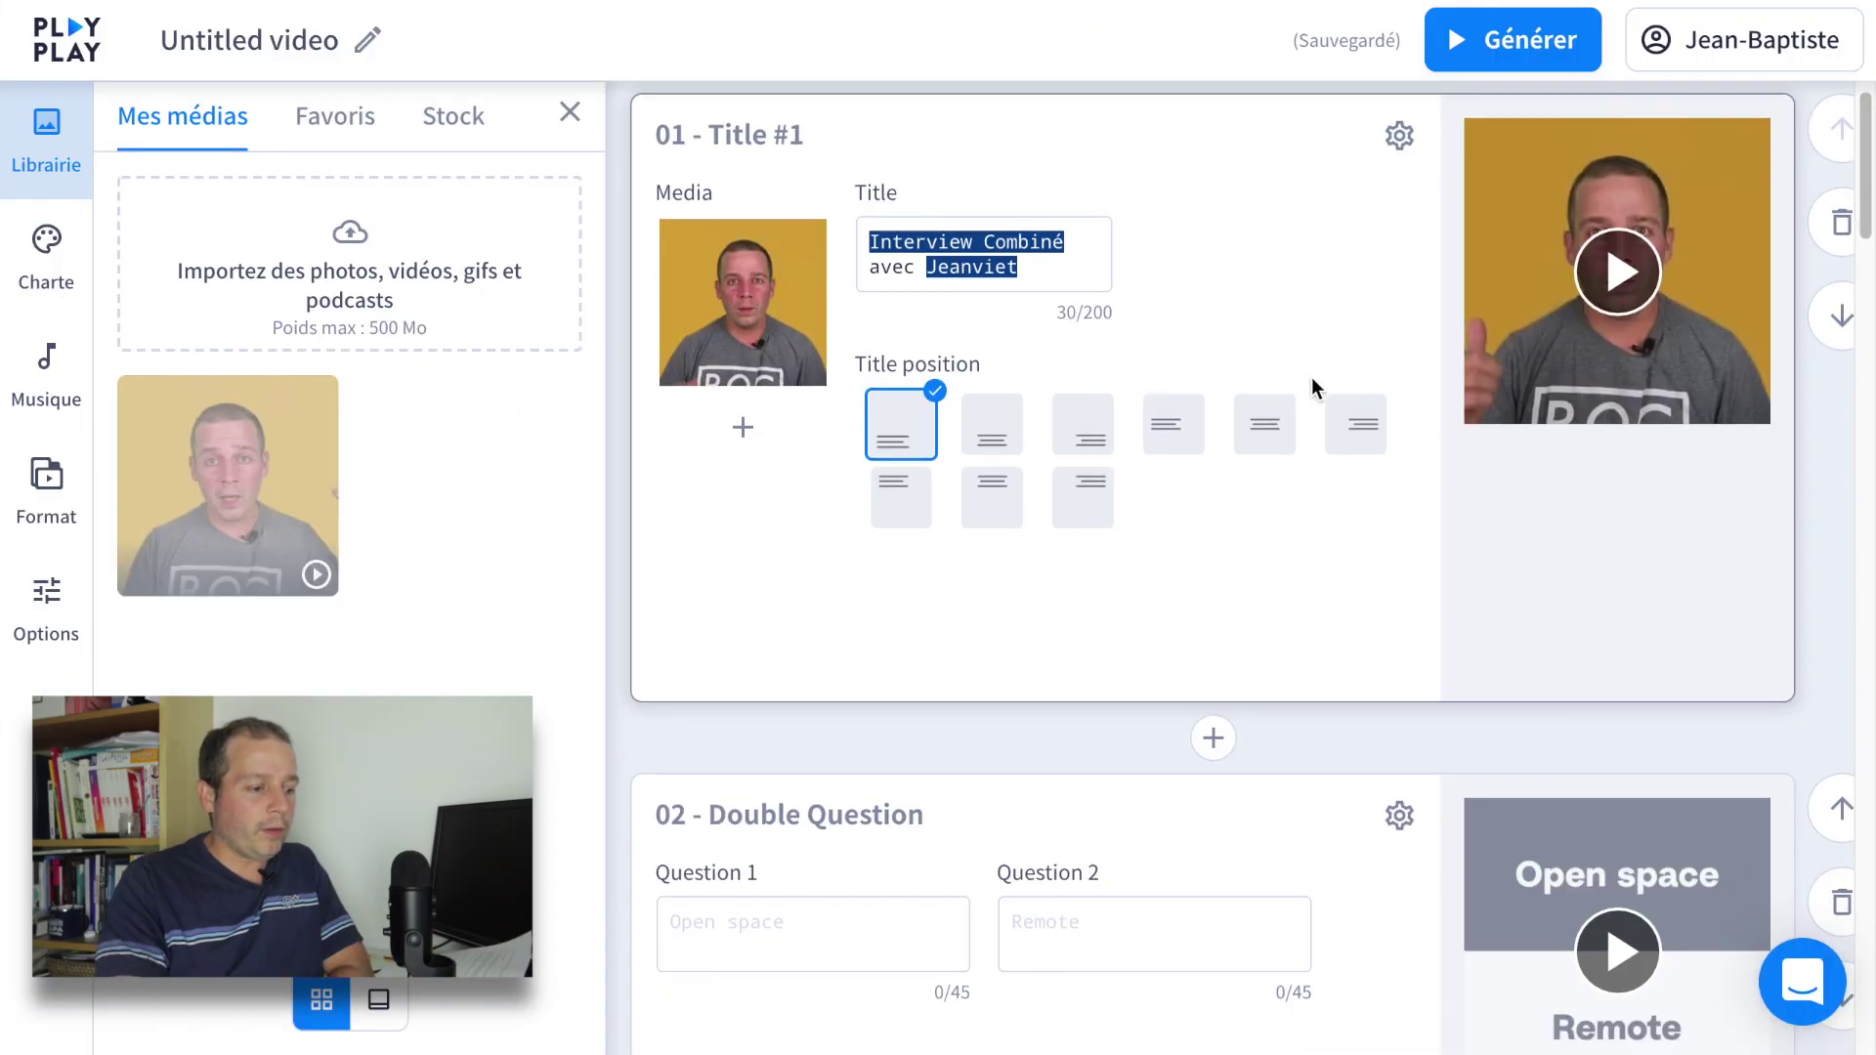
Step: Enter "Mac" as Question 1 and "PC" as Question 2 in screen 02, then update and play its preview
scroll(1311, 377, down, 3)
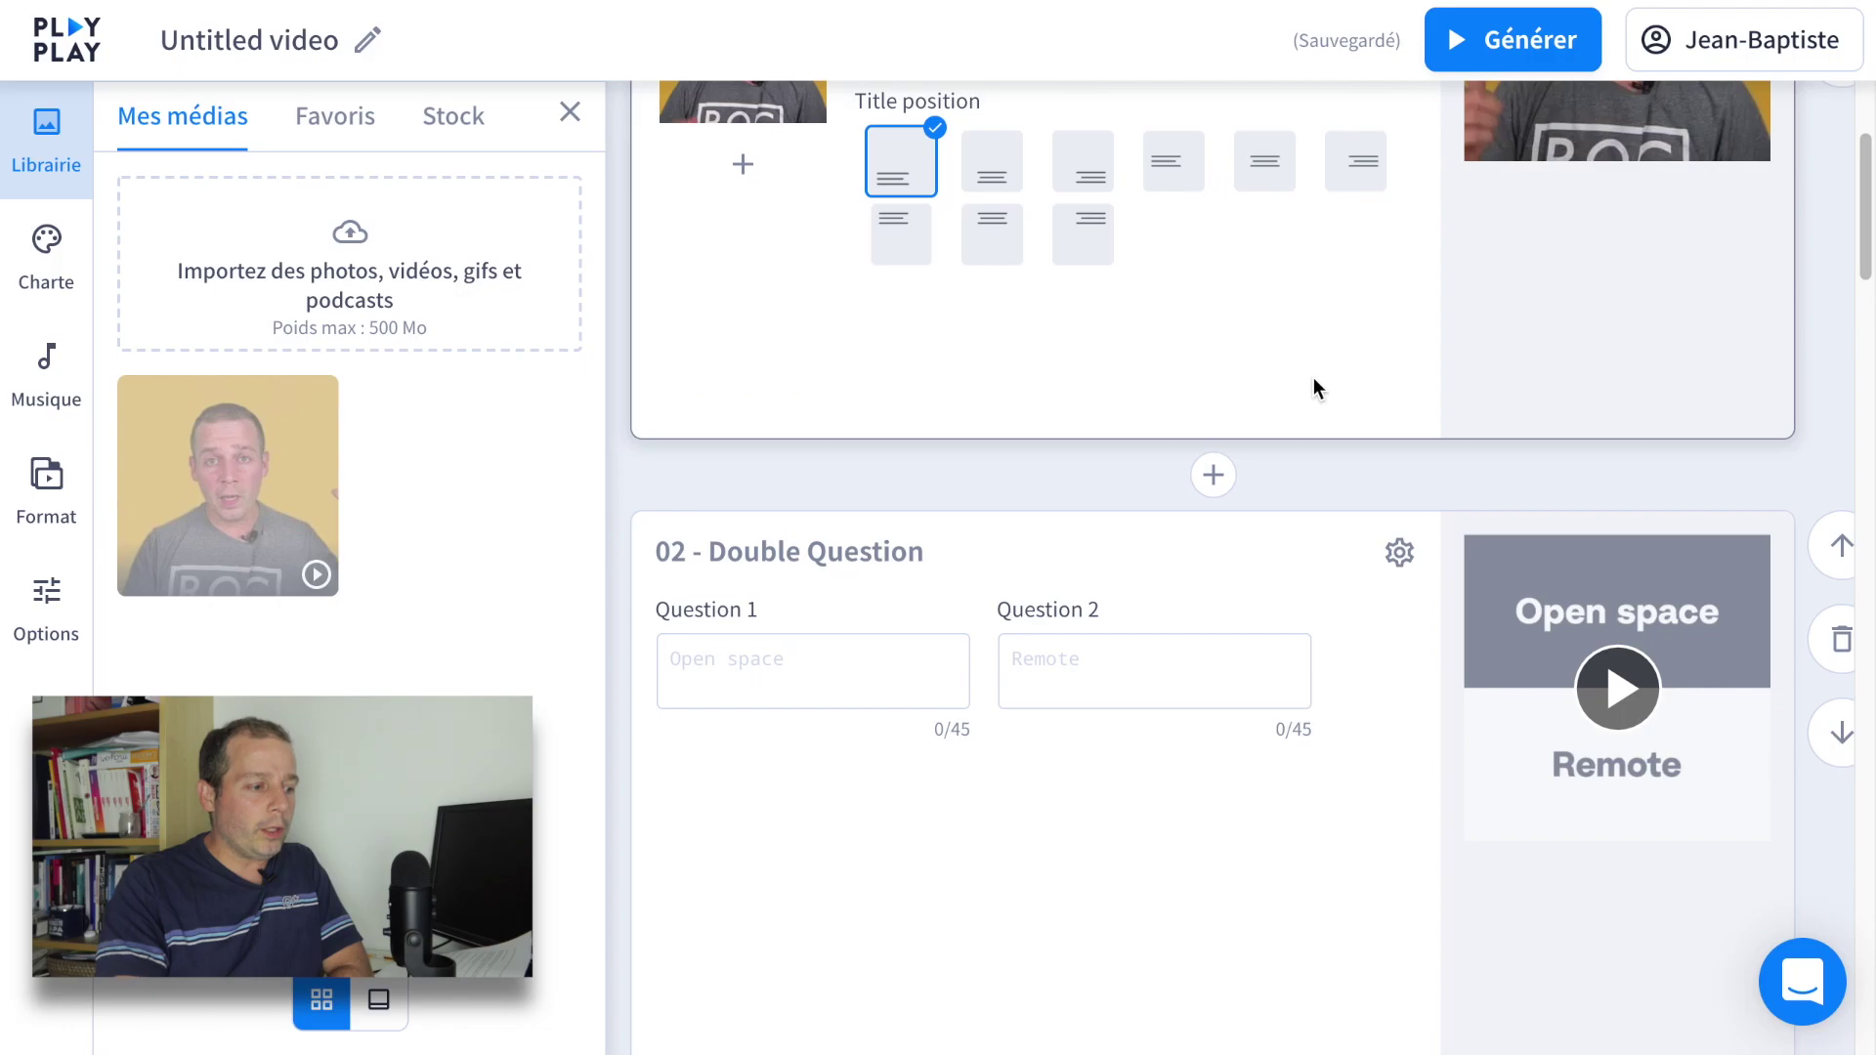
click(842, 667)
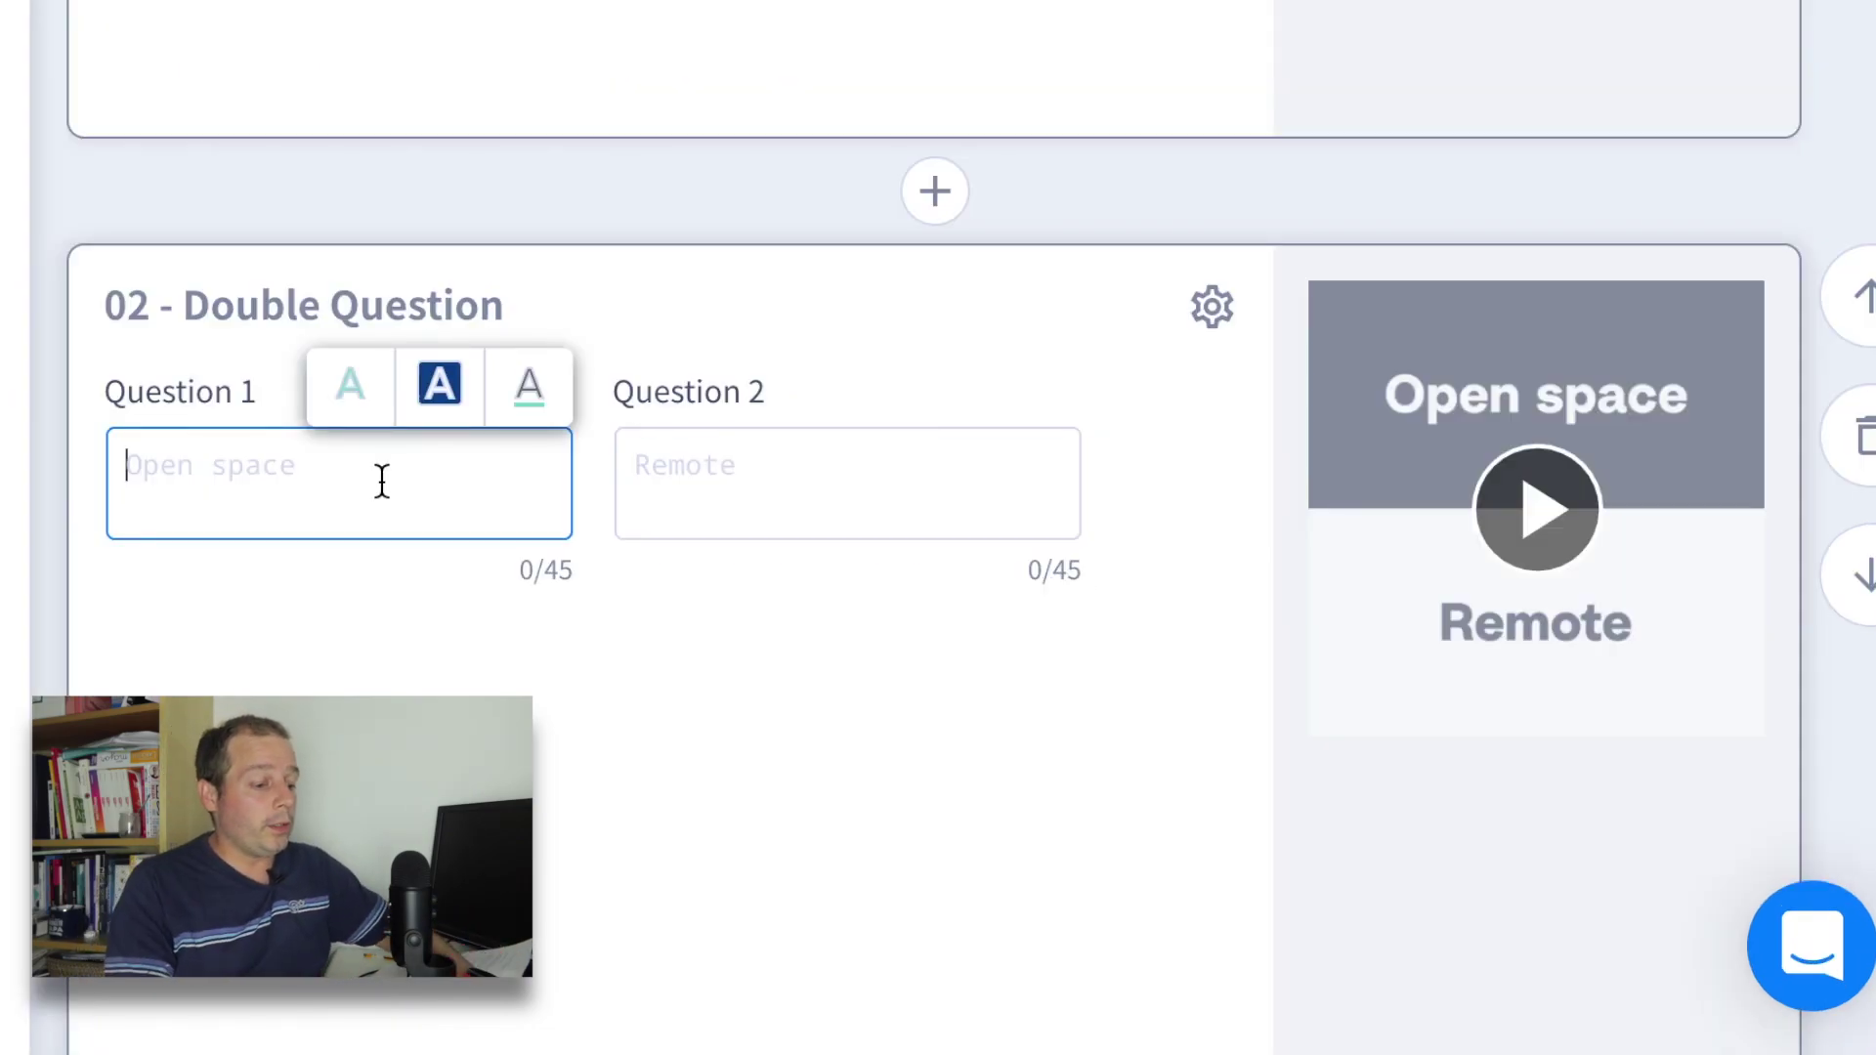
text(Mac)
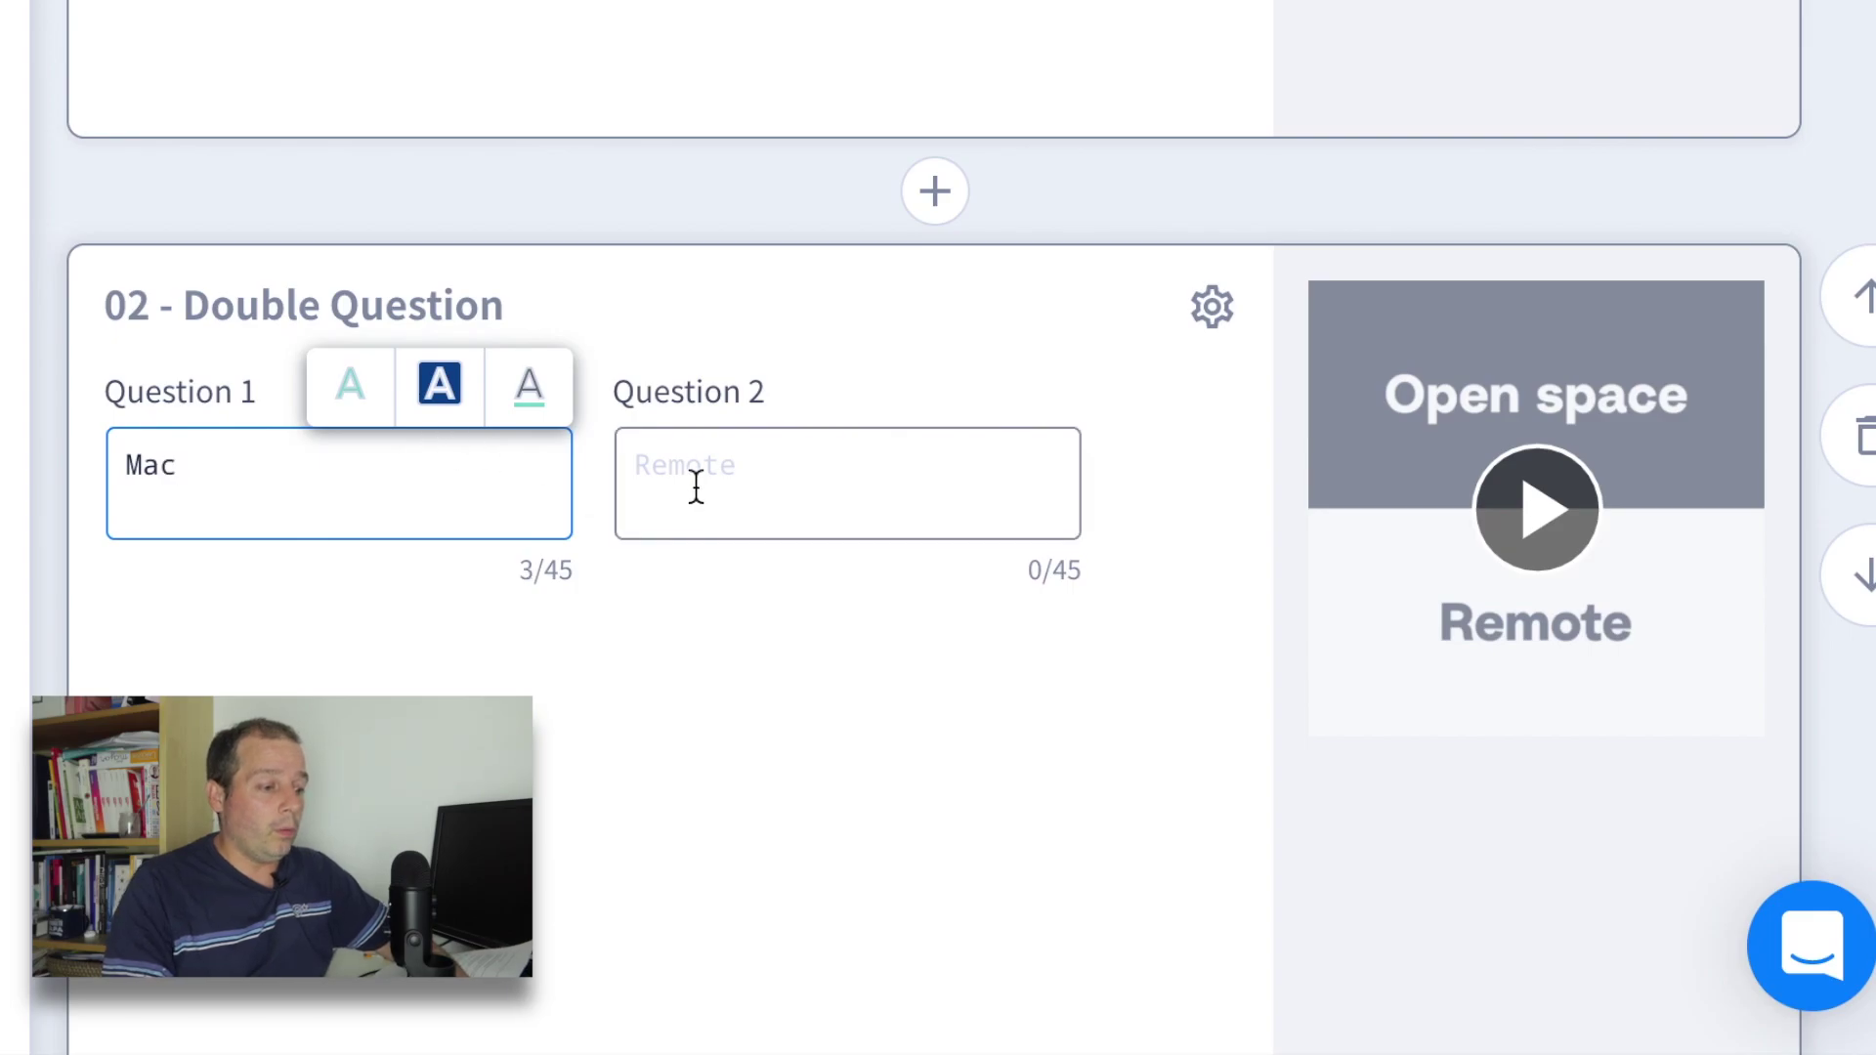
click(694, 485)
text(PC)
click(947, 851)
click(1570, 919)
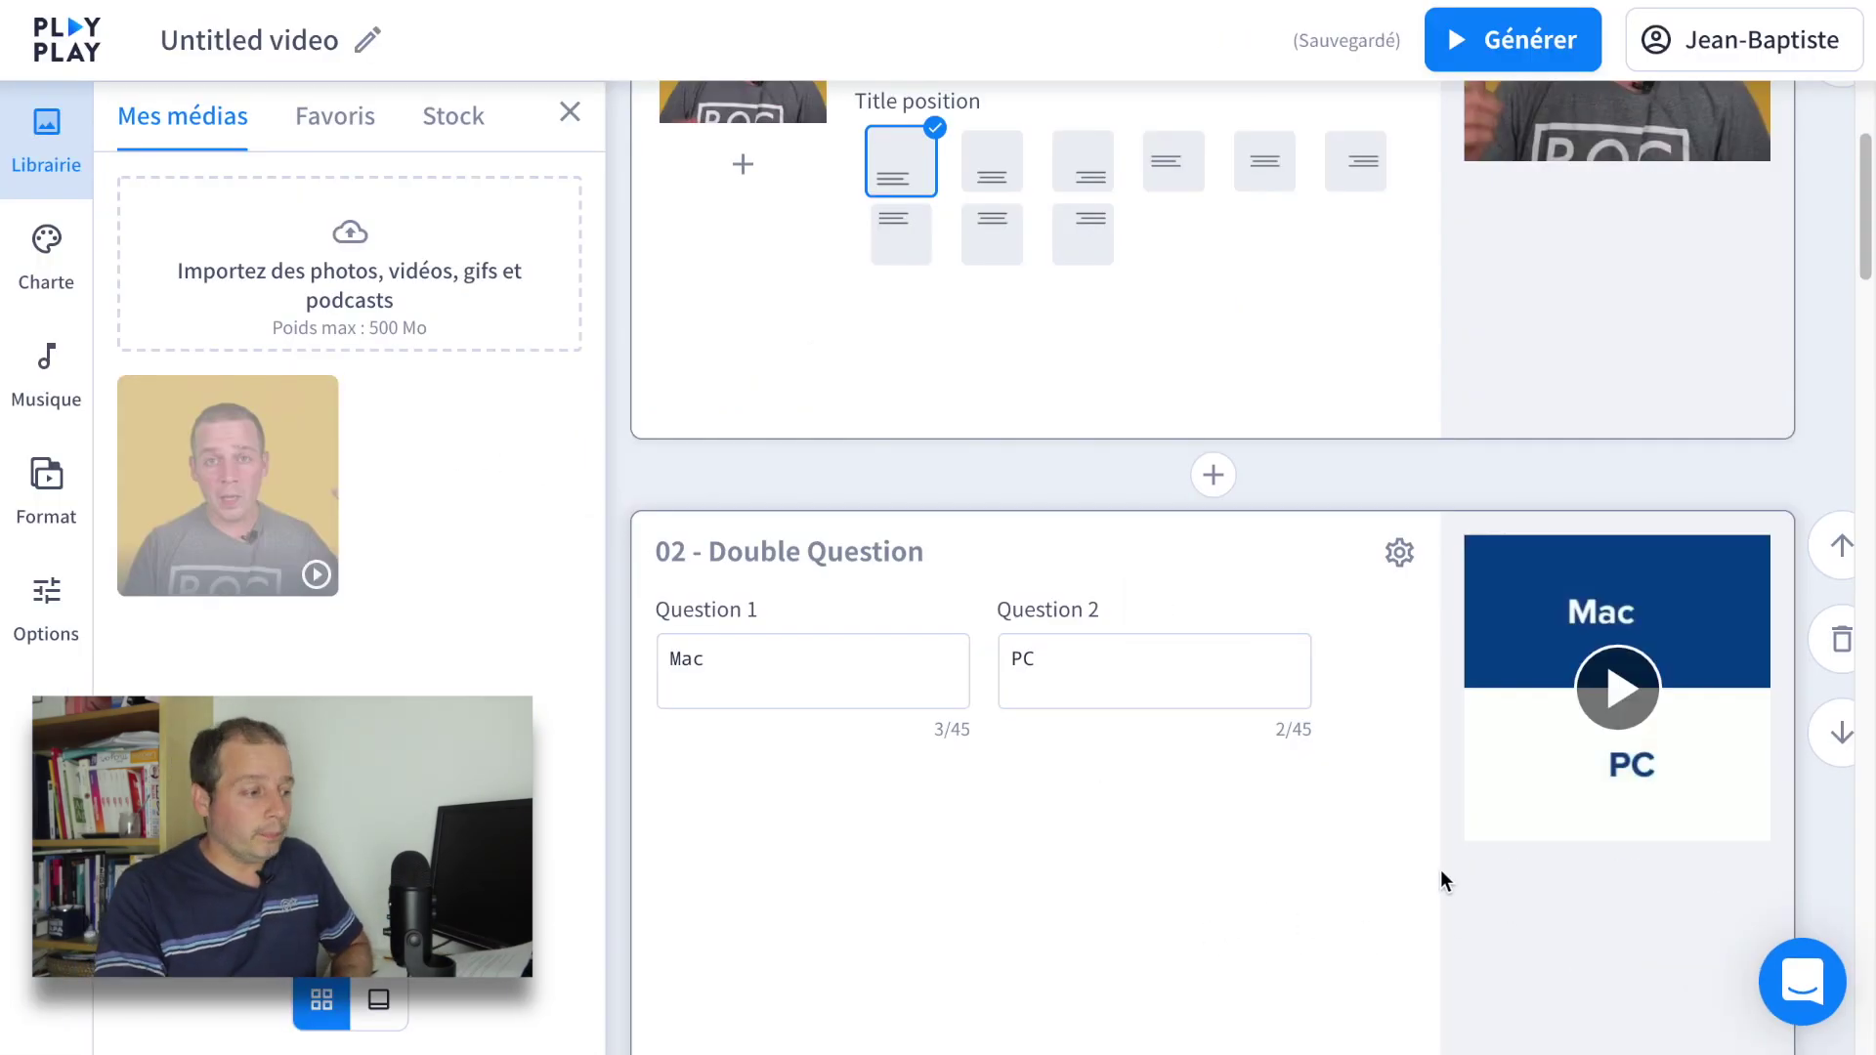
click(1608, 703)
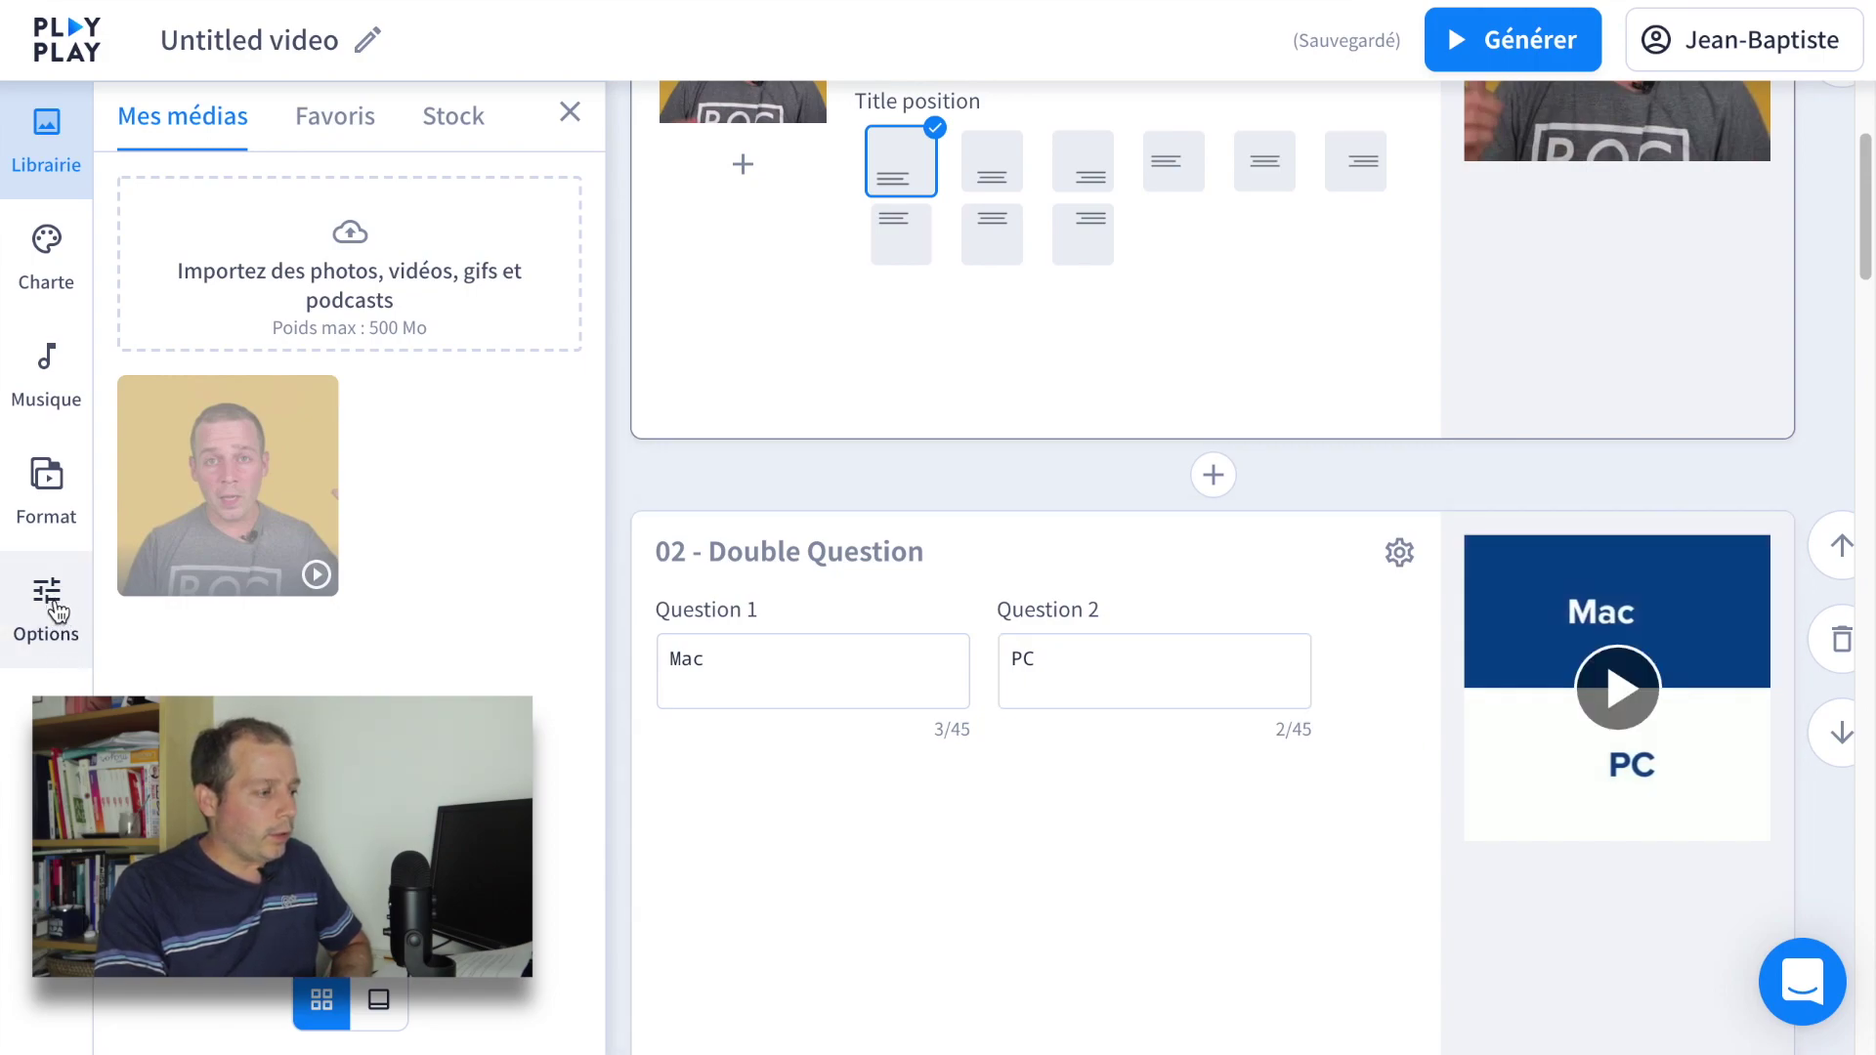
Step: Set the video's main color to dark navy and its secondary color to dark red, and update the screen 02 preview
click(46, 278)
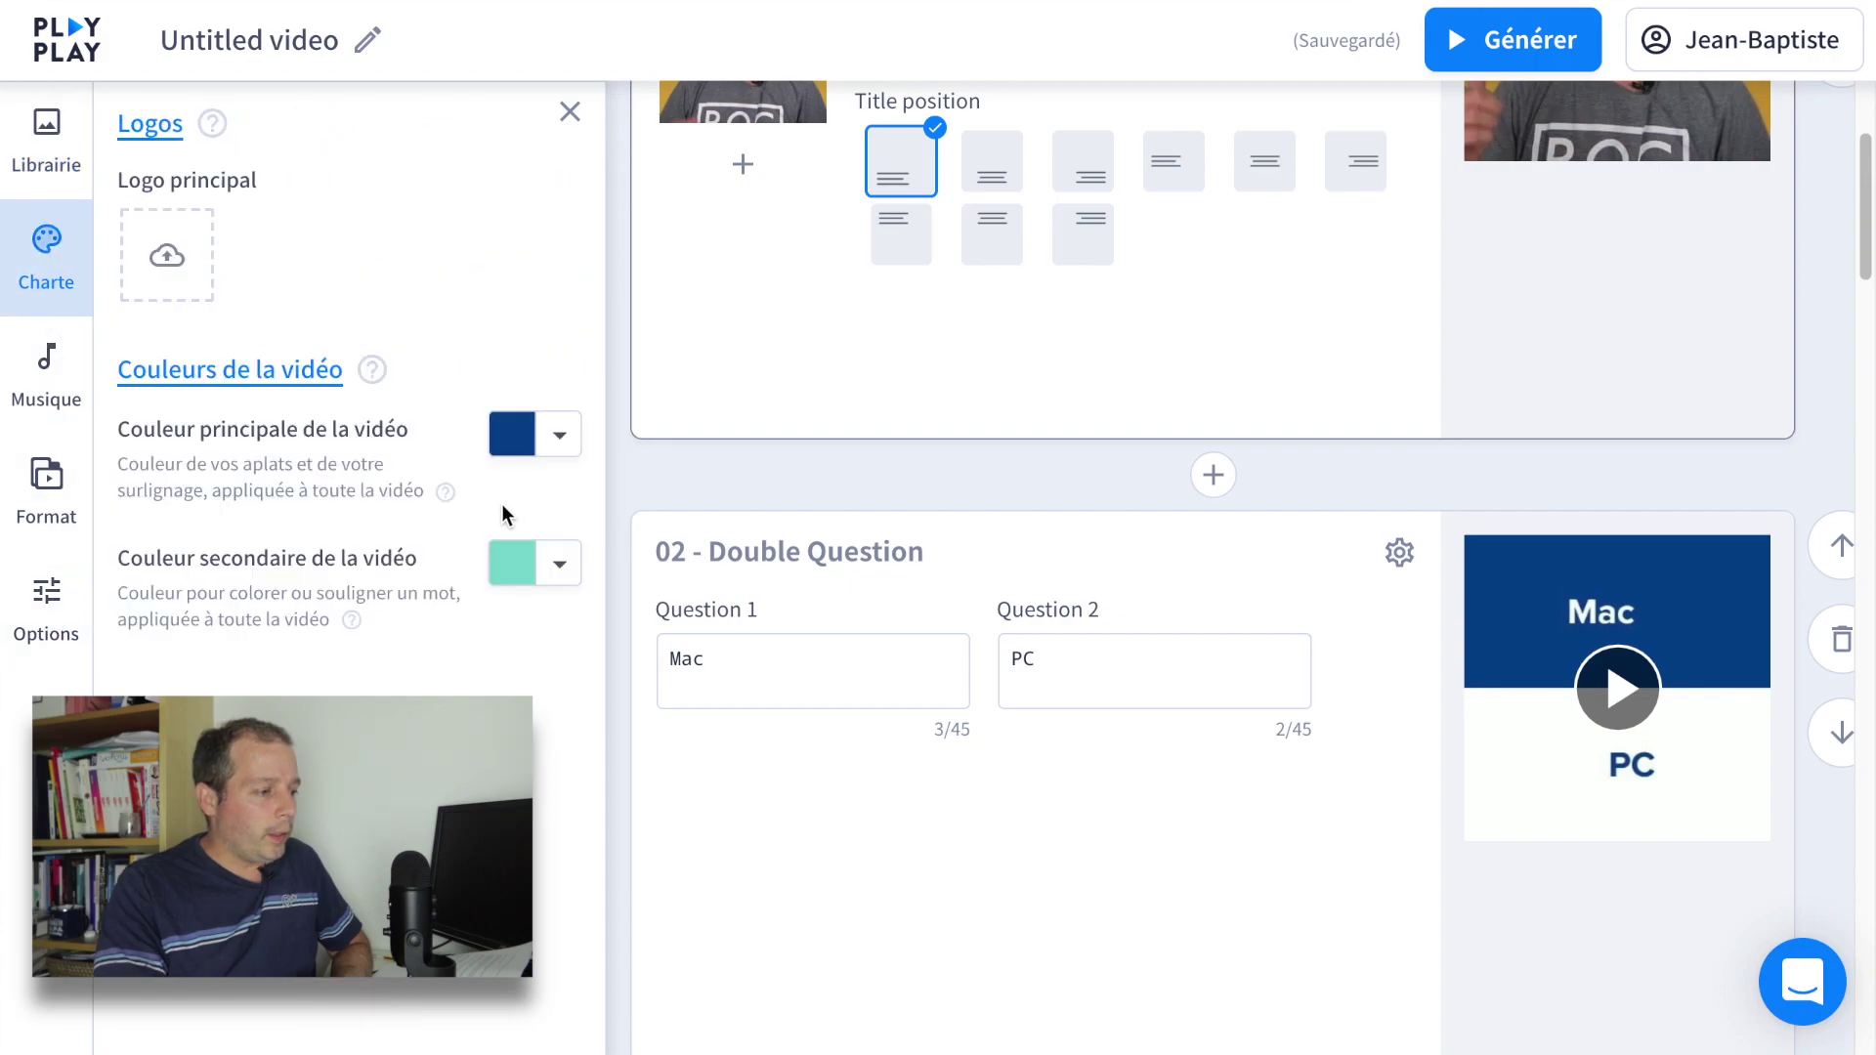
click(554, 444)
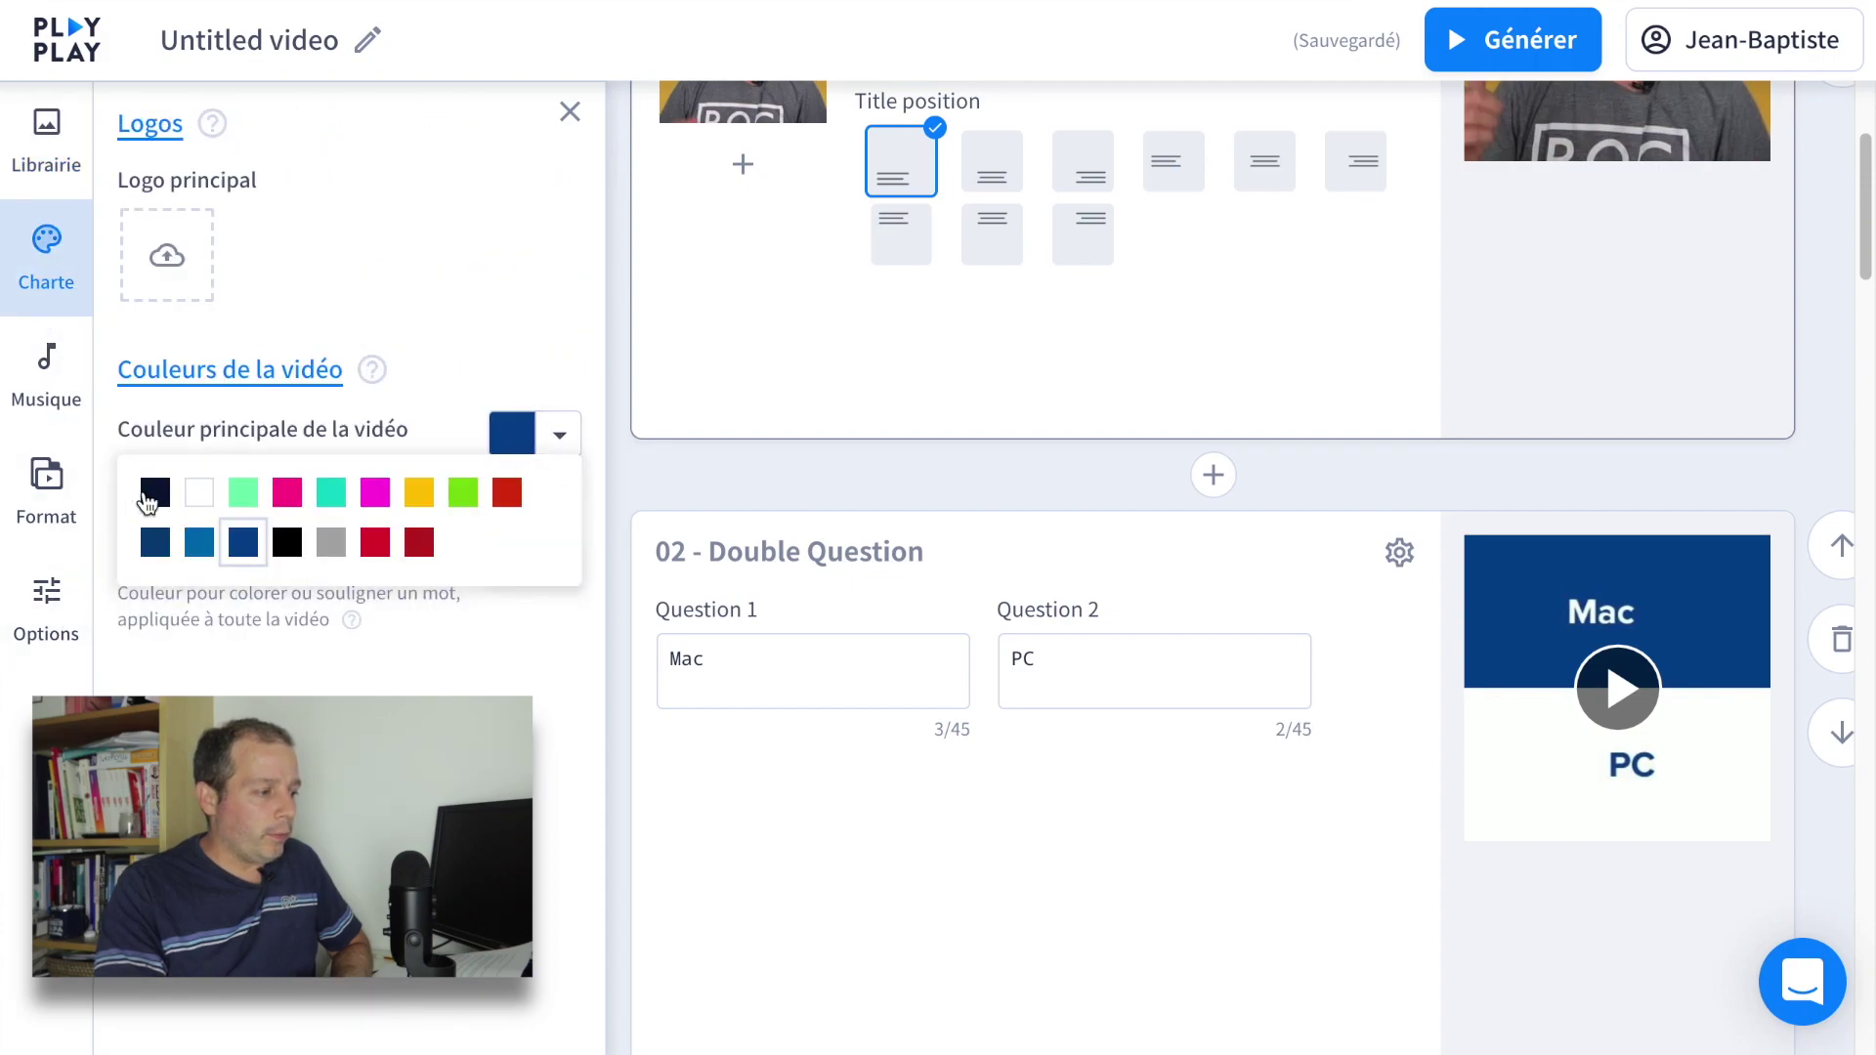
click(153, 493)
click(563, 566)
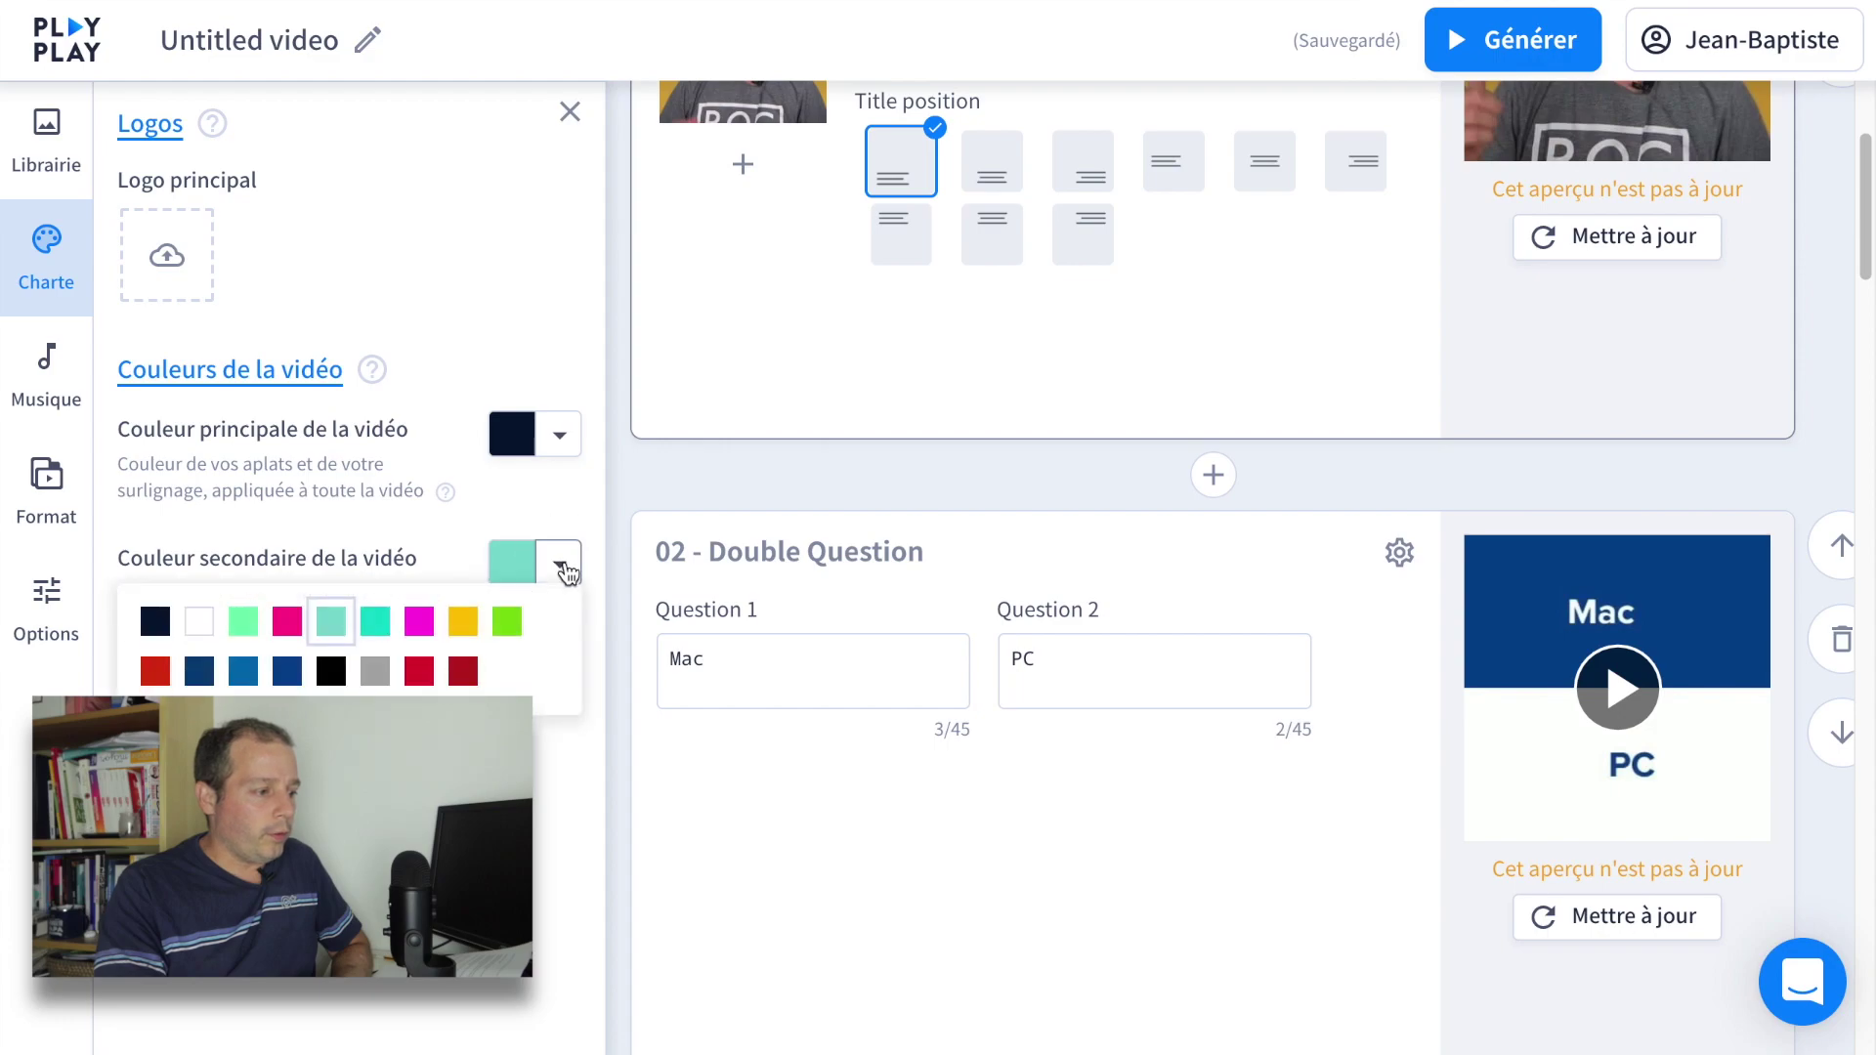
click(463, 671)
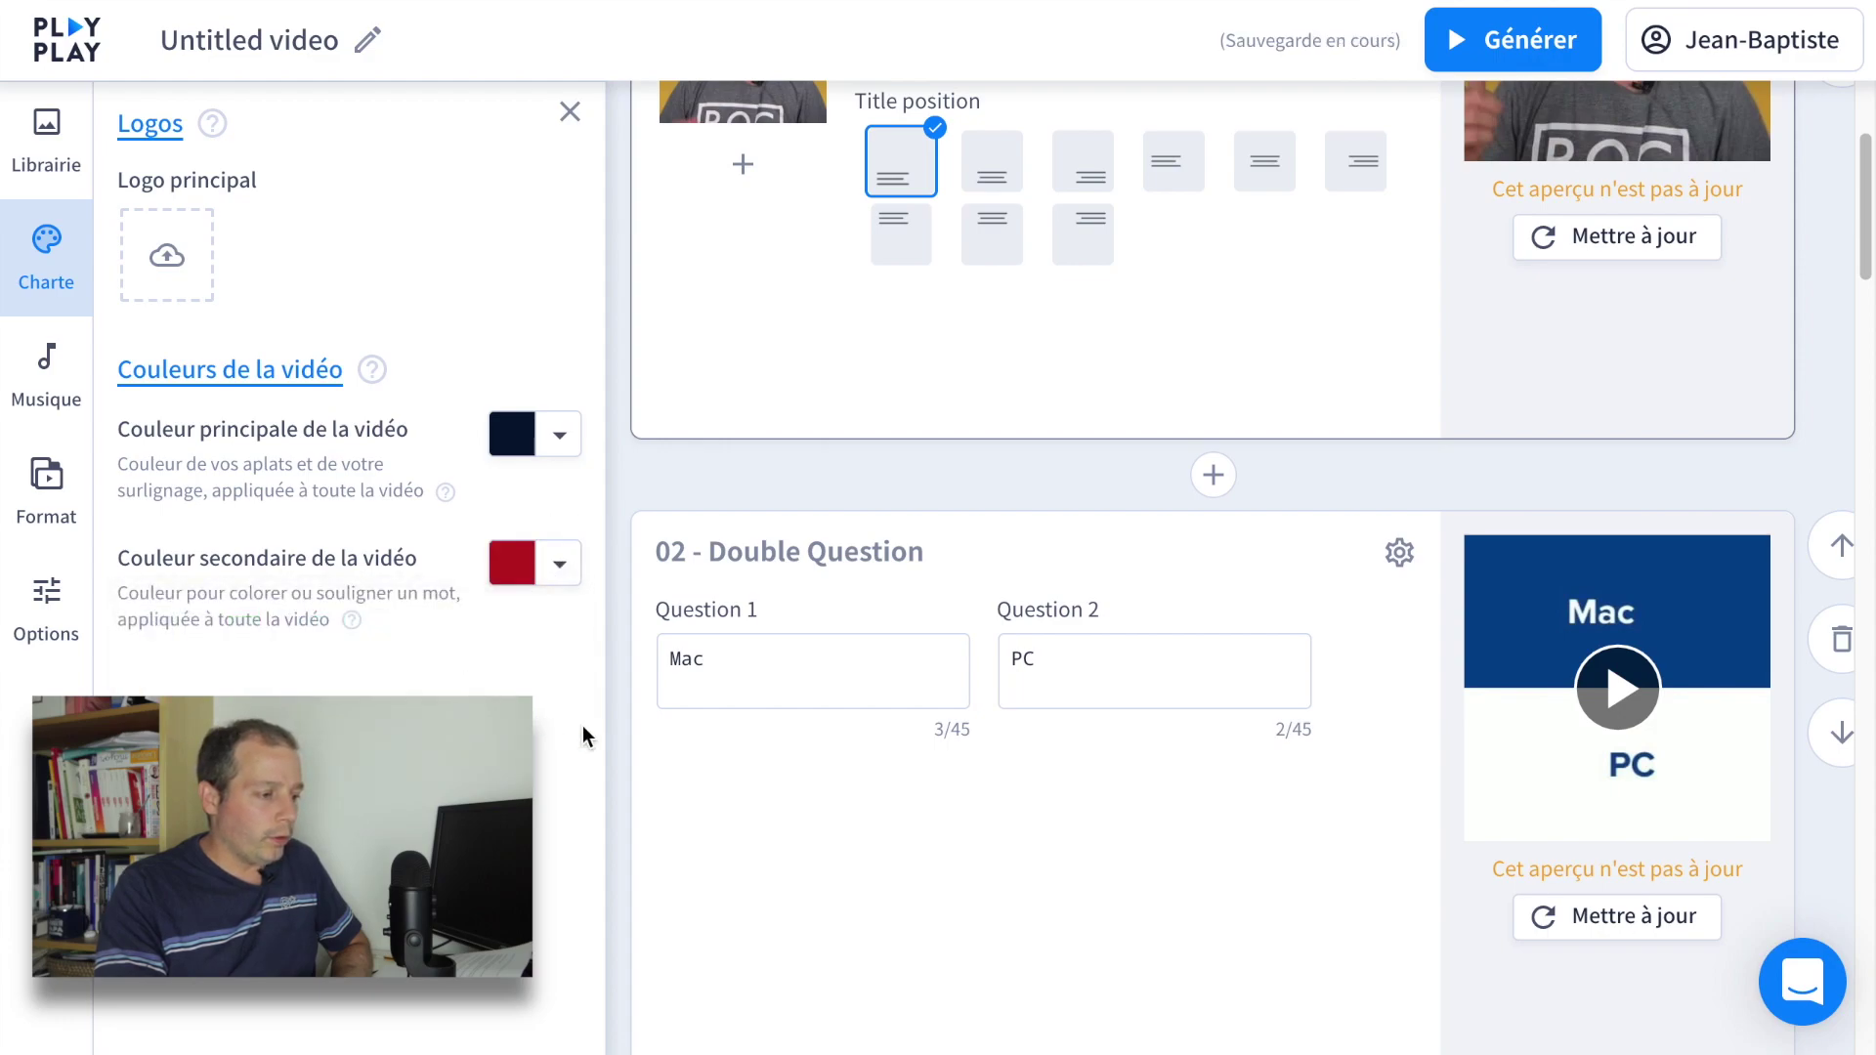
click(1583, 917)
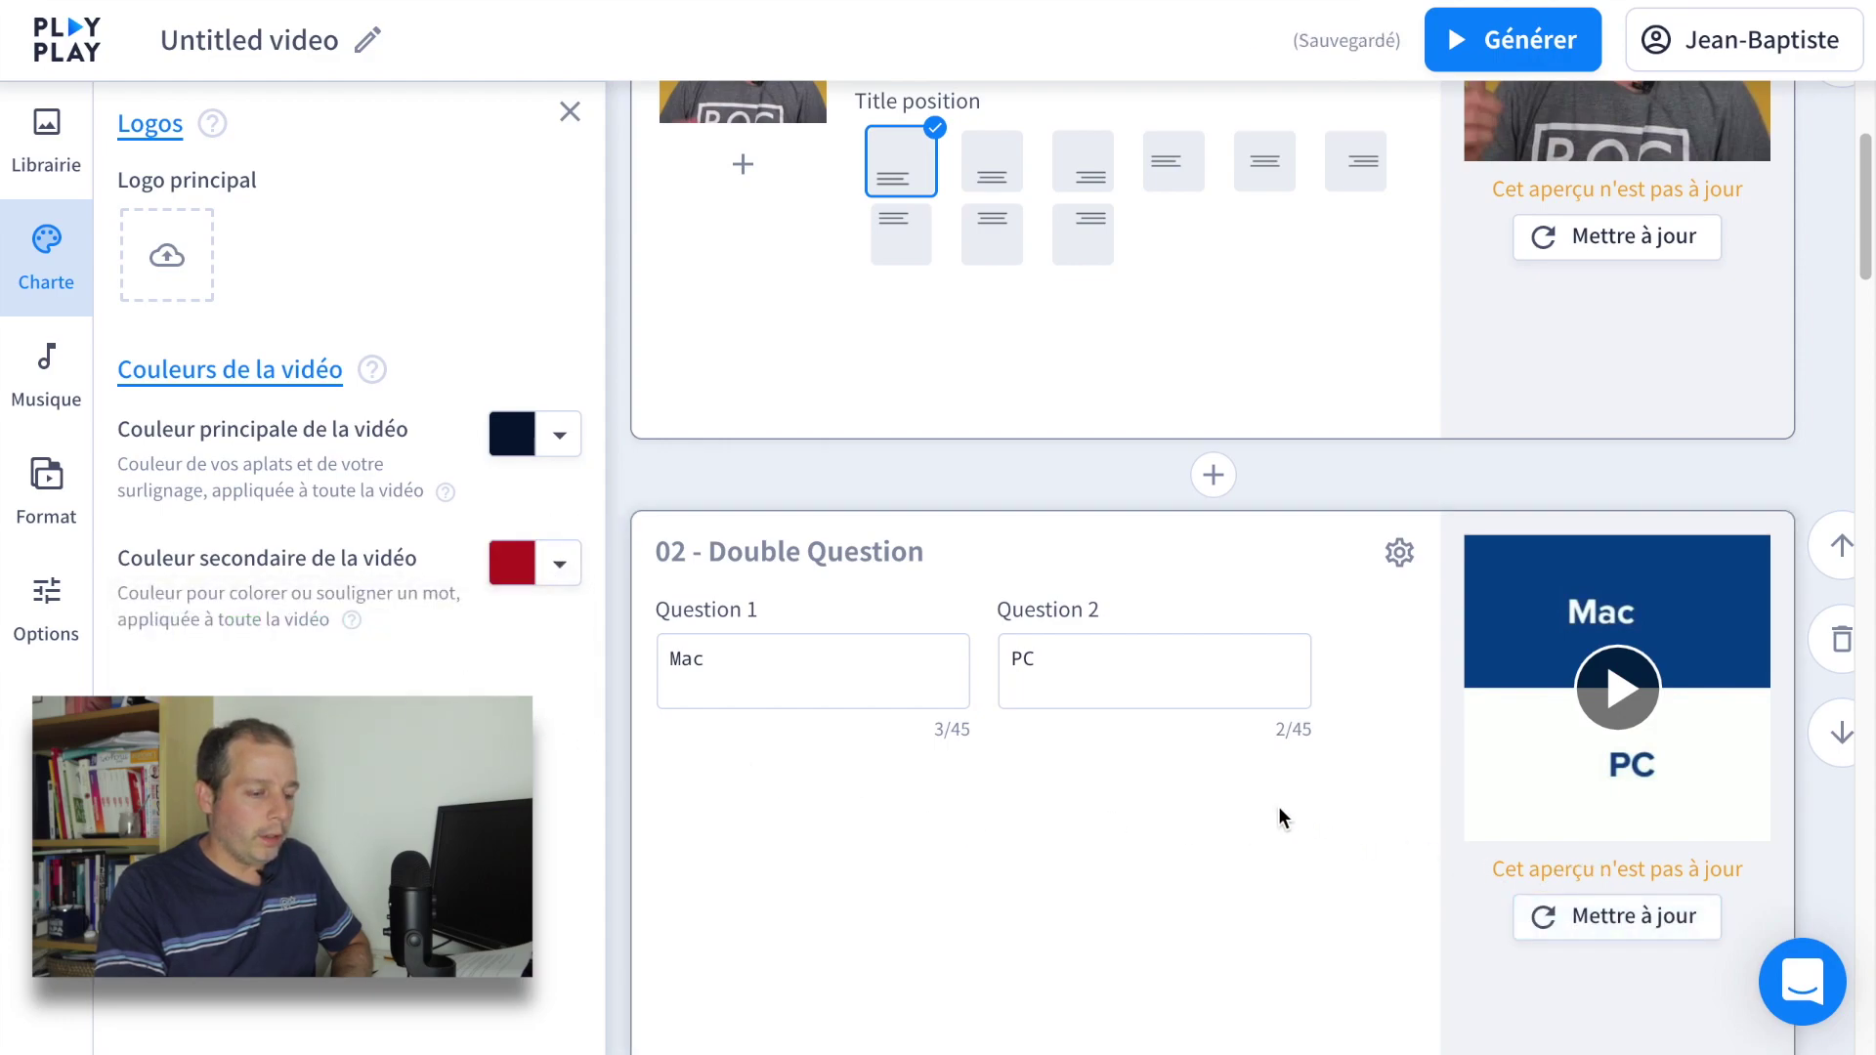
scroll(1307, 755, up, 3)
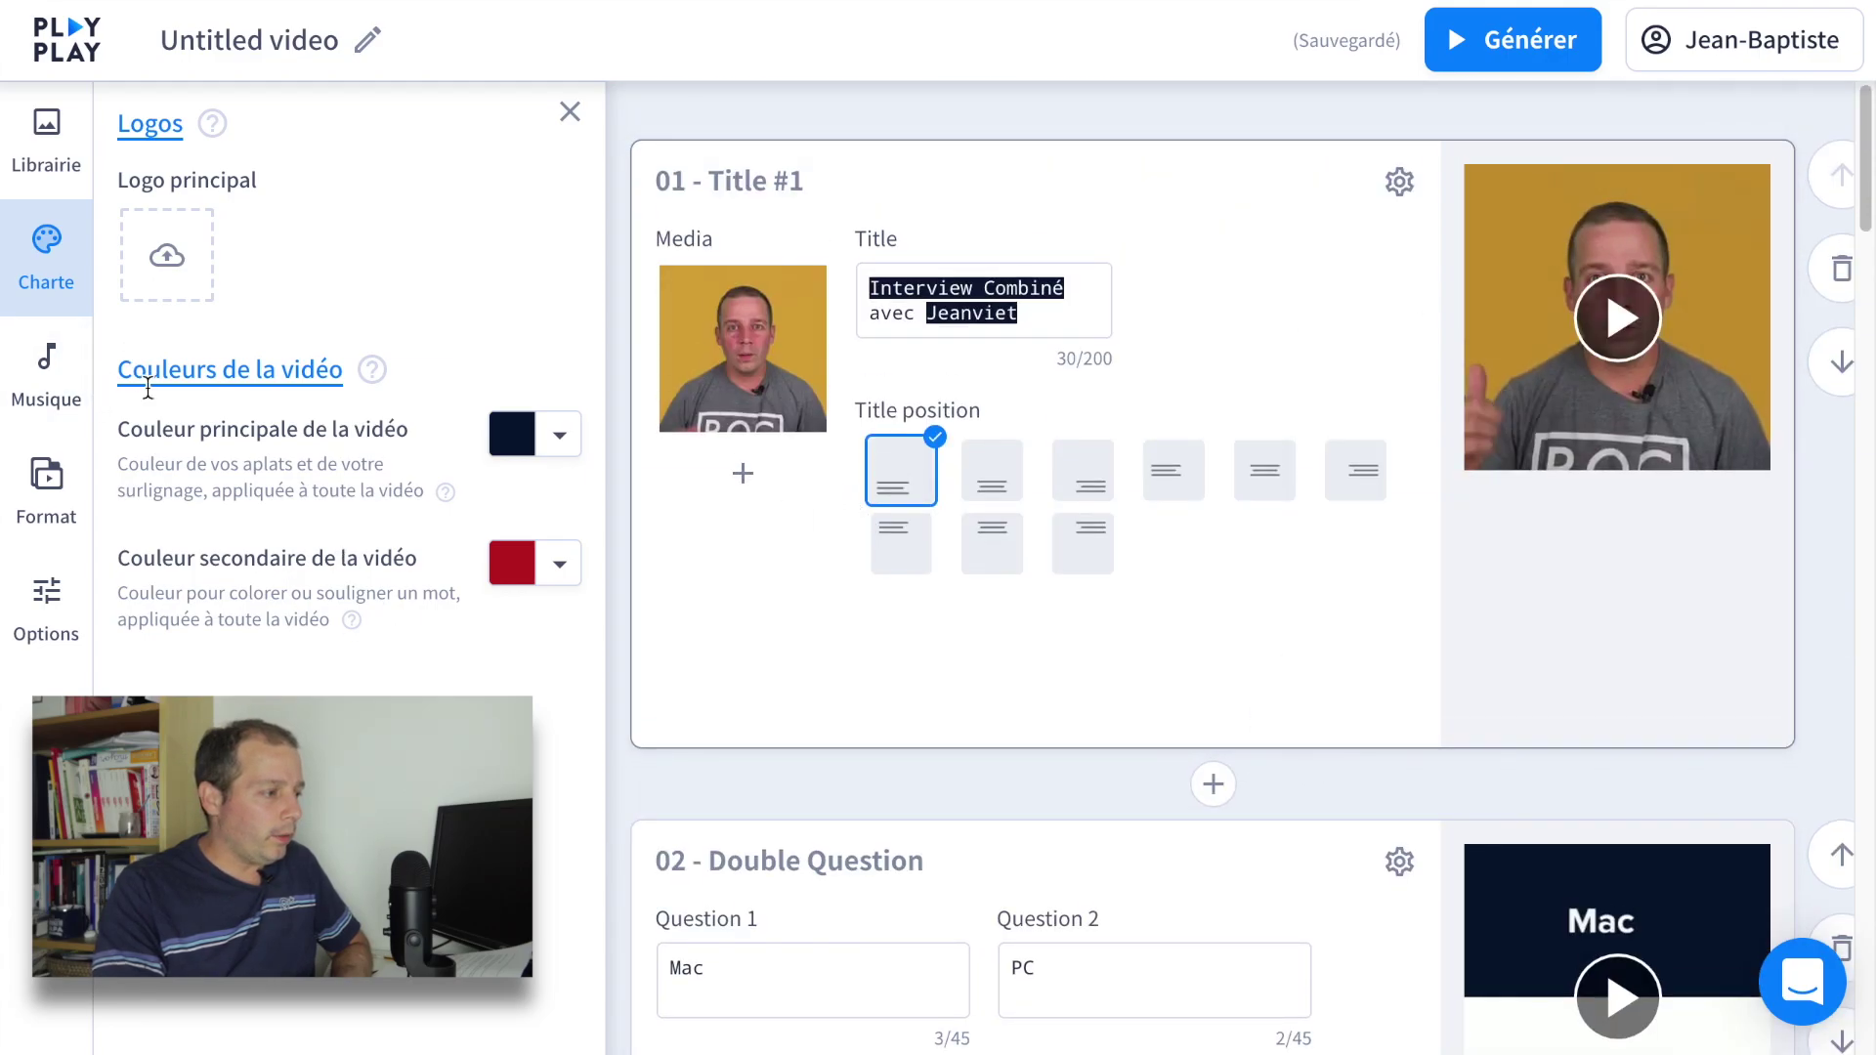
Step: Upload logo-combine.png from the Desktop as the video's main logo and update the screen 01 preview
click(170, 235)
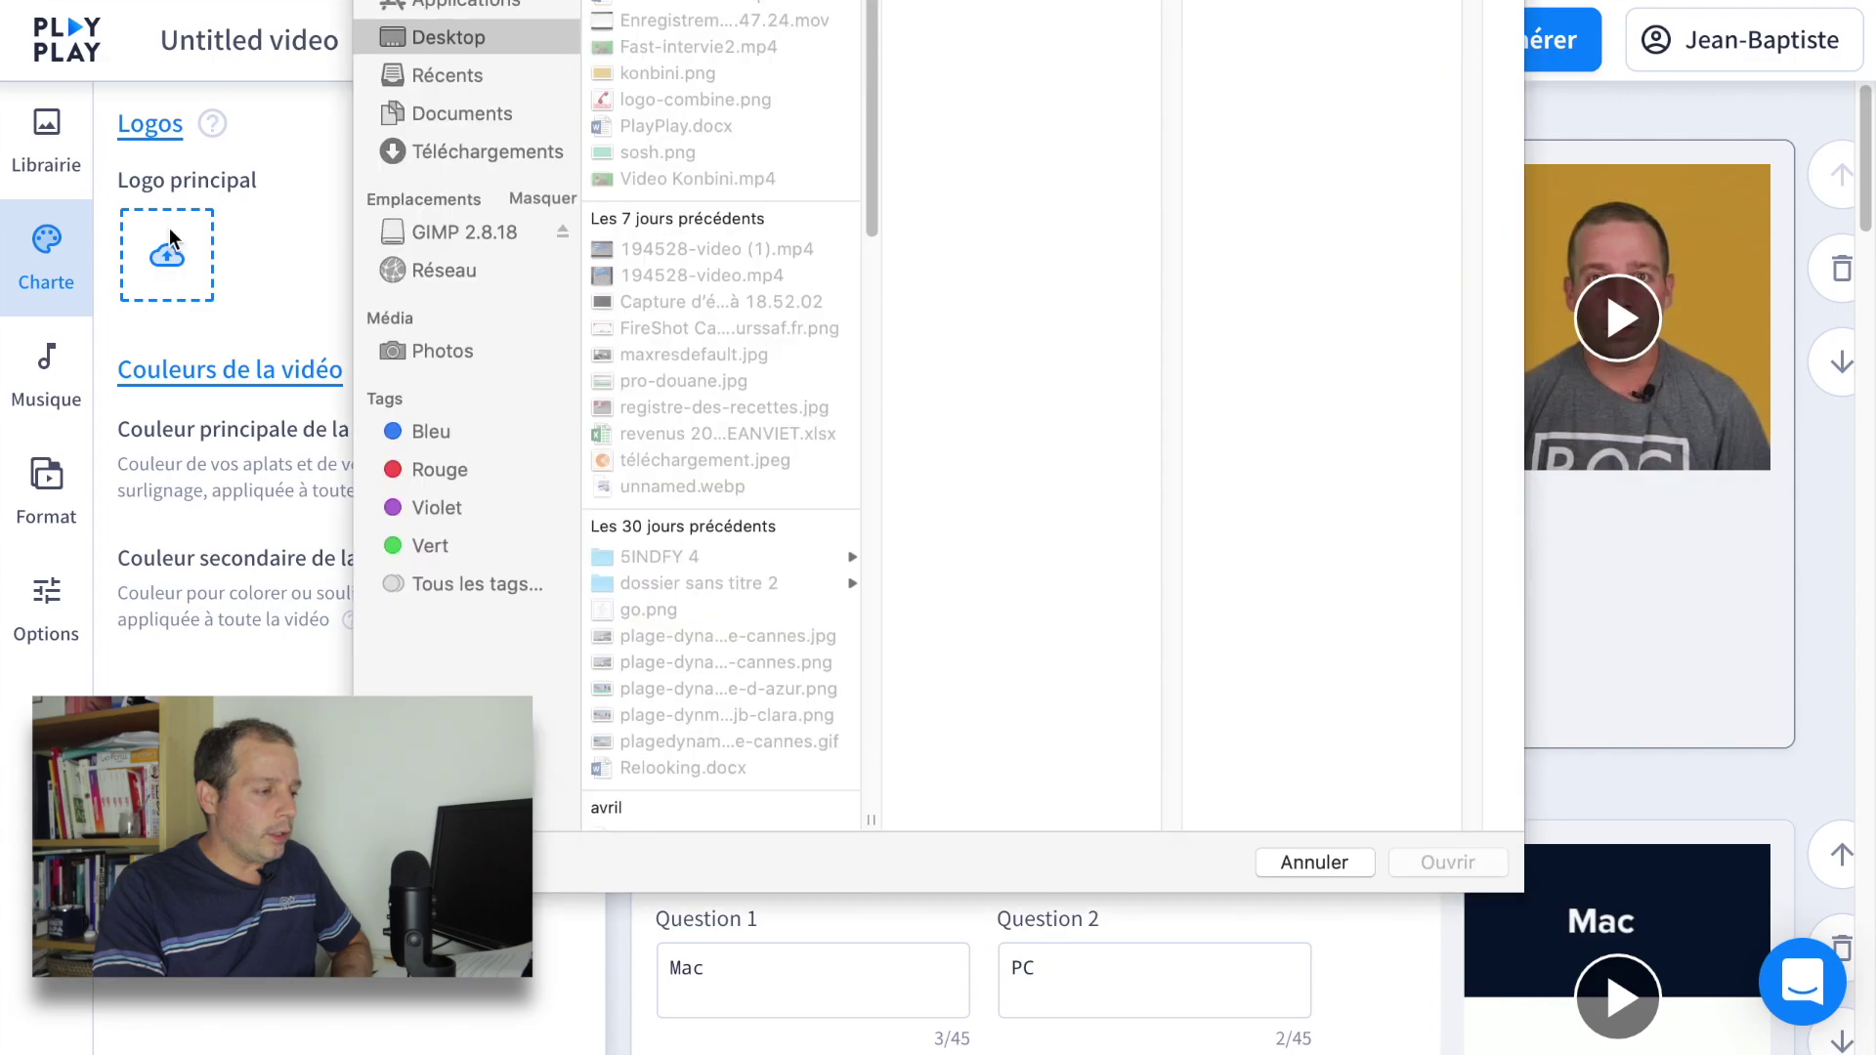
click(730, 101)
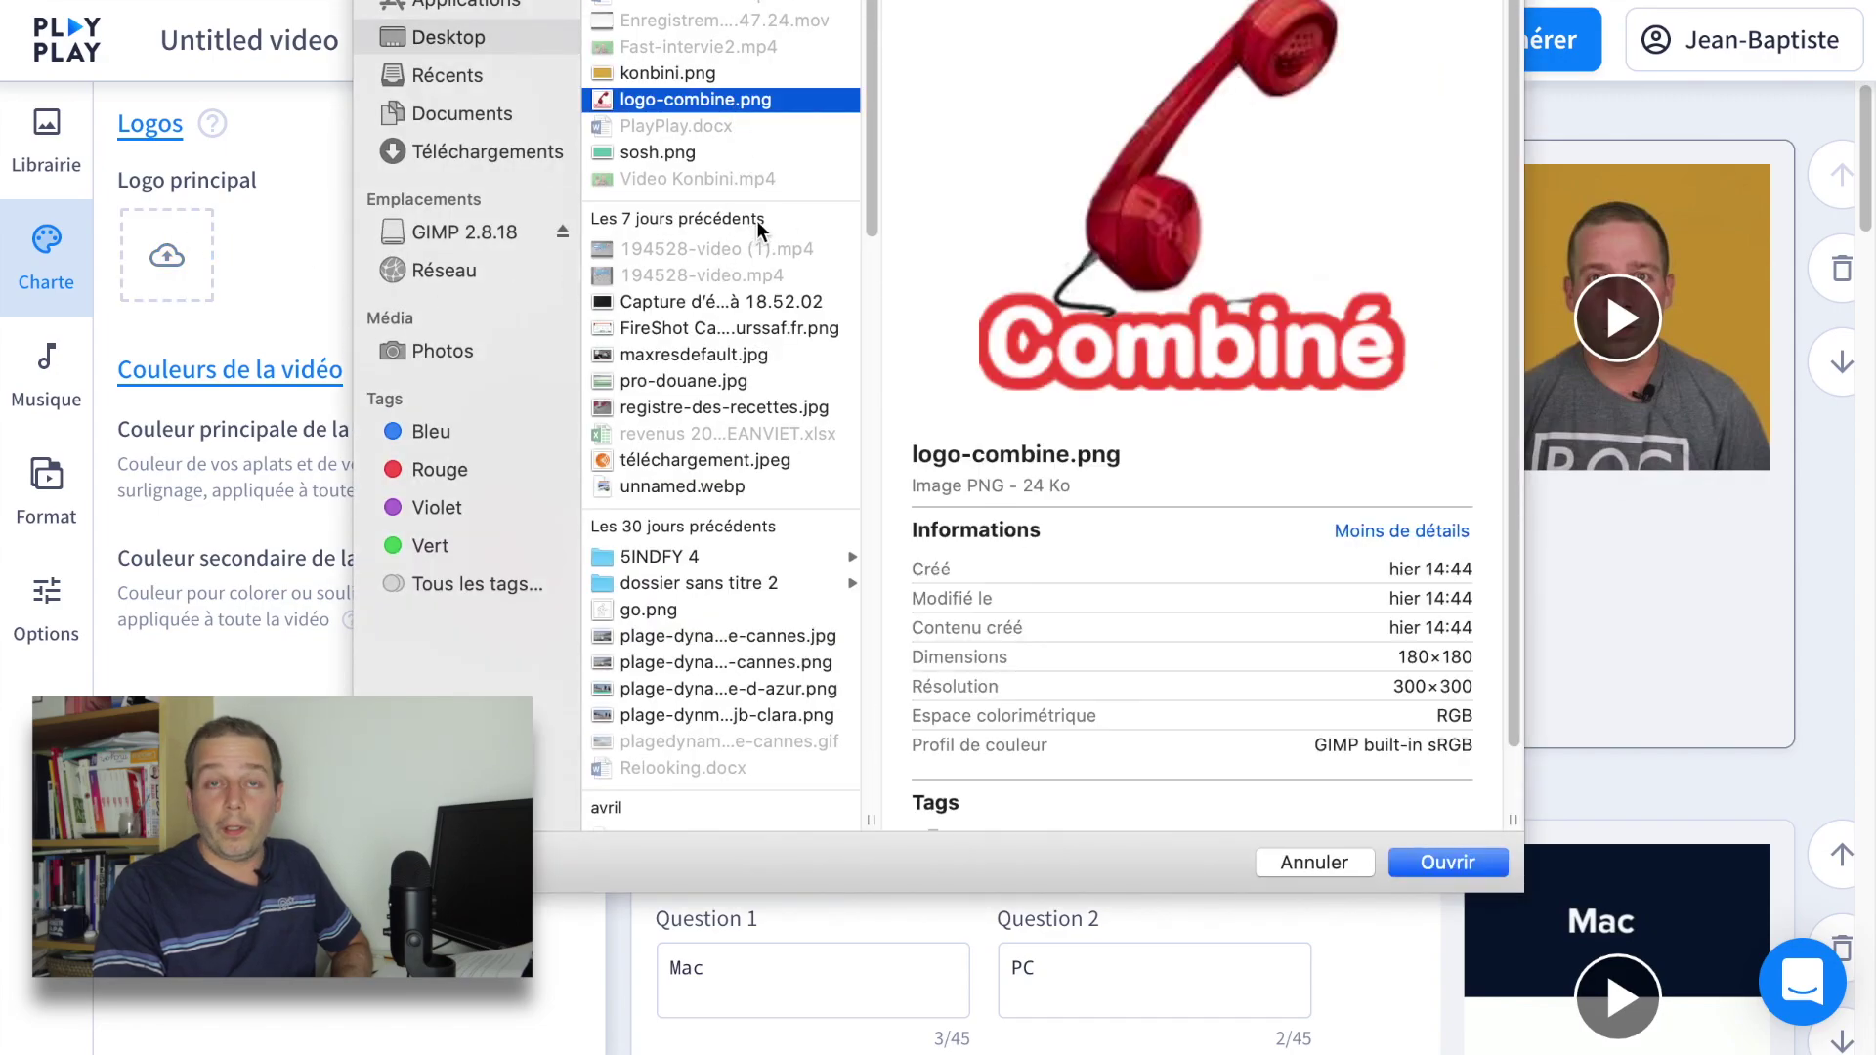
click(1446, 862)
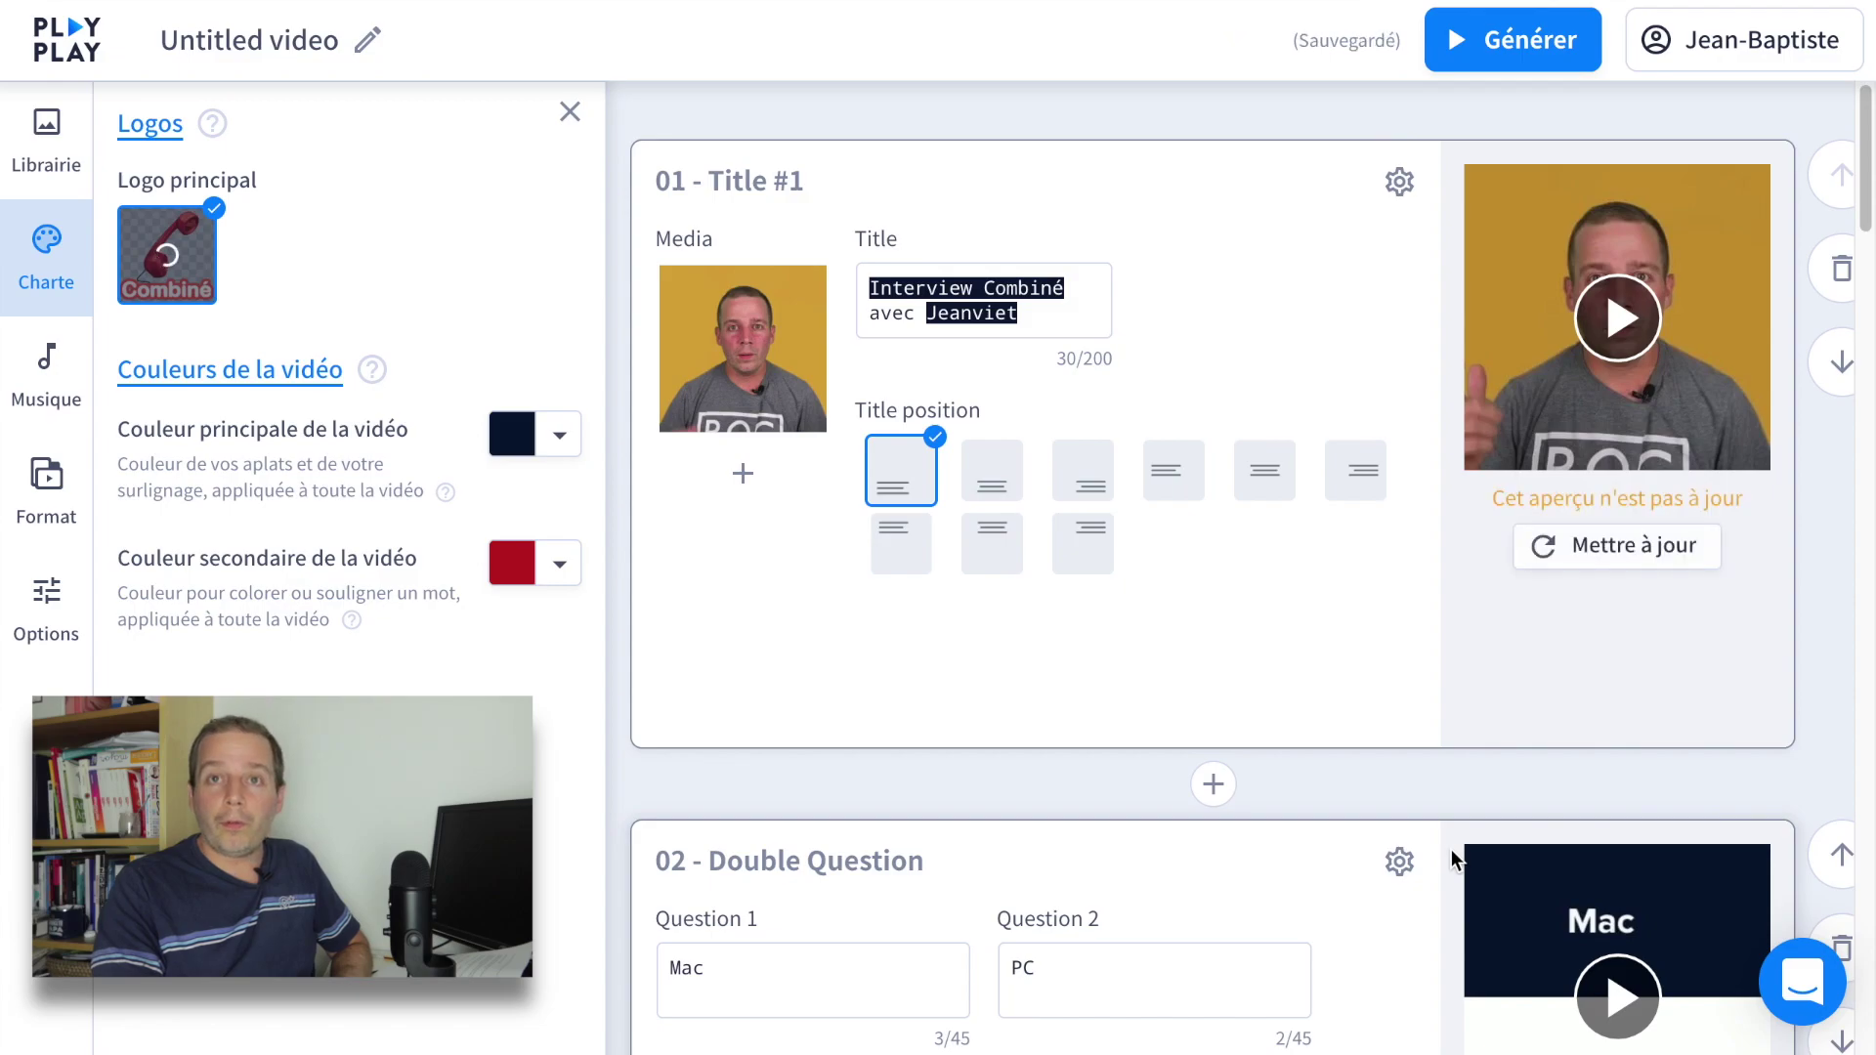
click(1634, 545)
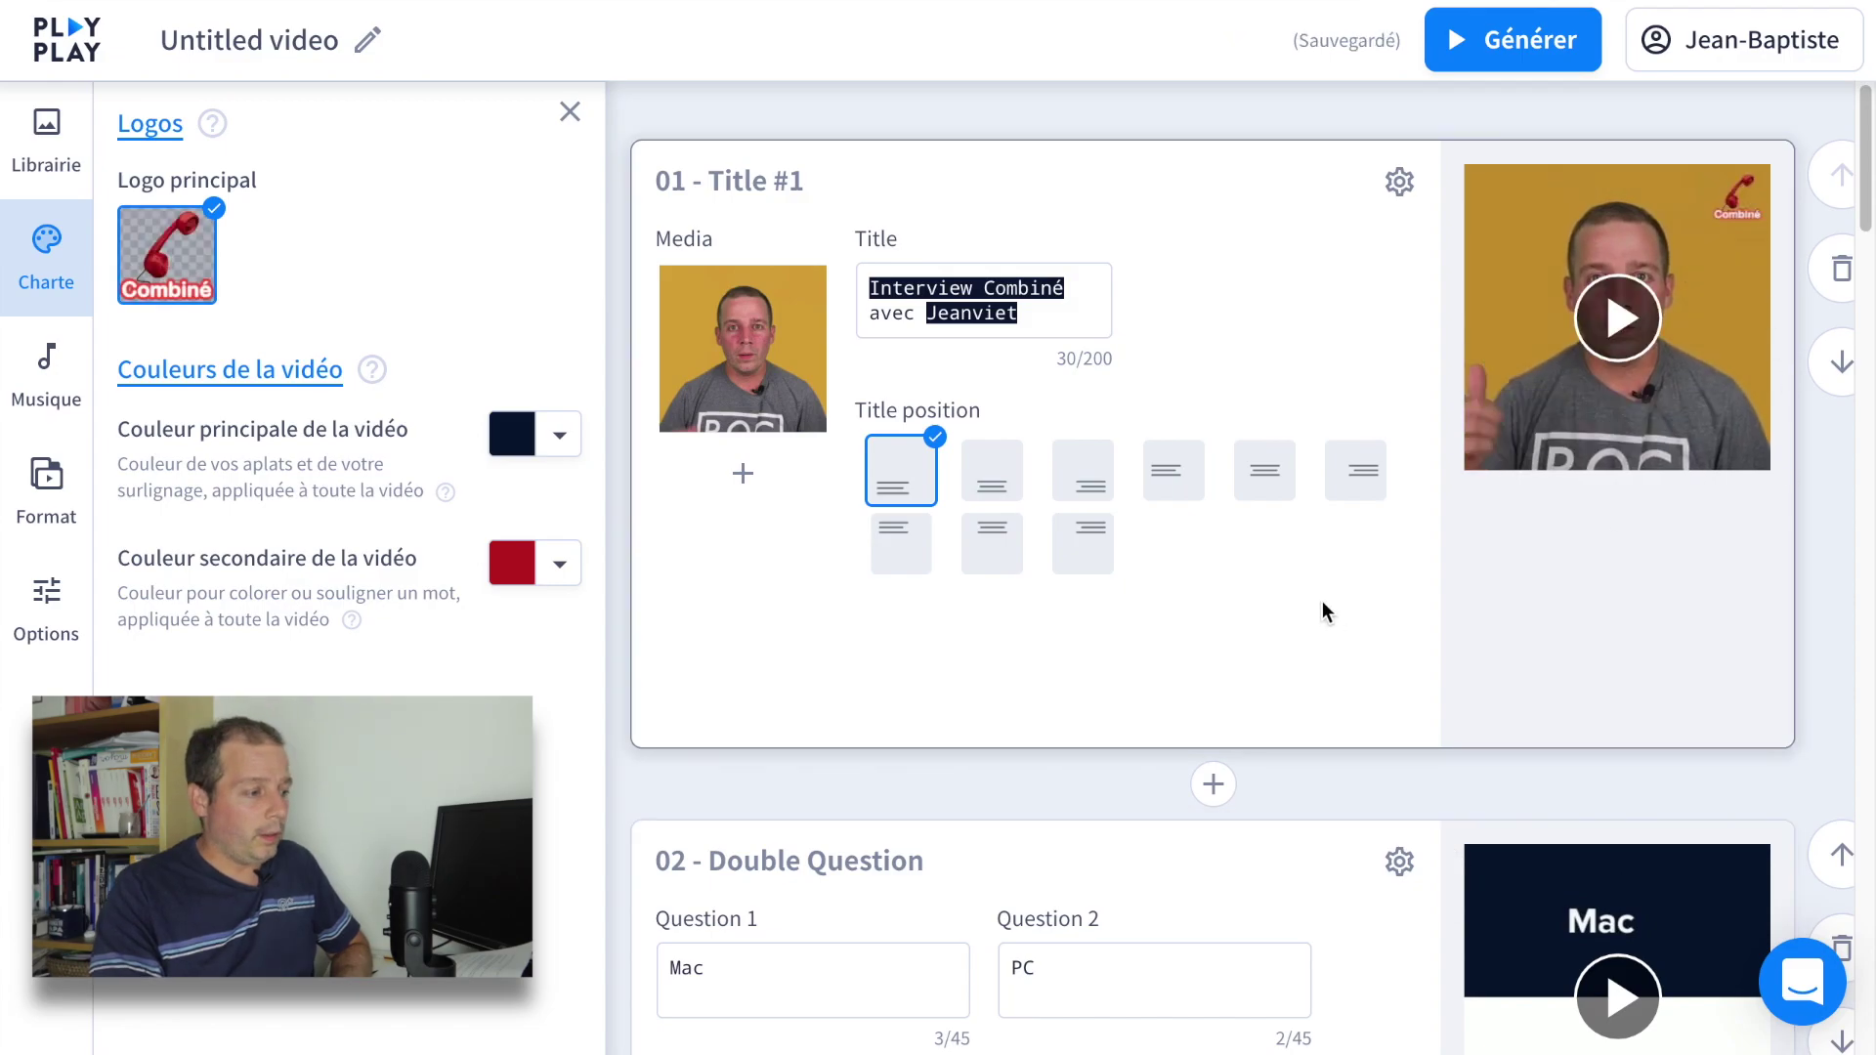
Step: Import the downloaded lcd-soundsystem-get-innocuous.mp3 file into the project's music
scroll(1337, 600, down, 10)
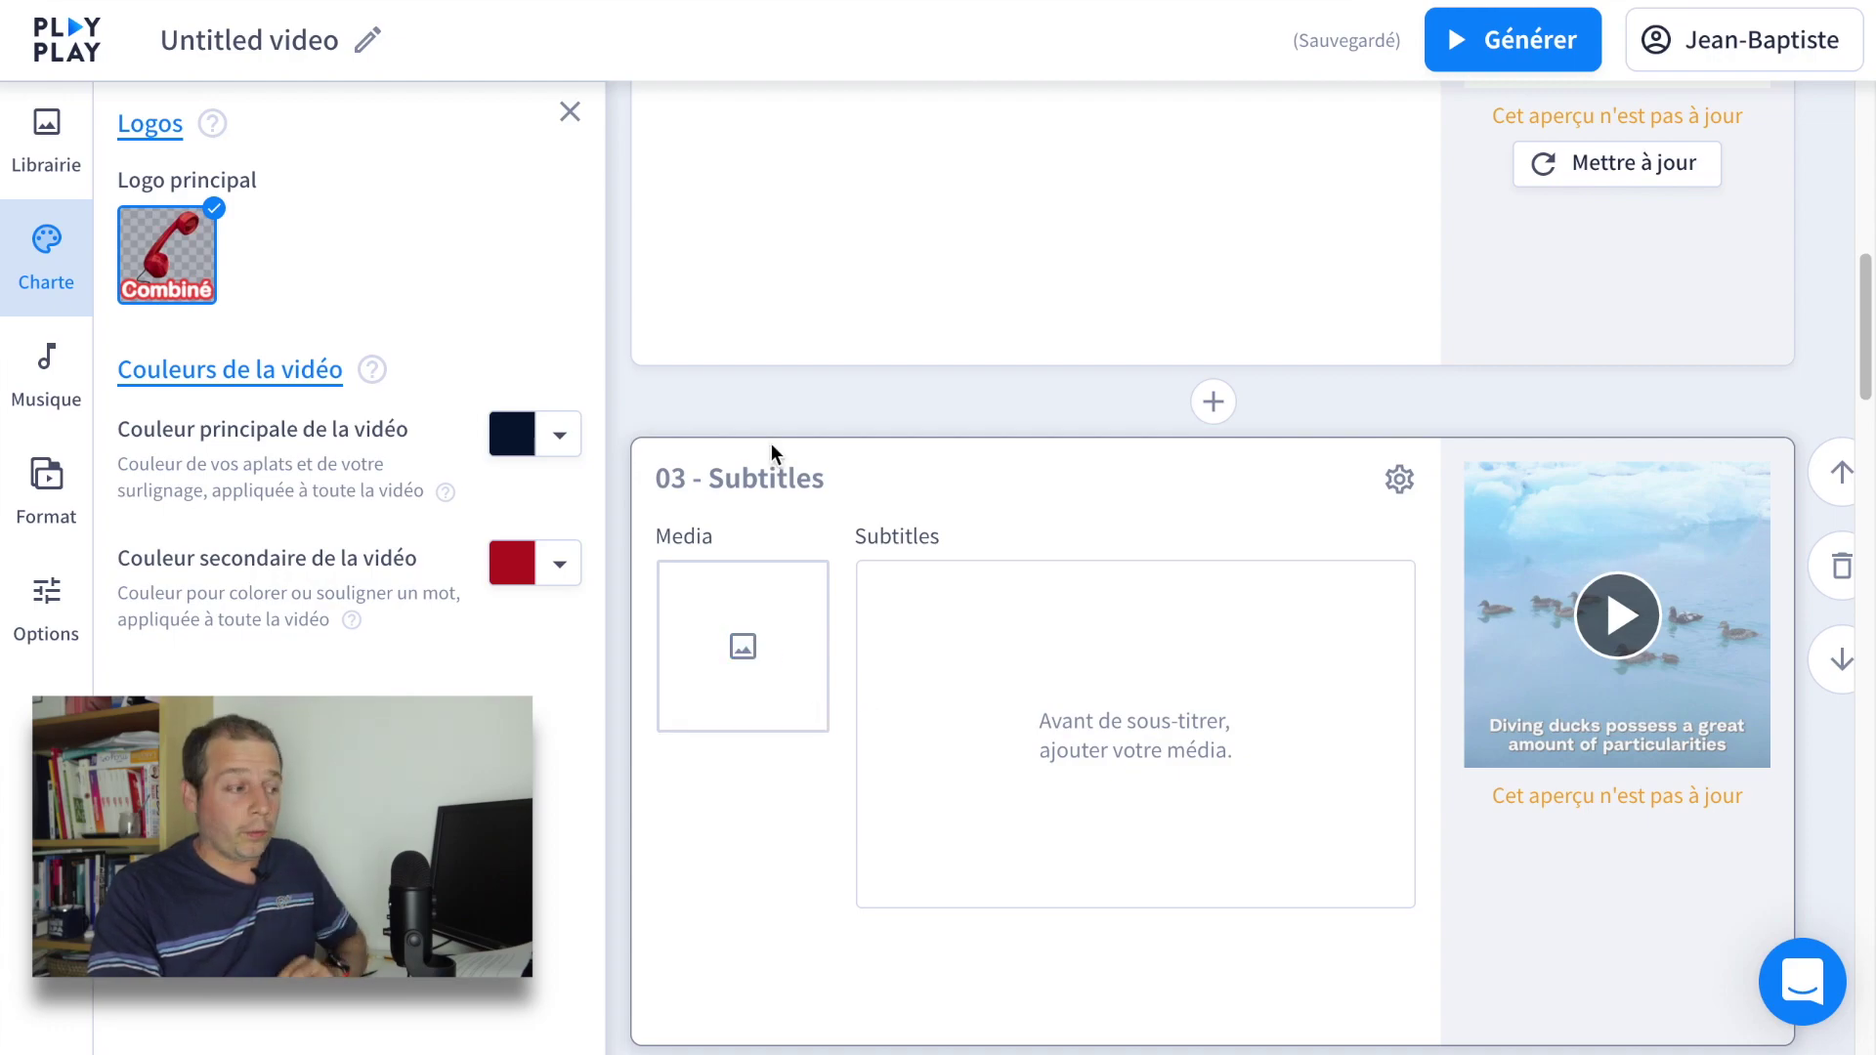
click(59, 386)
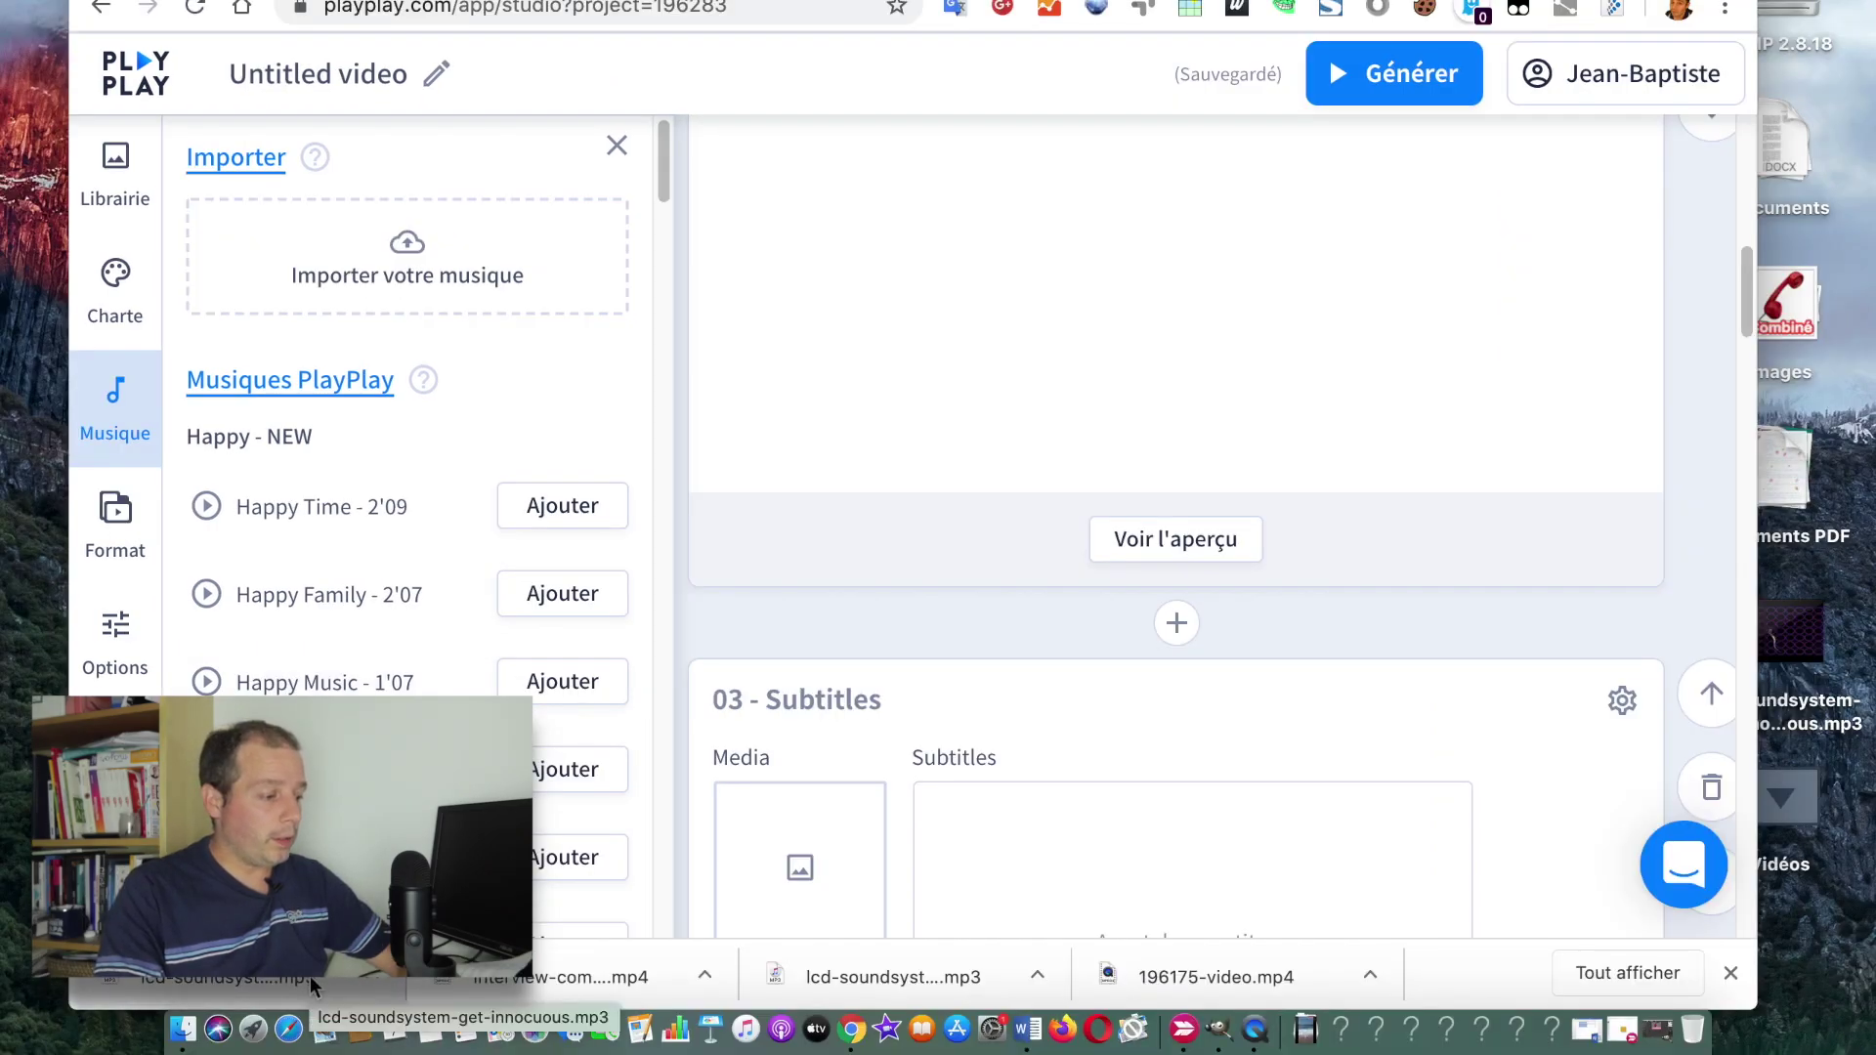
drag(311, 983, 377, 269)
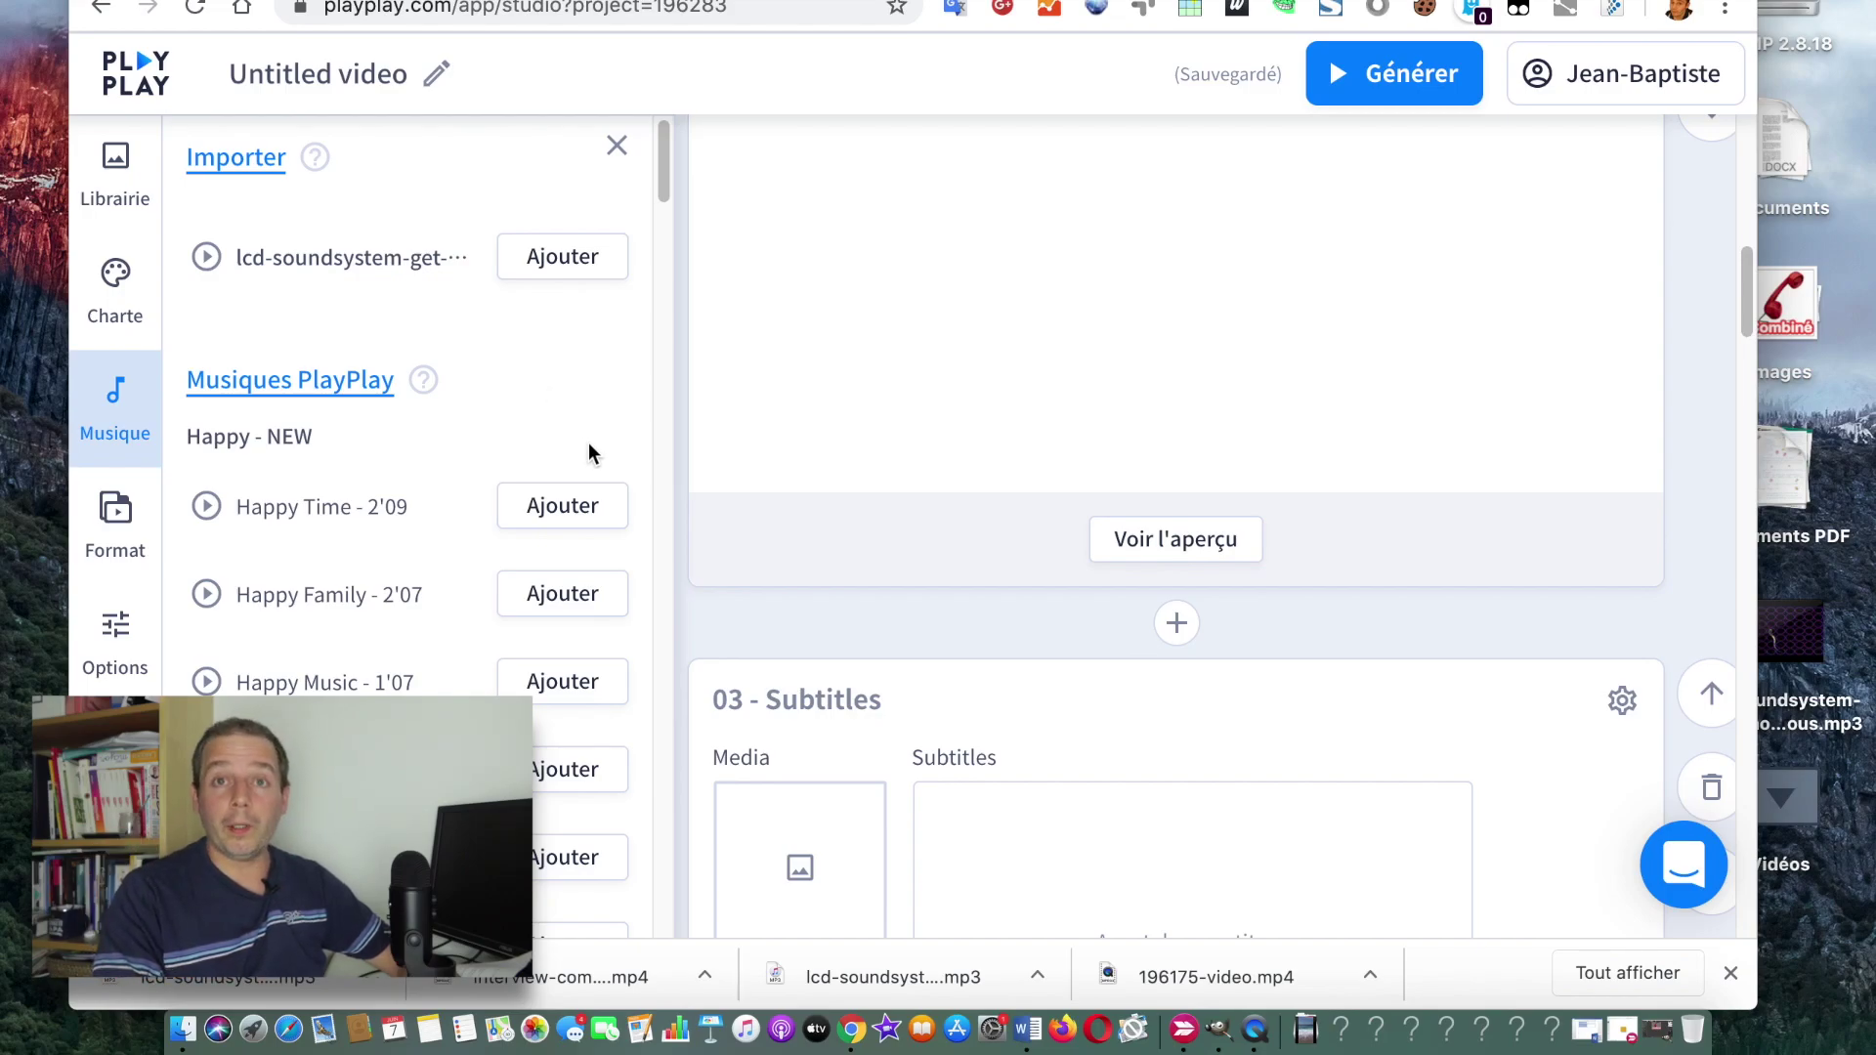
Step: Place the Fast-intervie2 video from the media library in the media slot of screen 03
scroll(1029, 494, up, 15)
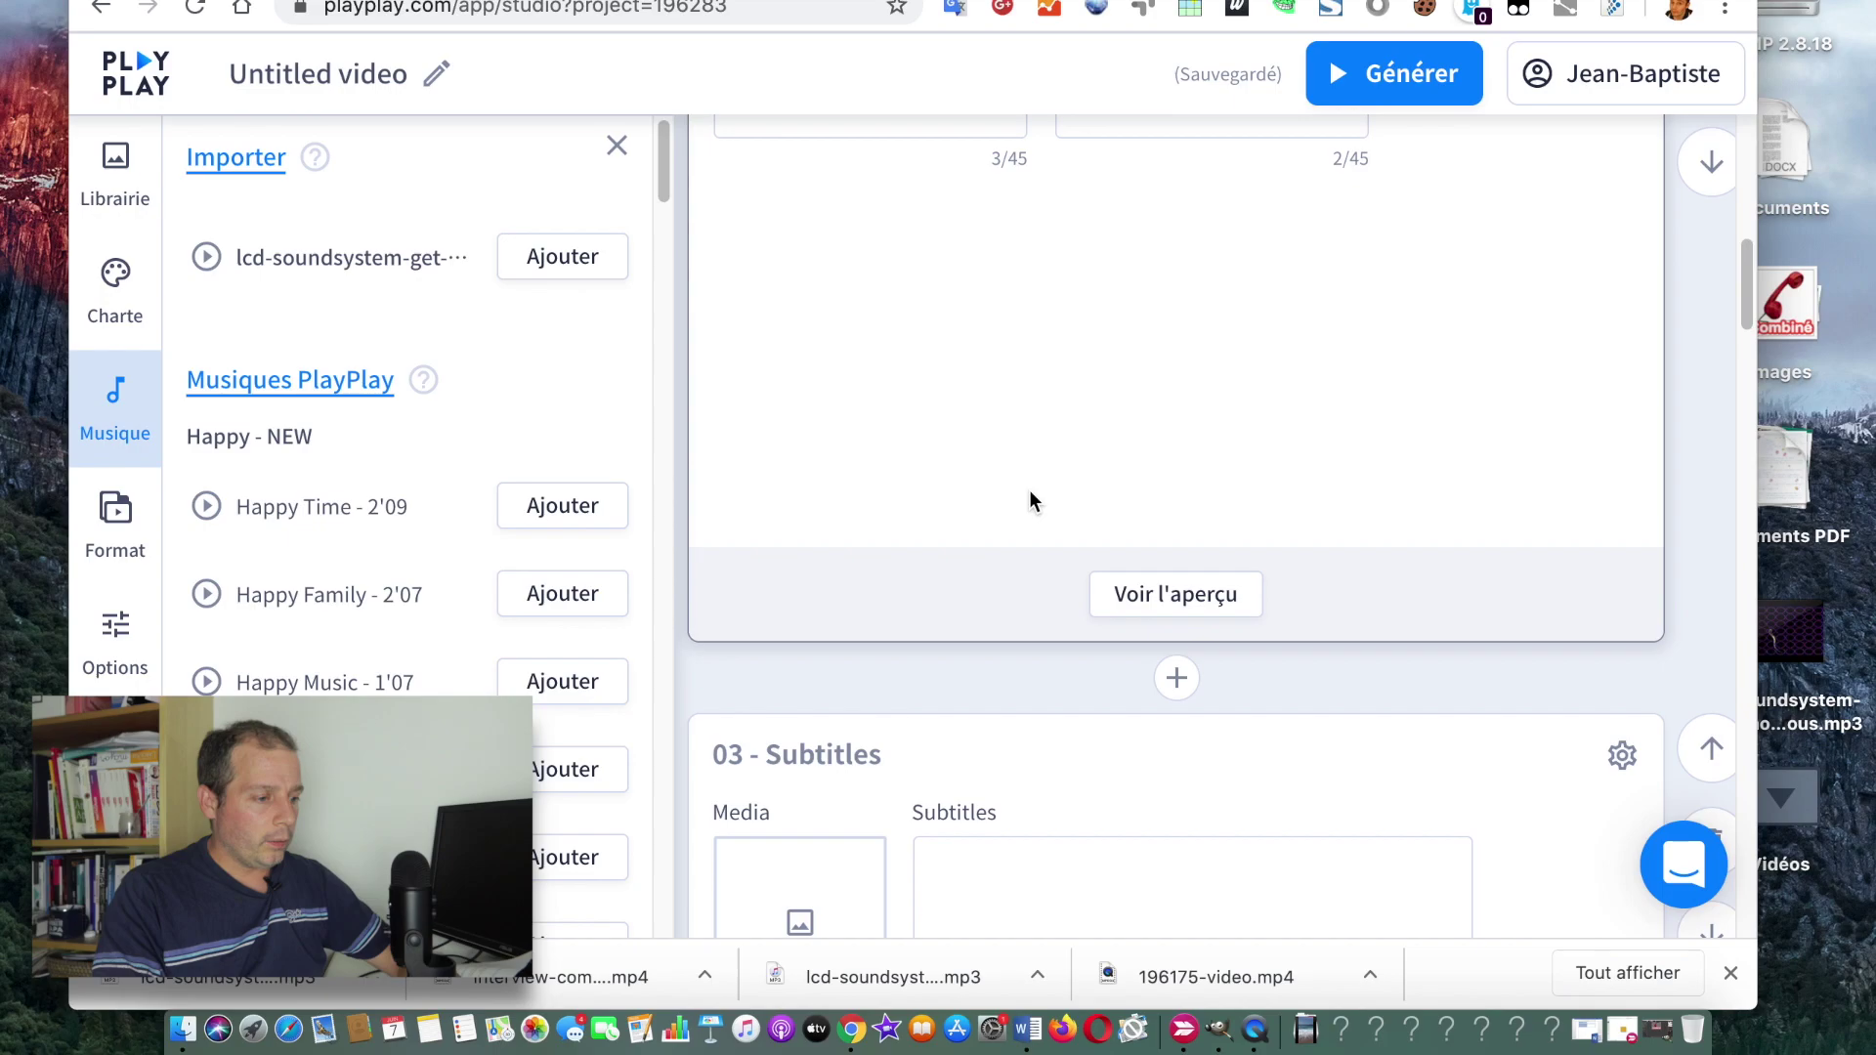
scroll(1028, 491, down, 10)
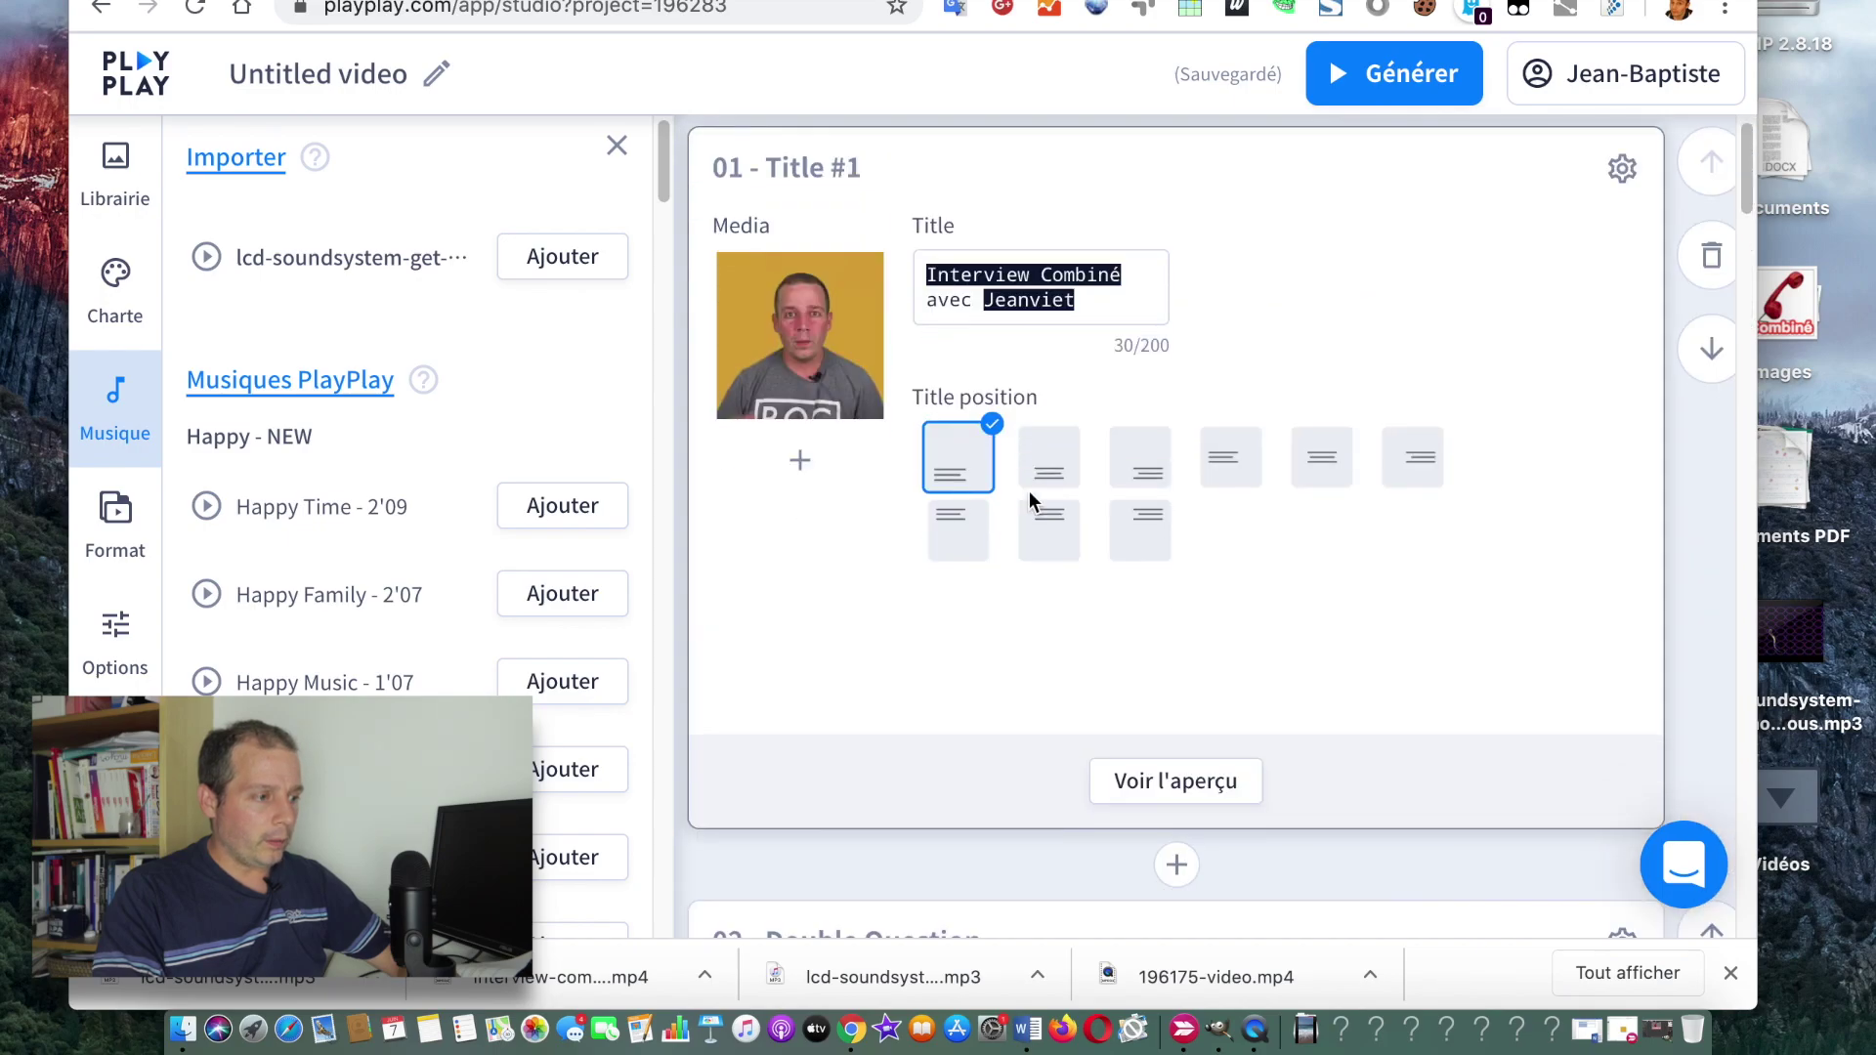
scroll(1031, 500, down, 5)
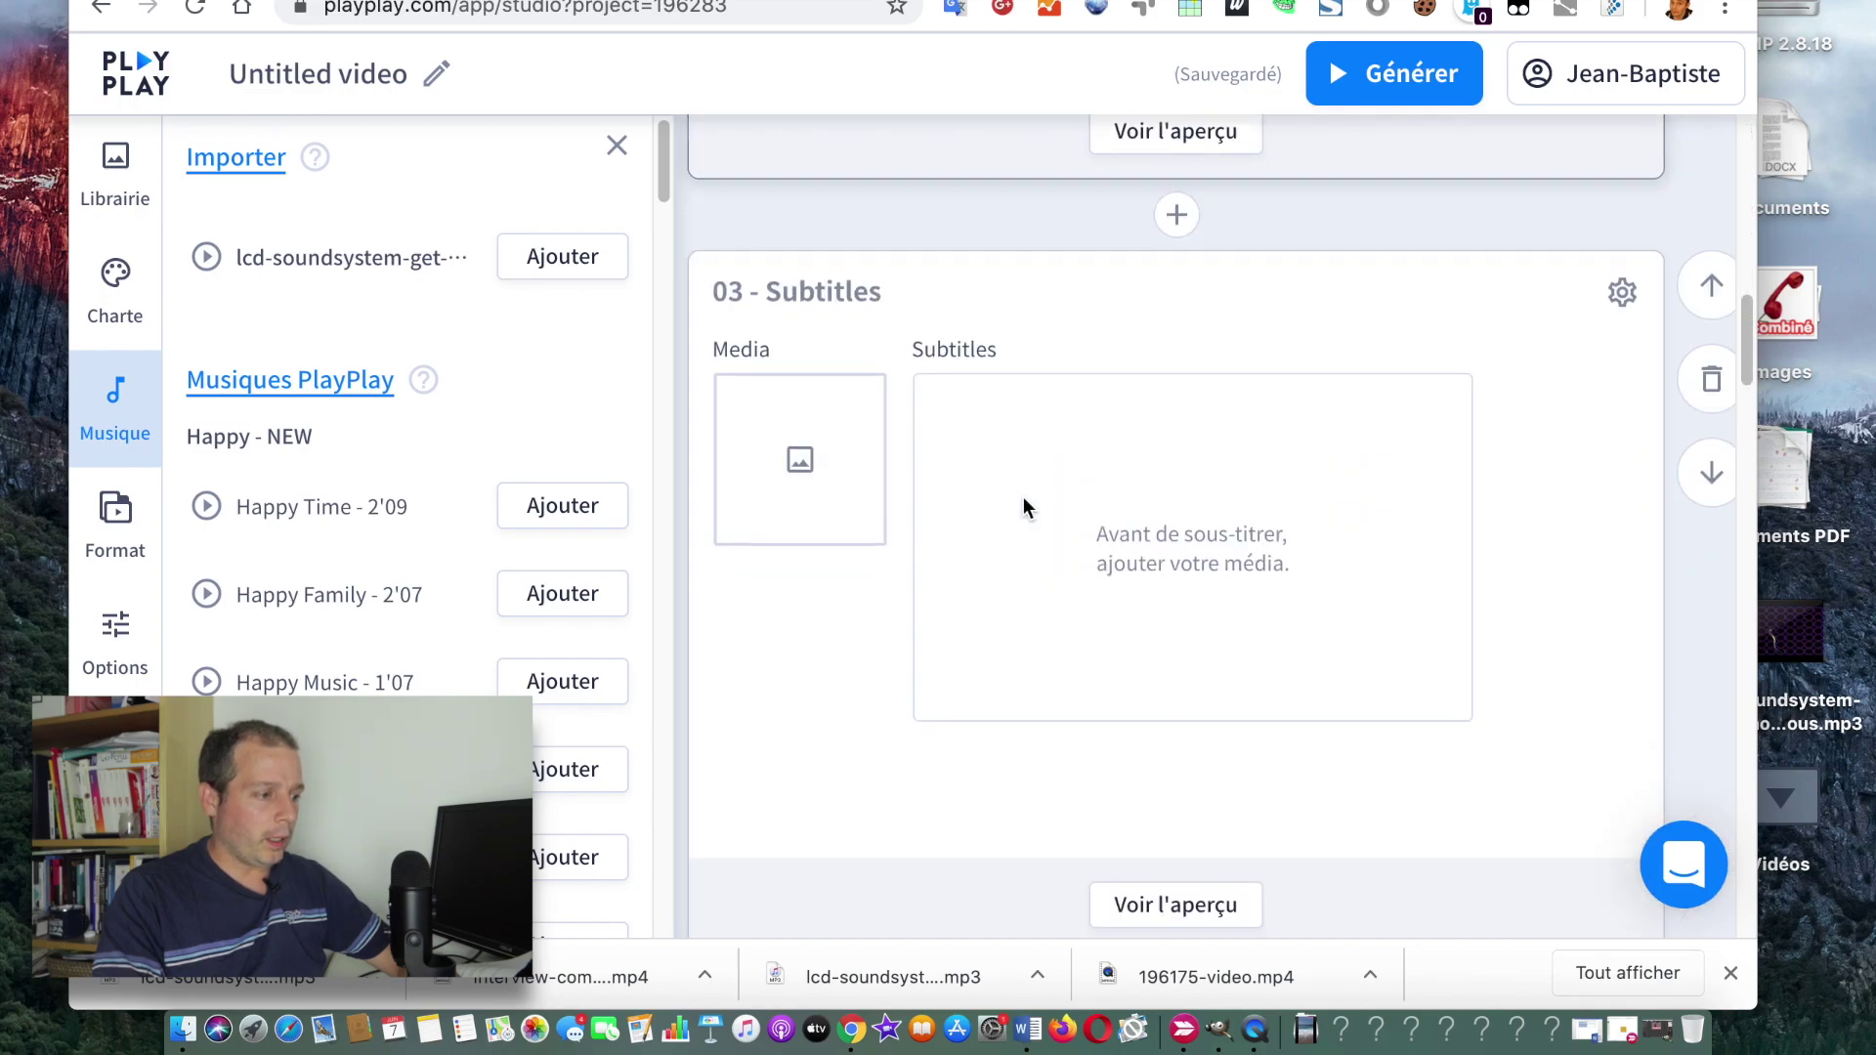
click(616, 146)
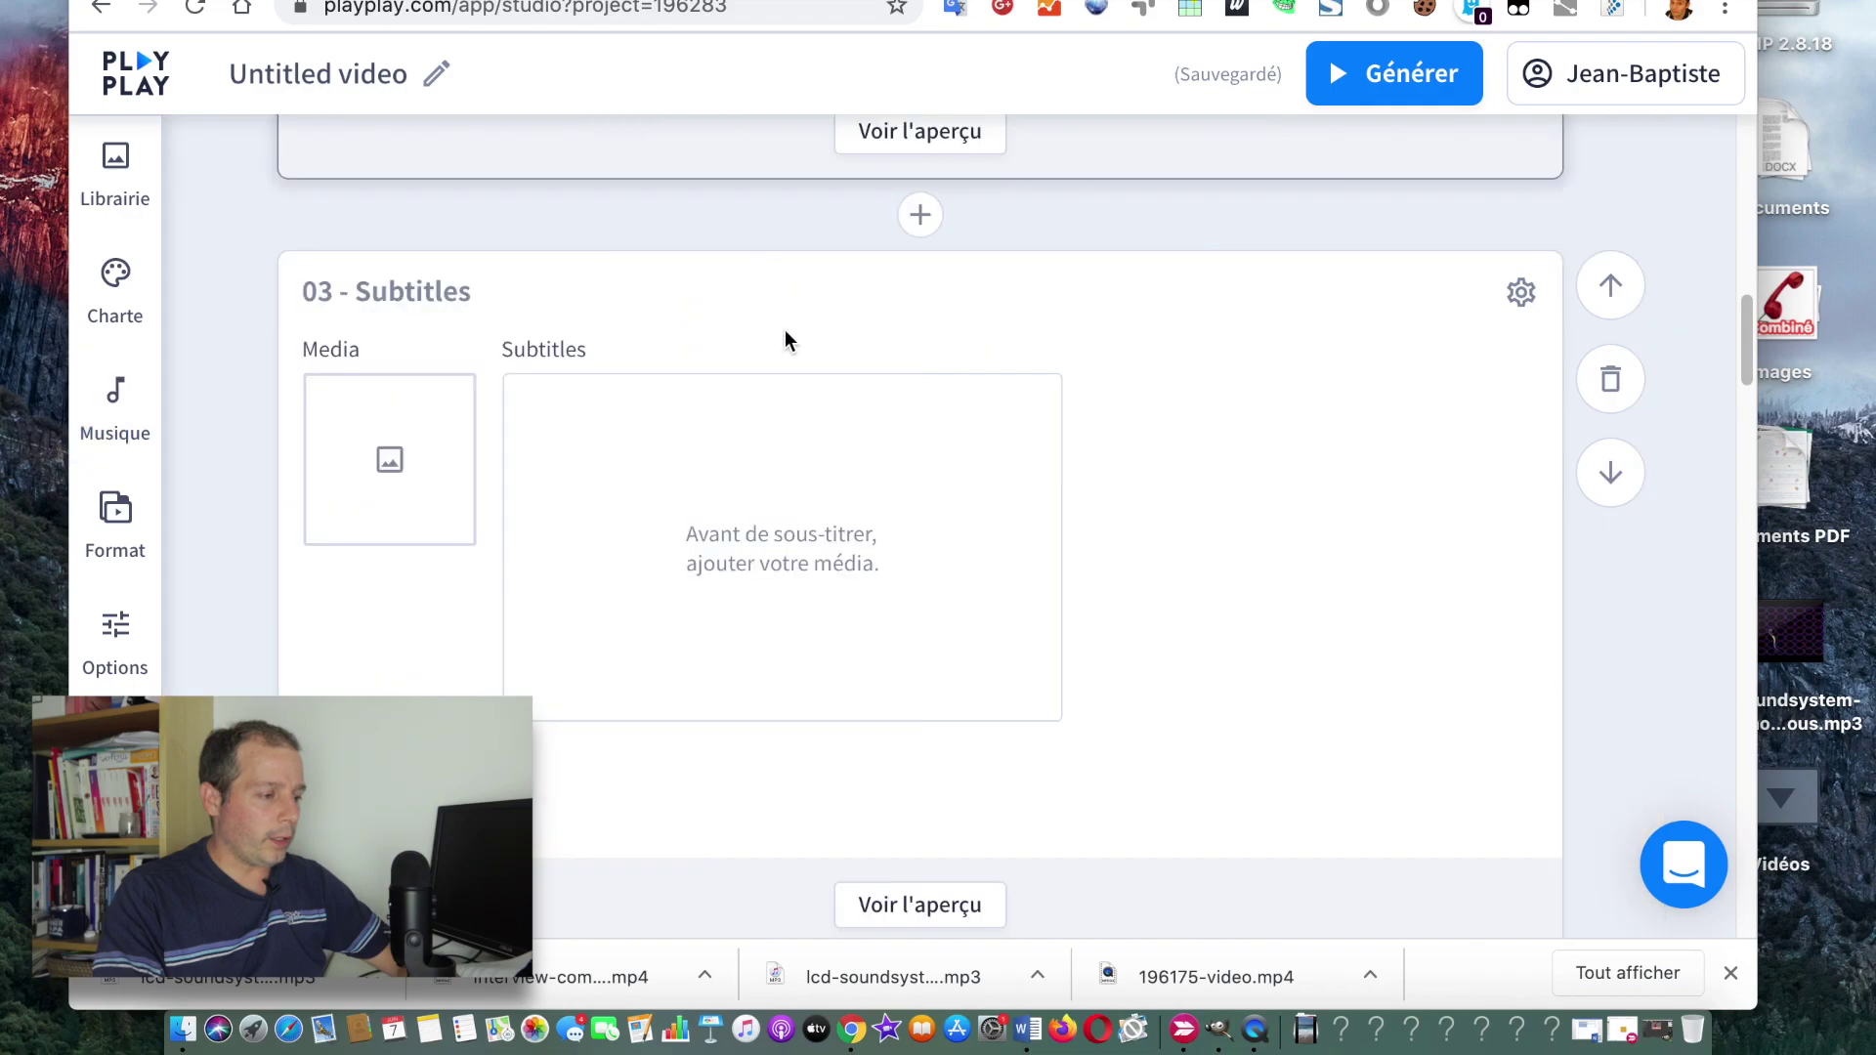
click(372, 443)
mouse_move(549, 528)
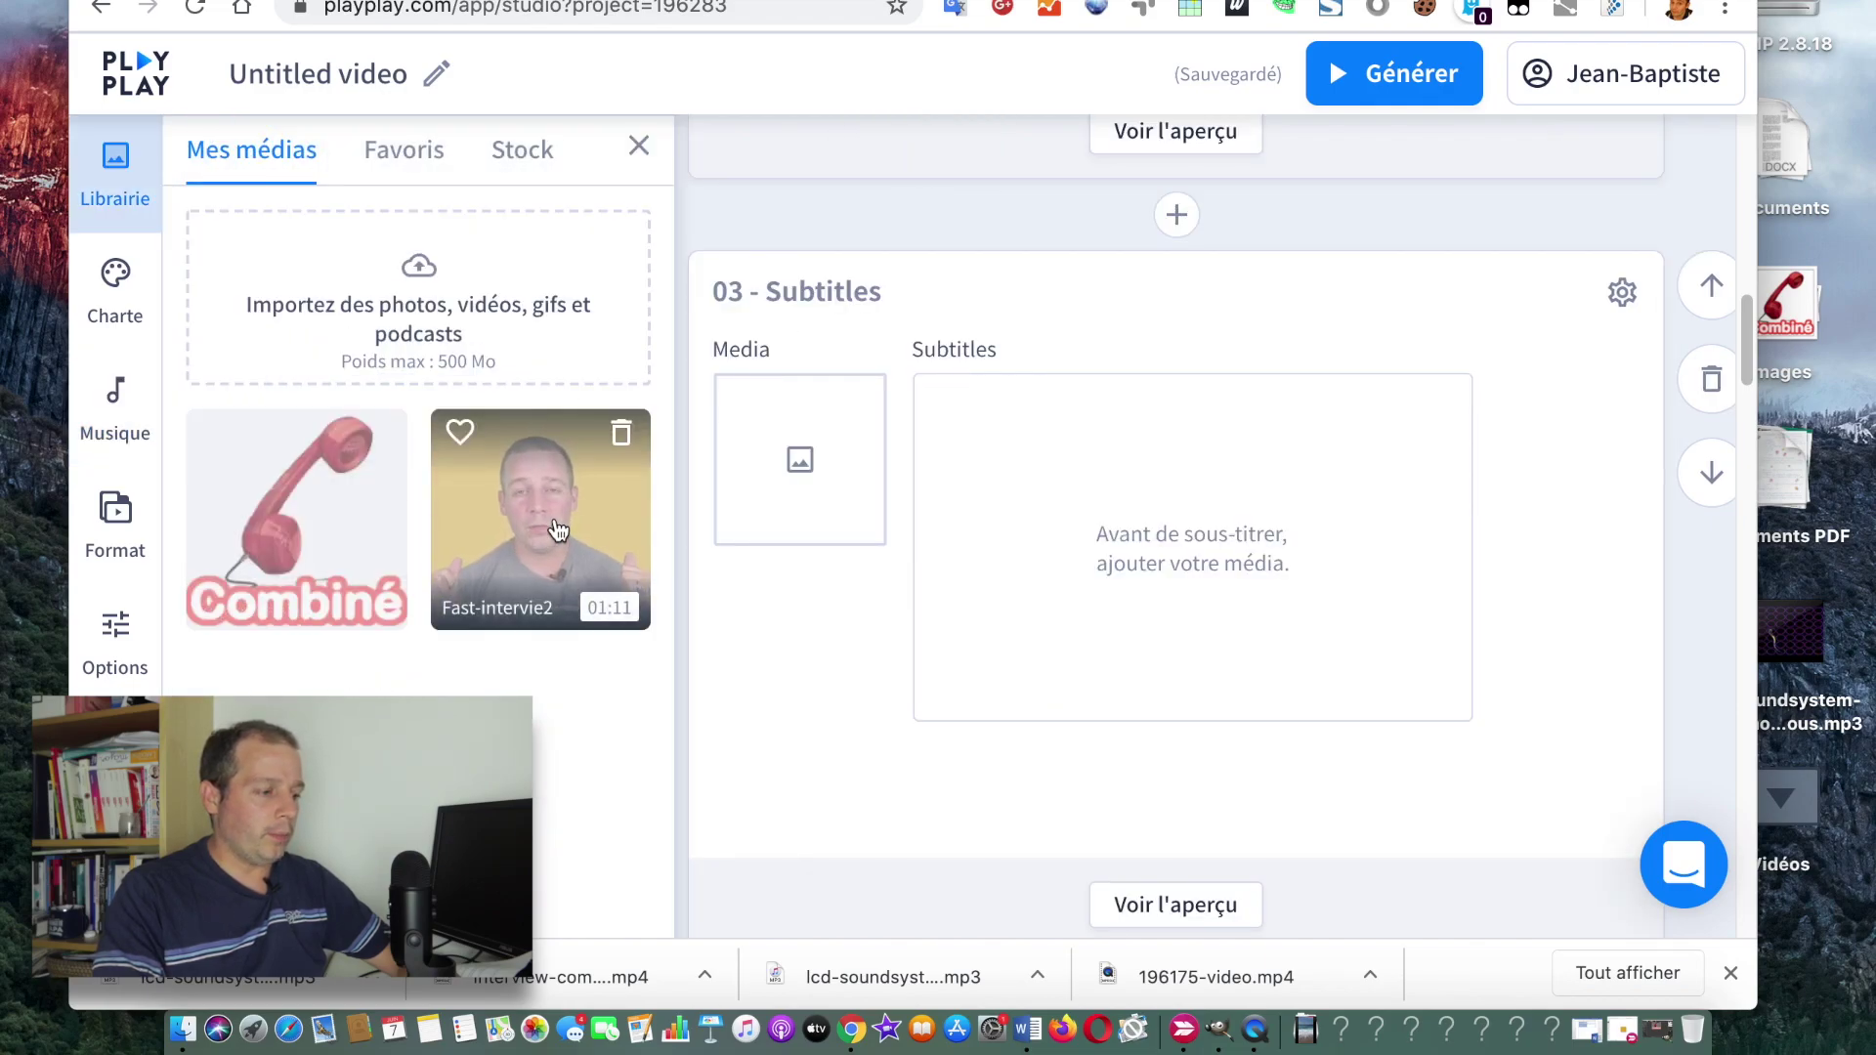
drag(498, 505, 772, 460)
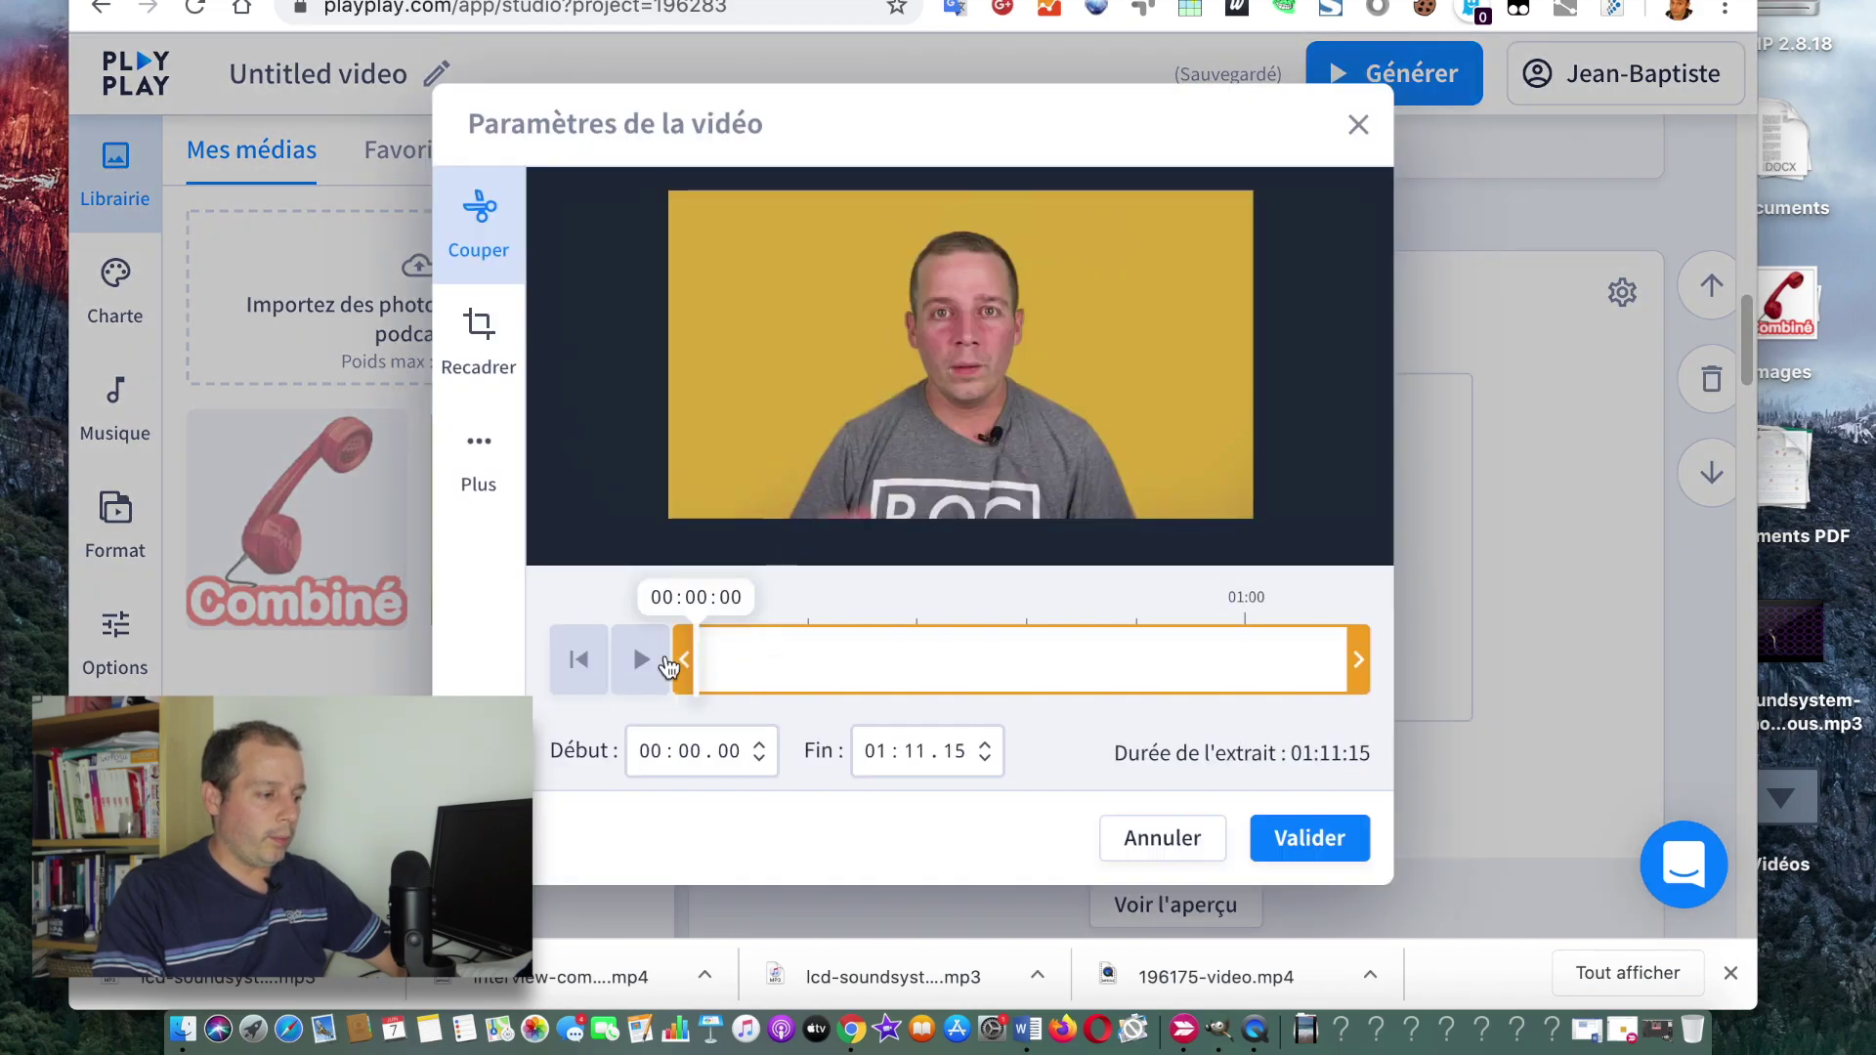
Step: Trim the screen 03 clip to start at 00:05.12 and end at 00:09.46, play the excerpt and validate it
drag(684, 662, 730, 661)
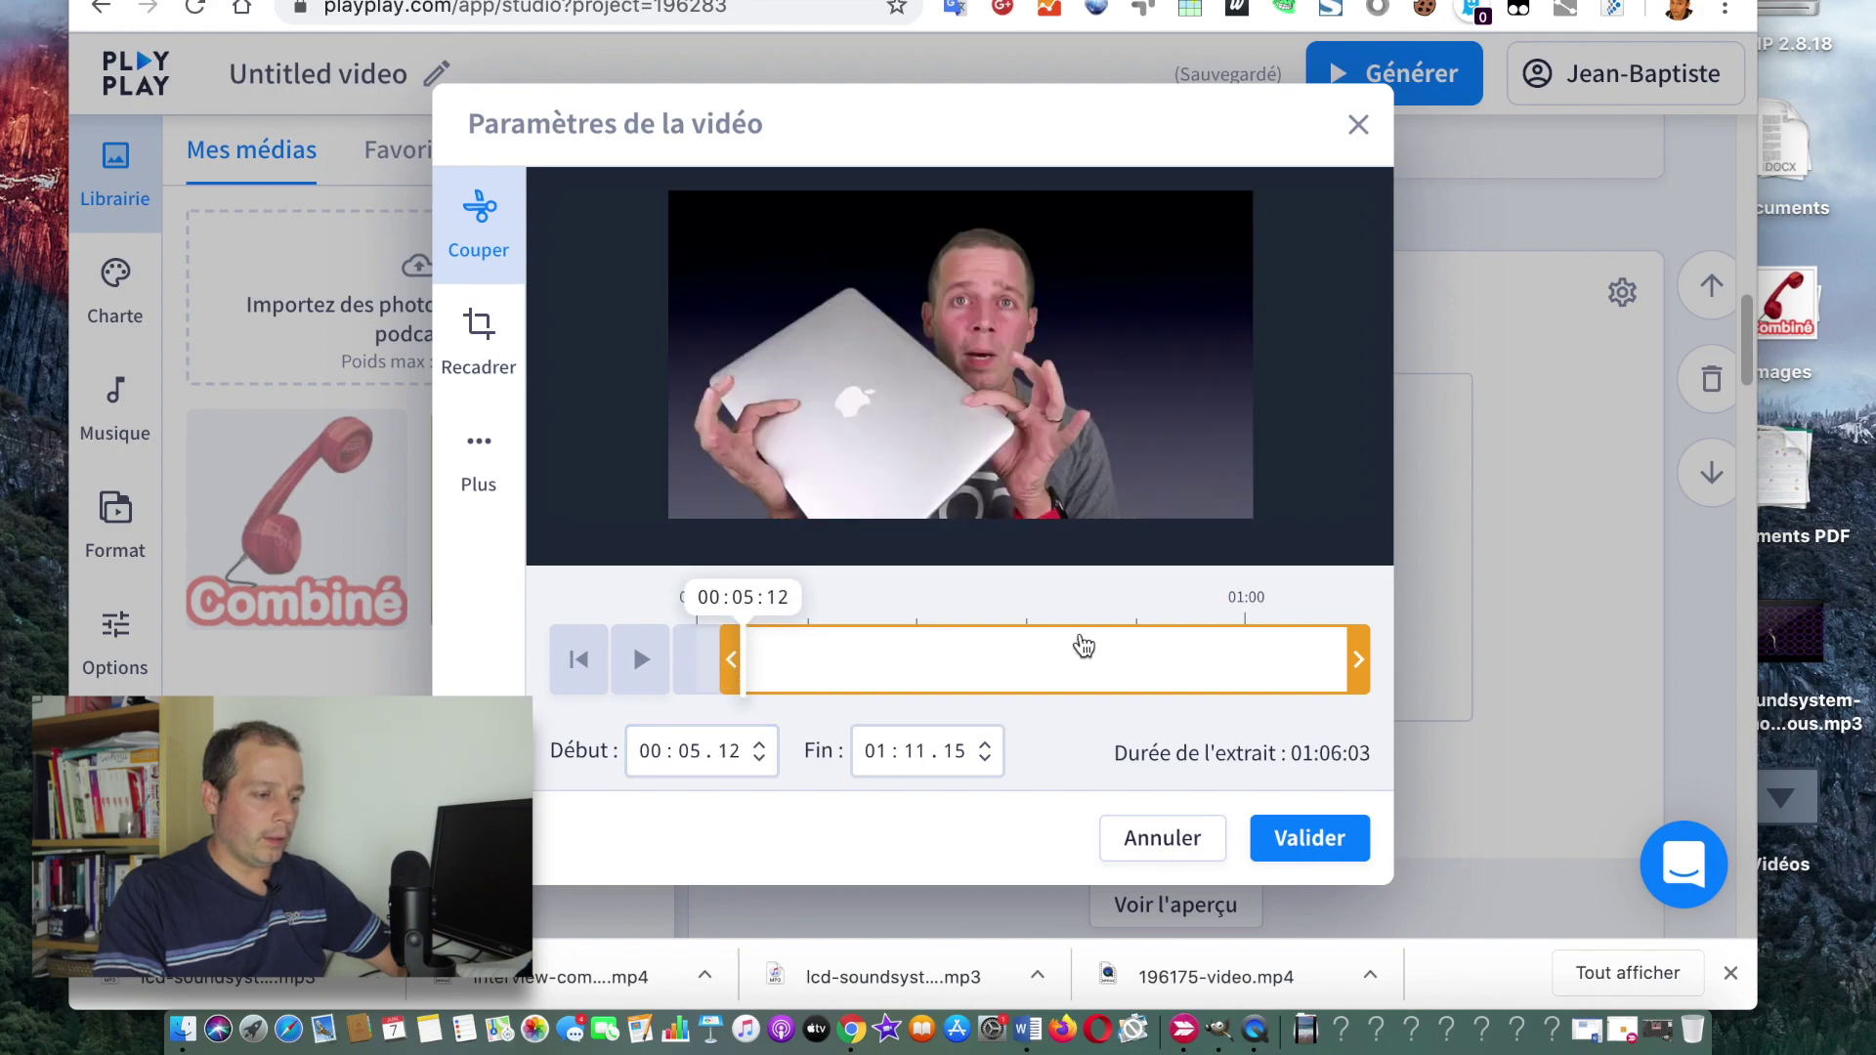
drag(1355, 659, 796, 645)
click(640, 659)
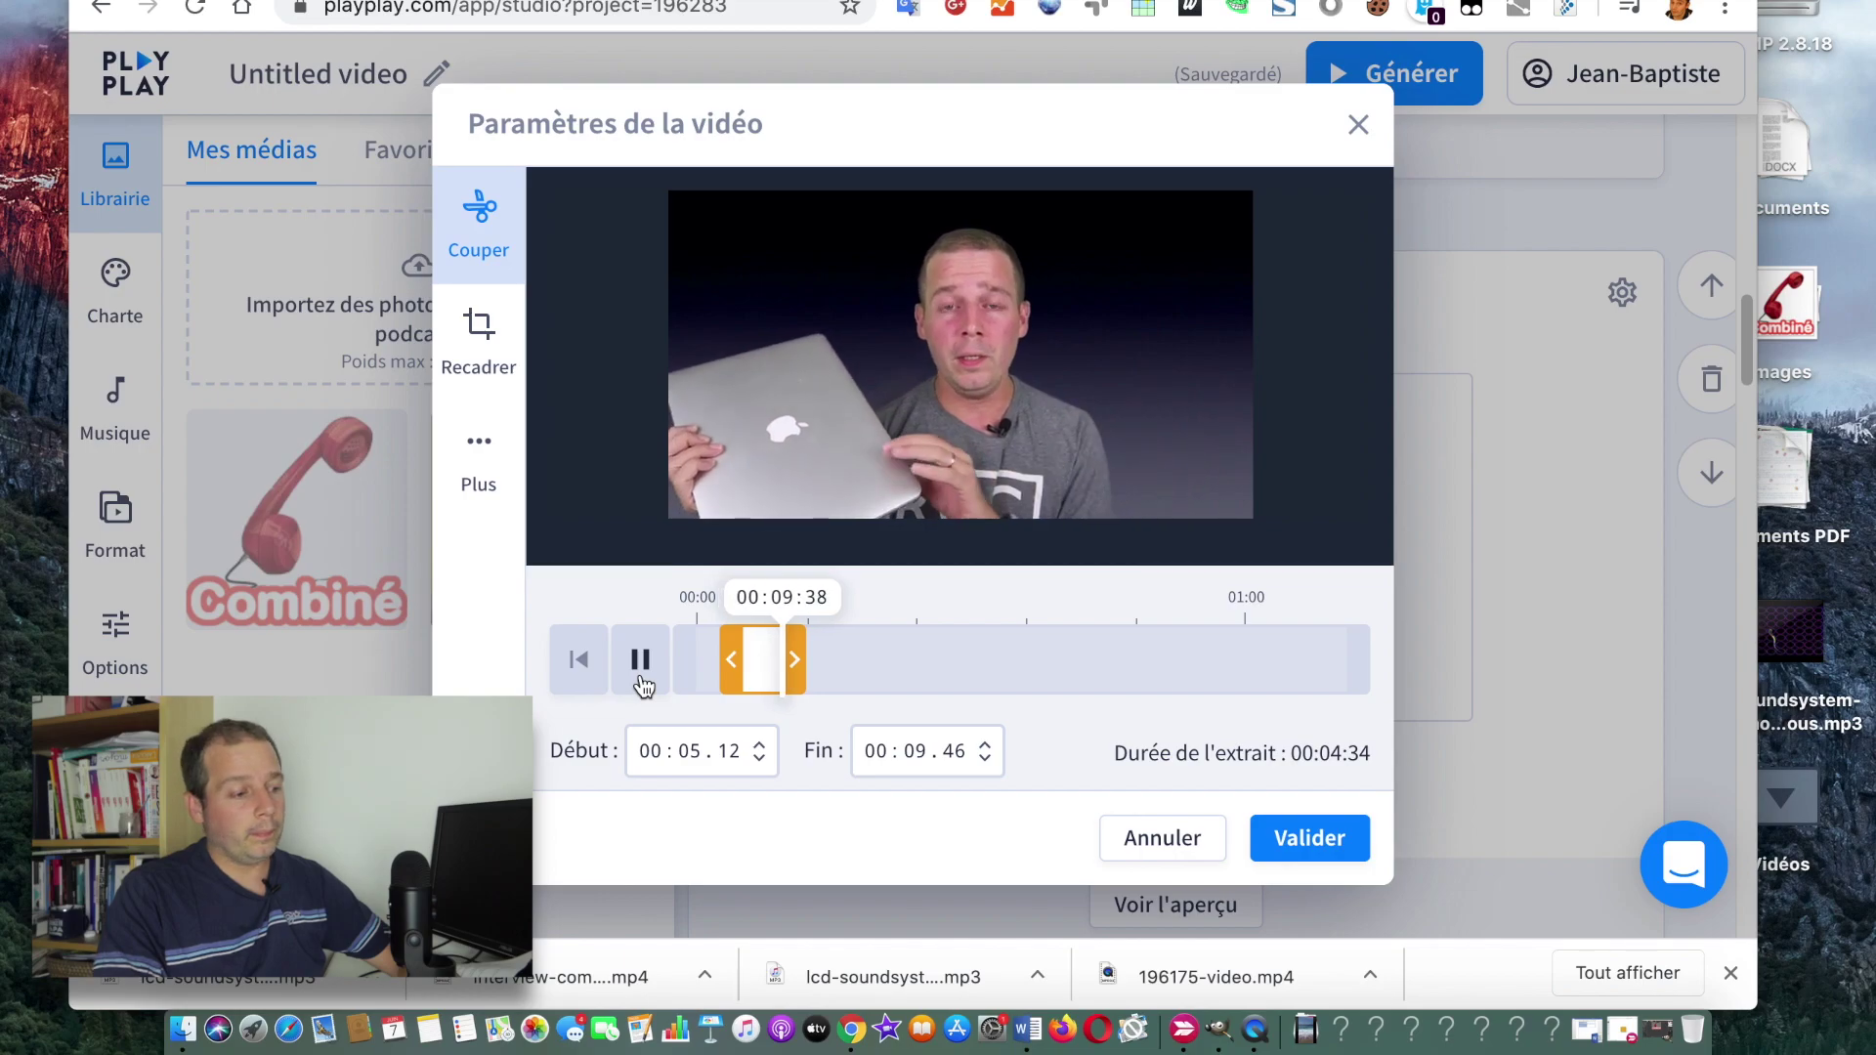
click(1272, 853)
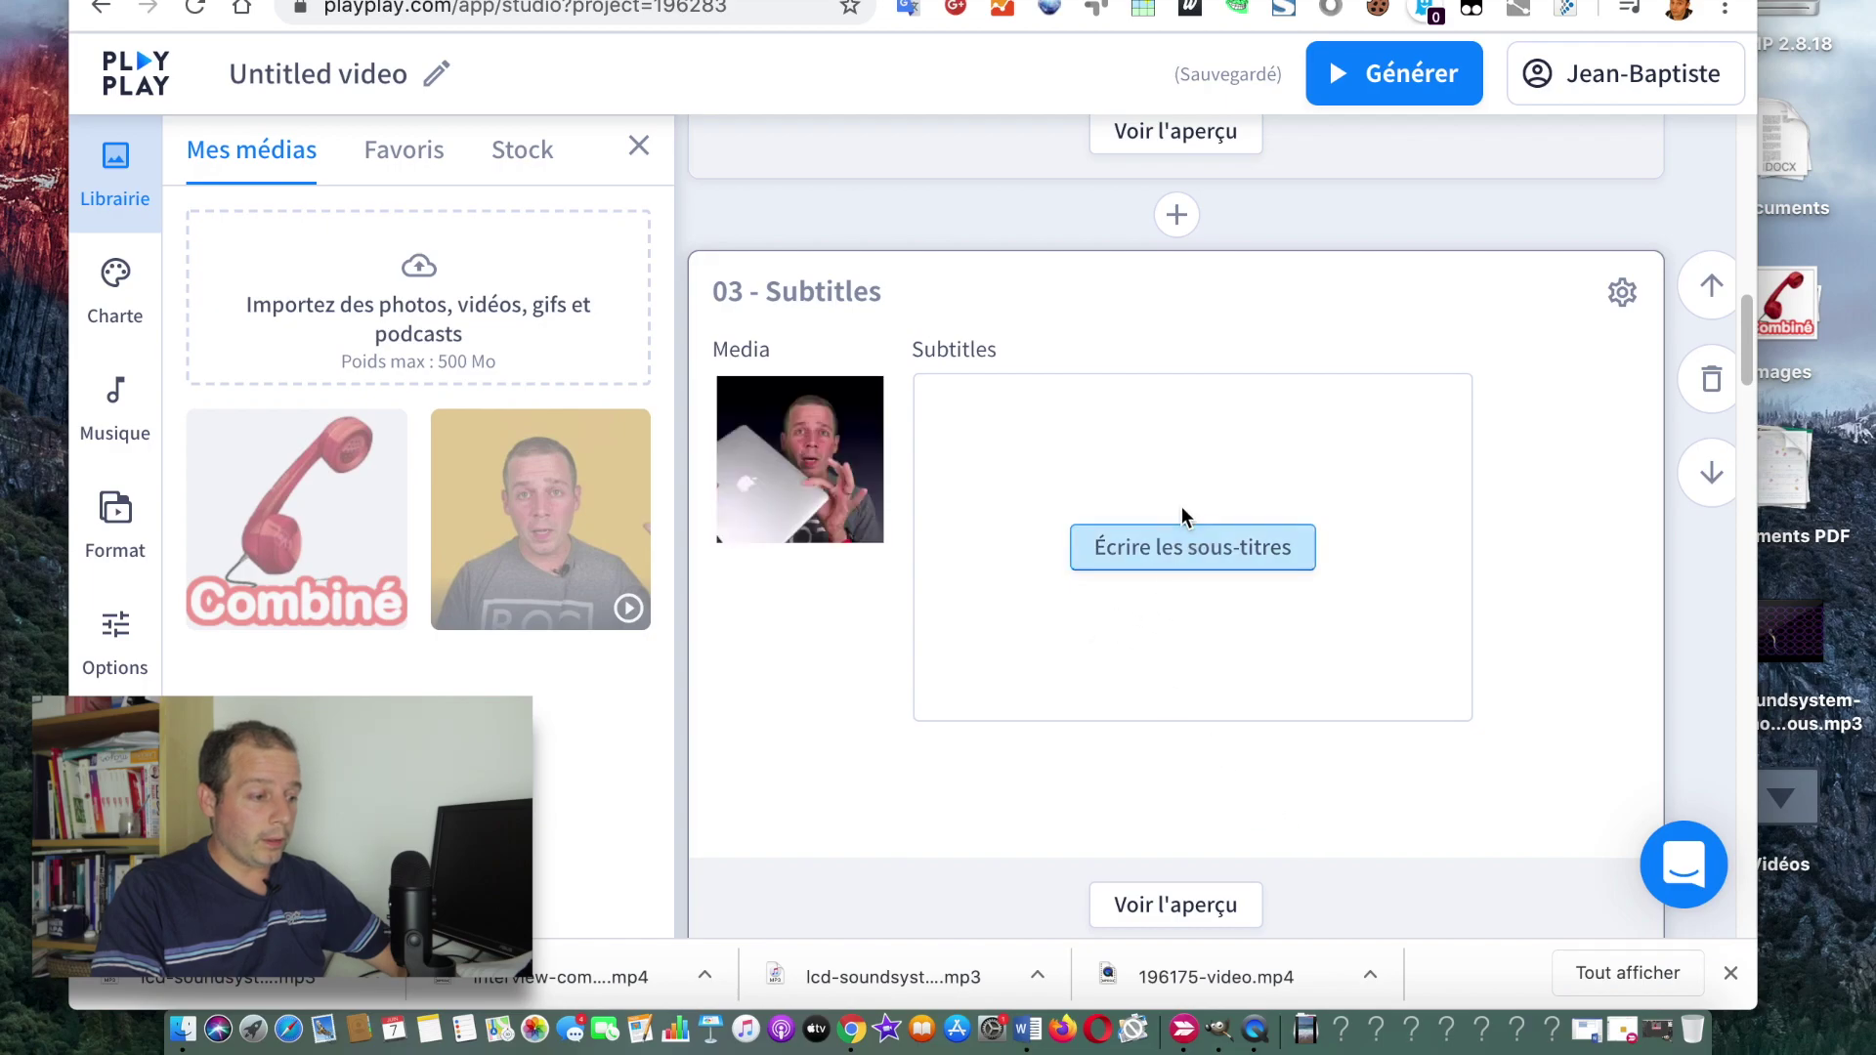
Step: Write the subtitle "Mac, j'ai un Mac depuis 5 ans" for the screen 03 clip
click(1221, 555)
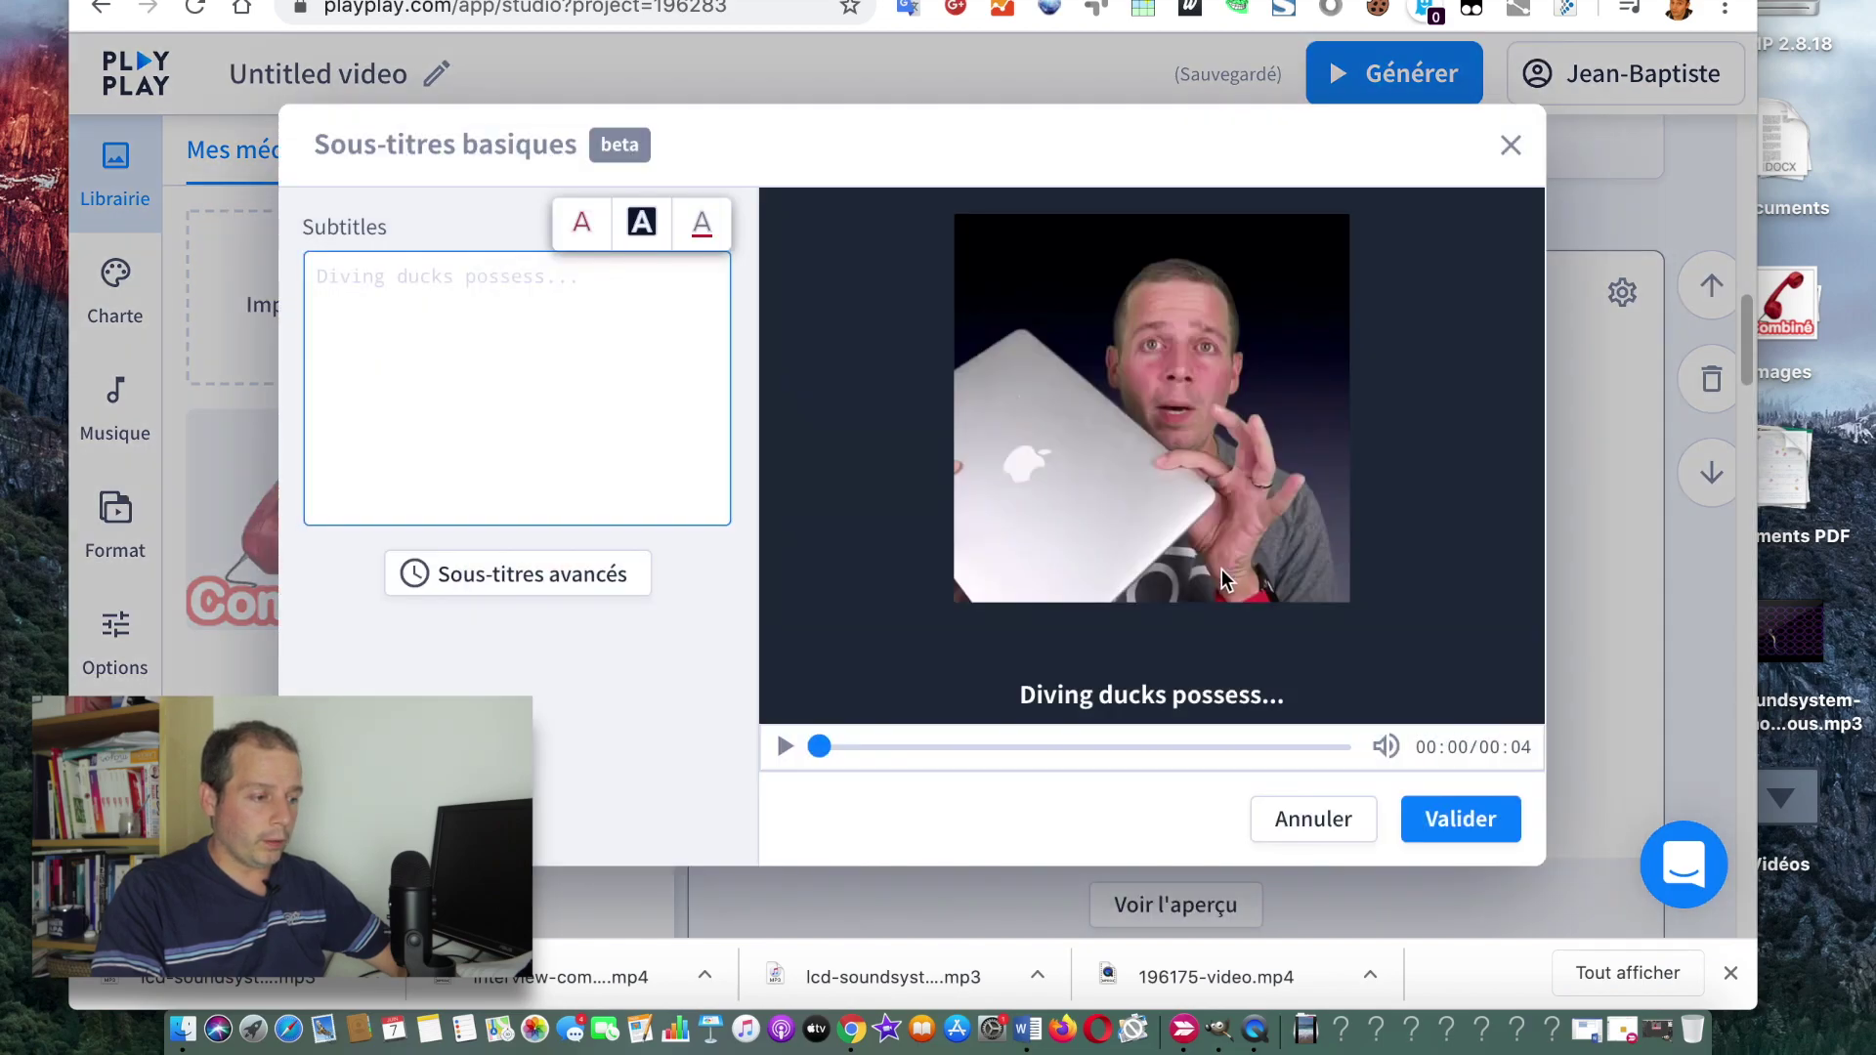
text(M)
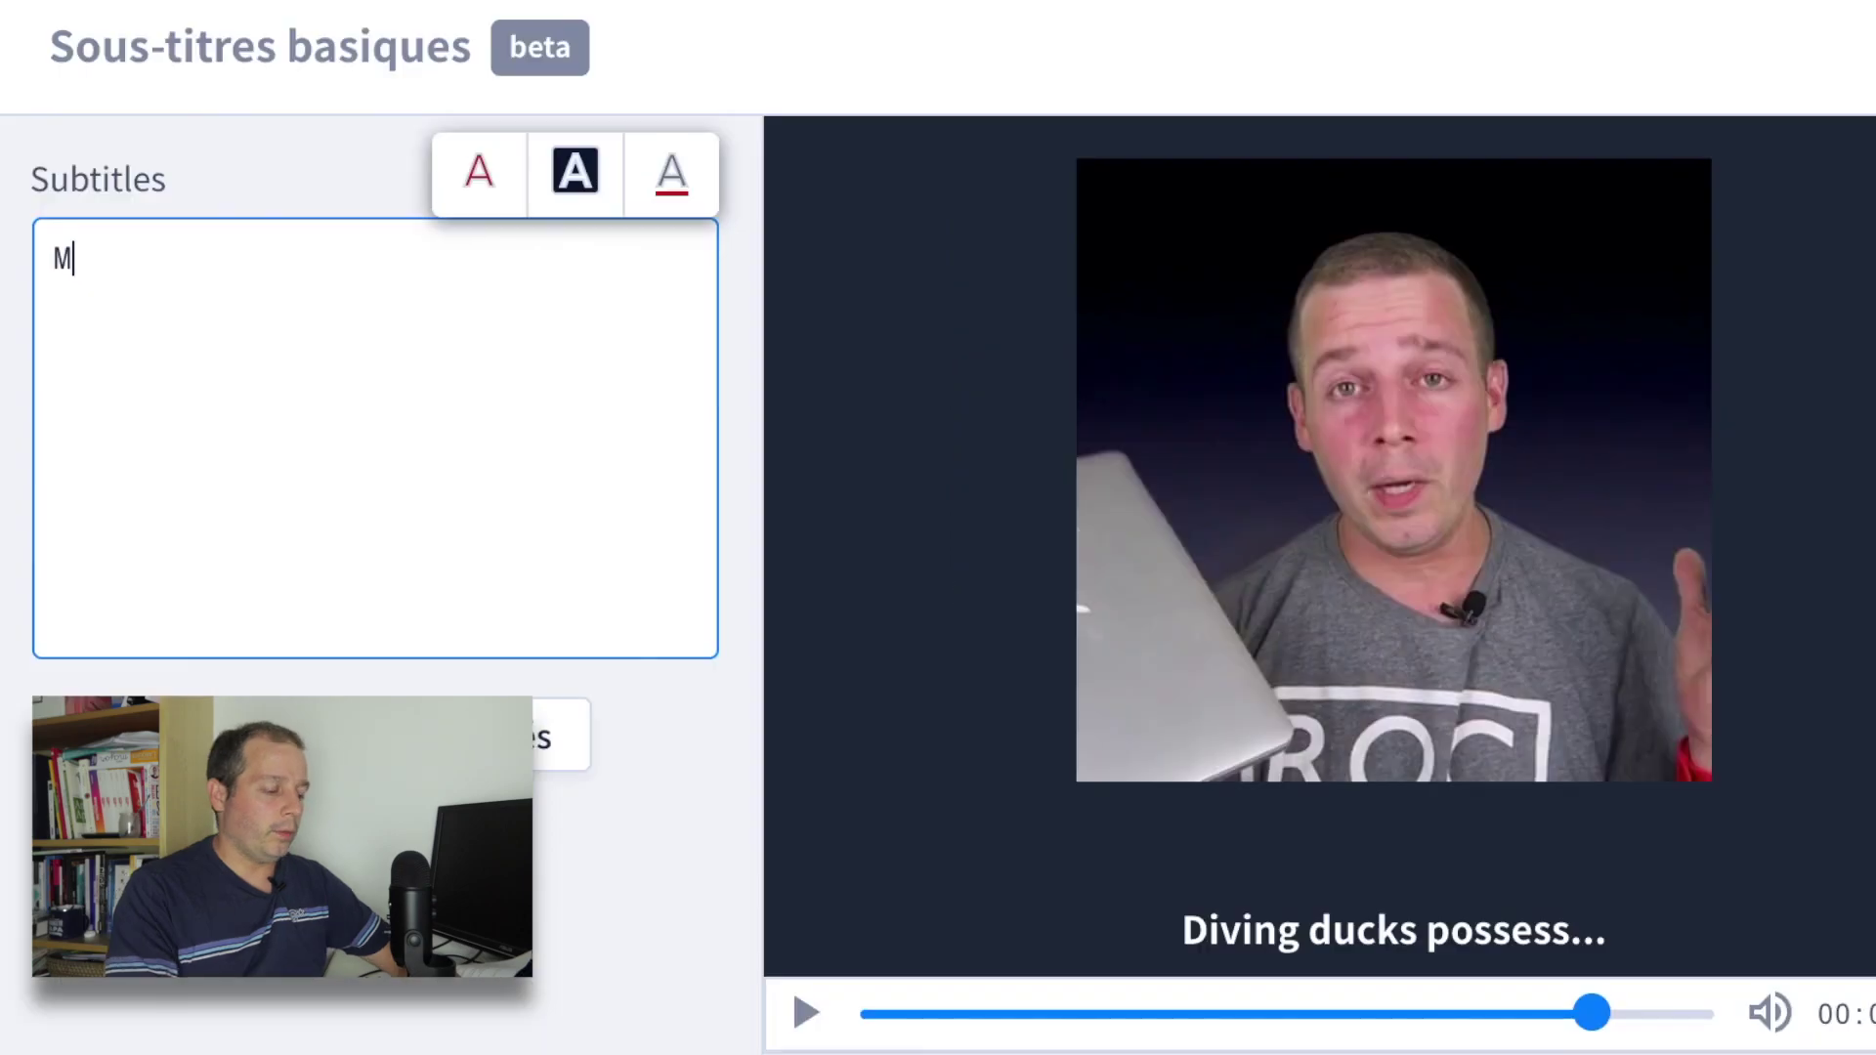
text(ac, j)
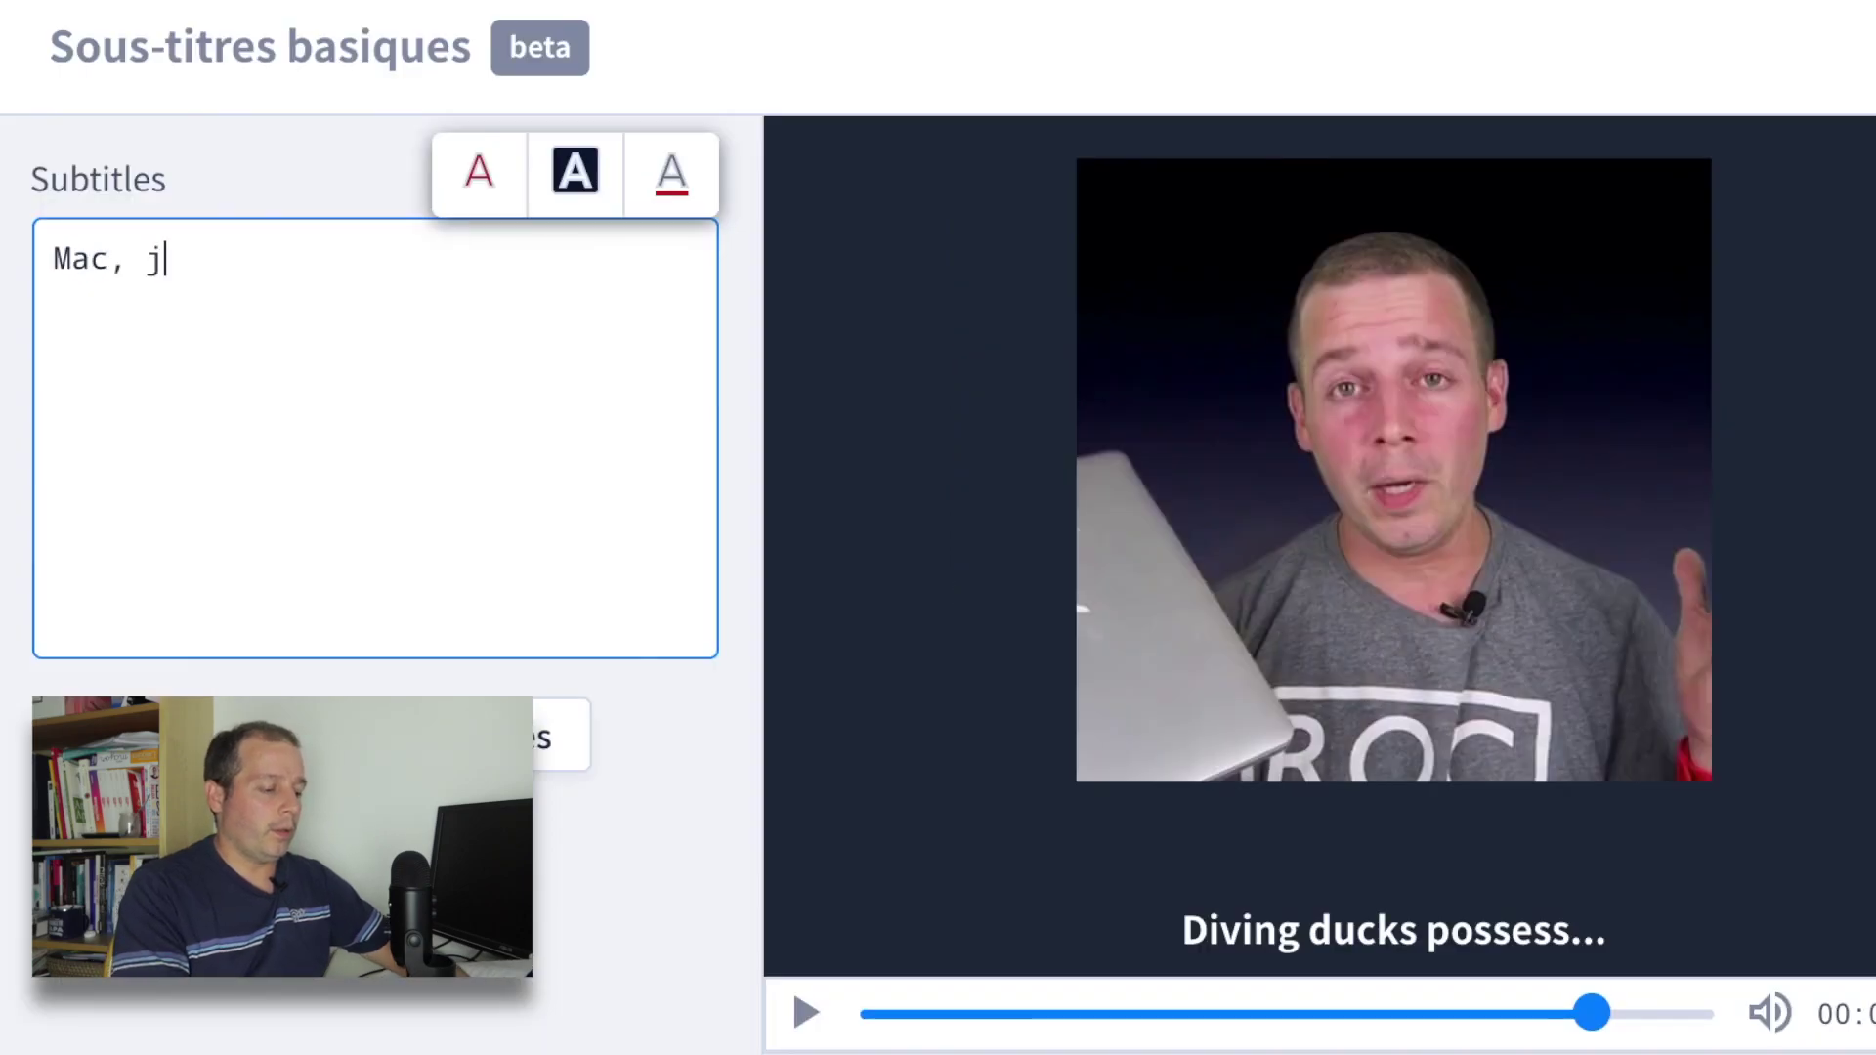
text('ai un Mac depuis )
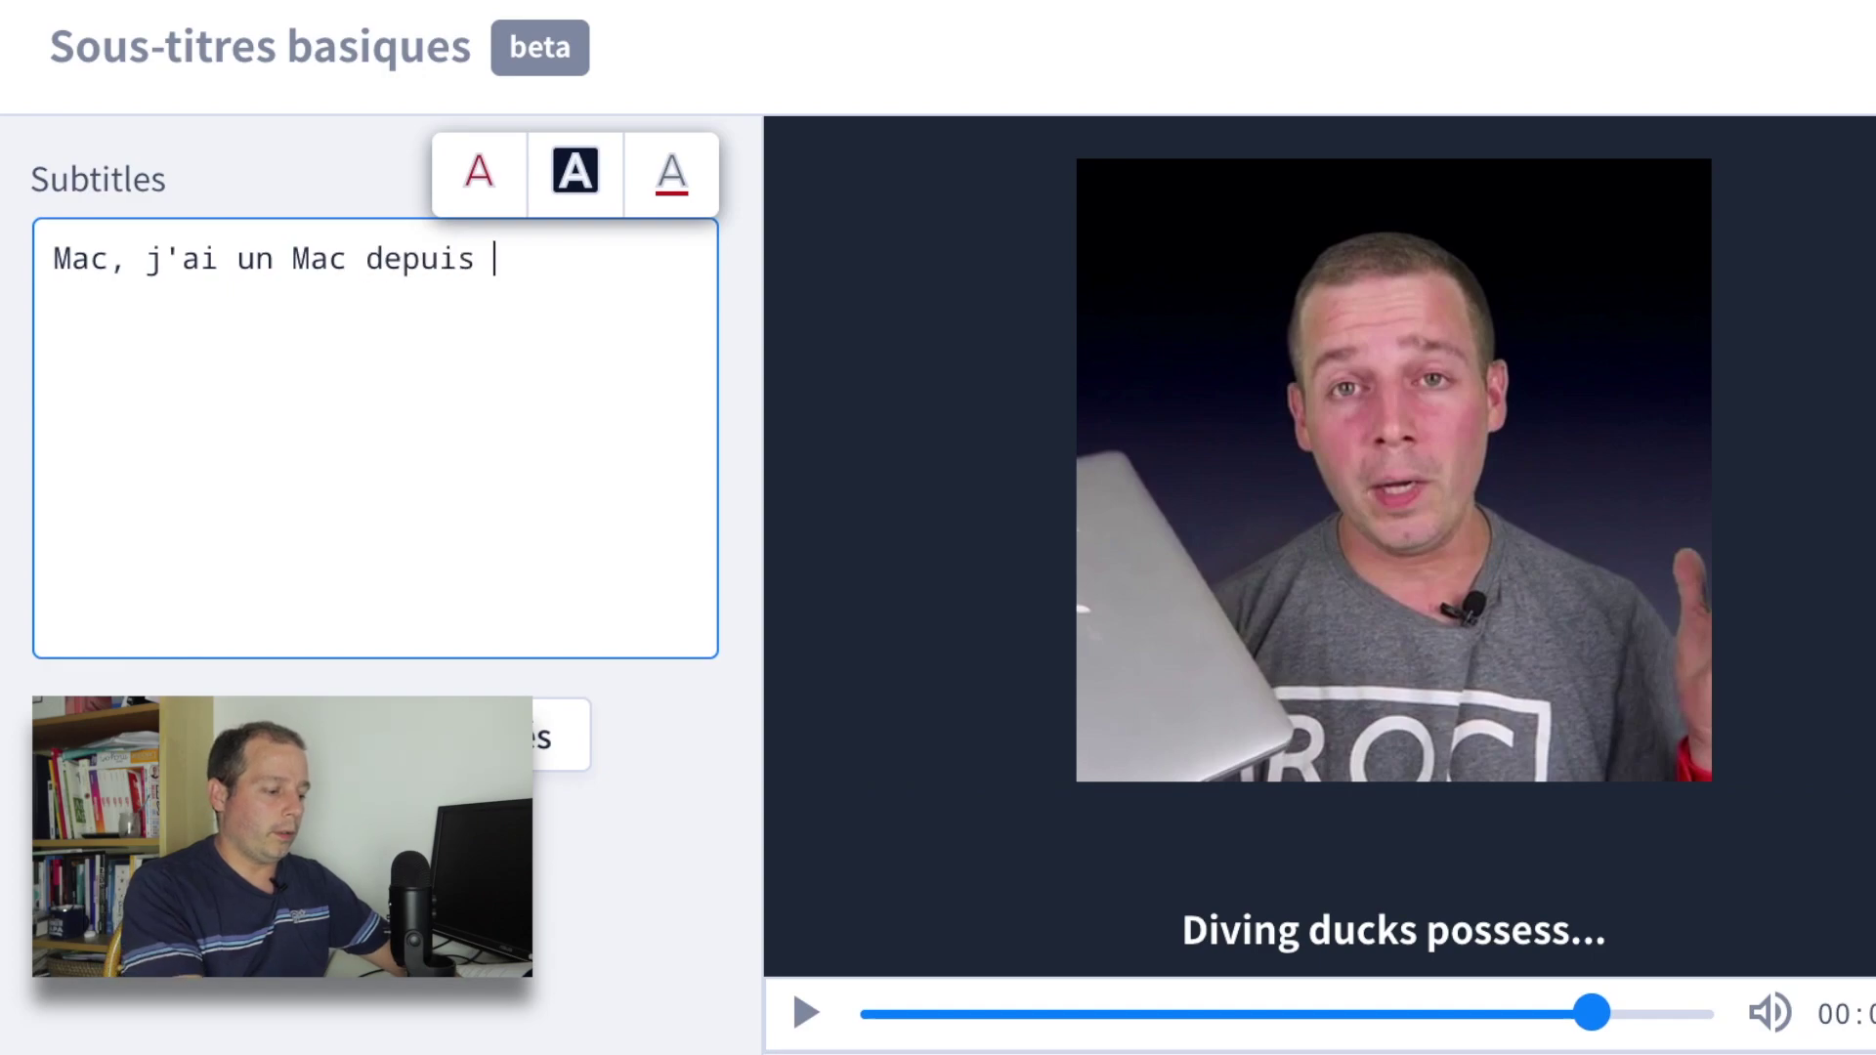
text(5 ans)
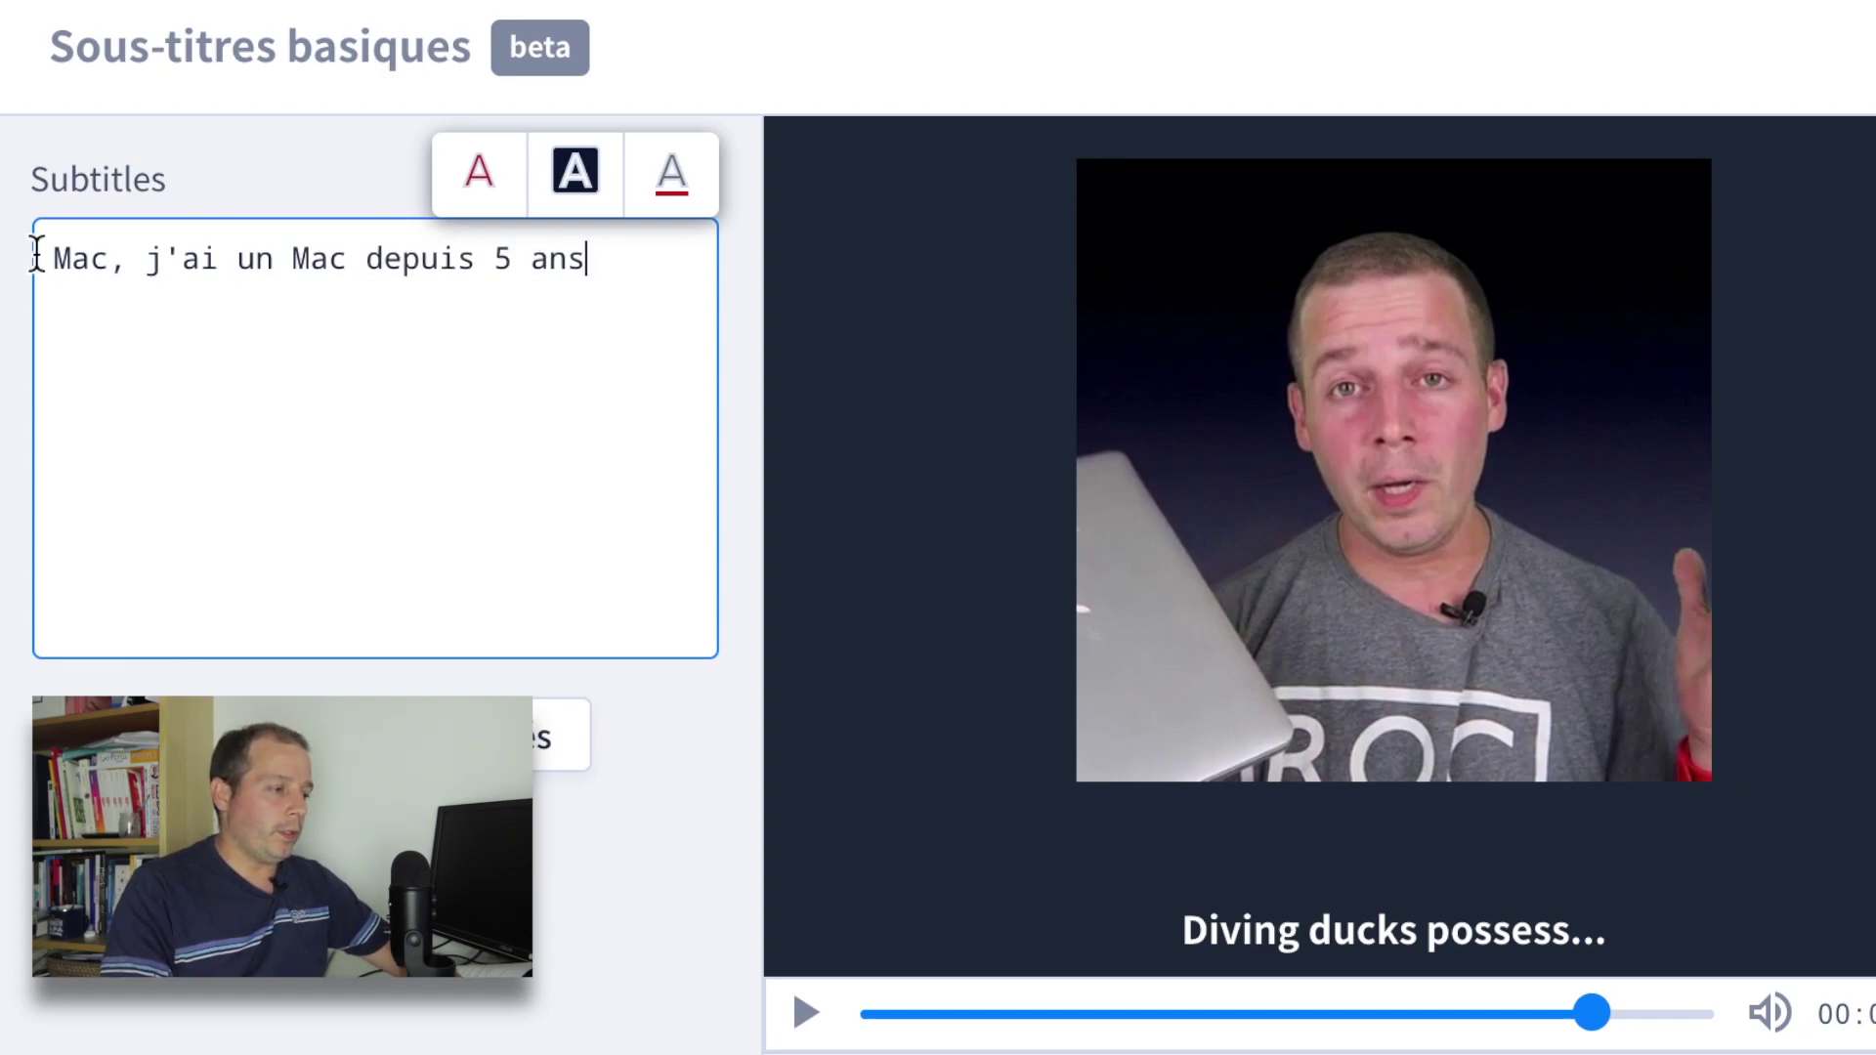
Step: Highlight the first word "Mac" in the screen 03 subtitle with the main color
drag(116, 259, 53, 258)
click(586, 191)
click(586, 318)
shift+click(113, 224)
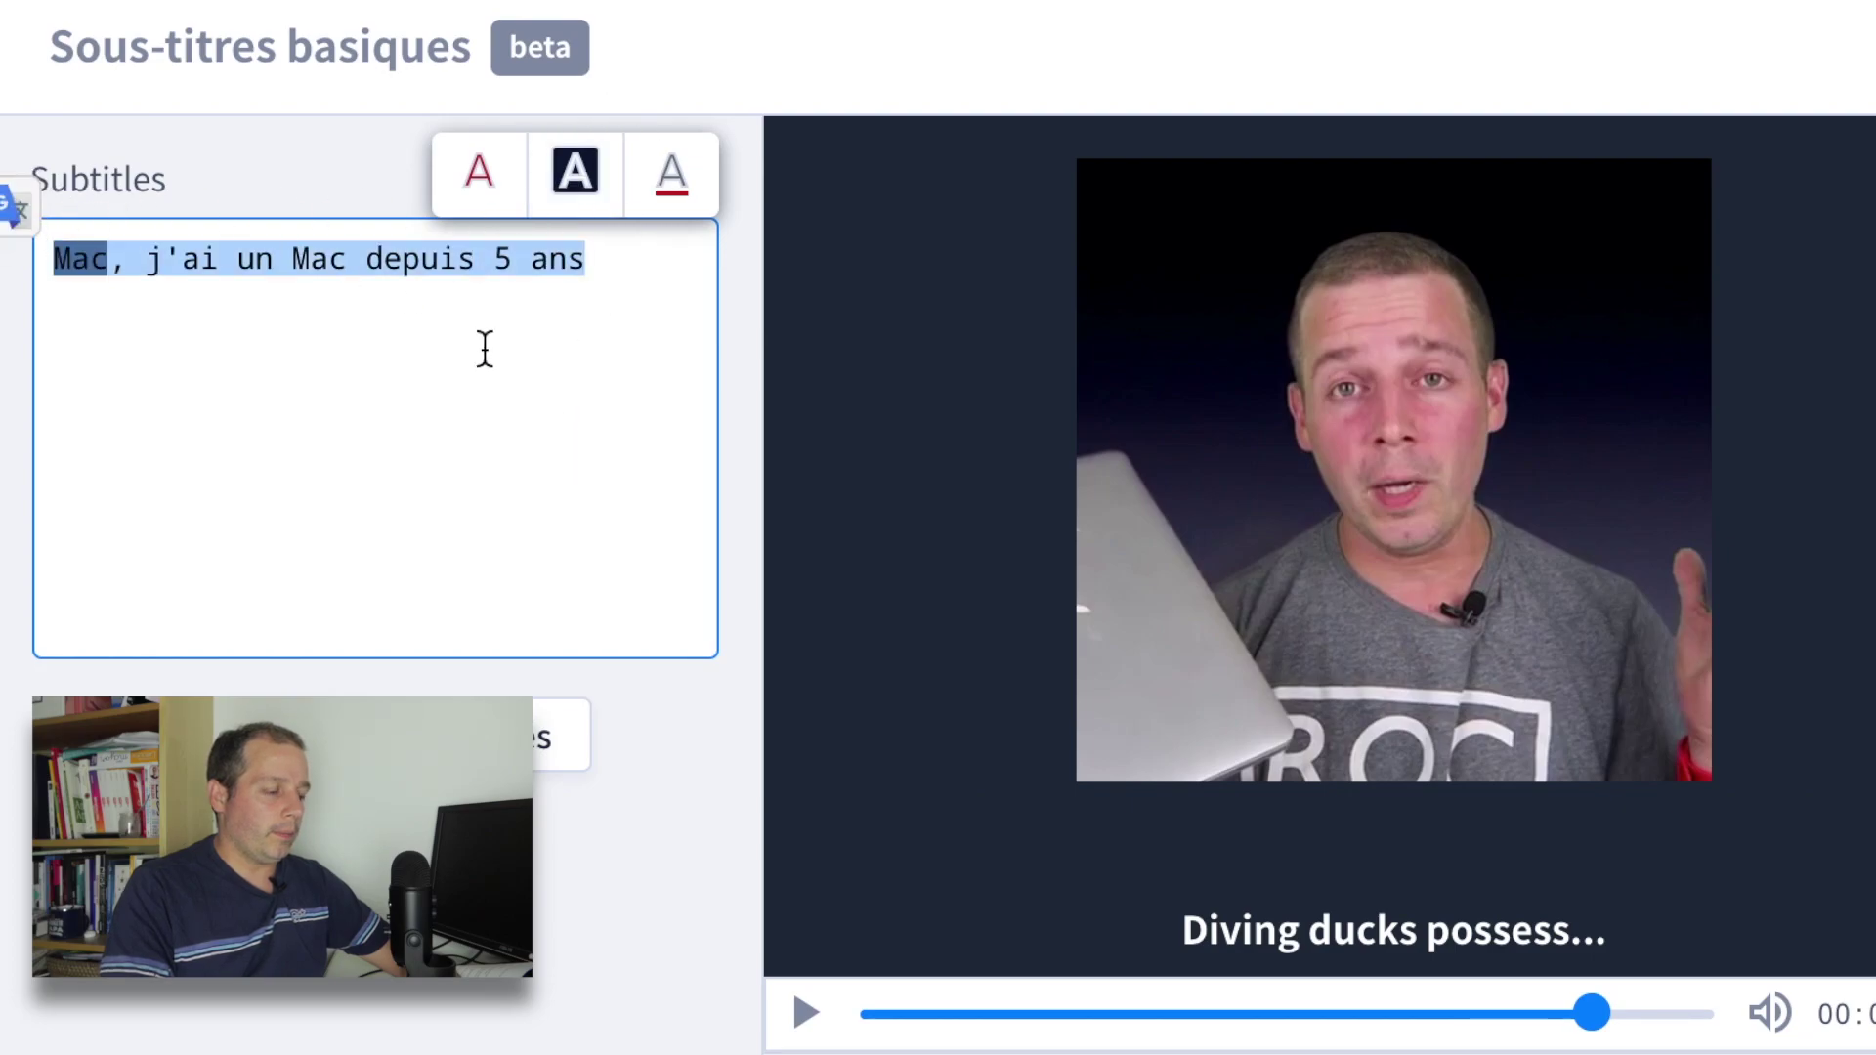
Step: Add a second subtitle to the screen 03 clip reading "J'avais au départ un Mac Mini" using the advanced subtitles
click(440, 684)
click(327, 389)
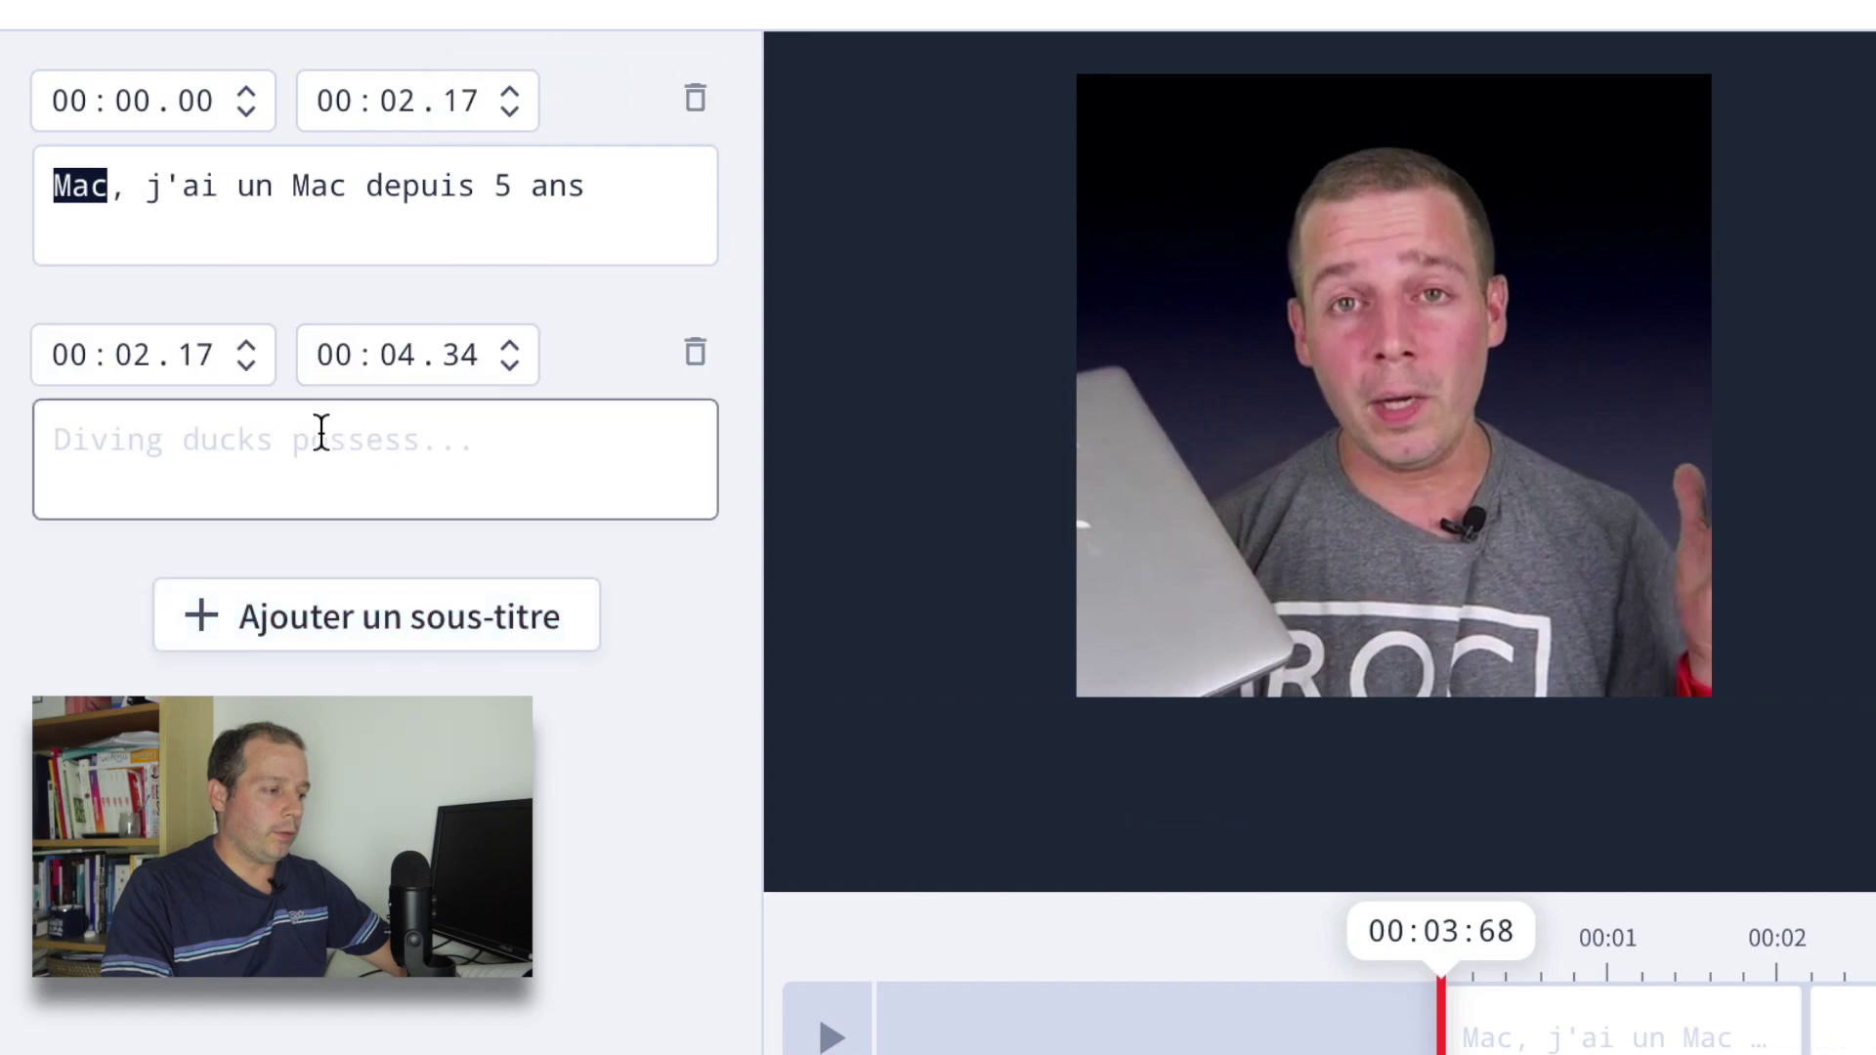
click(430, 456)
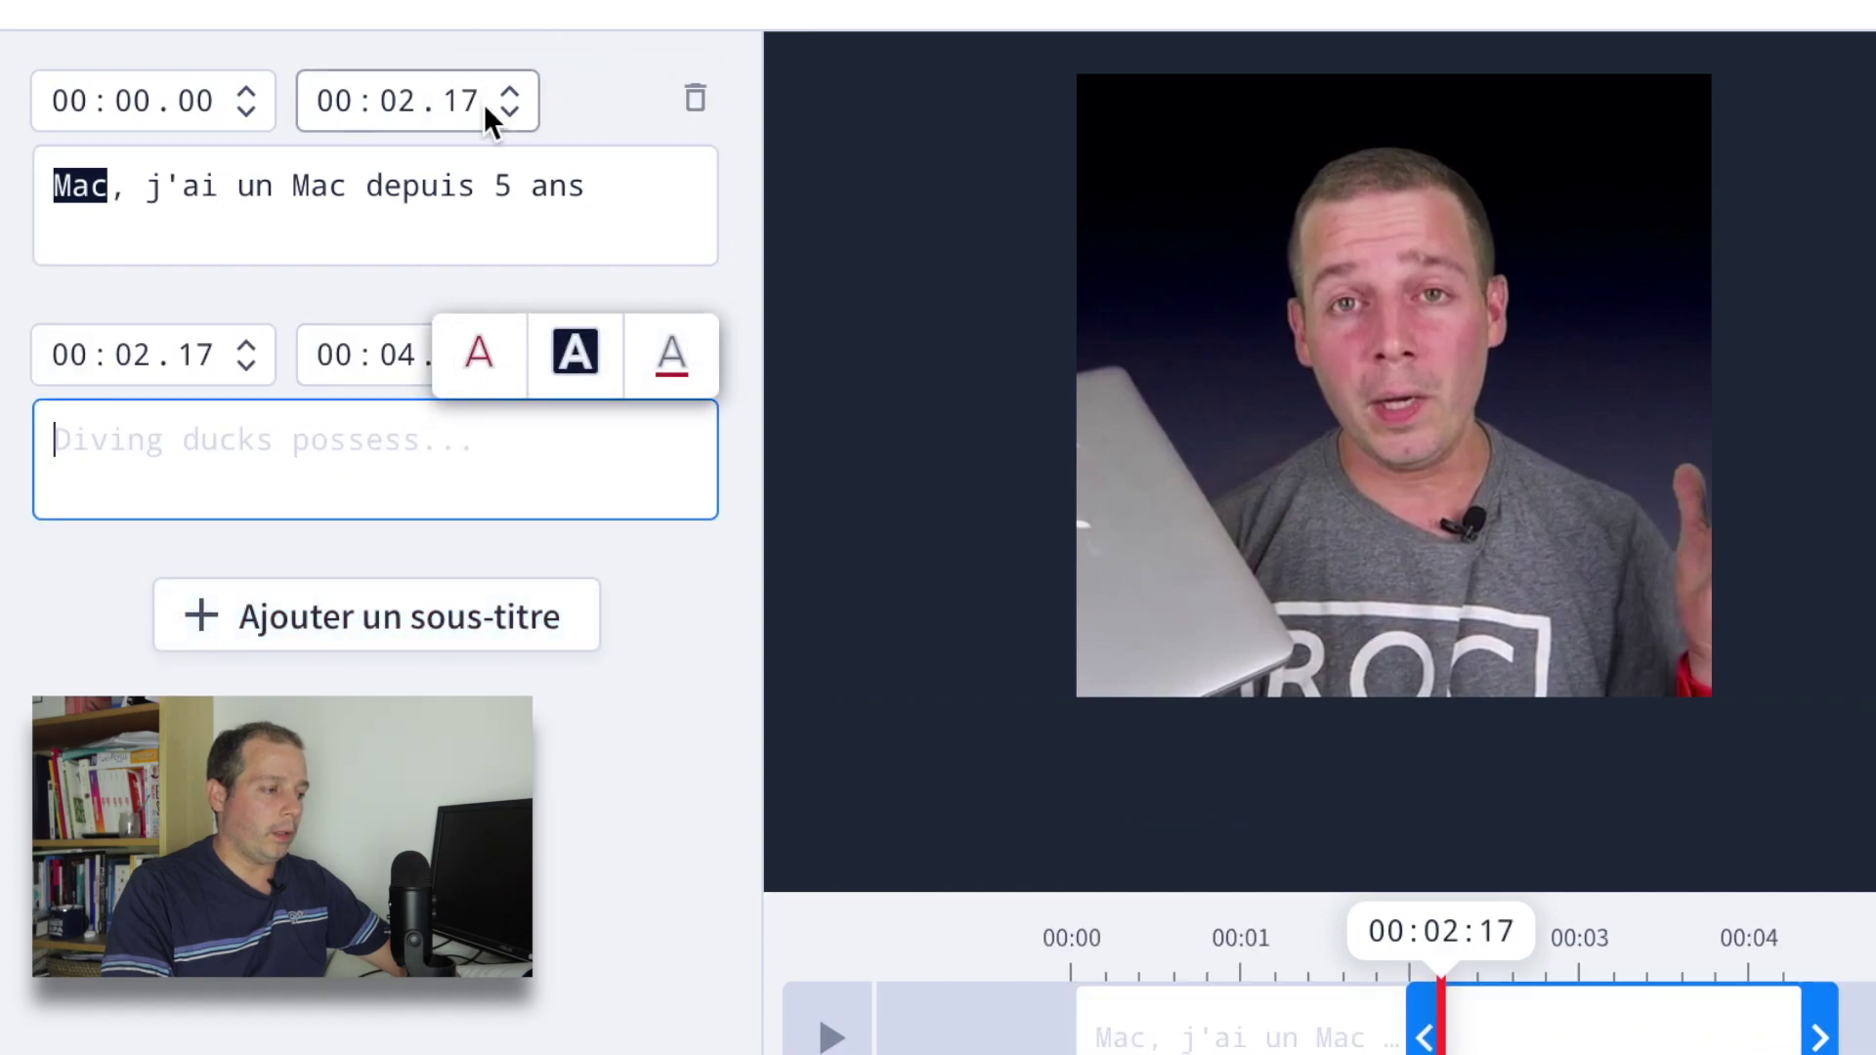
click(234, 436)
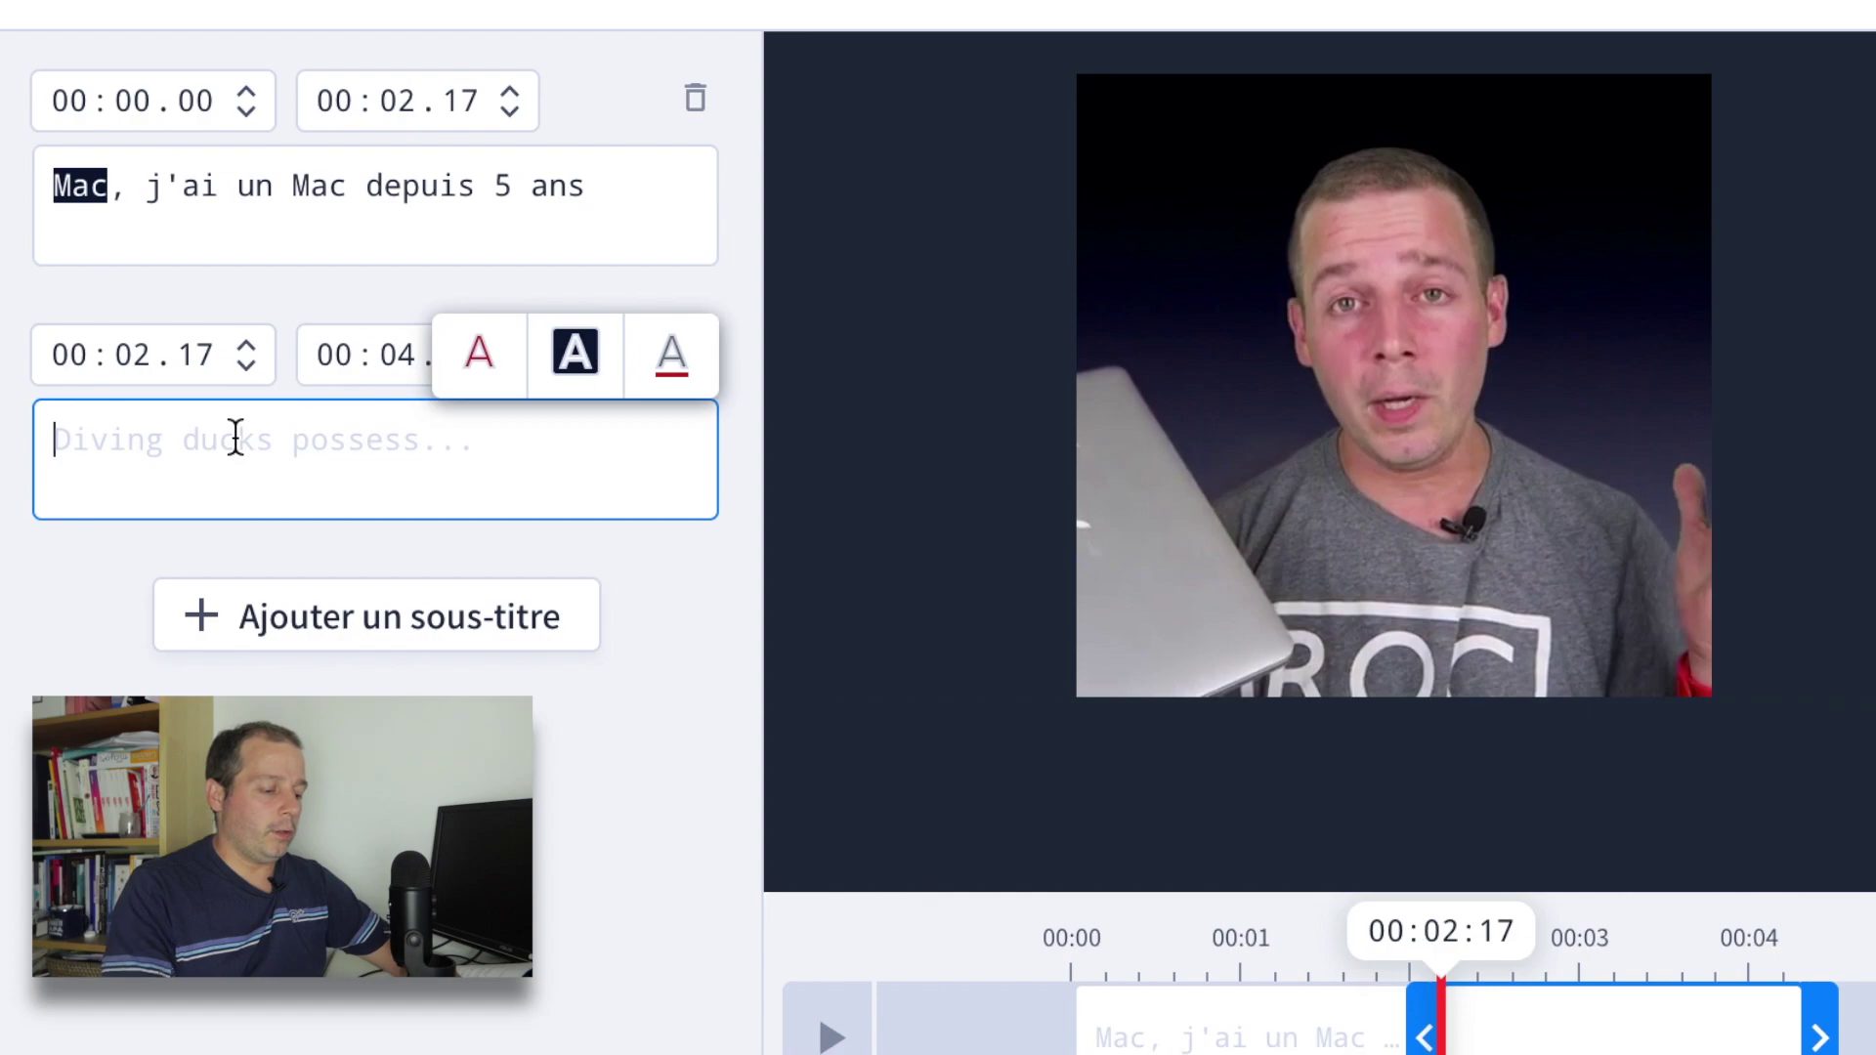
text(J'avais a)
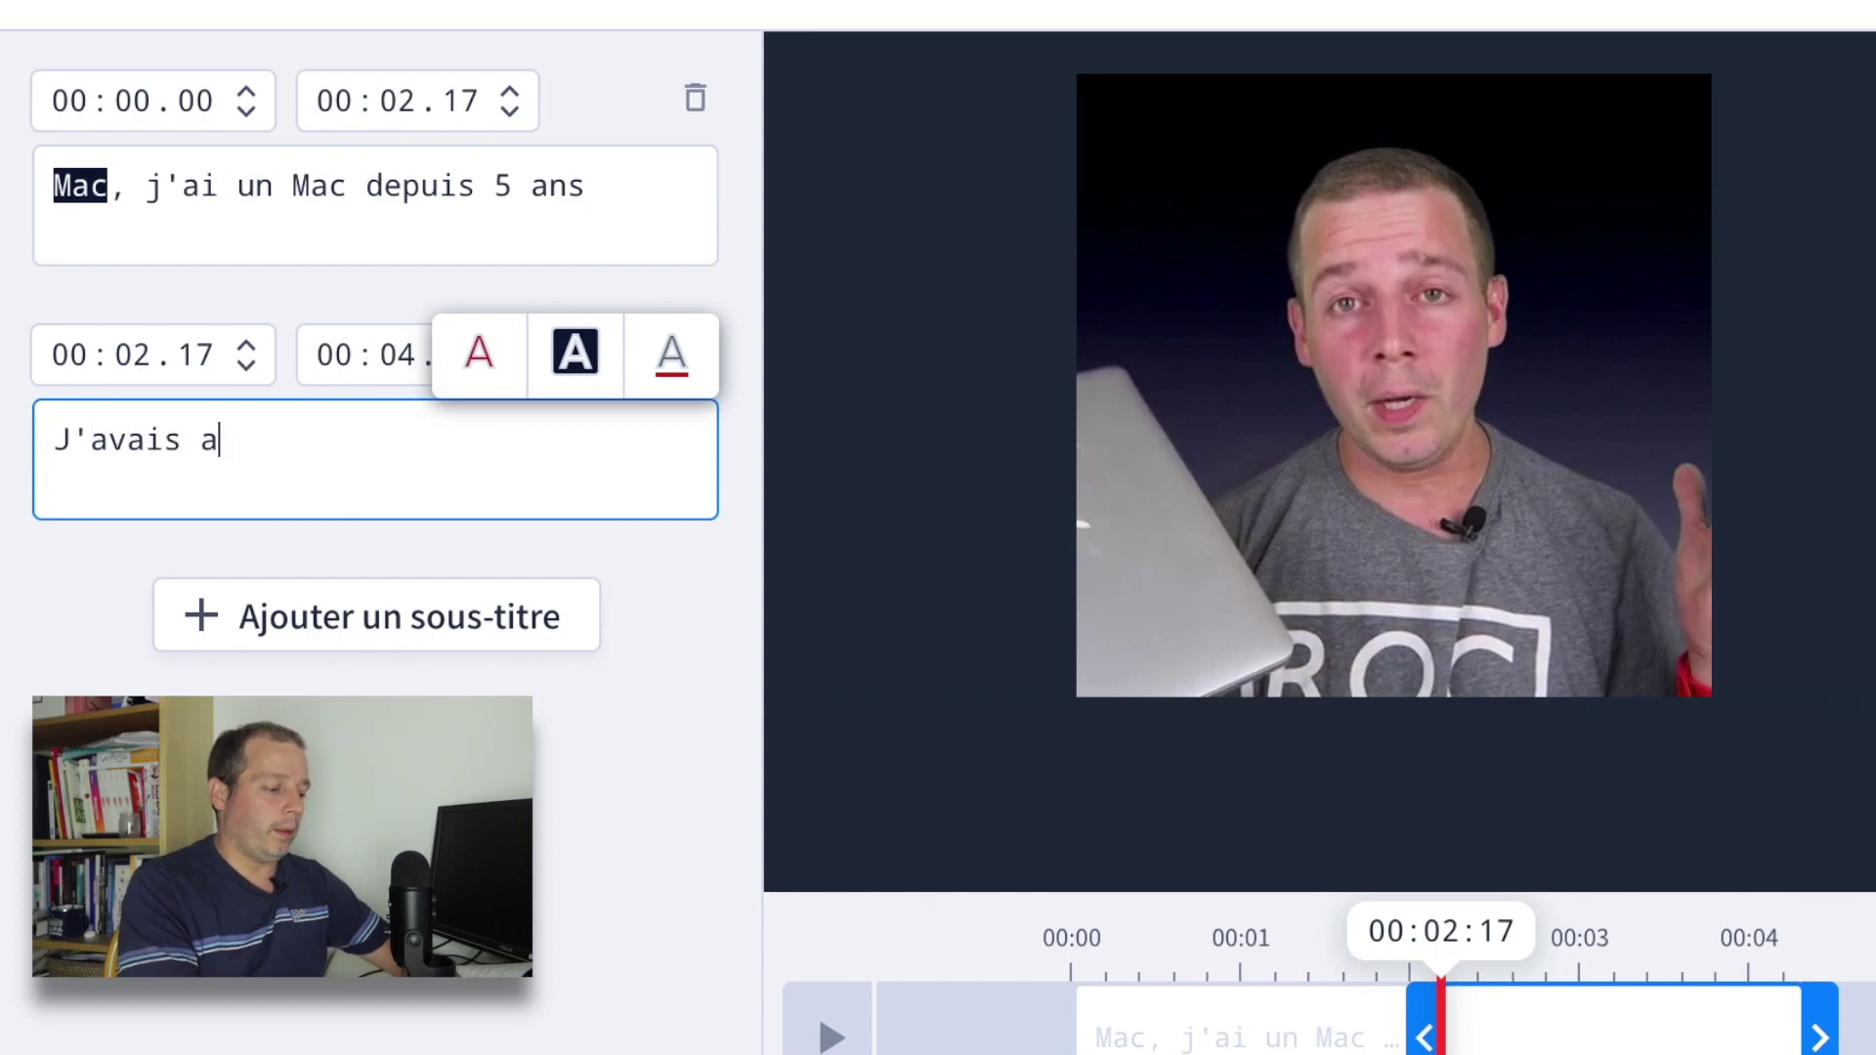
text(u départ un)
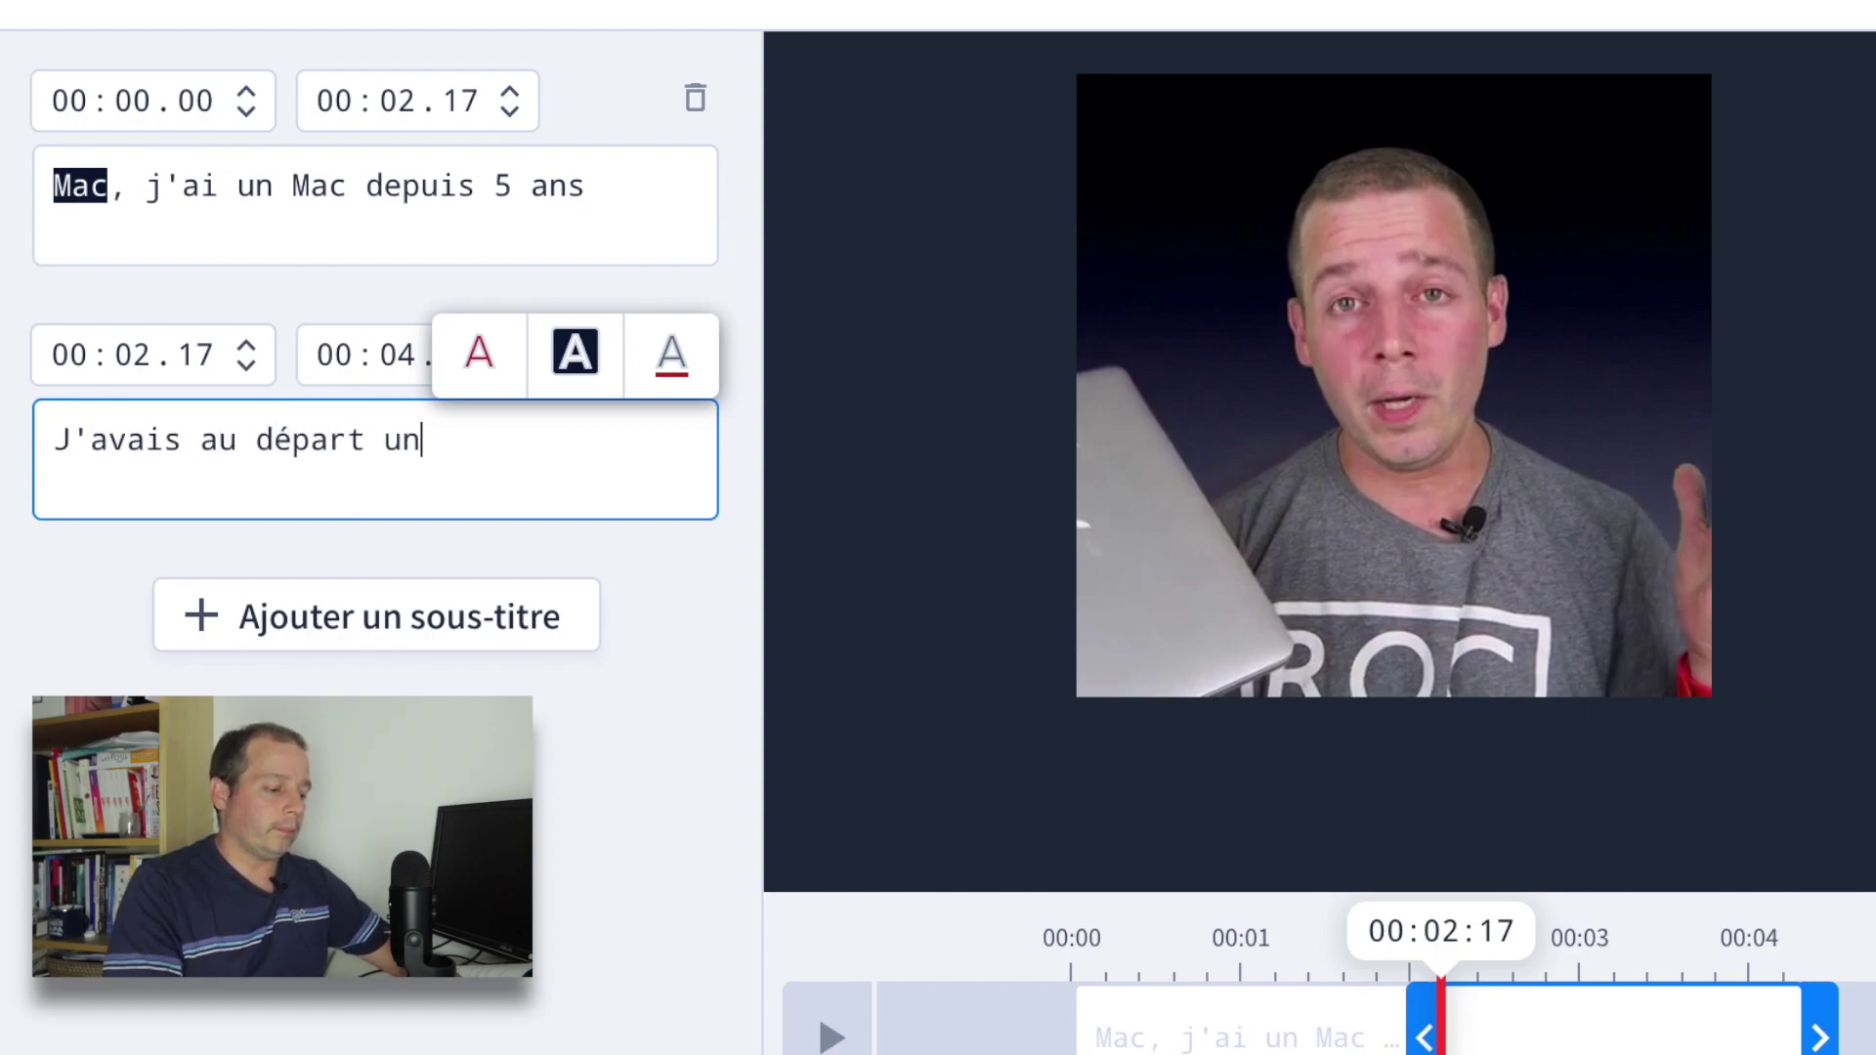
text( Mac Mini)
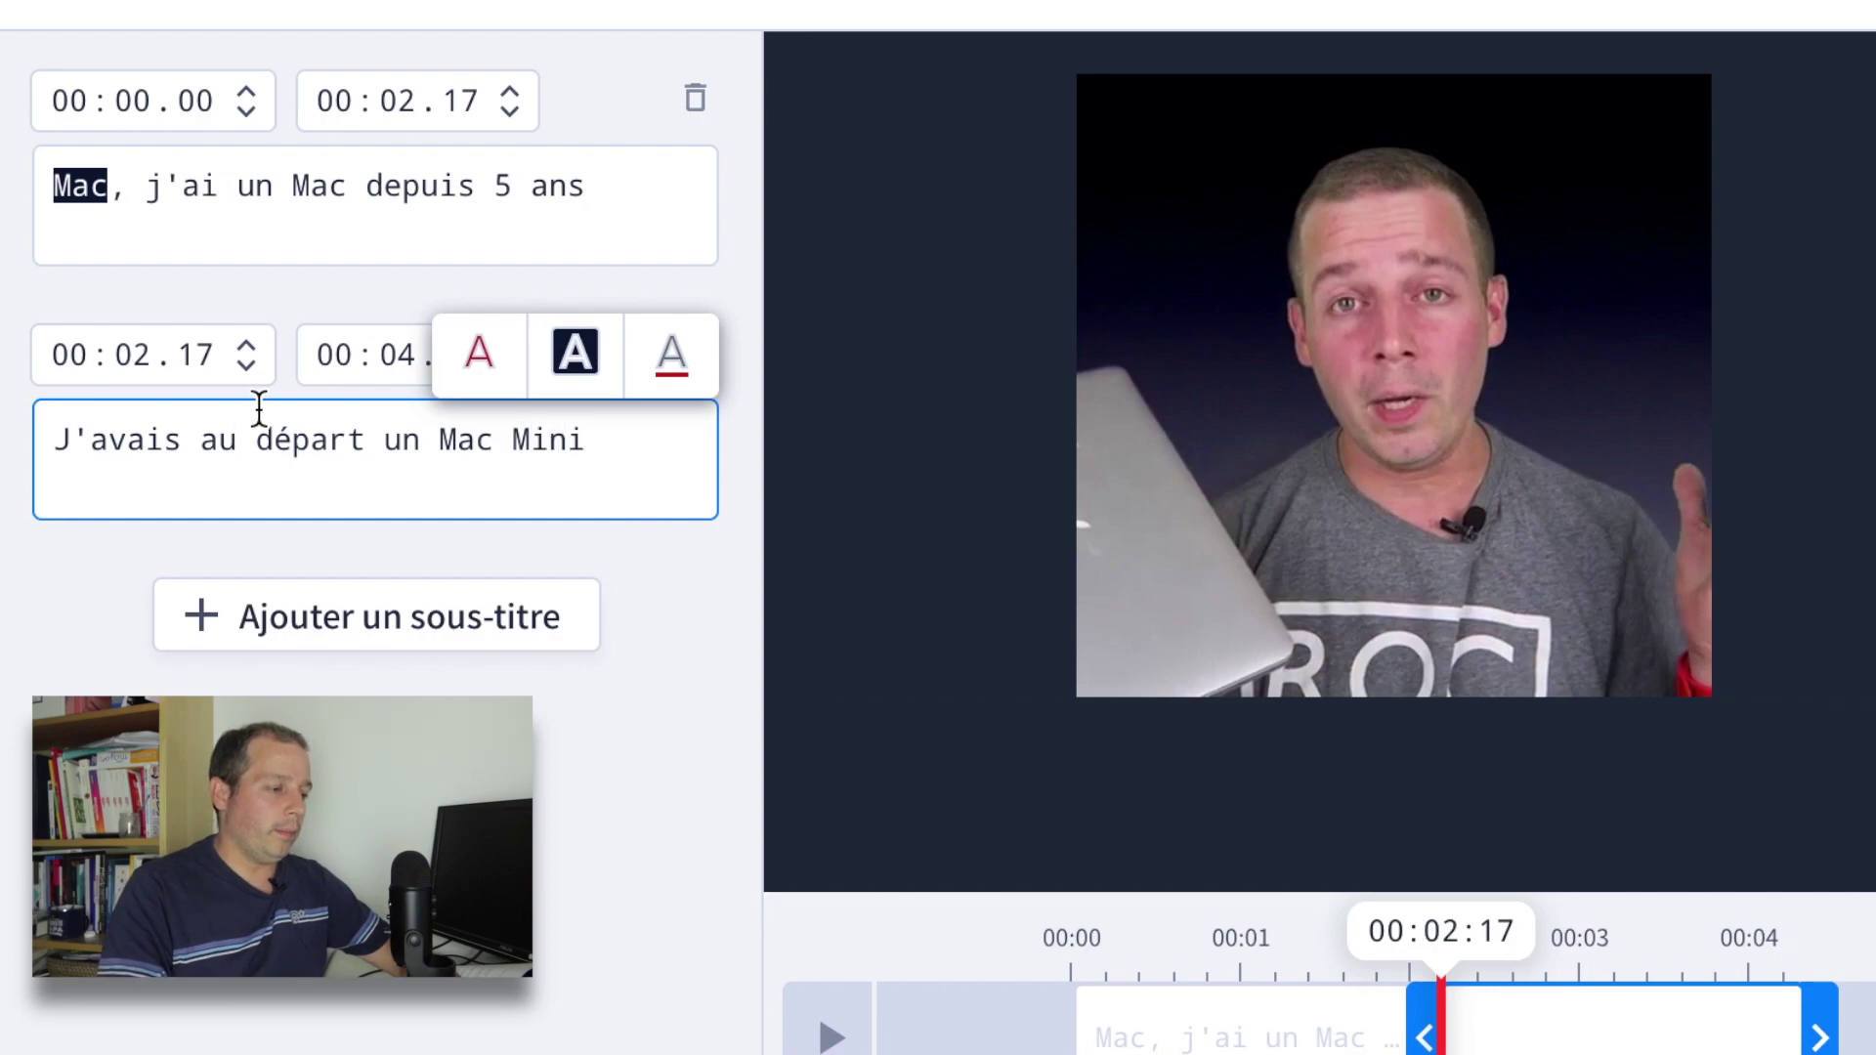
Step: Highlight the words "Mac Mini" in the second screen 03 subtitle with the dark background color
drag(451, 440, 640, 440)
click(574, 363)
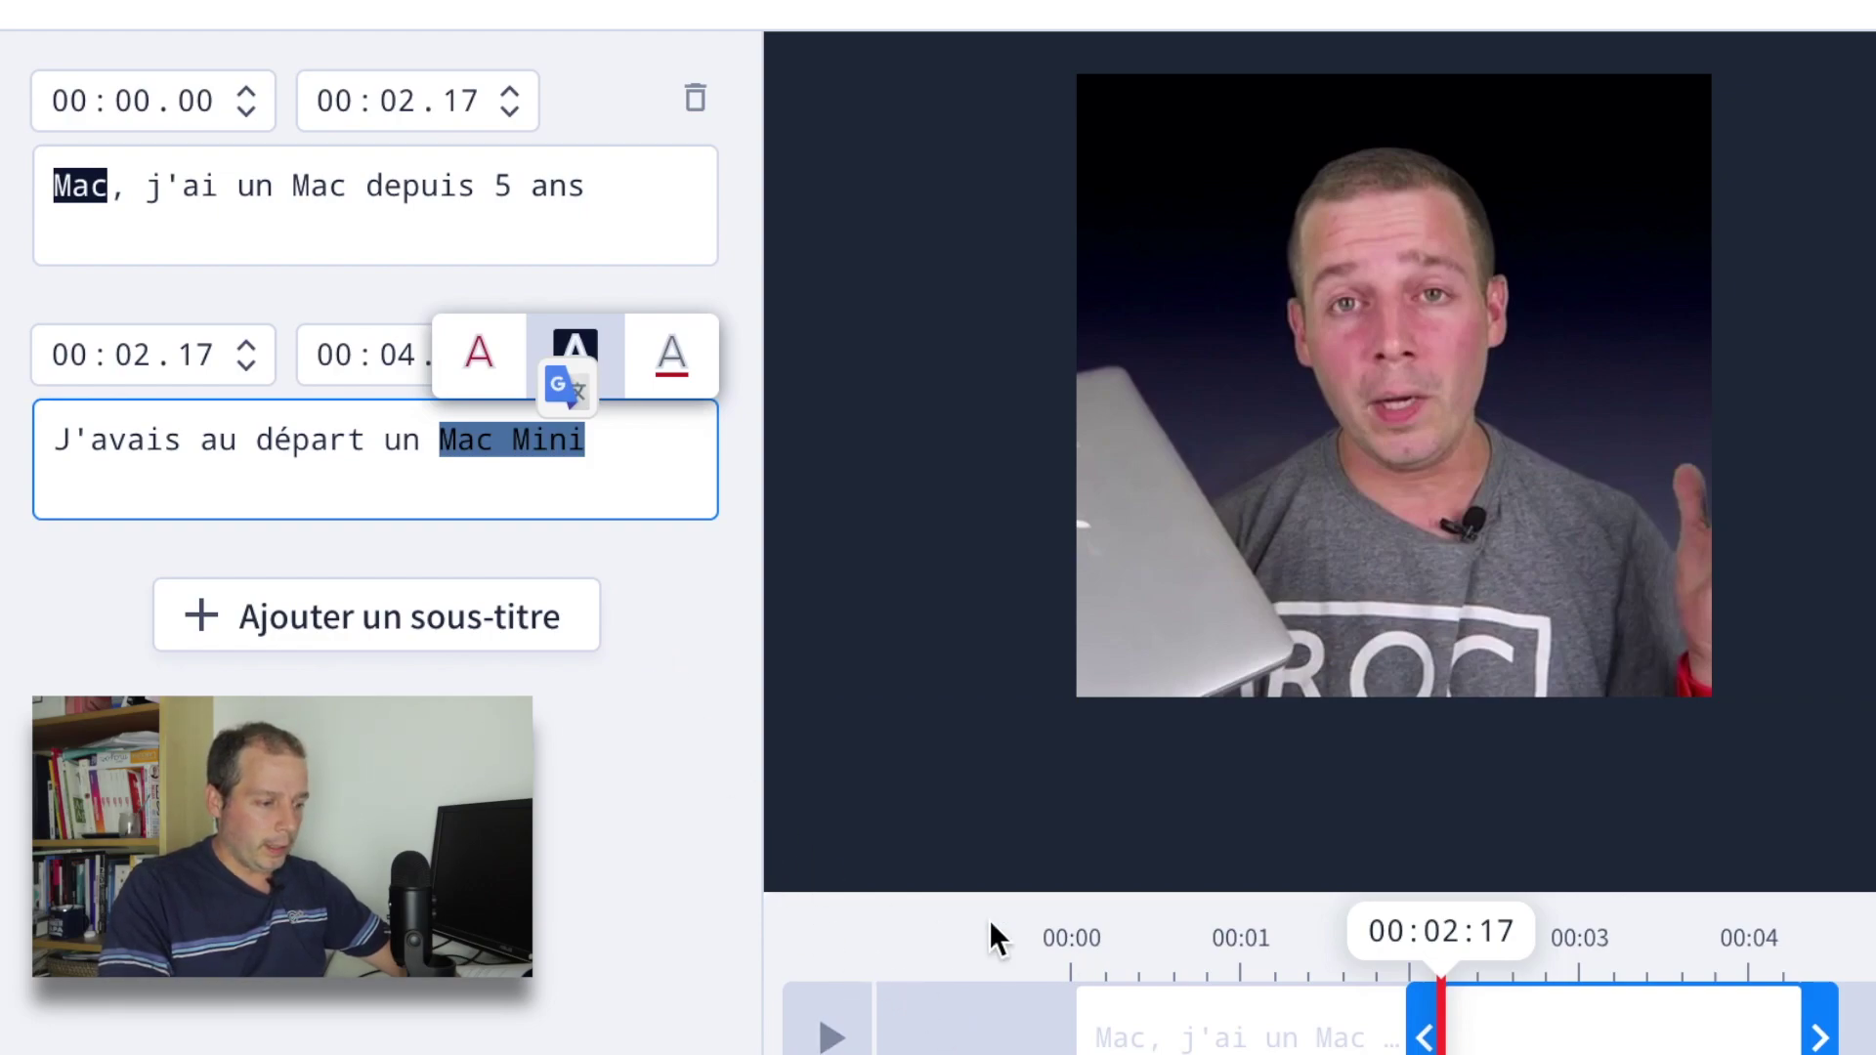
Step: Play the subtitled clip, validate the advanced subtitles and update the screen 03 preview
click(828, 1037)
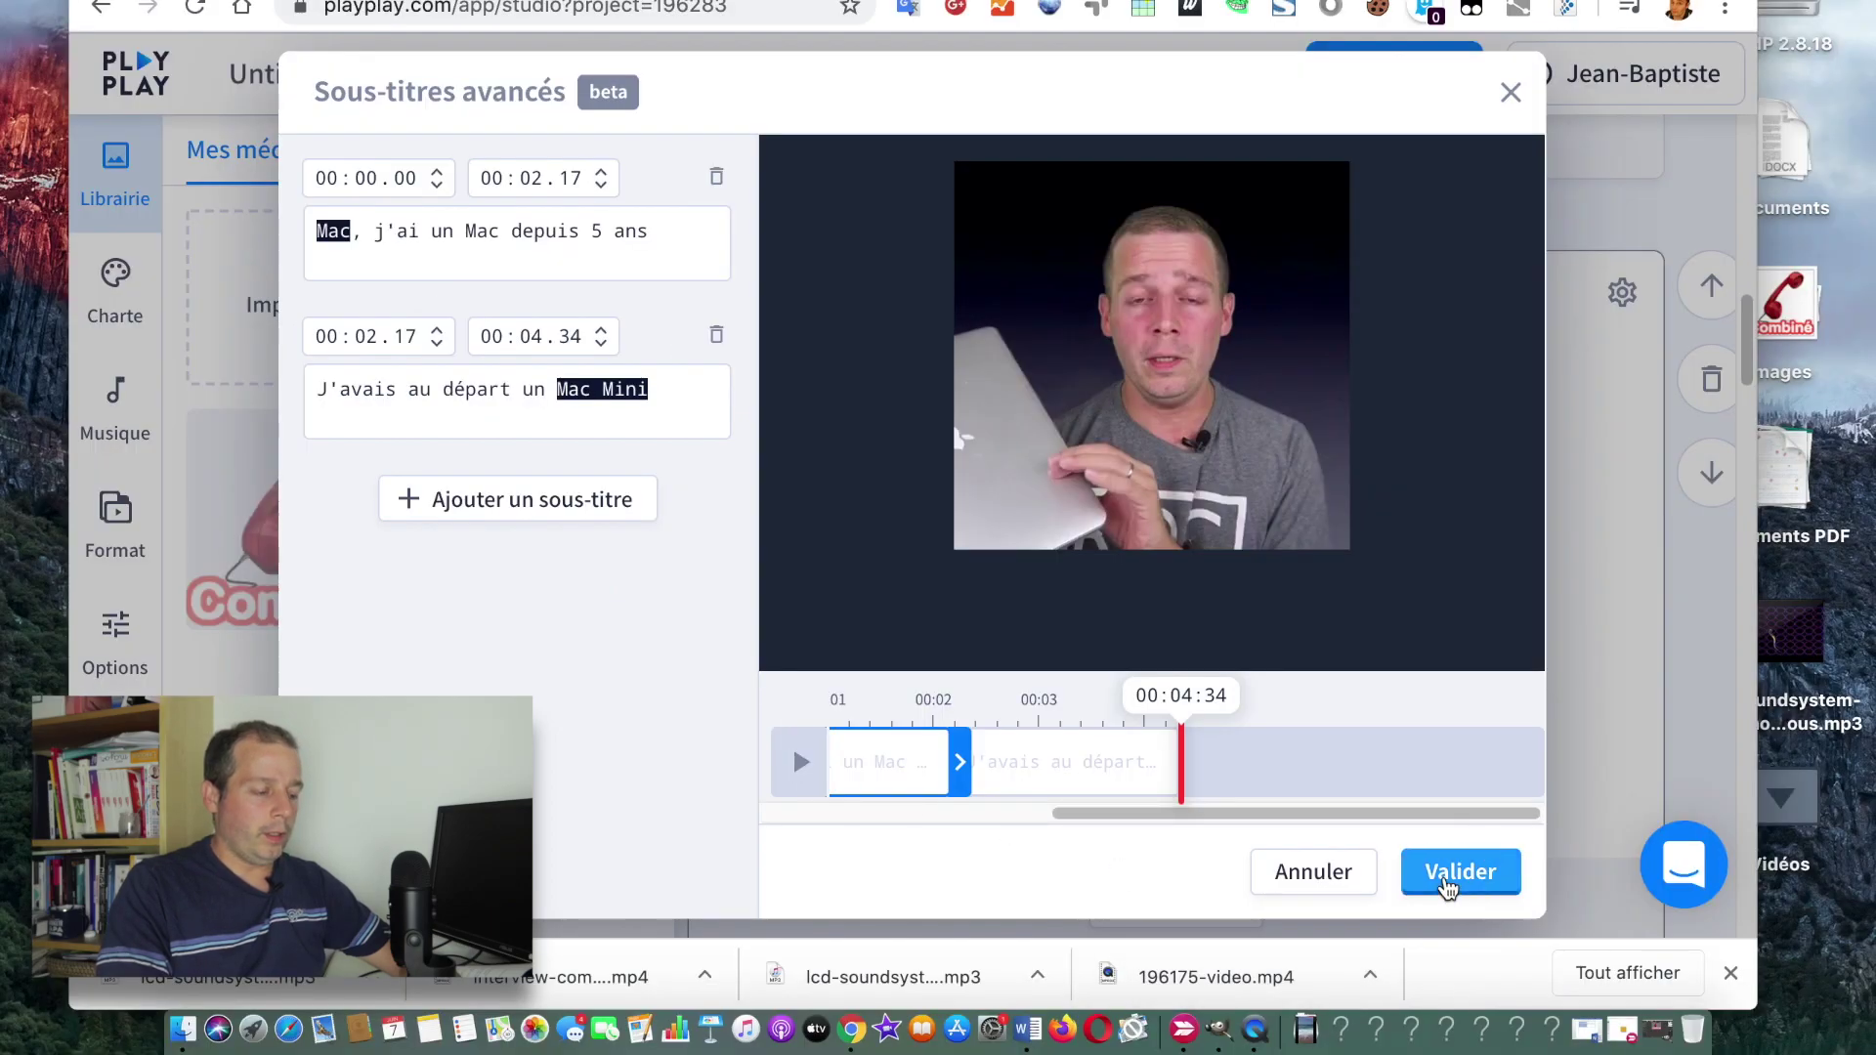
click(1446, 884)
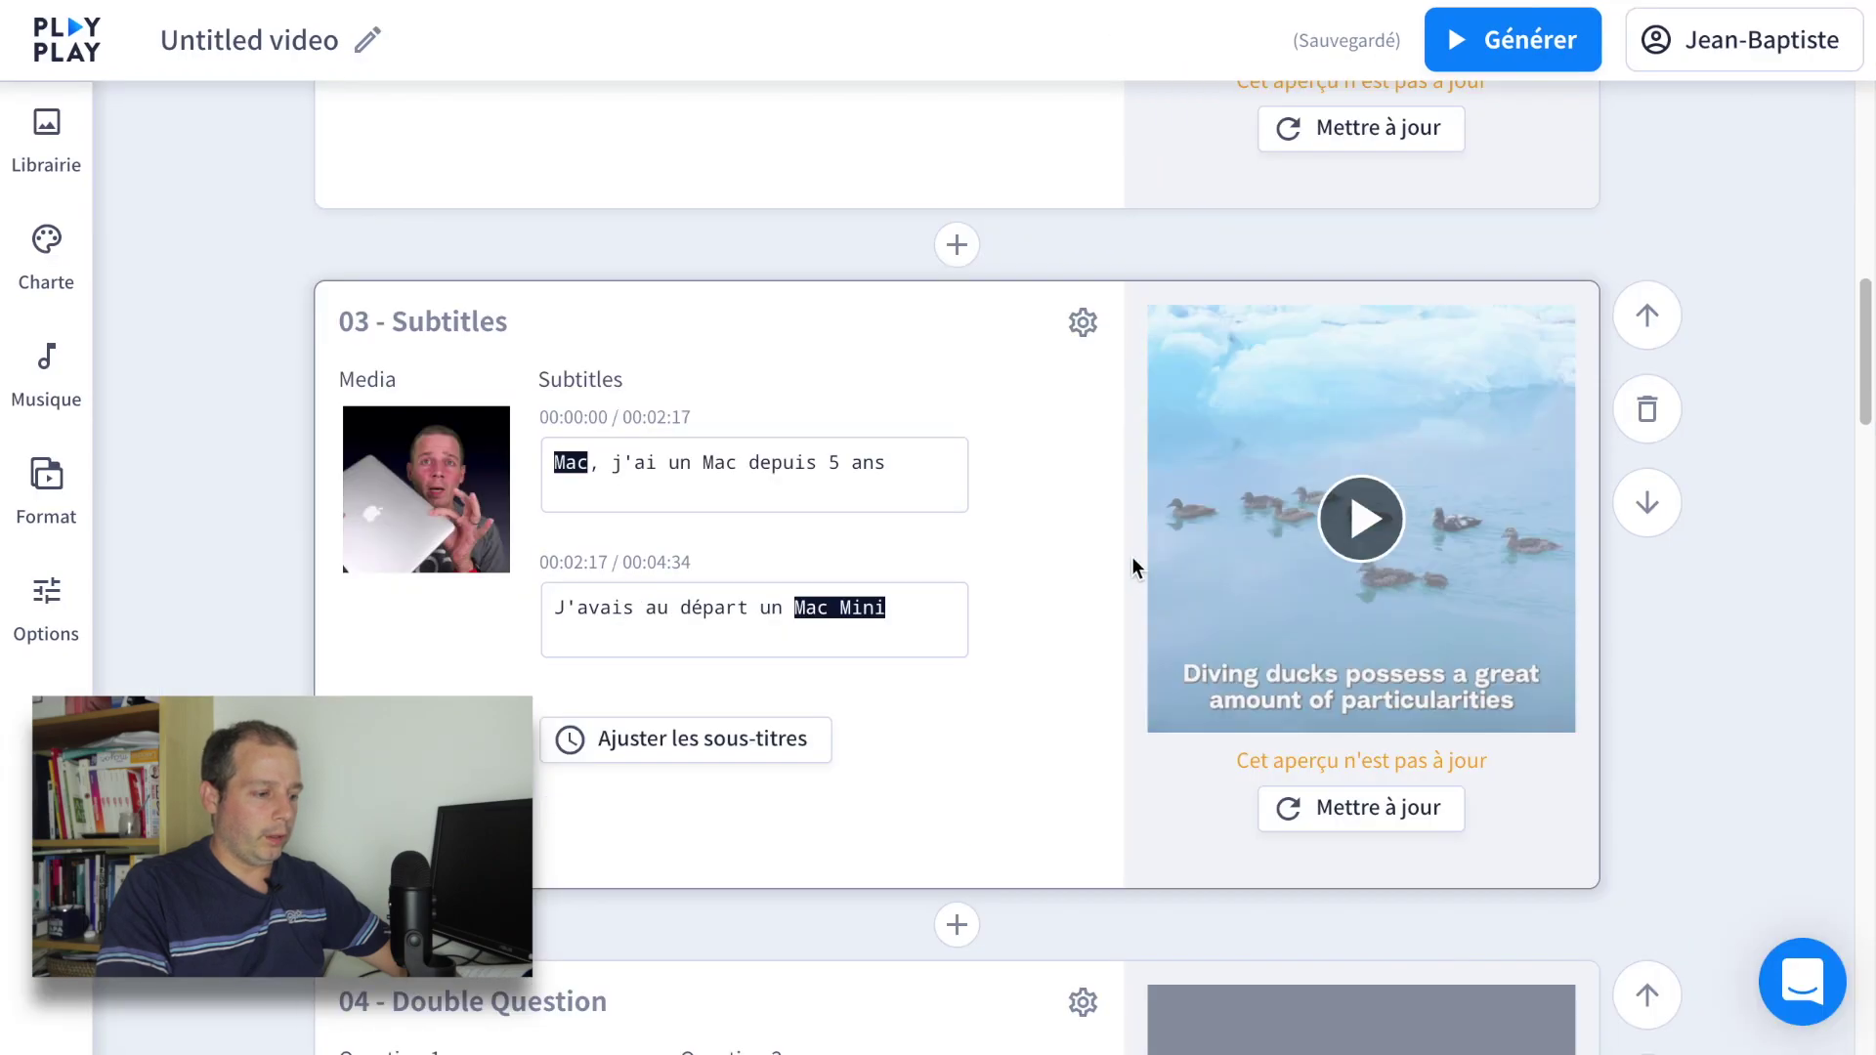
click(1377, 821)
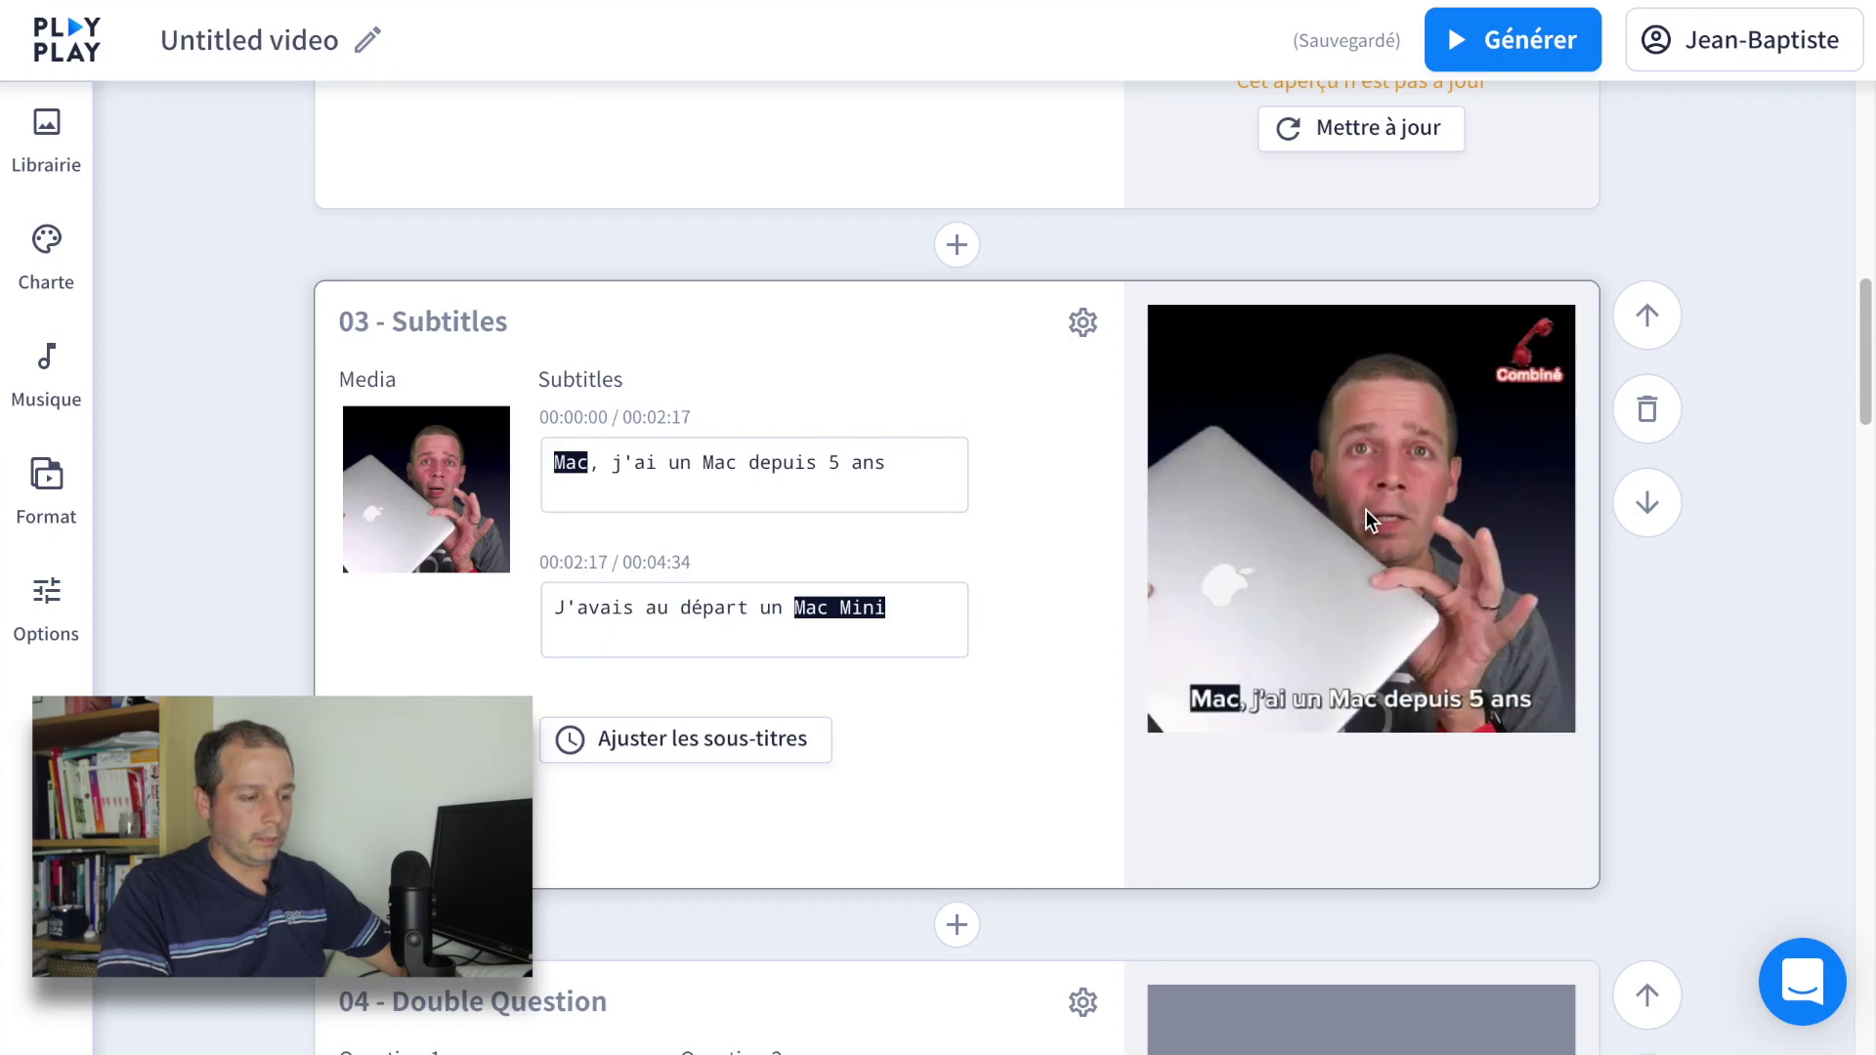
Step: Review the remaining template screens, from the 04 Double Question screen to the 08 Contact Us screen
scroll(1426, 664, down, 7)
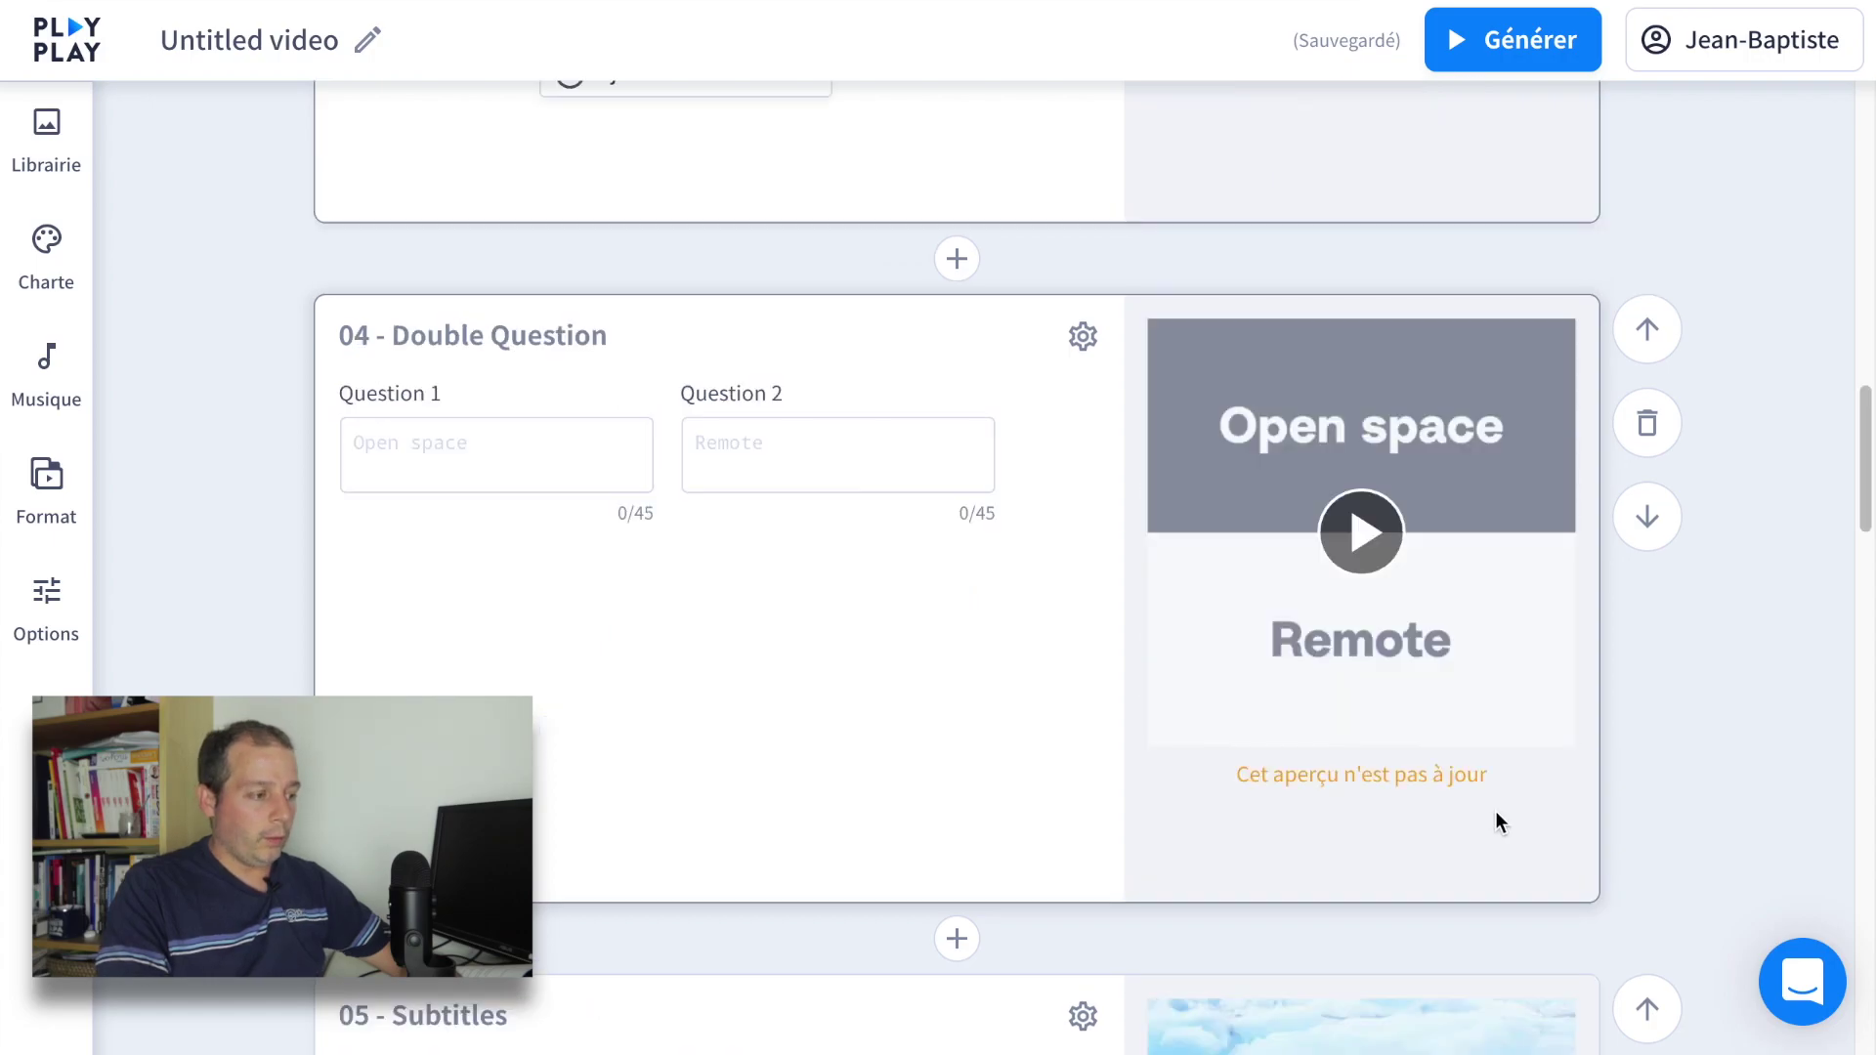
scroll(1085, 686, down, 14)
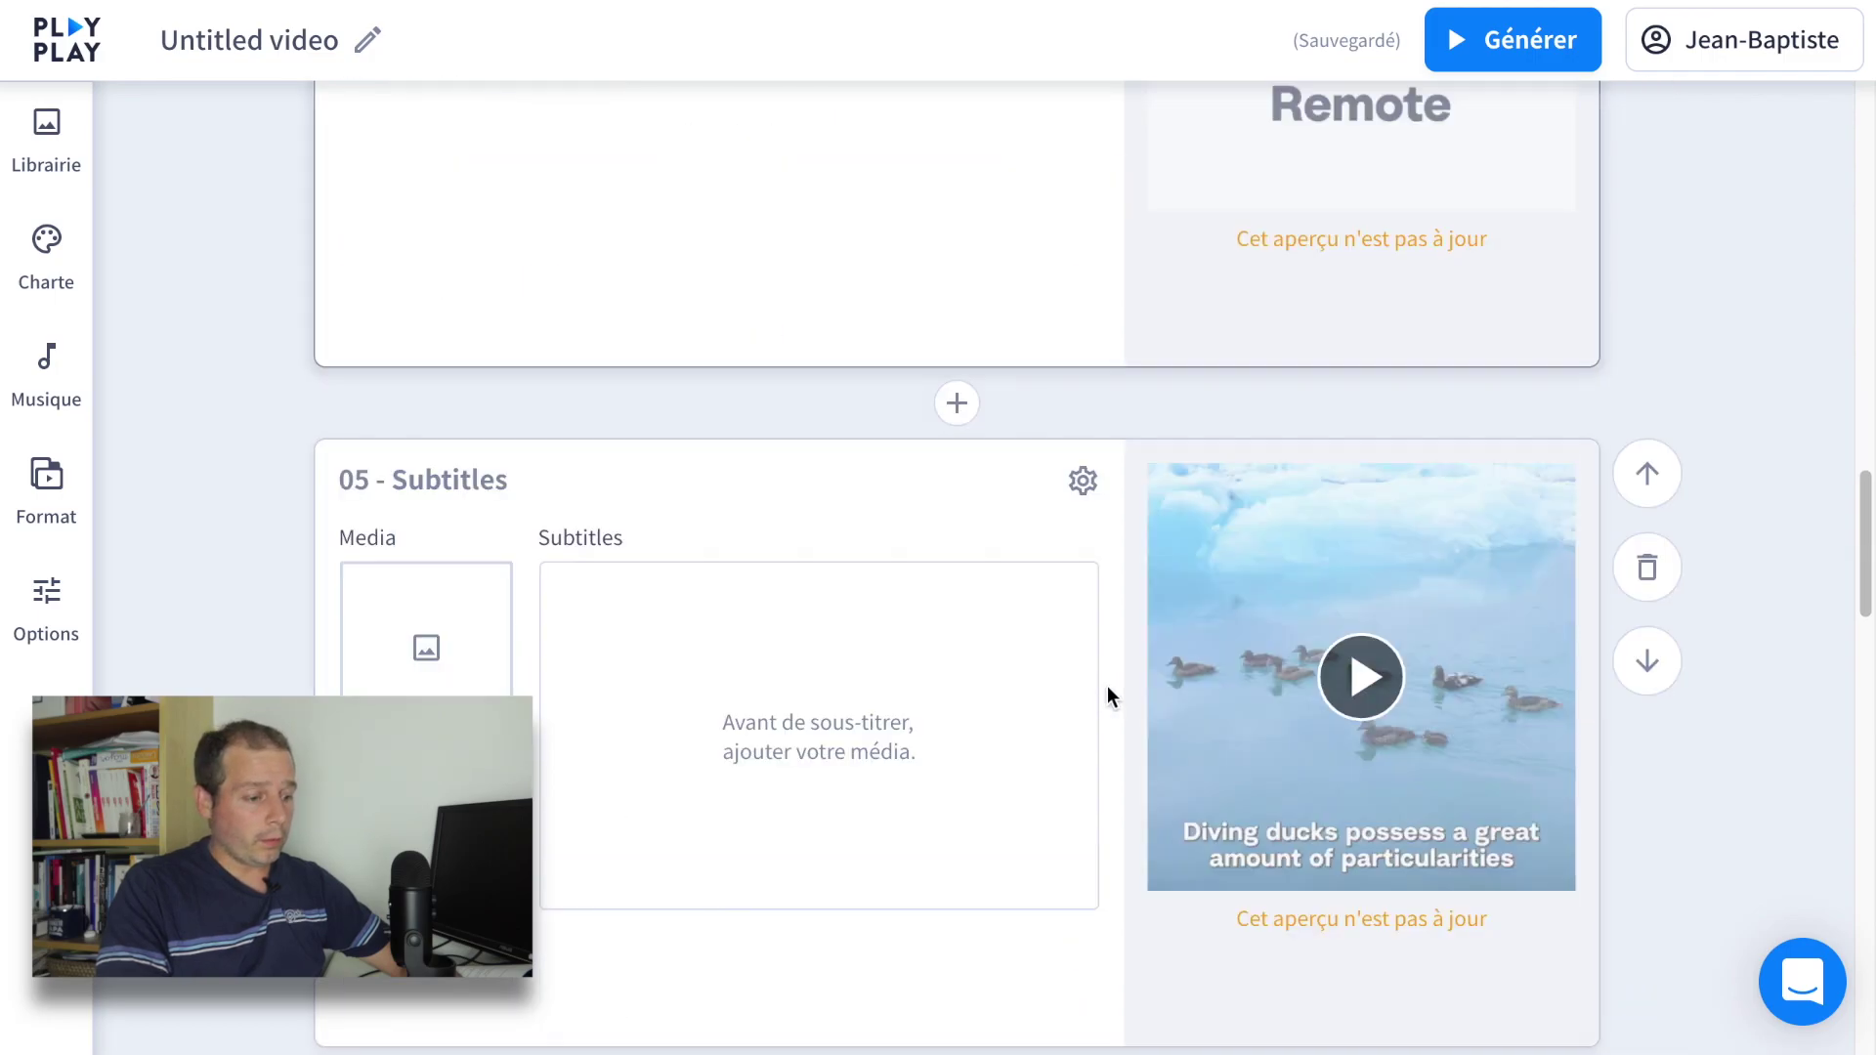
scroll(1116, 689, down, 3)
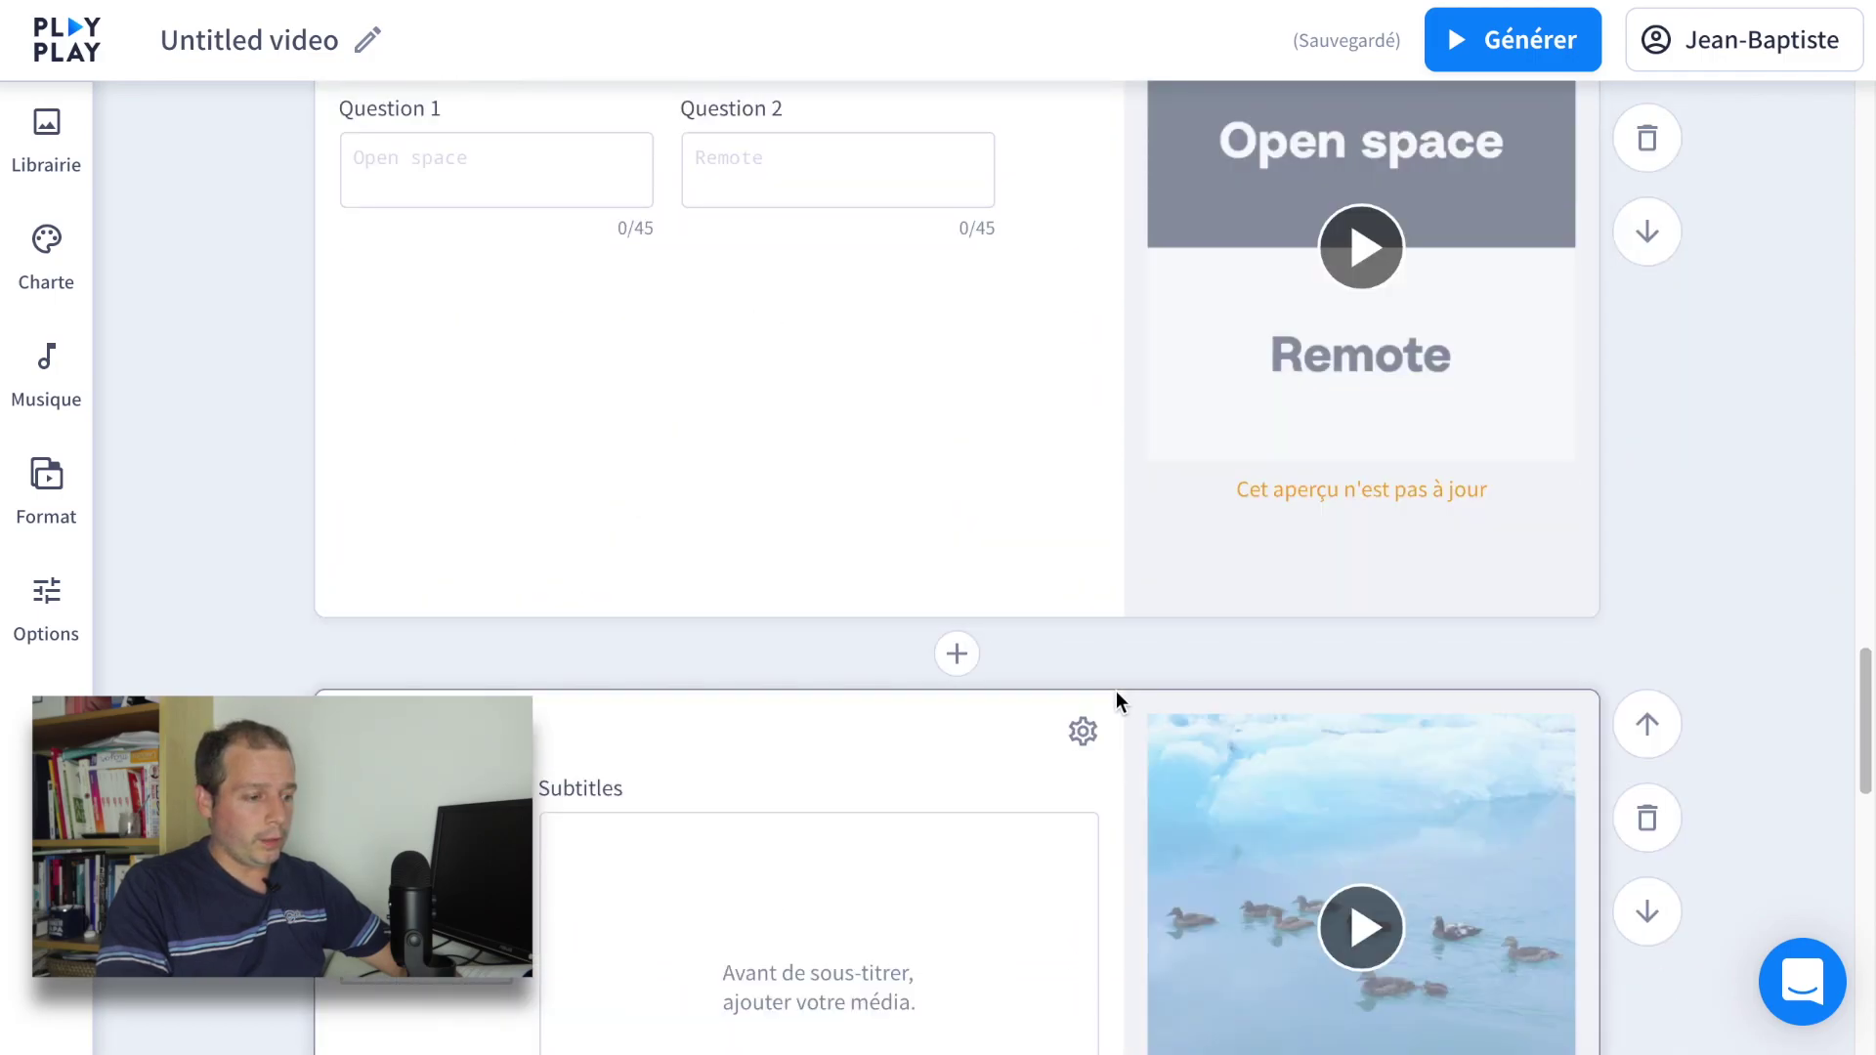
scroll(1117, 691, up, 9)
scroll(1116, 692, down, 14)
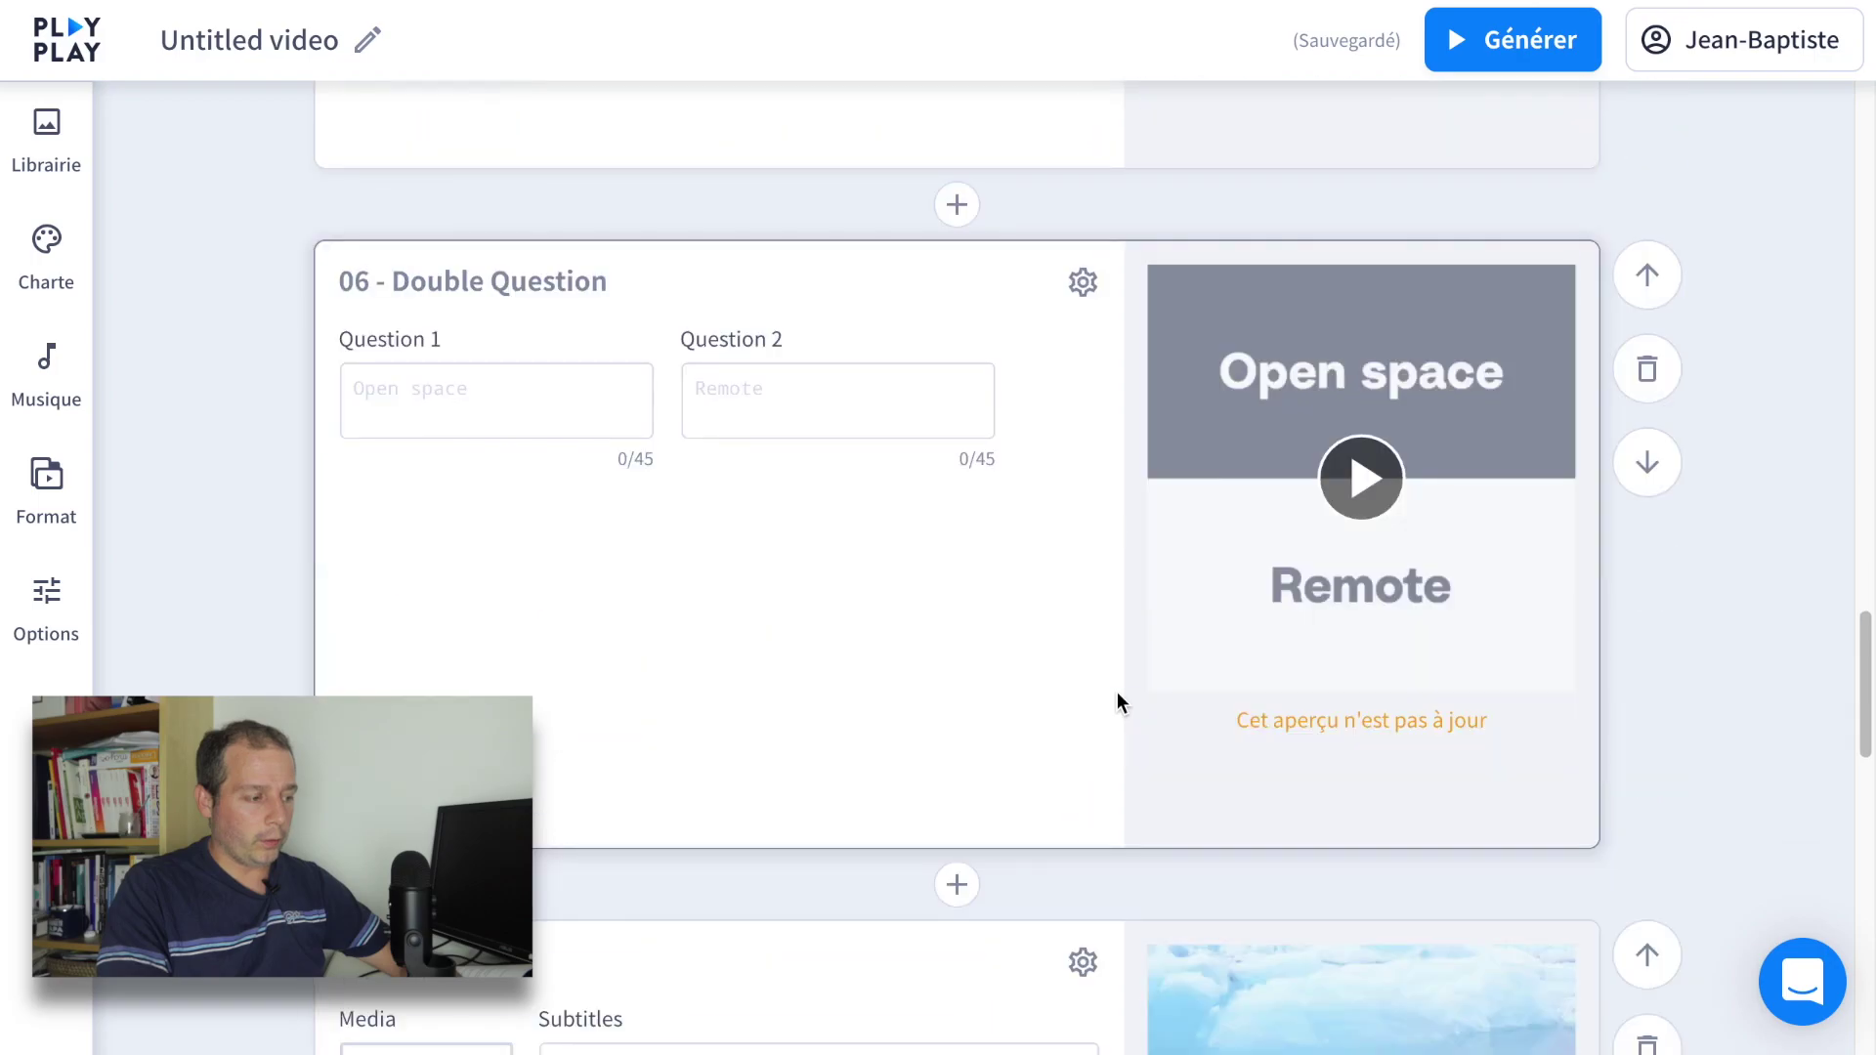
scroll(1116, 692, up, 7)
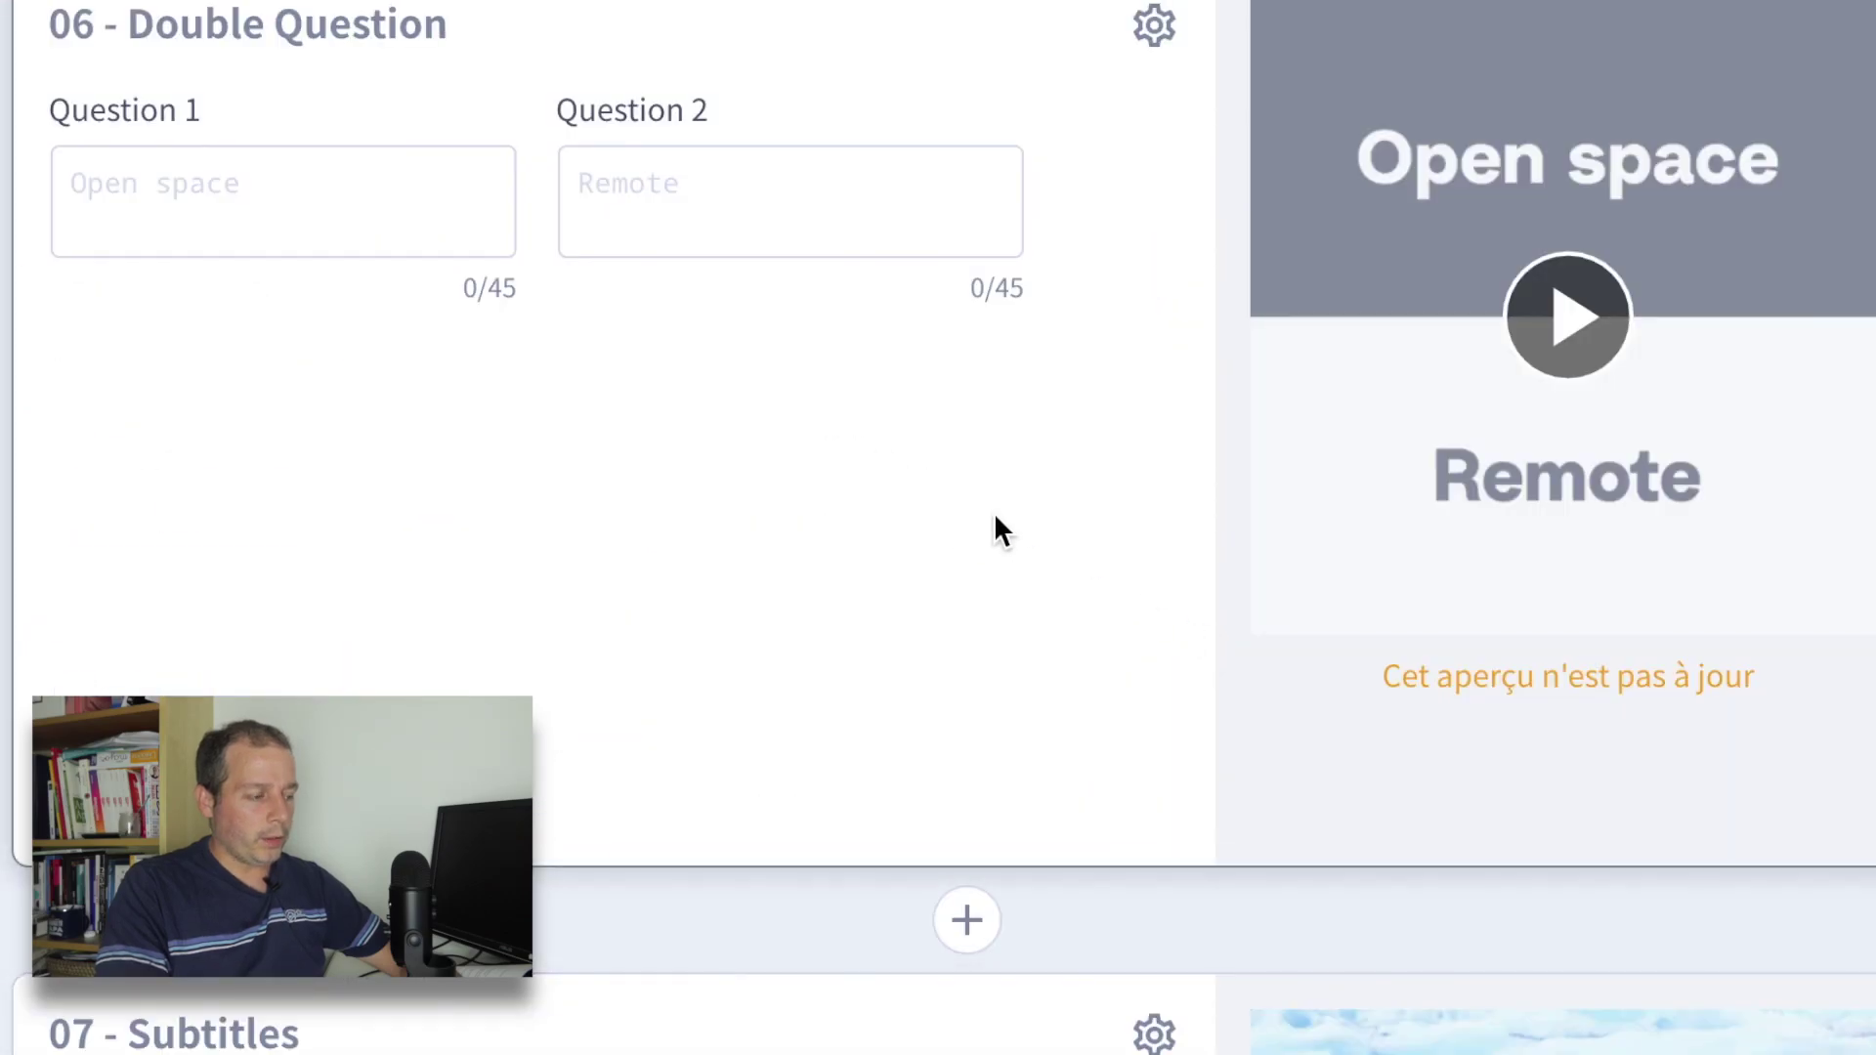
scroll(1070, 555, up, 12)
scroll(1072, 568, up, 9)
scroll(1072, 567, down, 20)
scroll(1072, 567, down, 8)
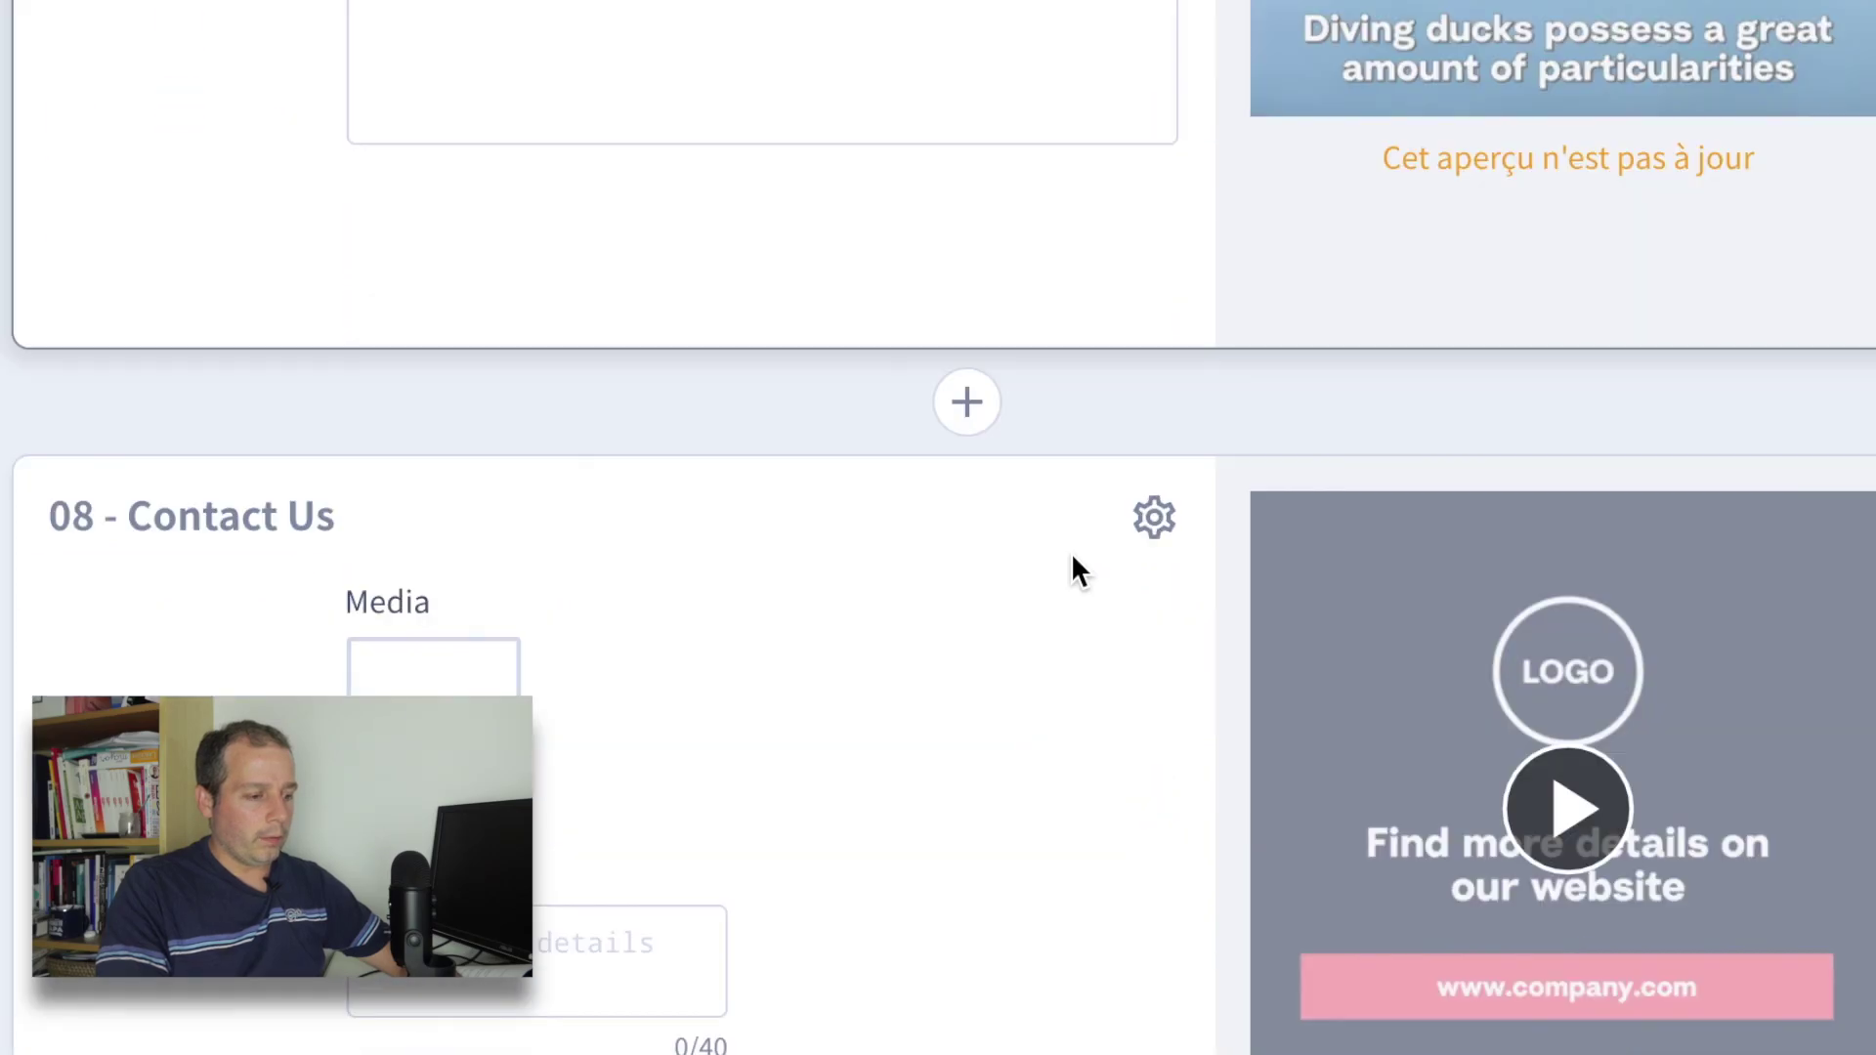
scroll(1071, 568, up, 4)
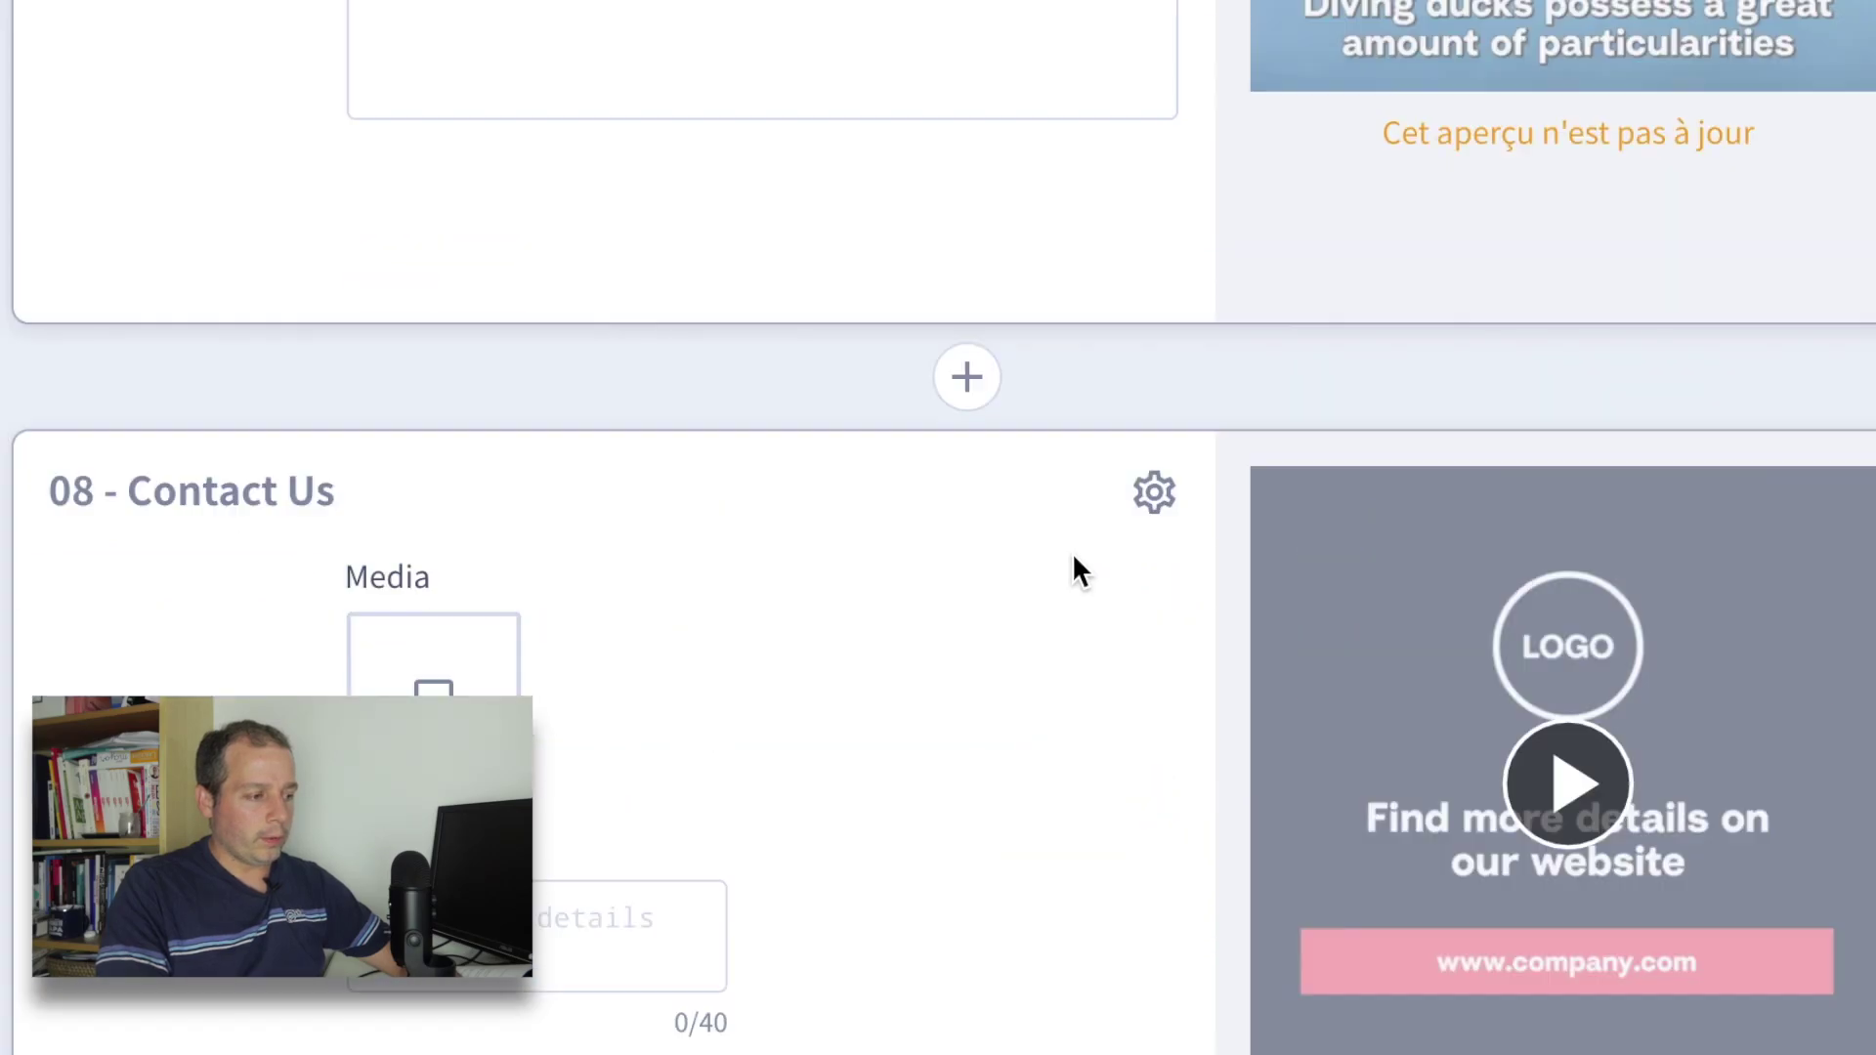
Step: Insert a Double Question screen from the Interview category just before the Contact Us screen
click(969, 381)
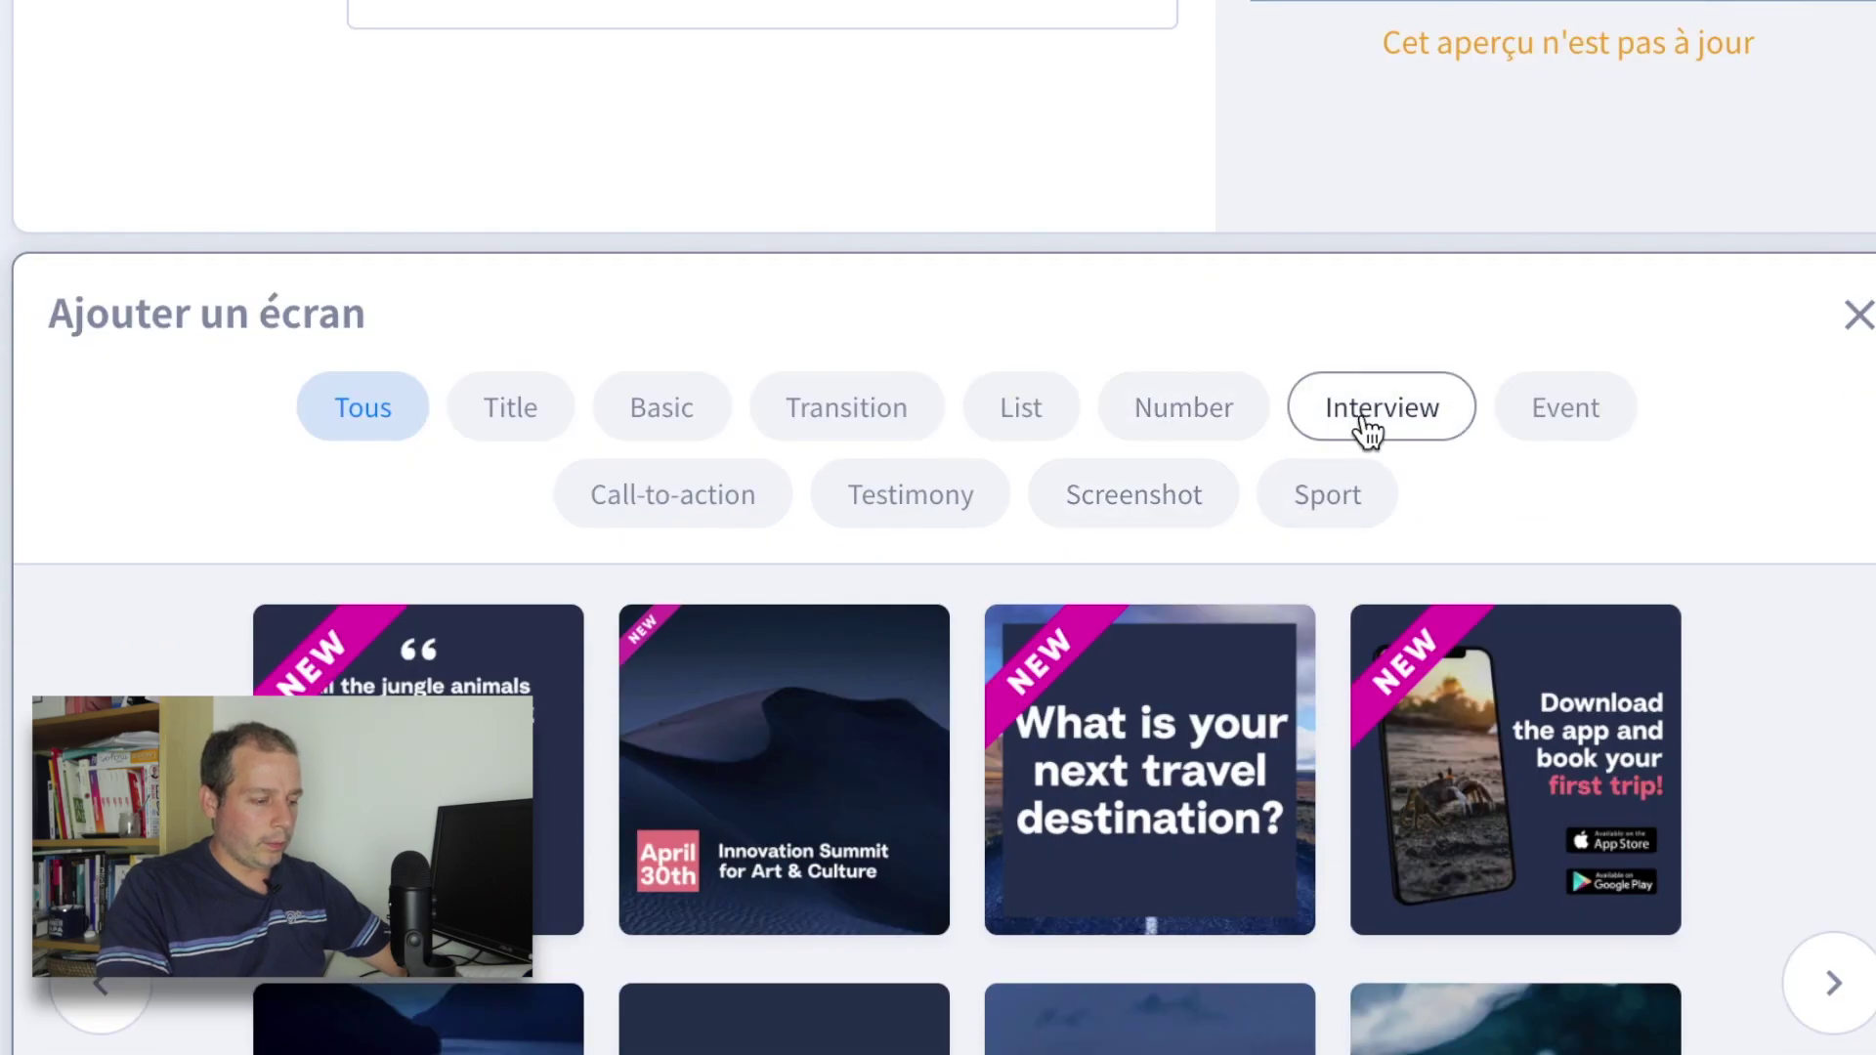
click(1369, 430)
click(1555, 730)
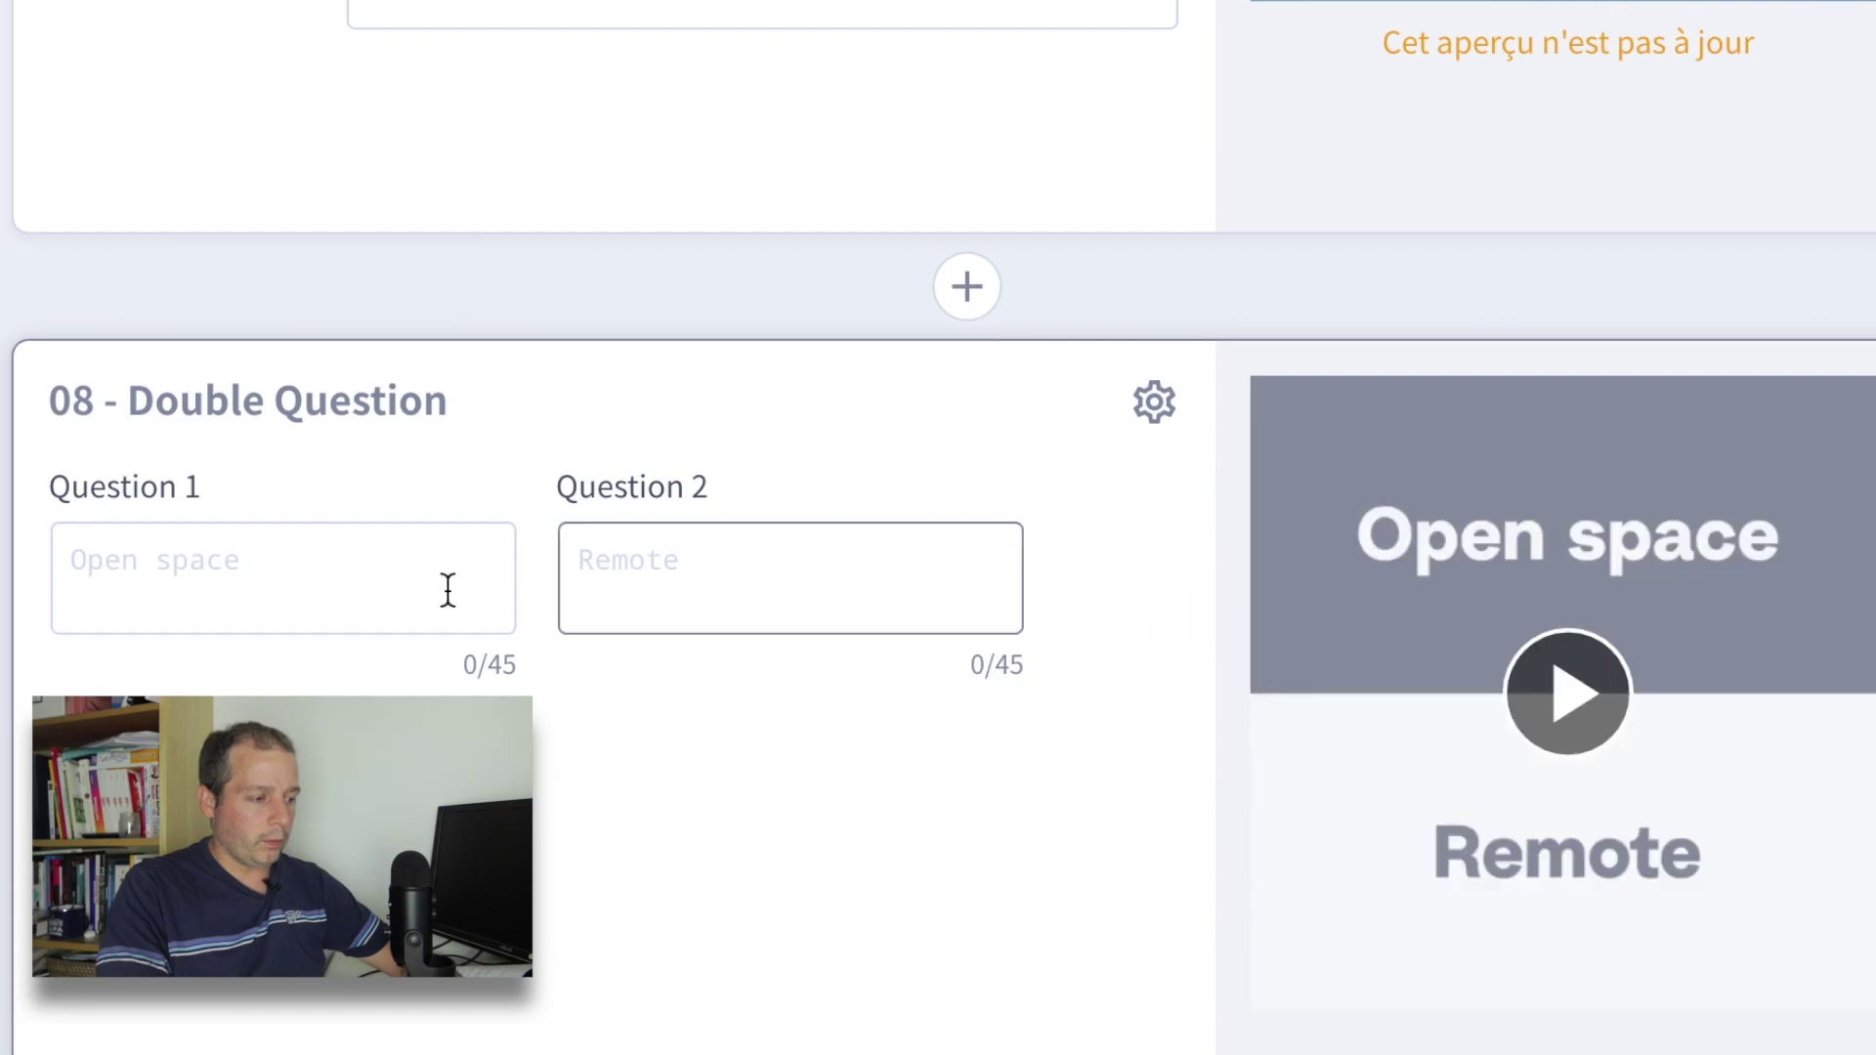
Step: Enter "Android" as Question 1 and "iPhone" as Question 2 on screen 08 and update its preview
click(349, 562)
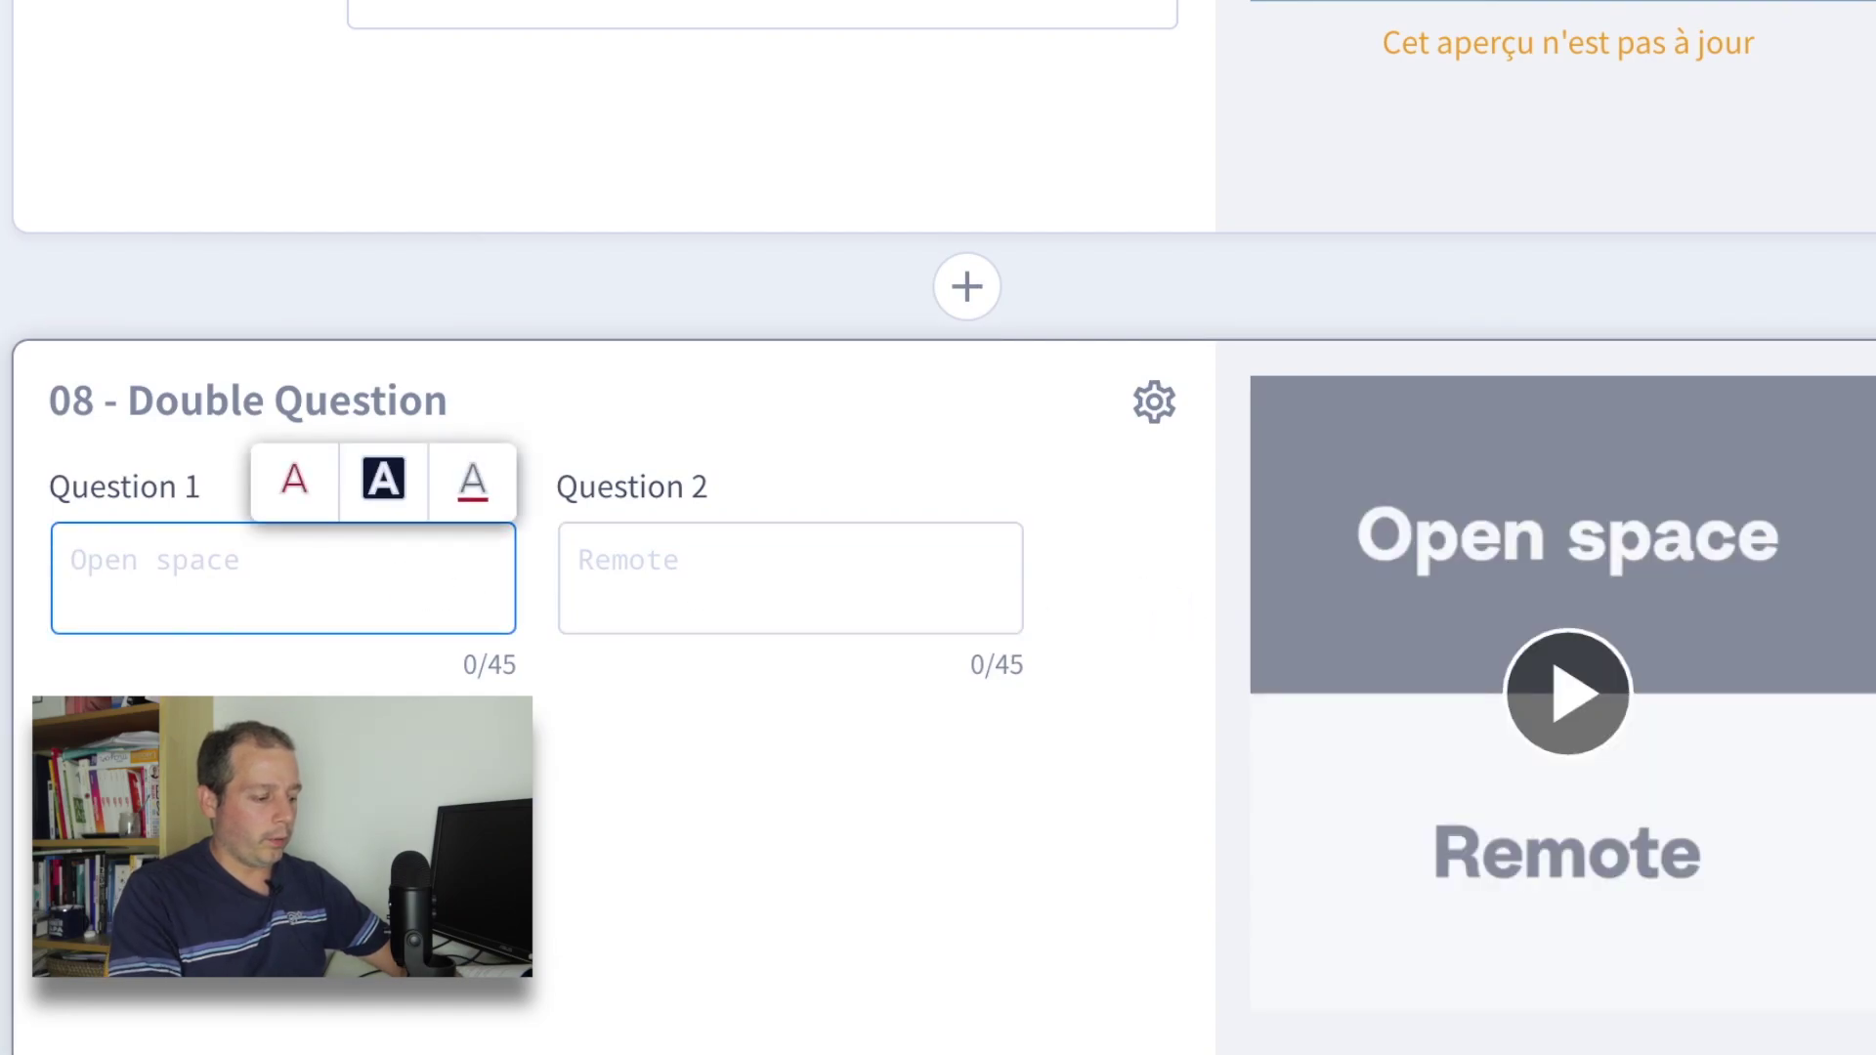
click(578, 562)
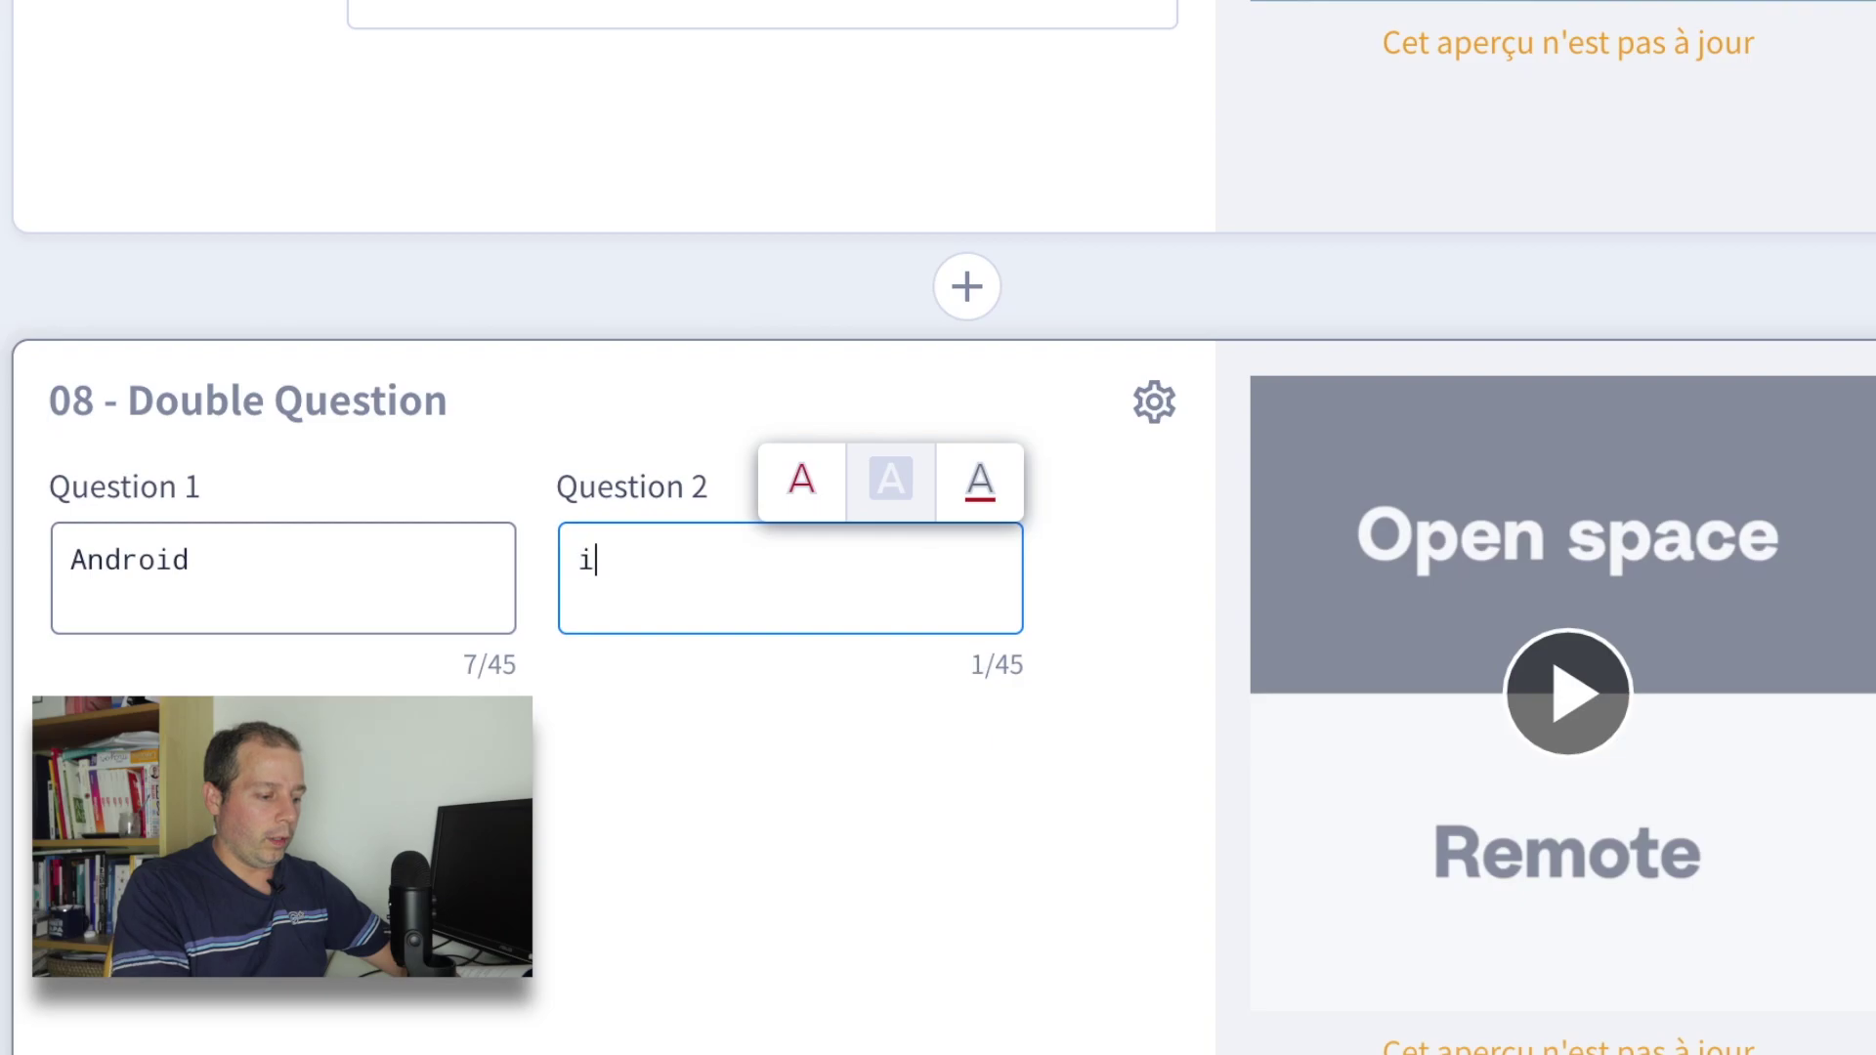
click(825, 807)
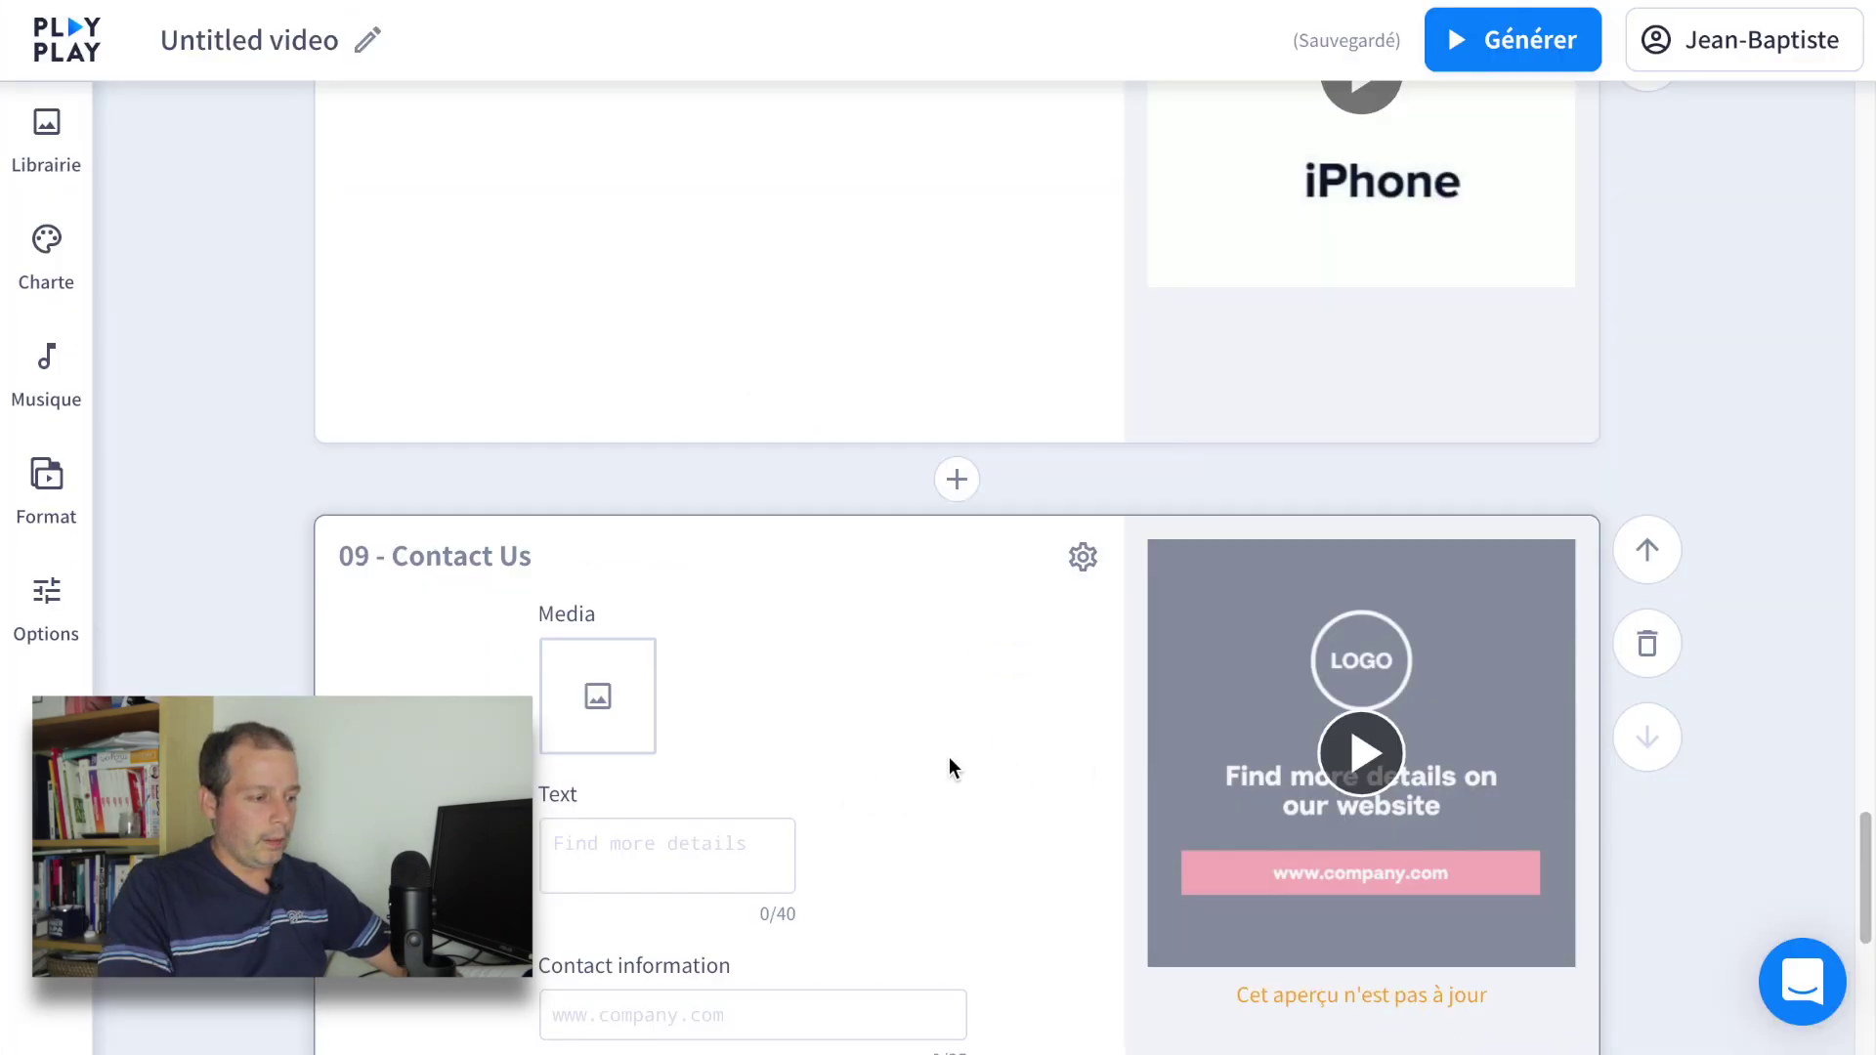
Step: Insert a Subtitles screen from the Interview category between the Android/iPhone question screen and the Contact Us screen
scroll(952, 757, up, 2)
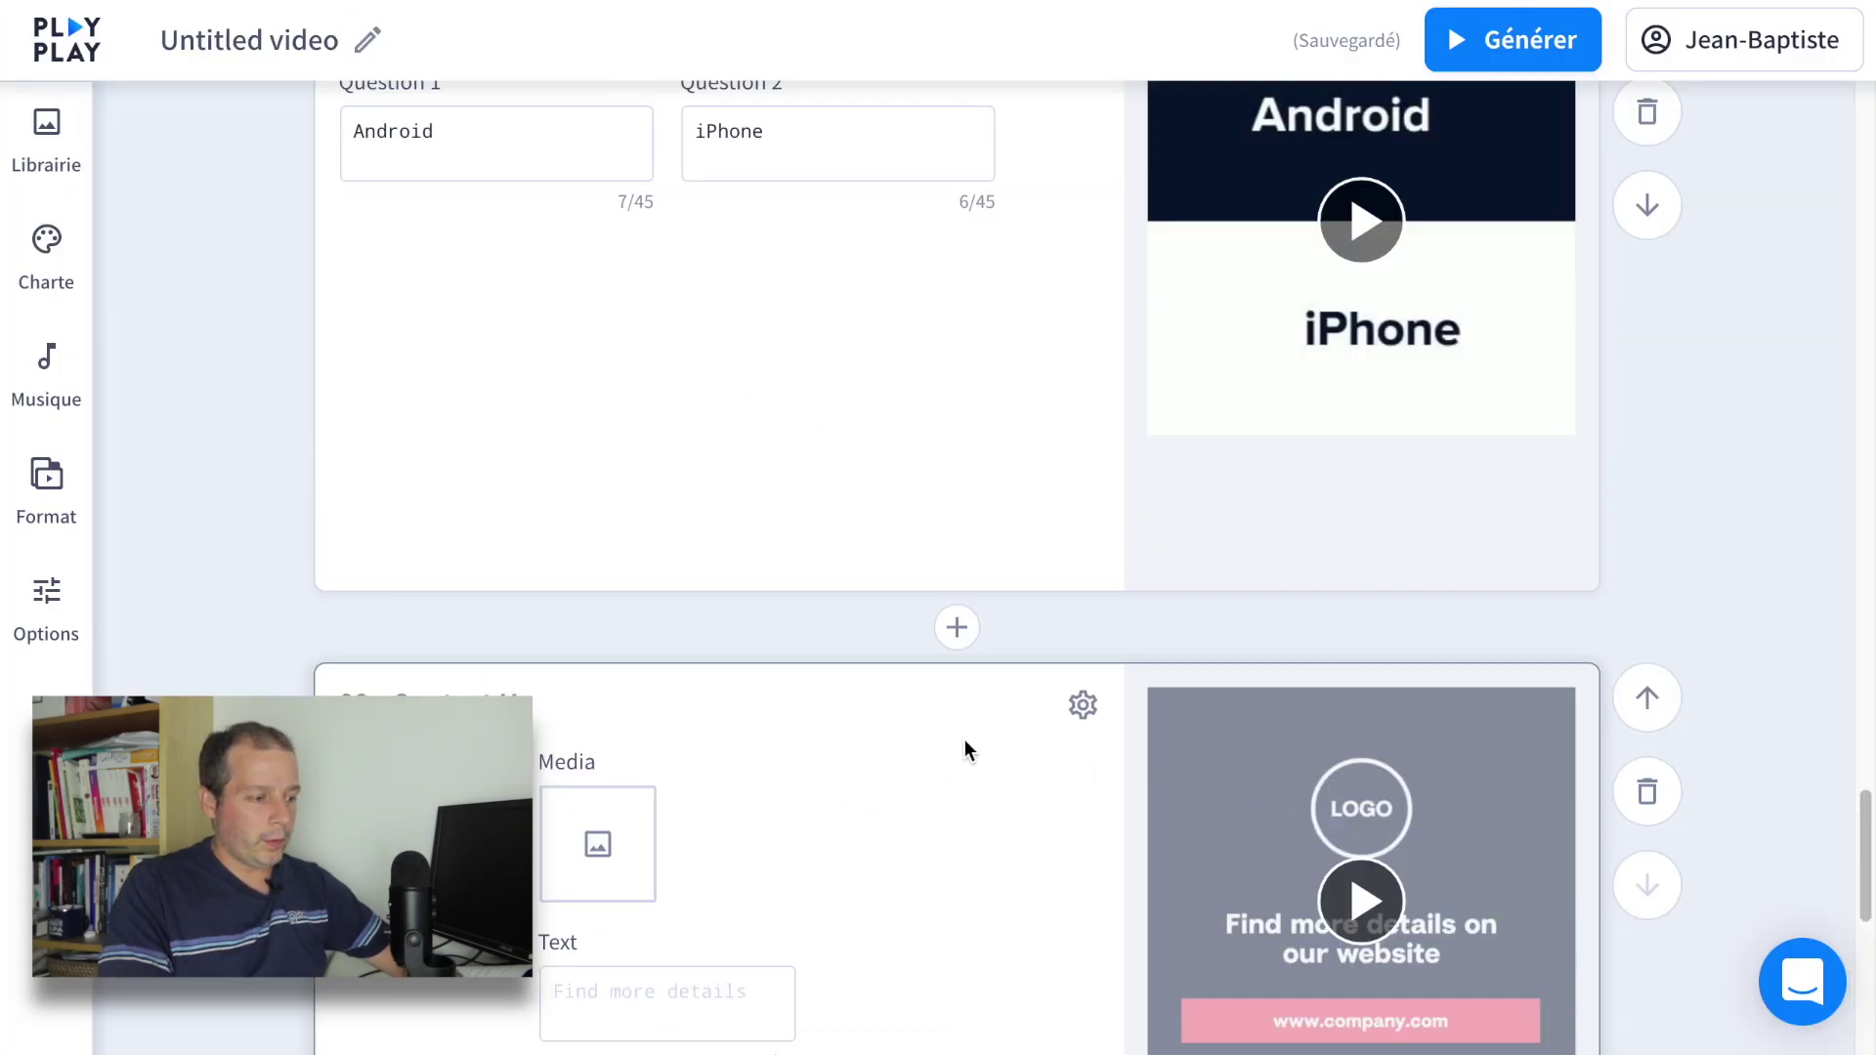
click(955, 635)
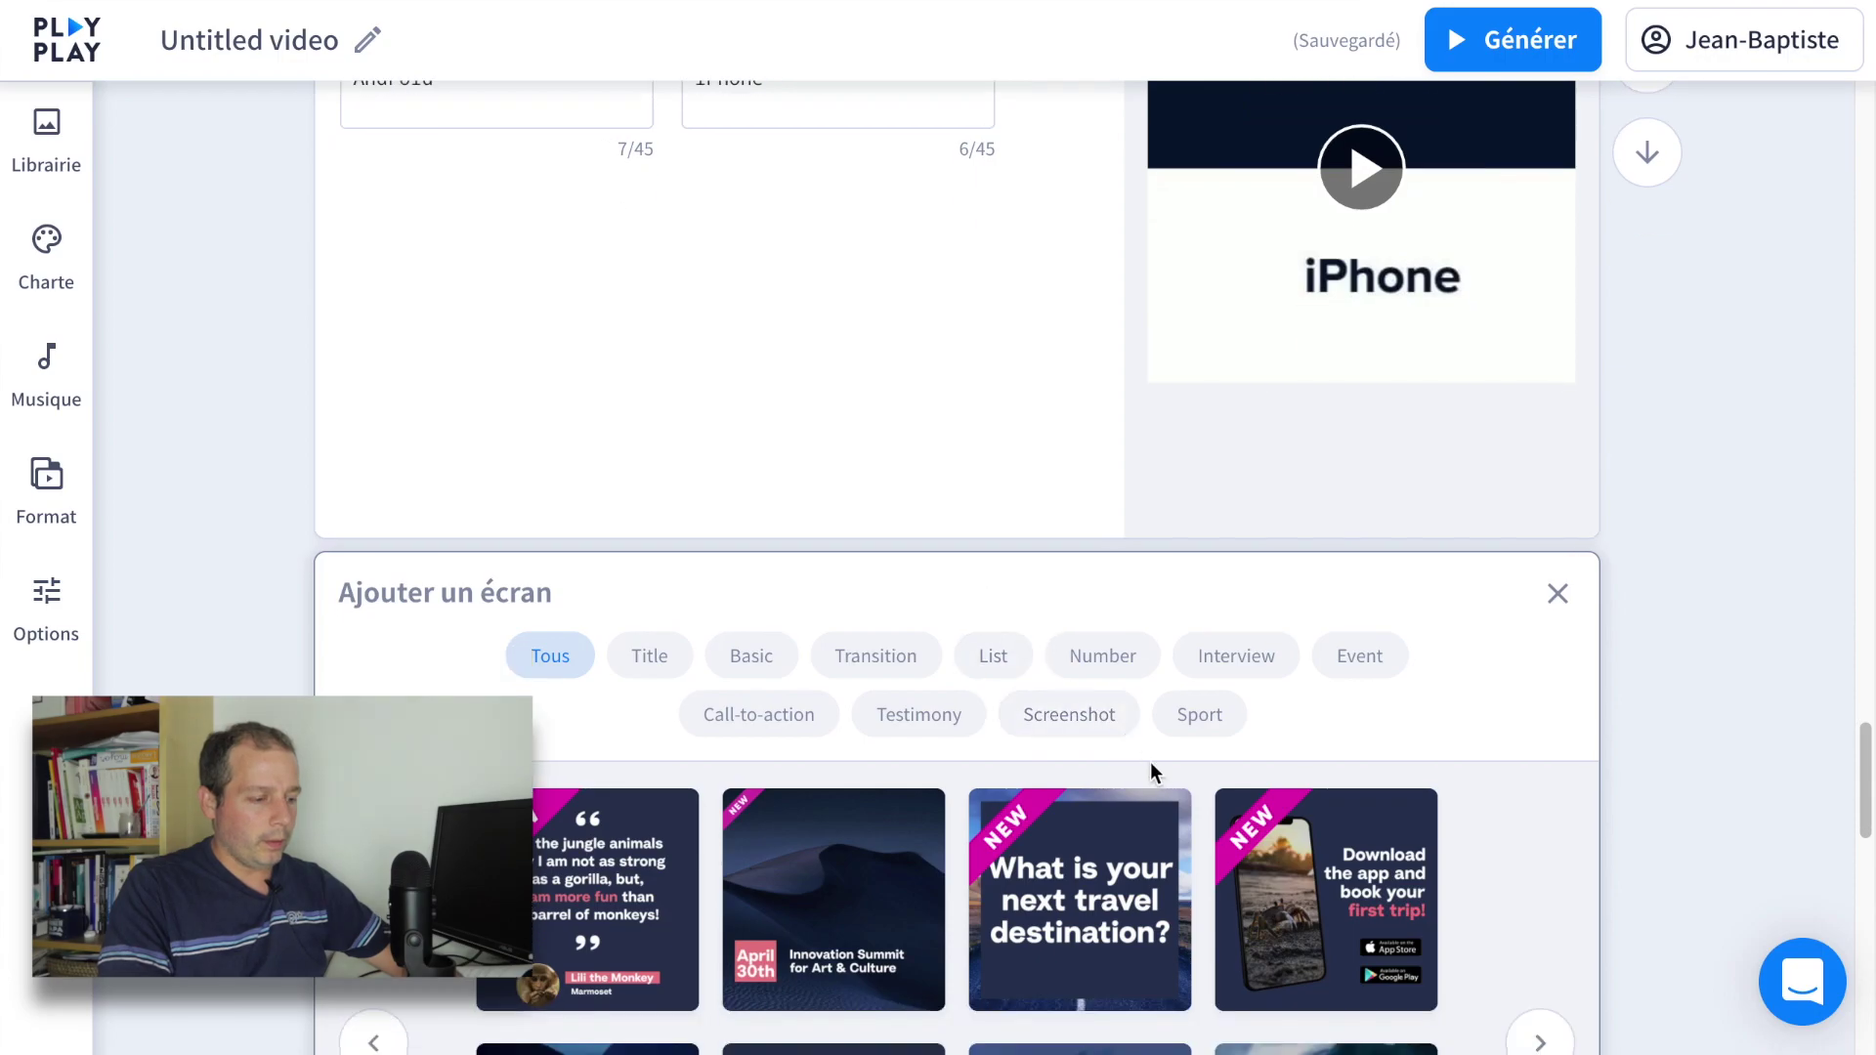
scroll(1153, 762, down, 3)
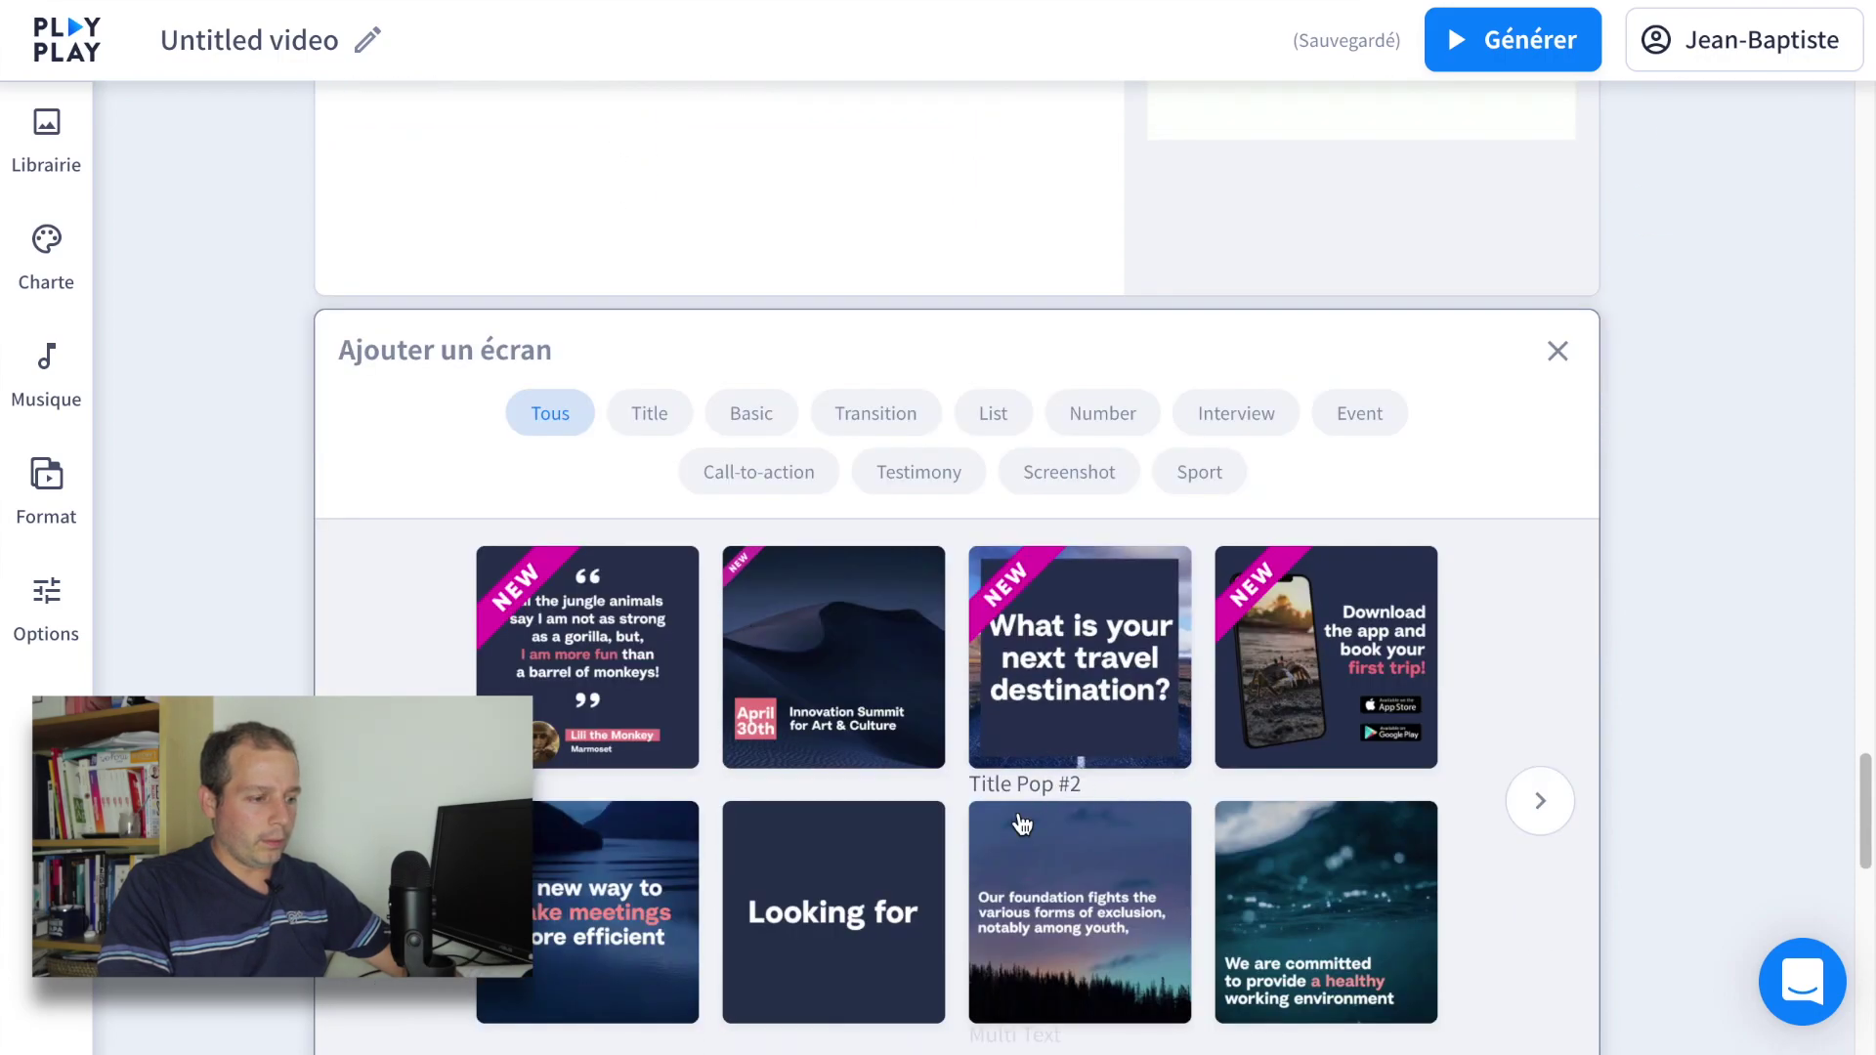
click(1225, 434)
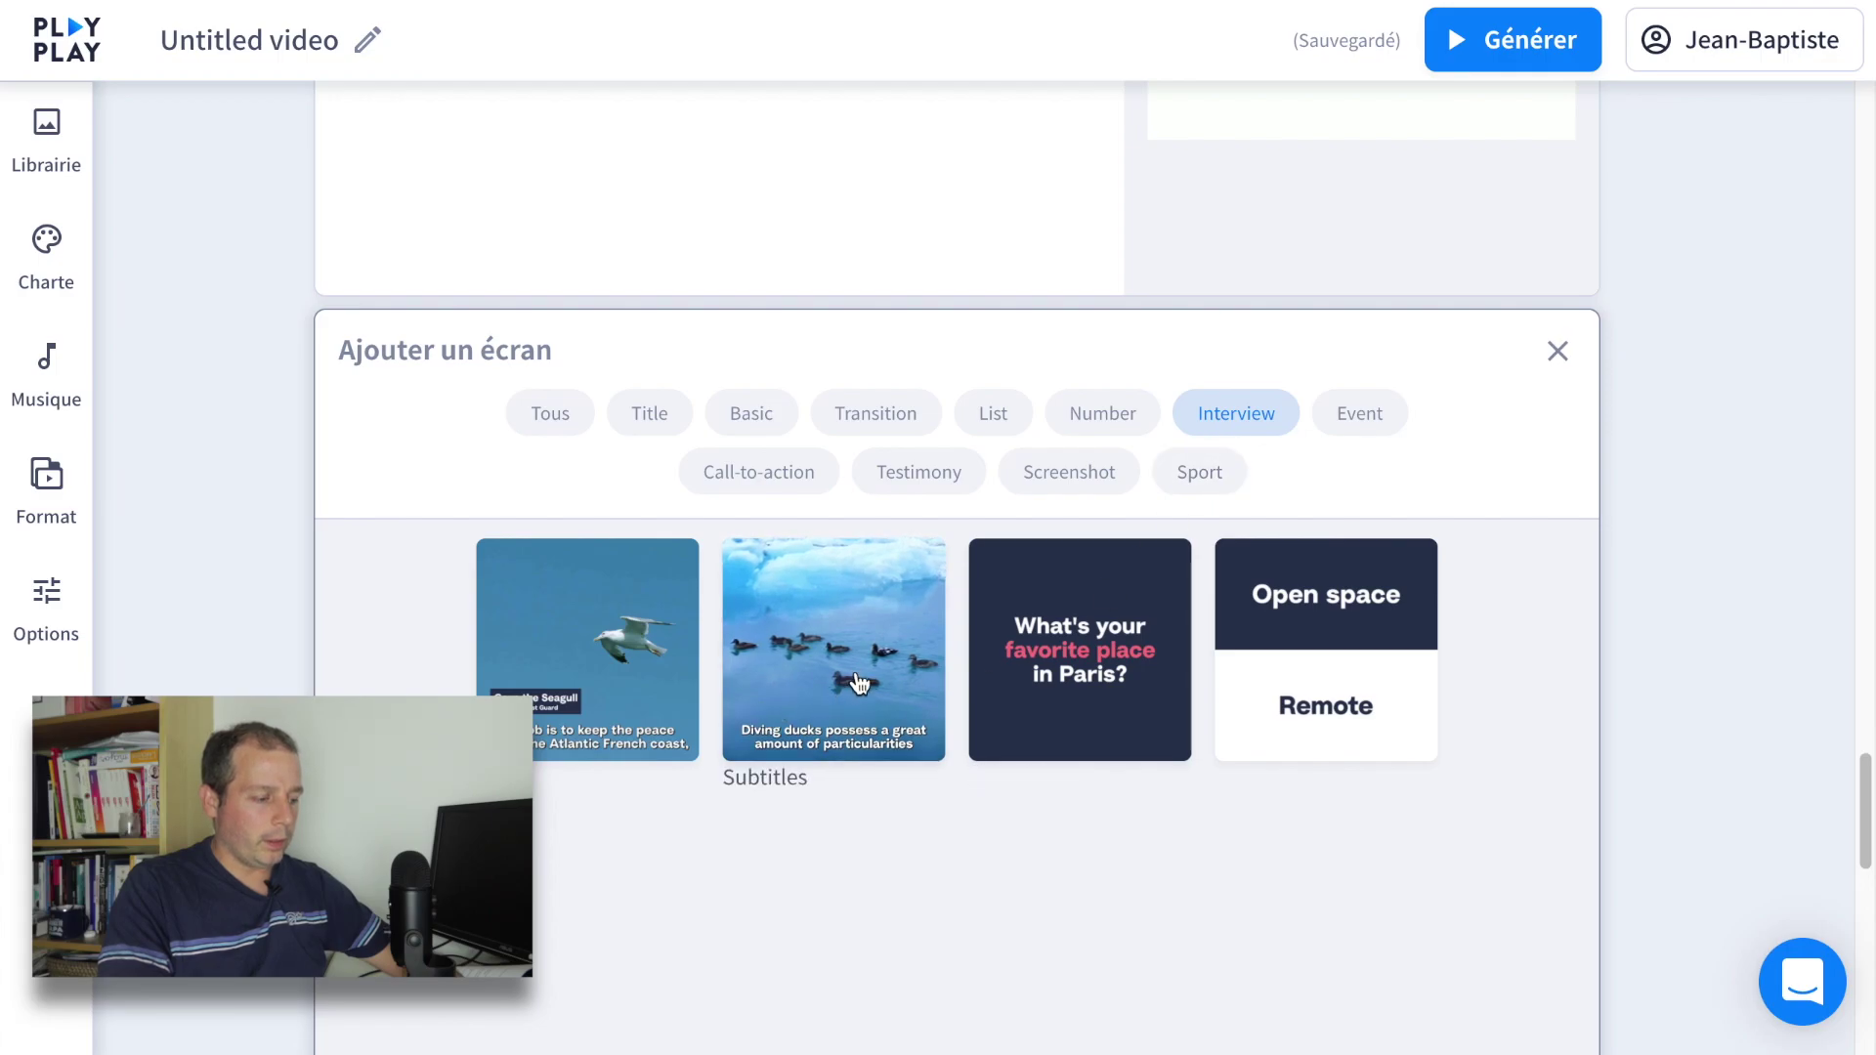
click(825, 691)
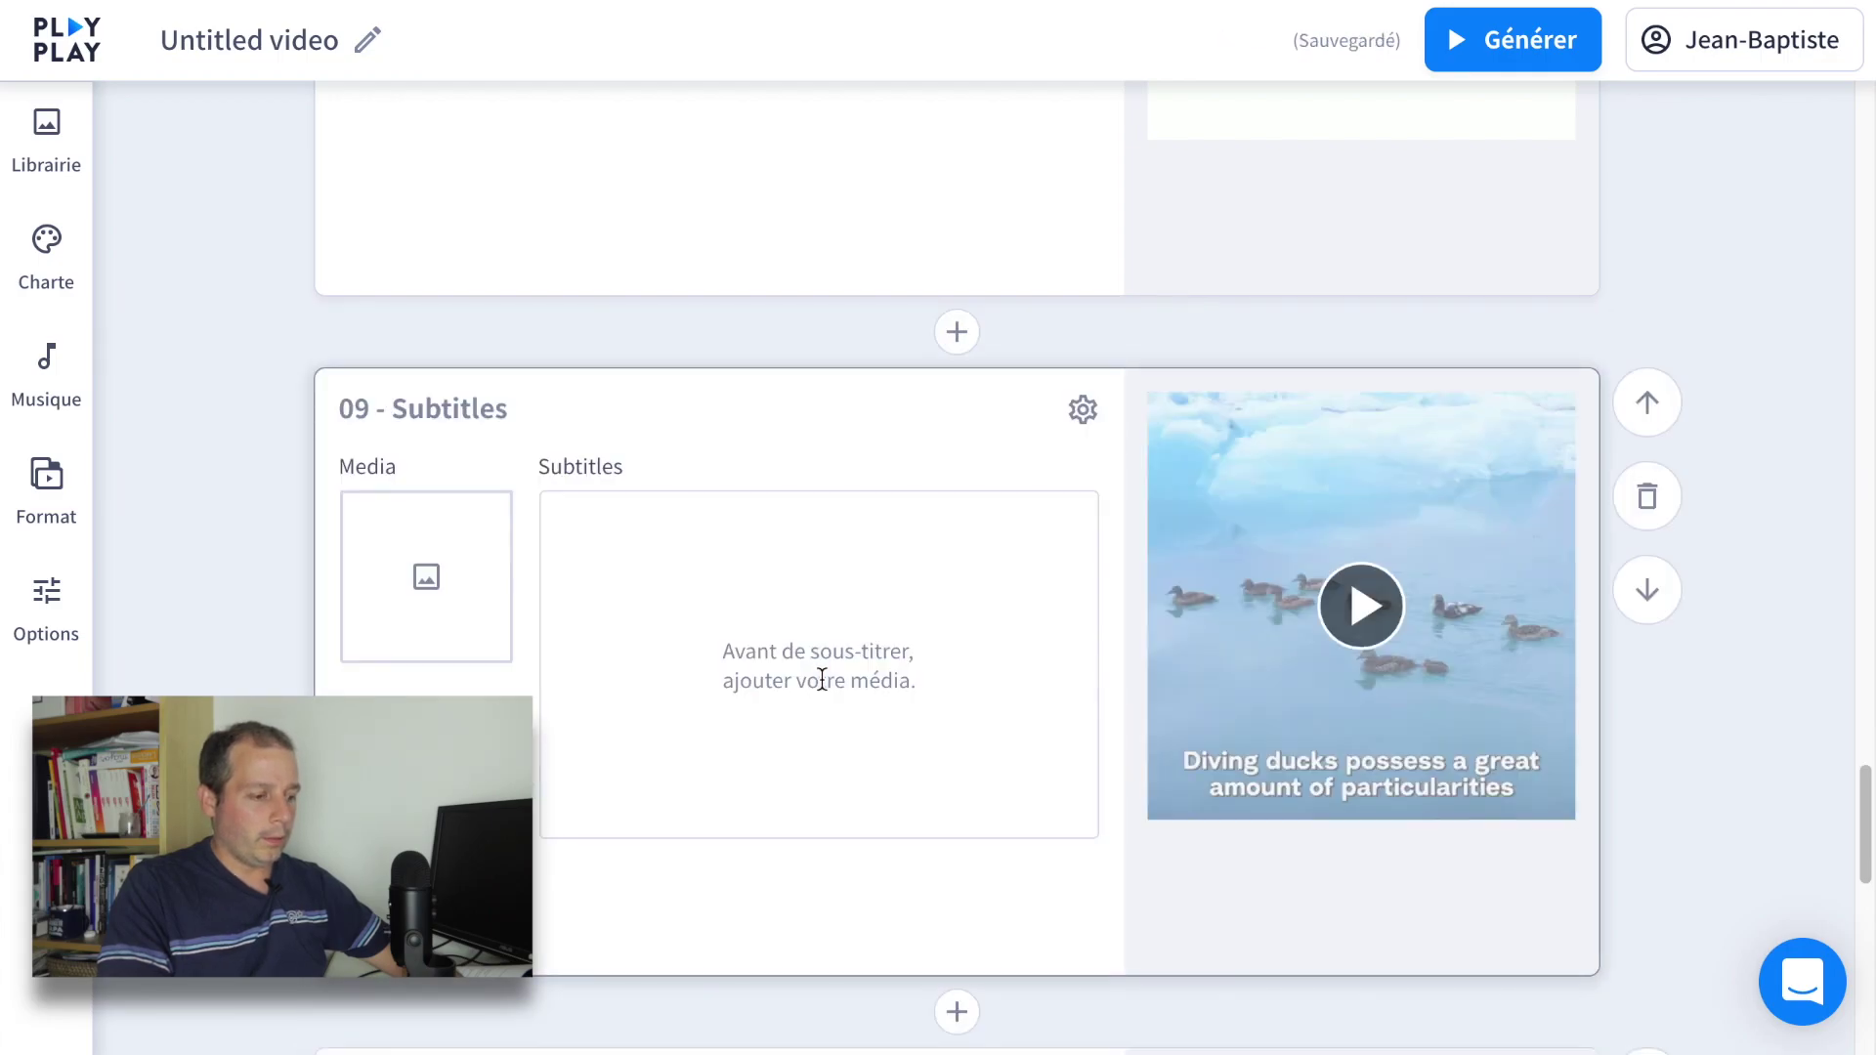
Step: Turn off the end screen (Écran de fin) at the end of the video
scroll(975, 611, down, 10)
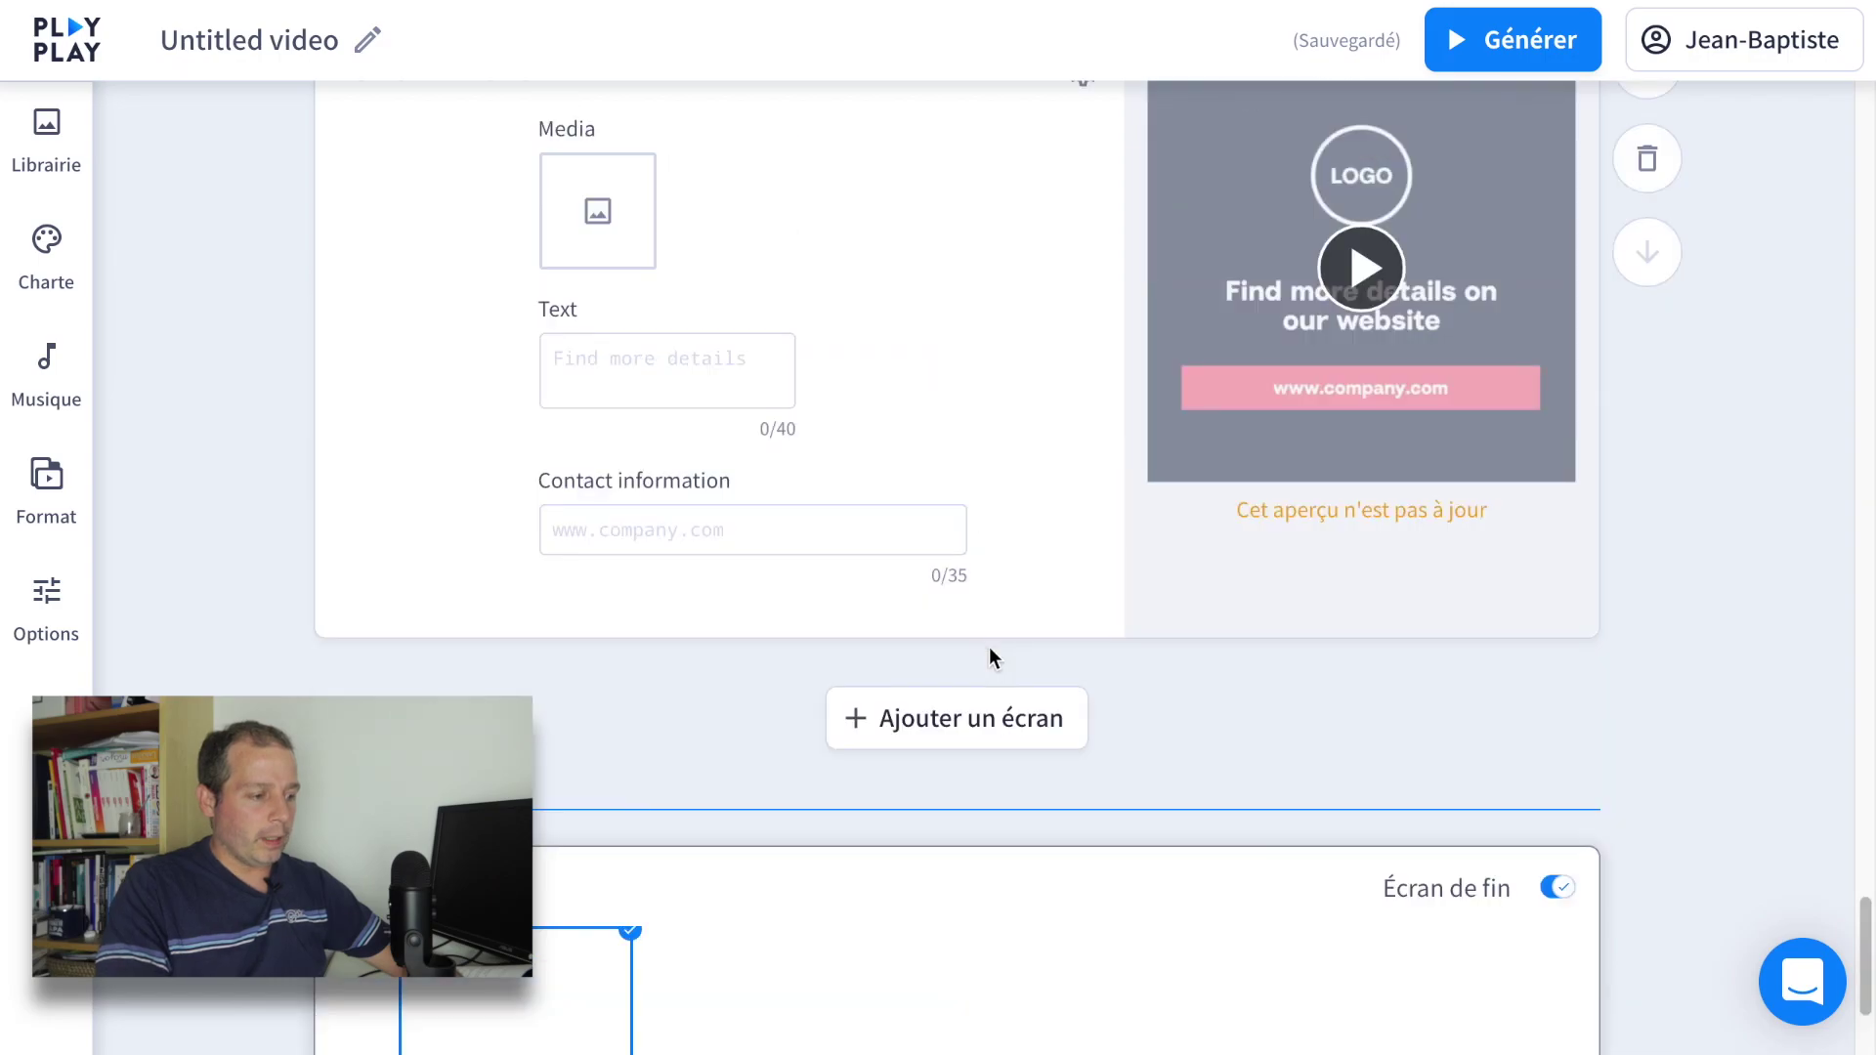
scroll(988, 647, up, 2)
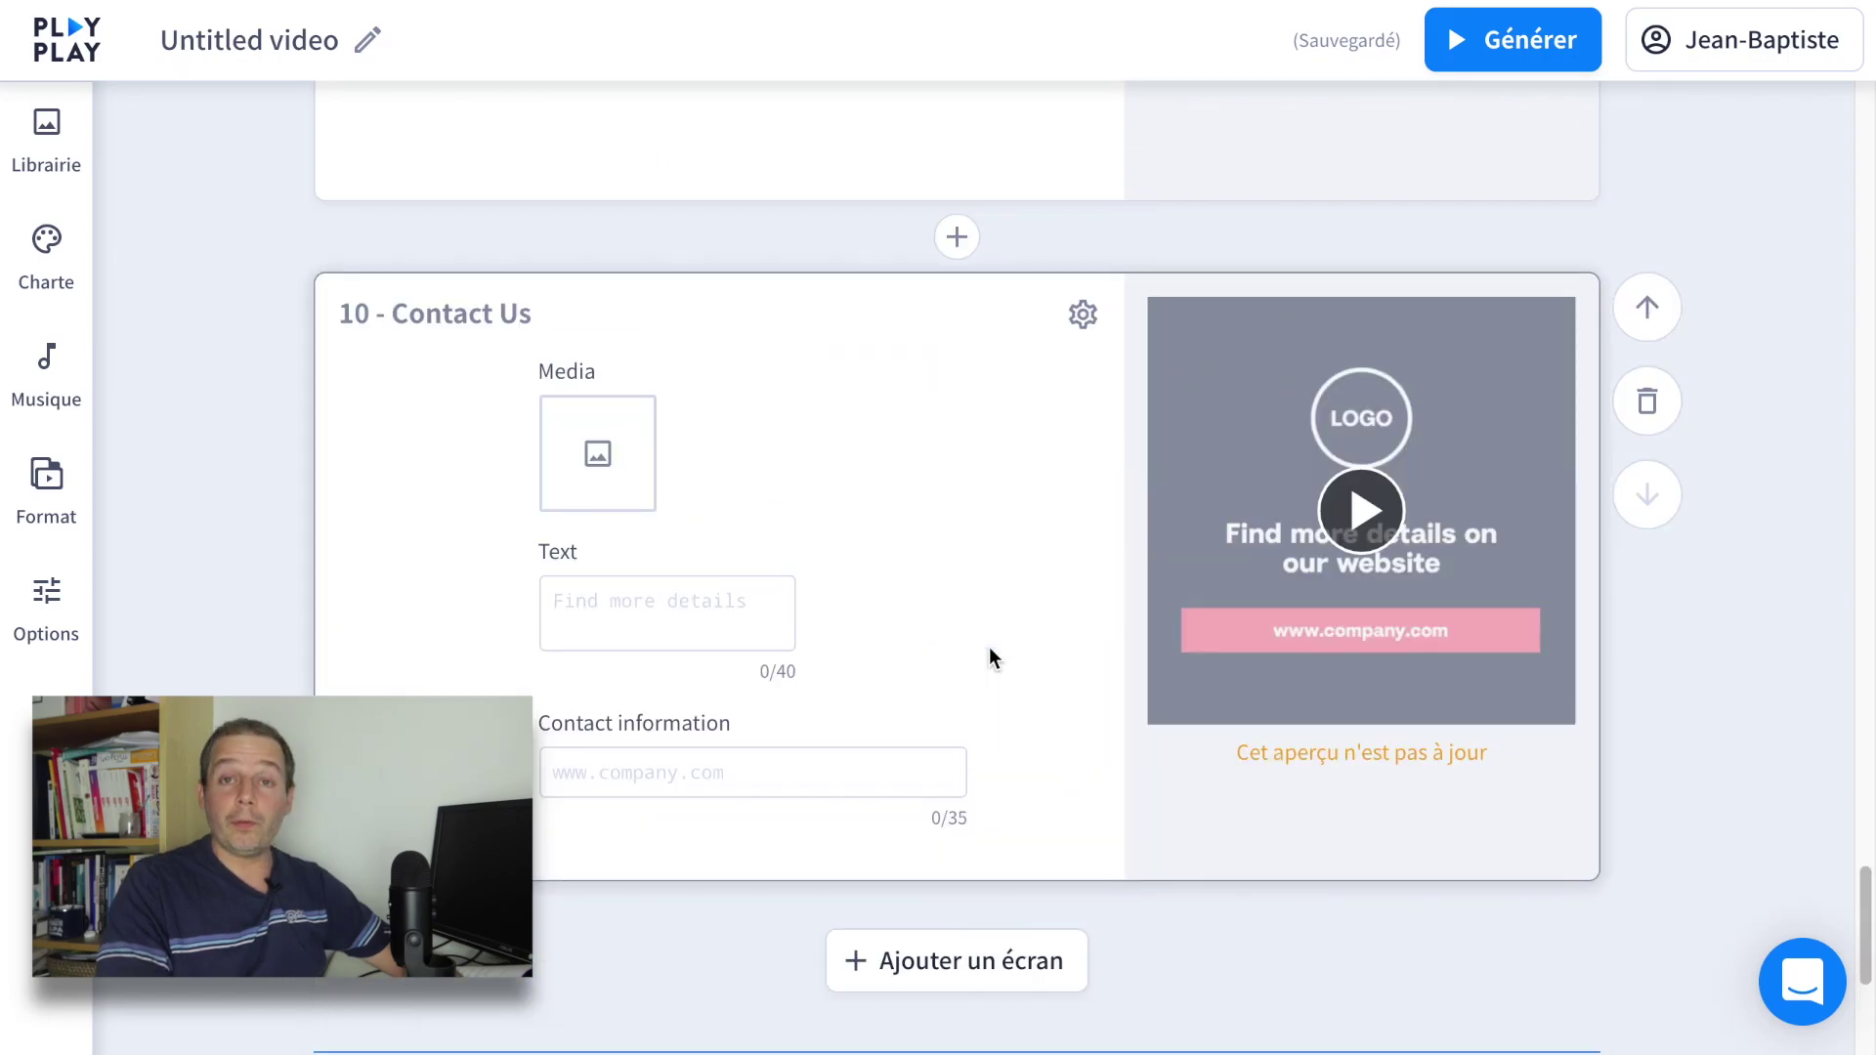
scroll(990, 645, down, 4)
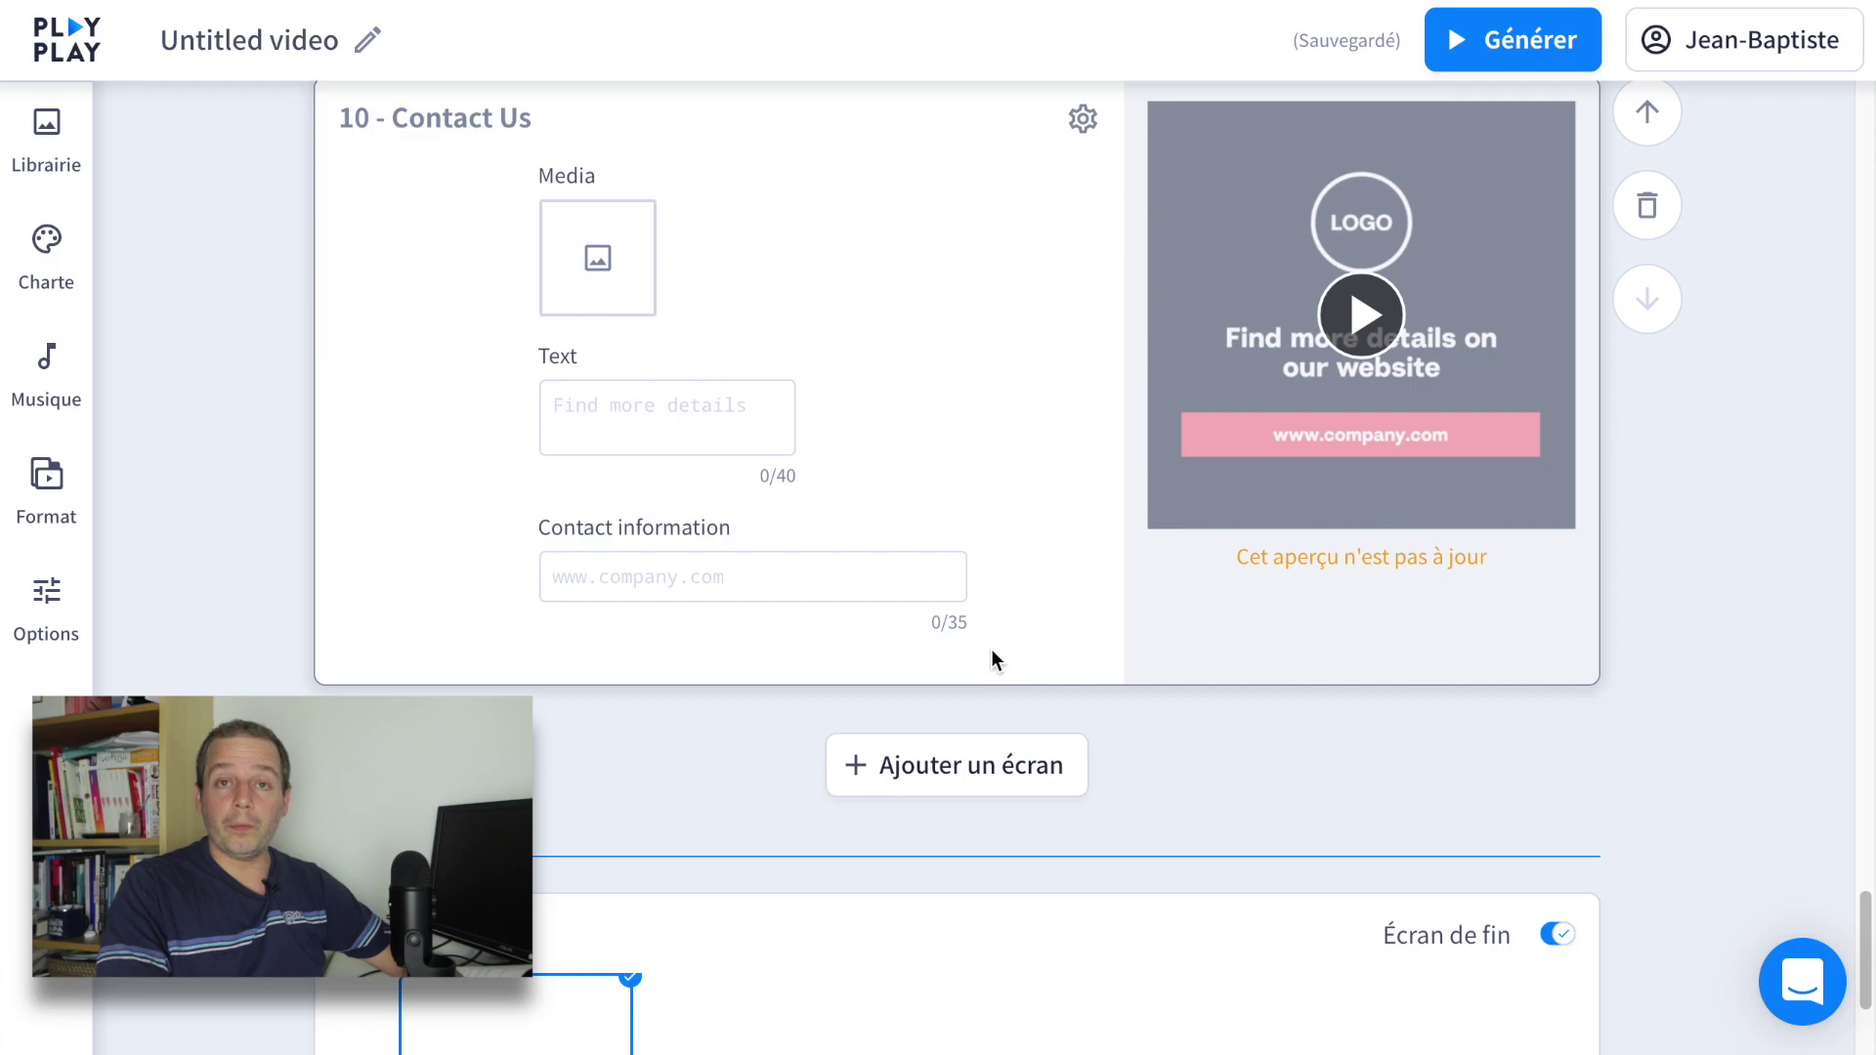
scroll(1057, 674, up, 3)
scroll(1057, 674, down, 4)
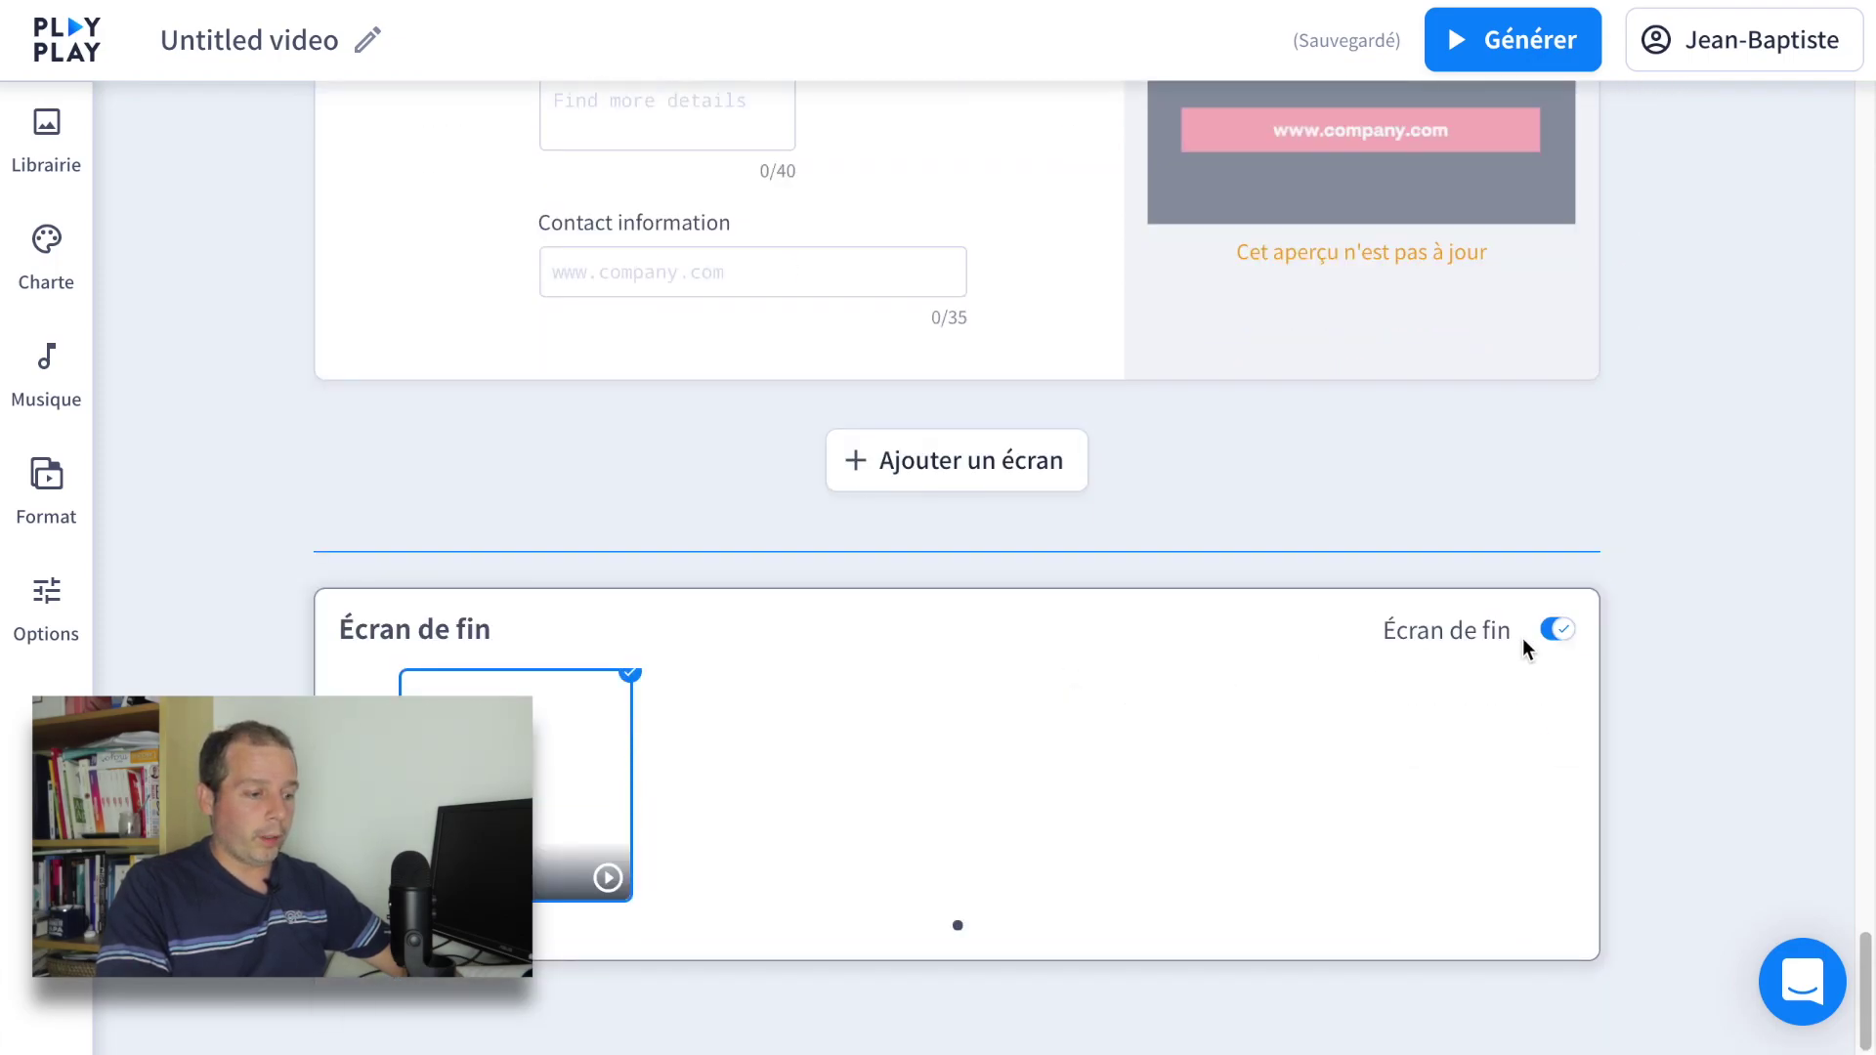
click(1555, 631)
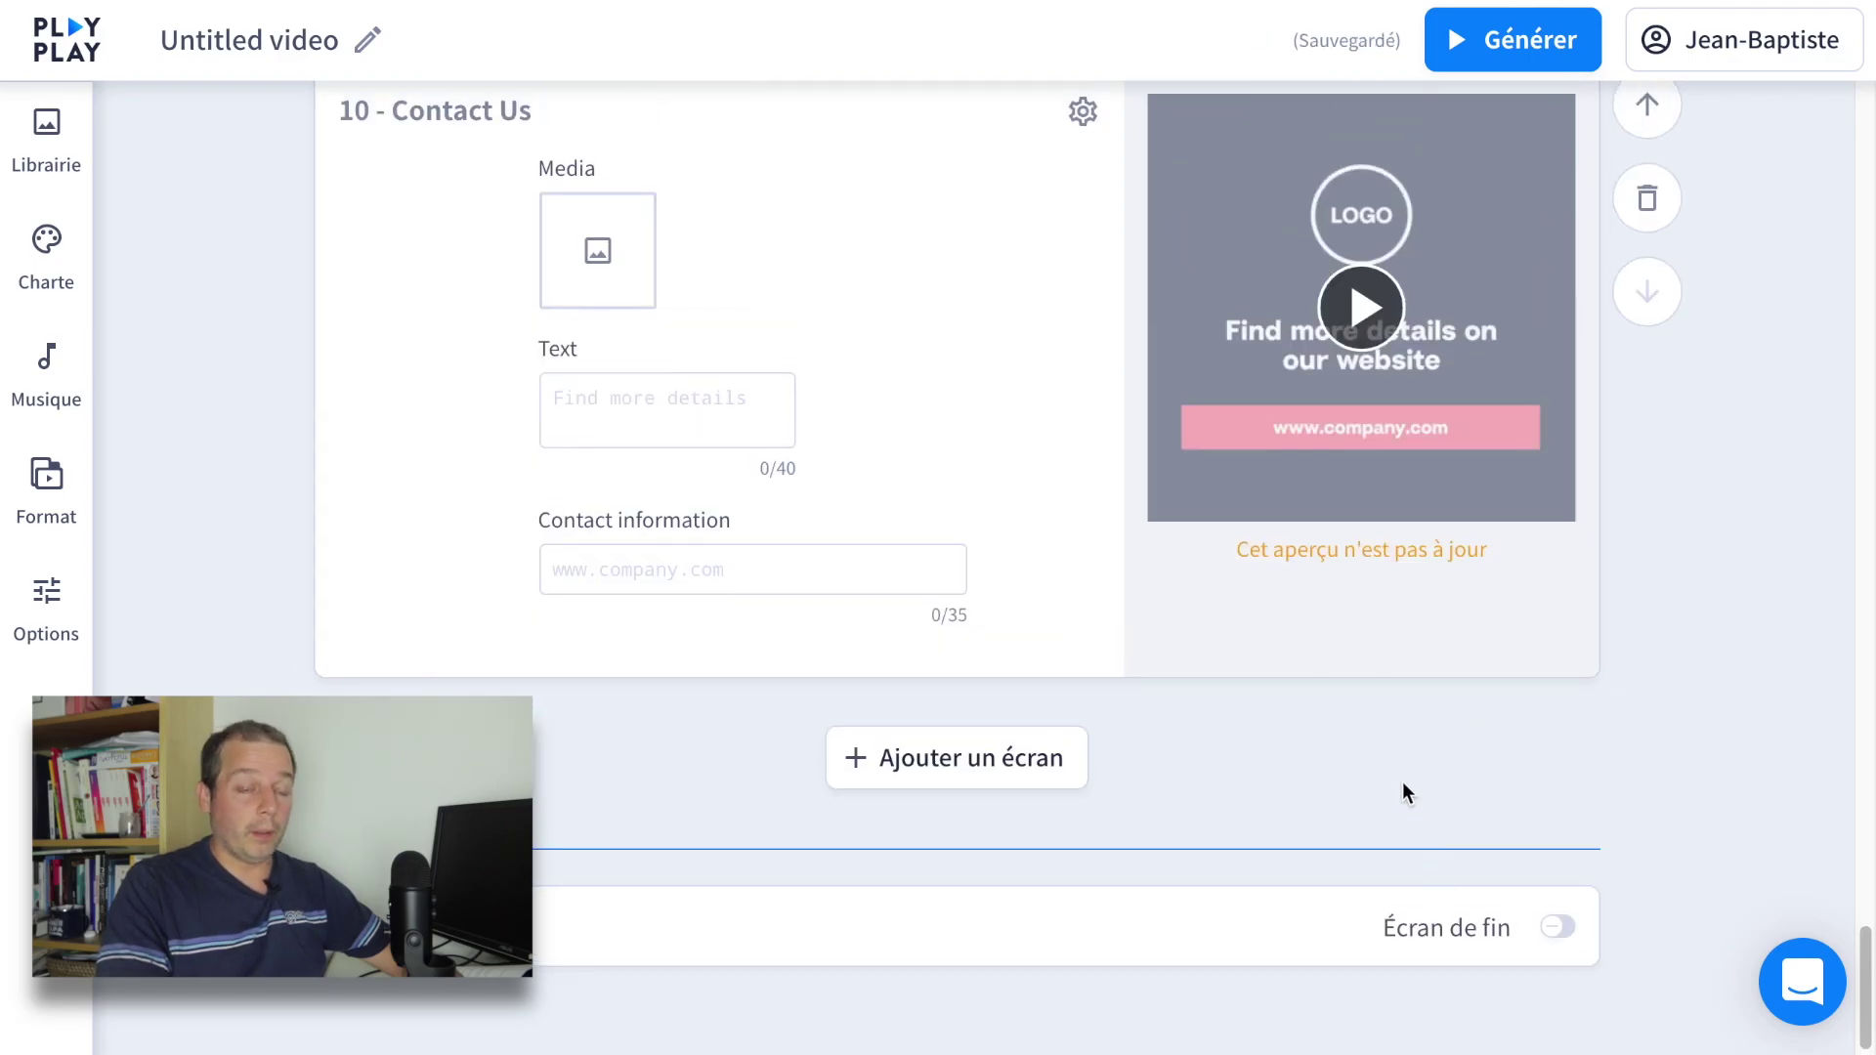
Step: Delete the 10 - Contact Us screen and confirm the deletion
scroll(1394, 742, up, 2)
scroll(1407, 728, up, 1)
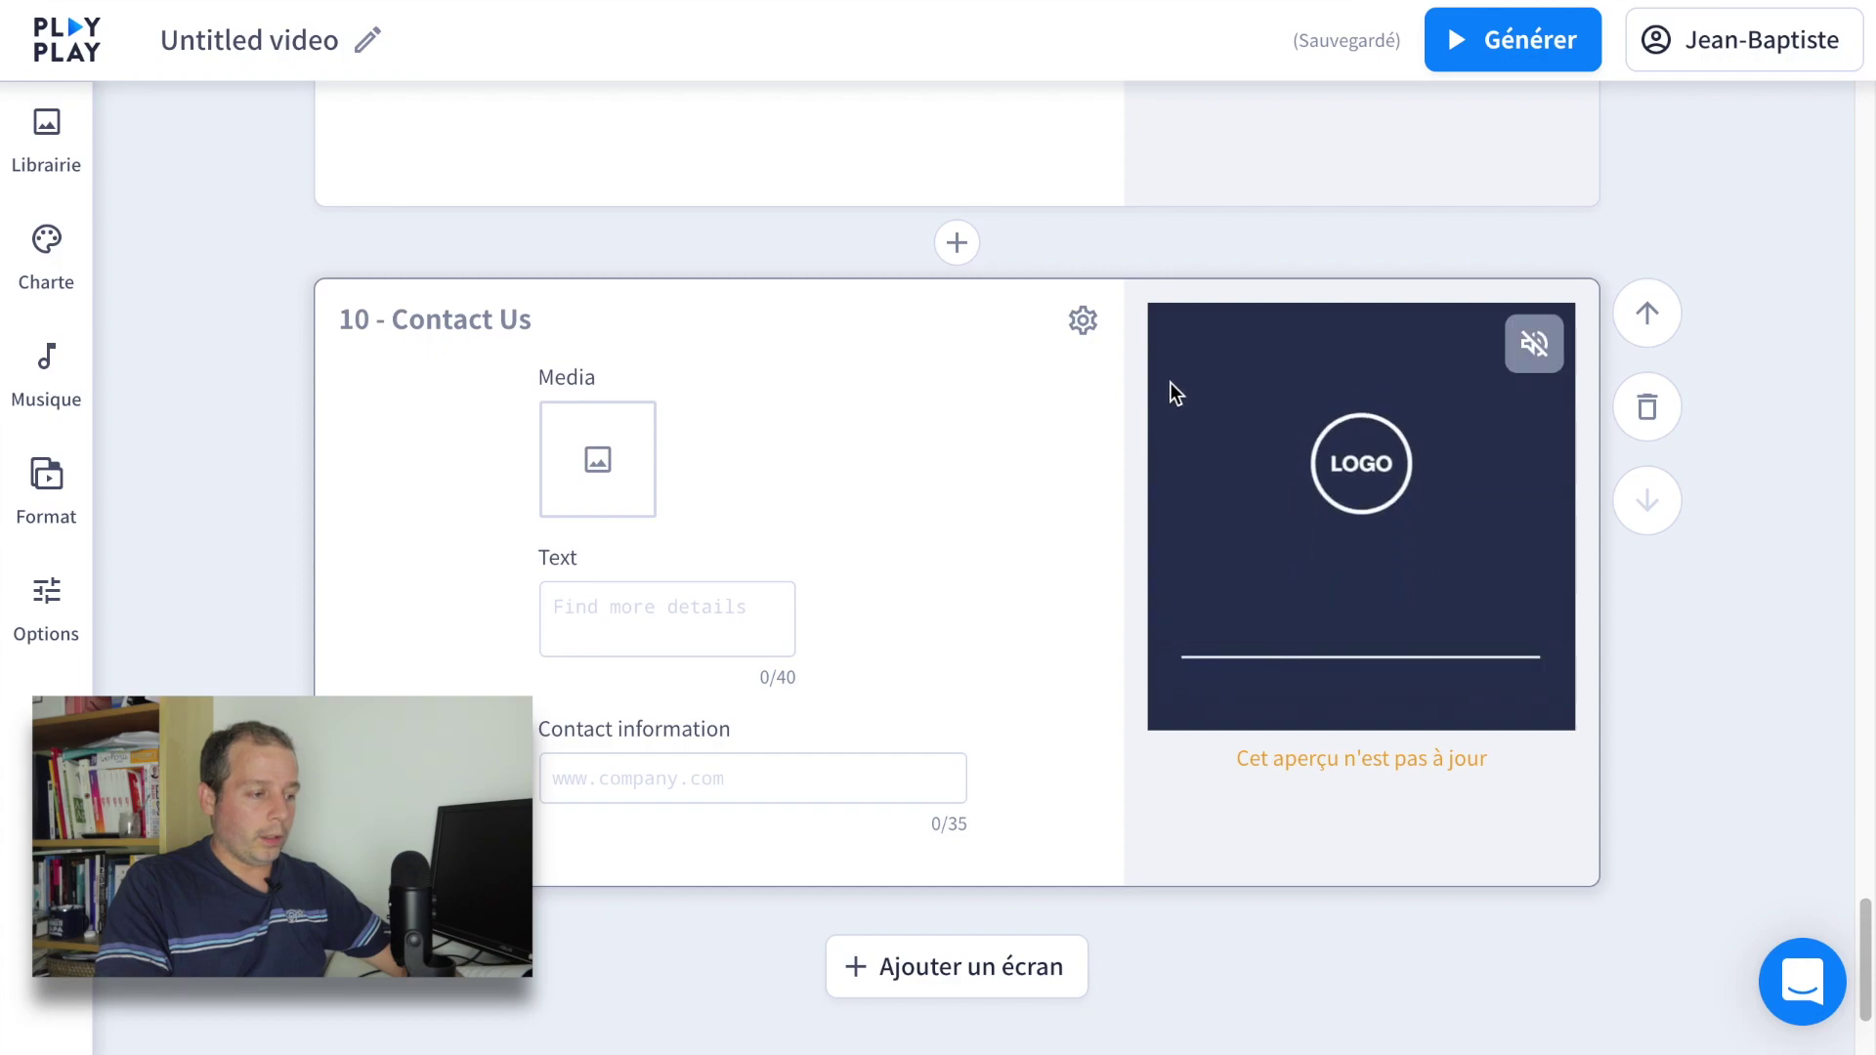
click(1647, 410)
click(1044, 640)
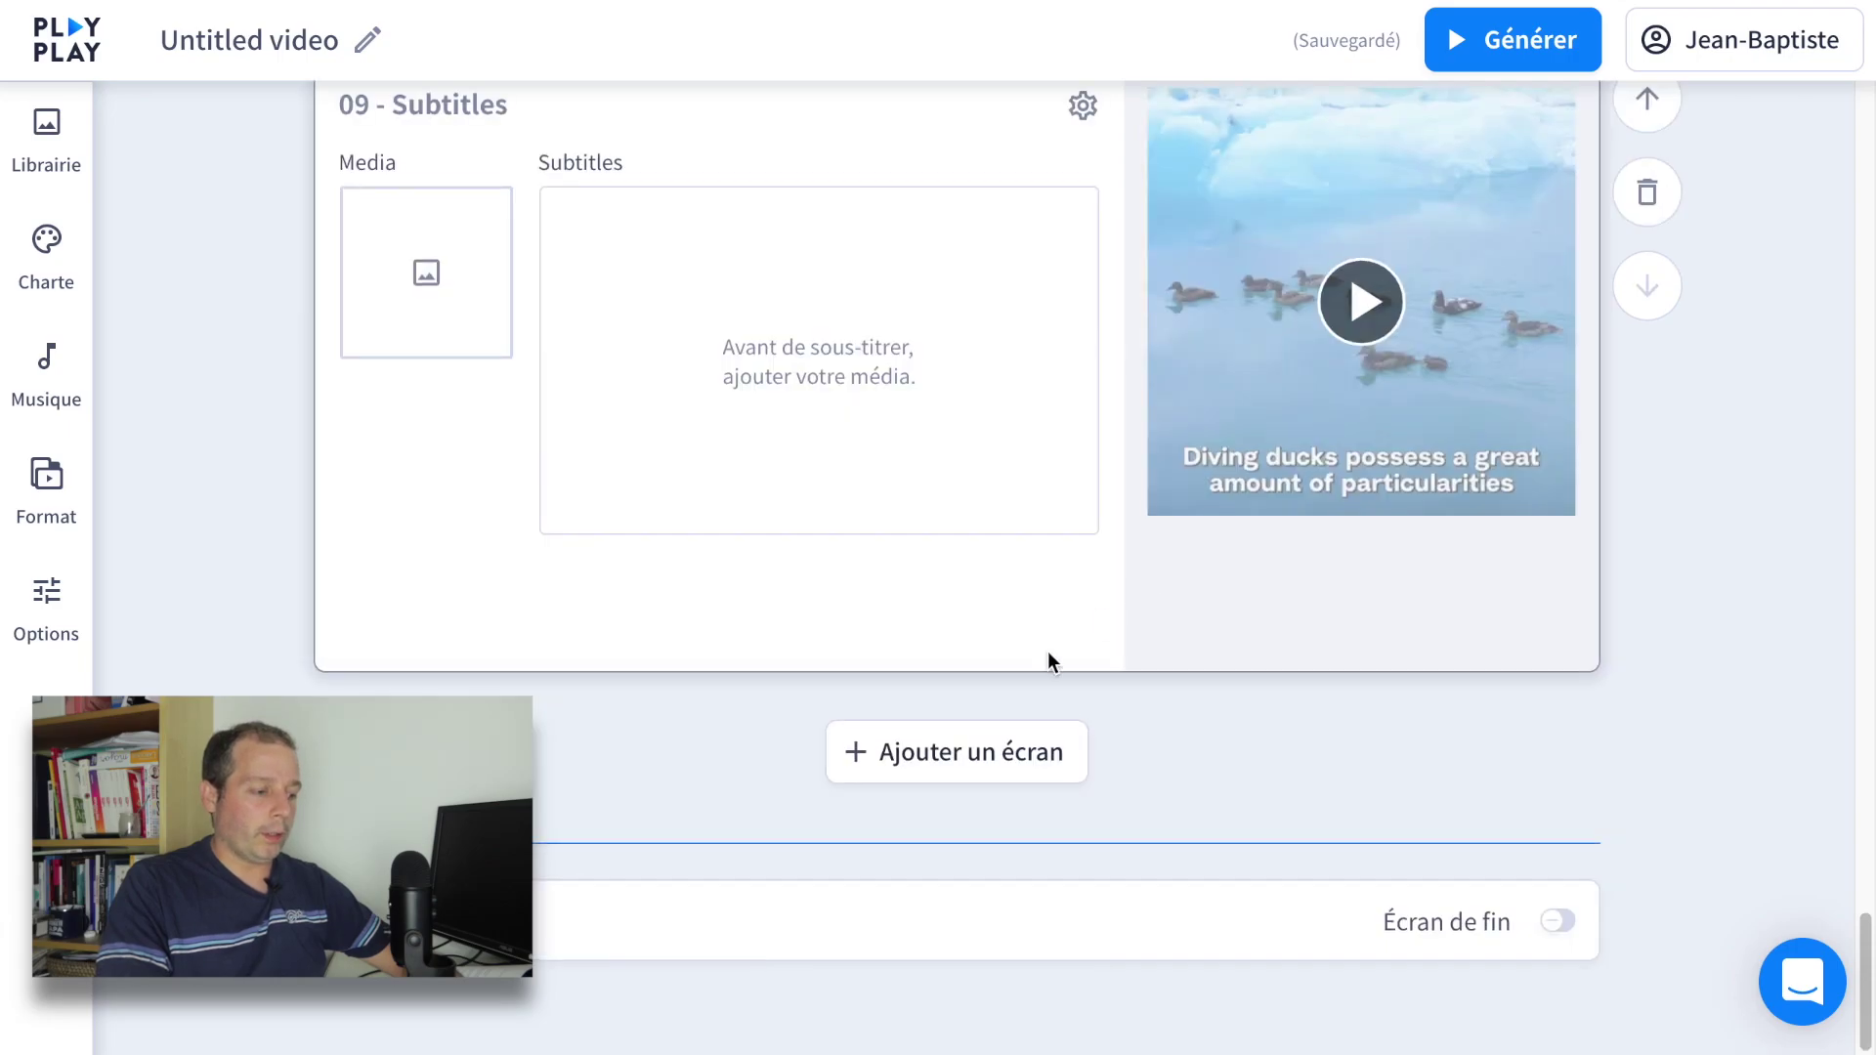
Step: Add a Vote screen from the Call-to-action category after screen 09 and enter "Et toi, tu es plutôt" as its question
click(954, 750)
click(797, 293)
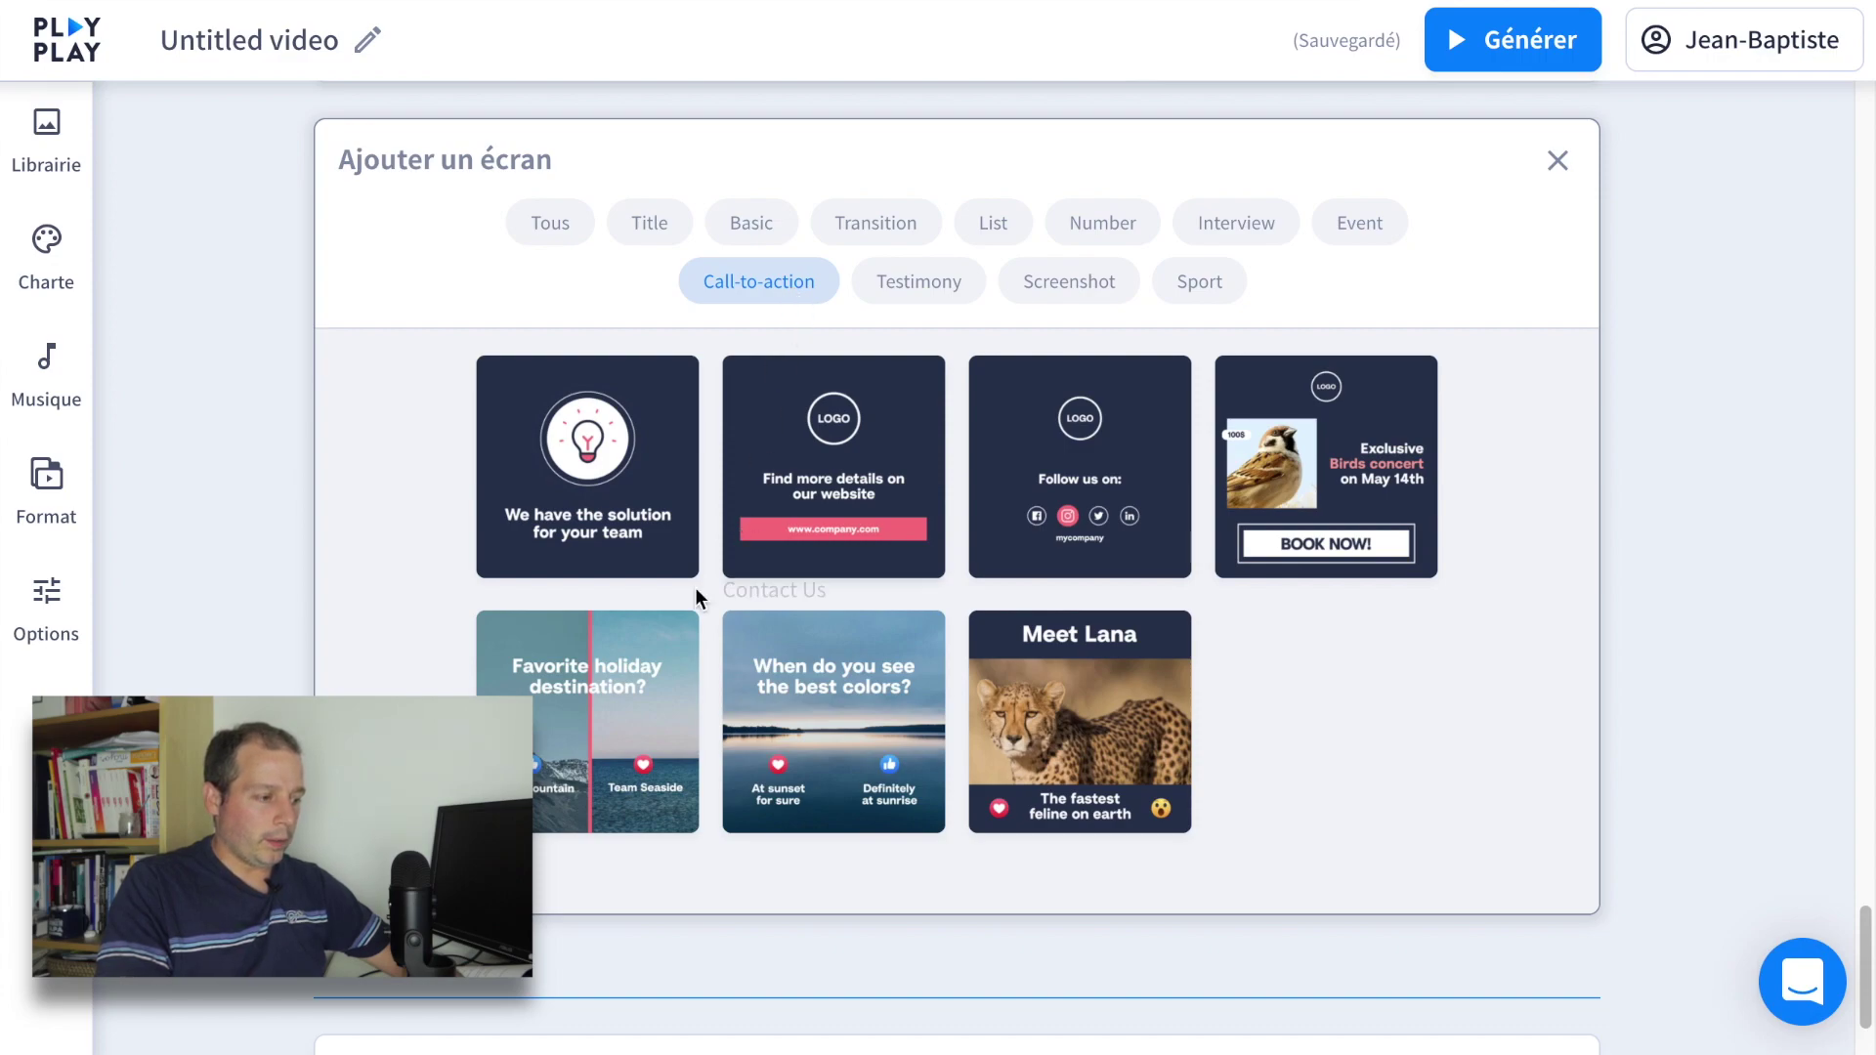
click(642, 694)
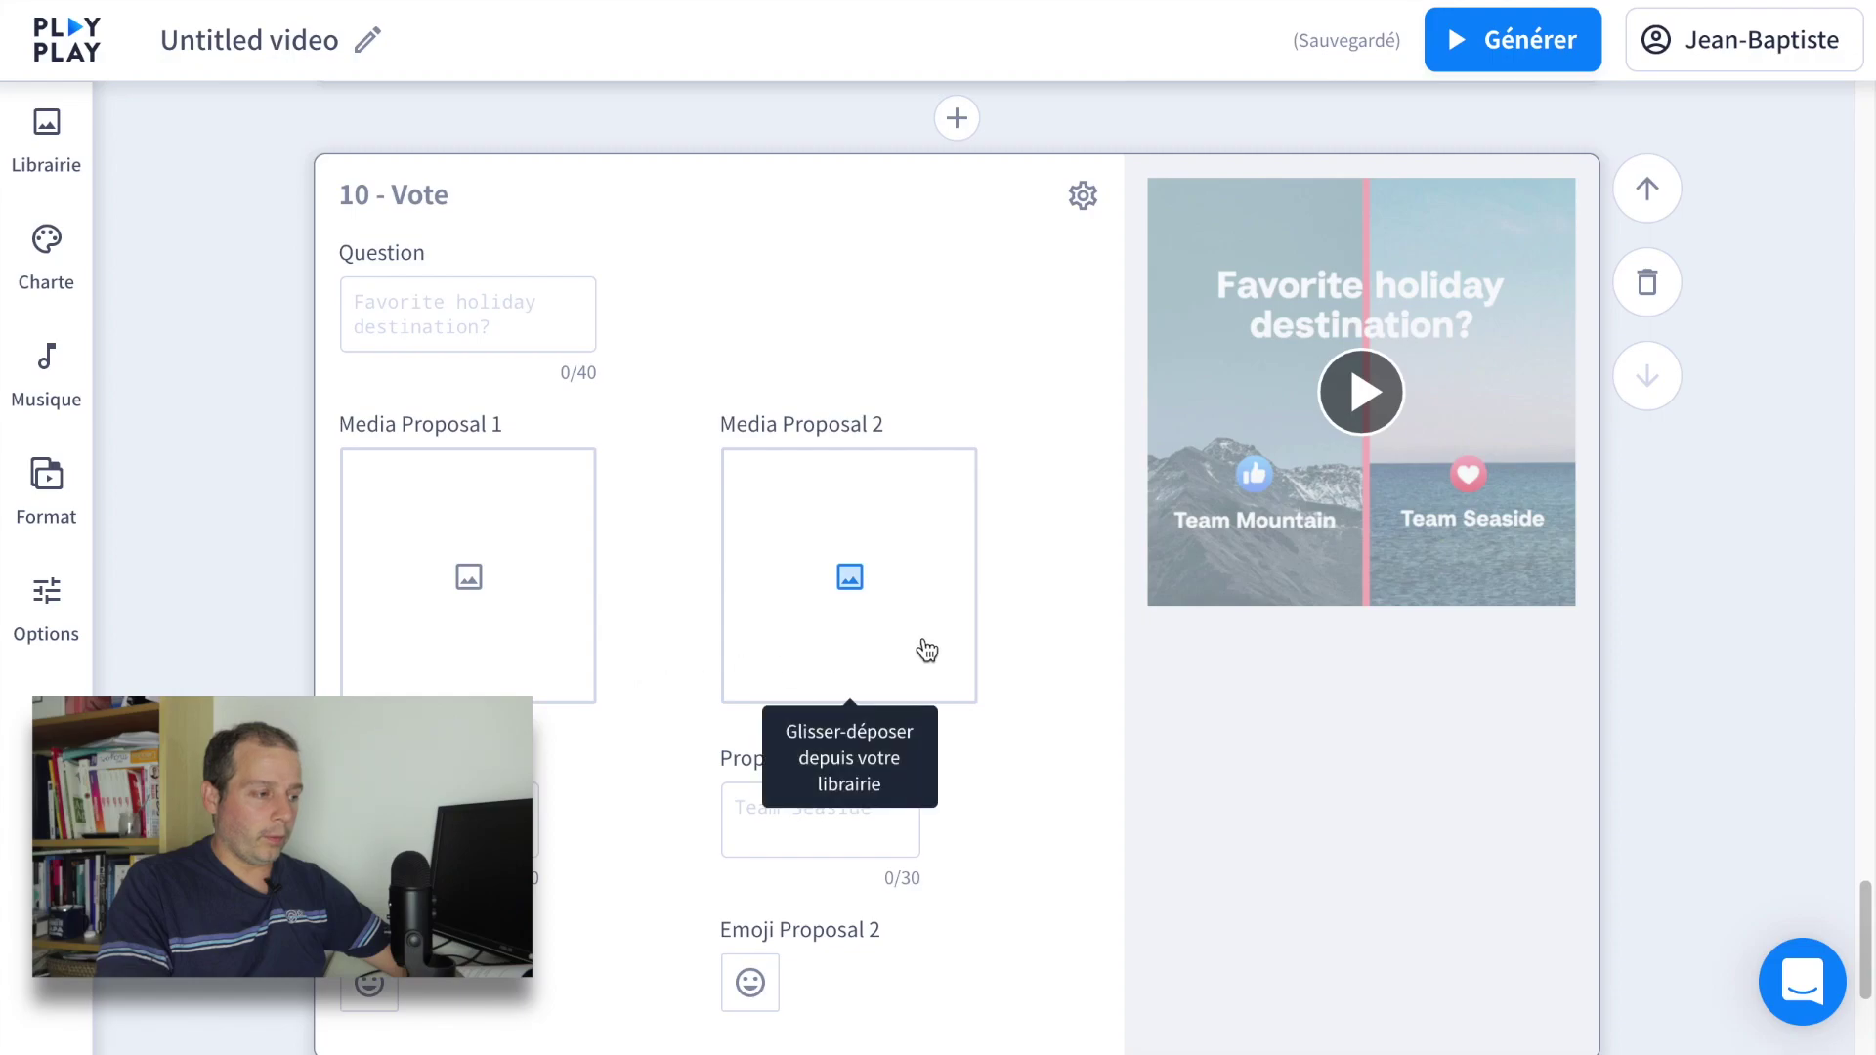
click(495, 302)
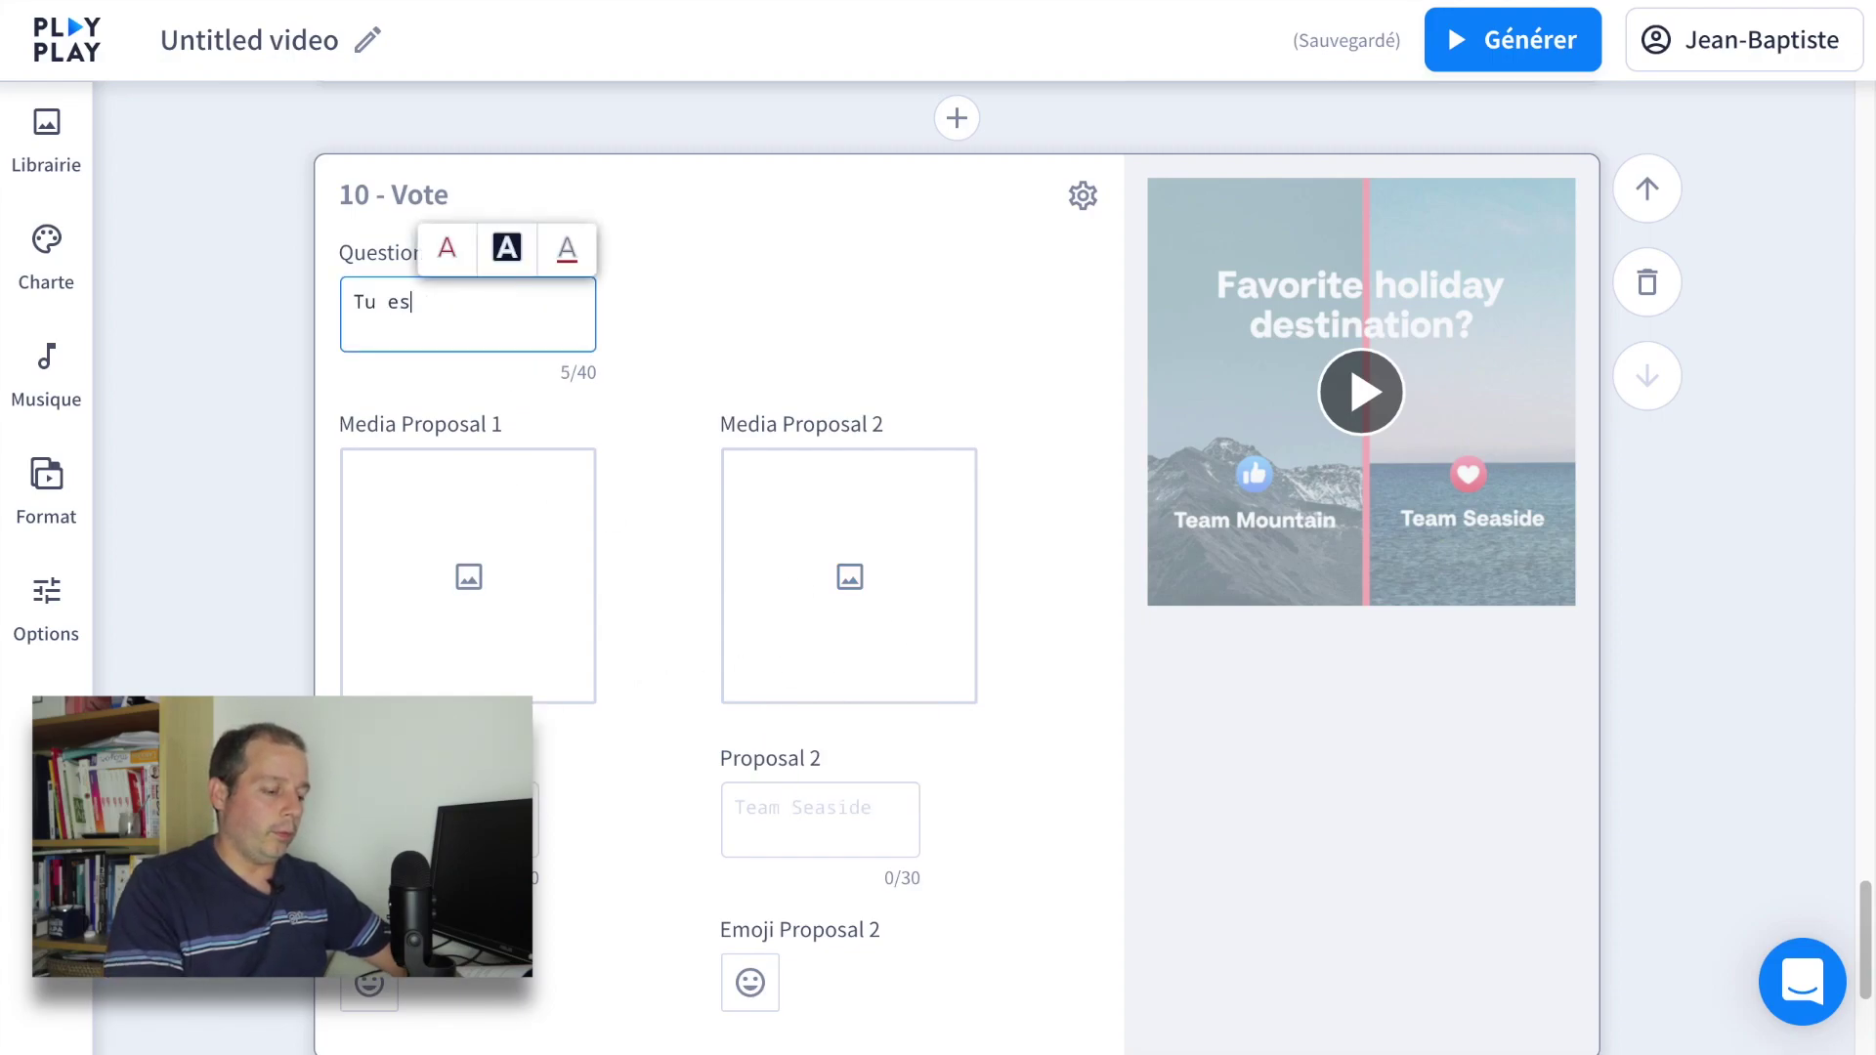
text(Et toi, tu es plutôt)
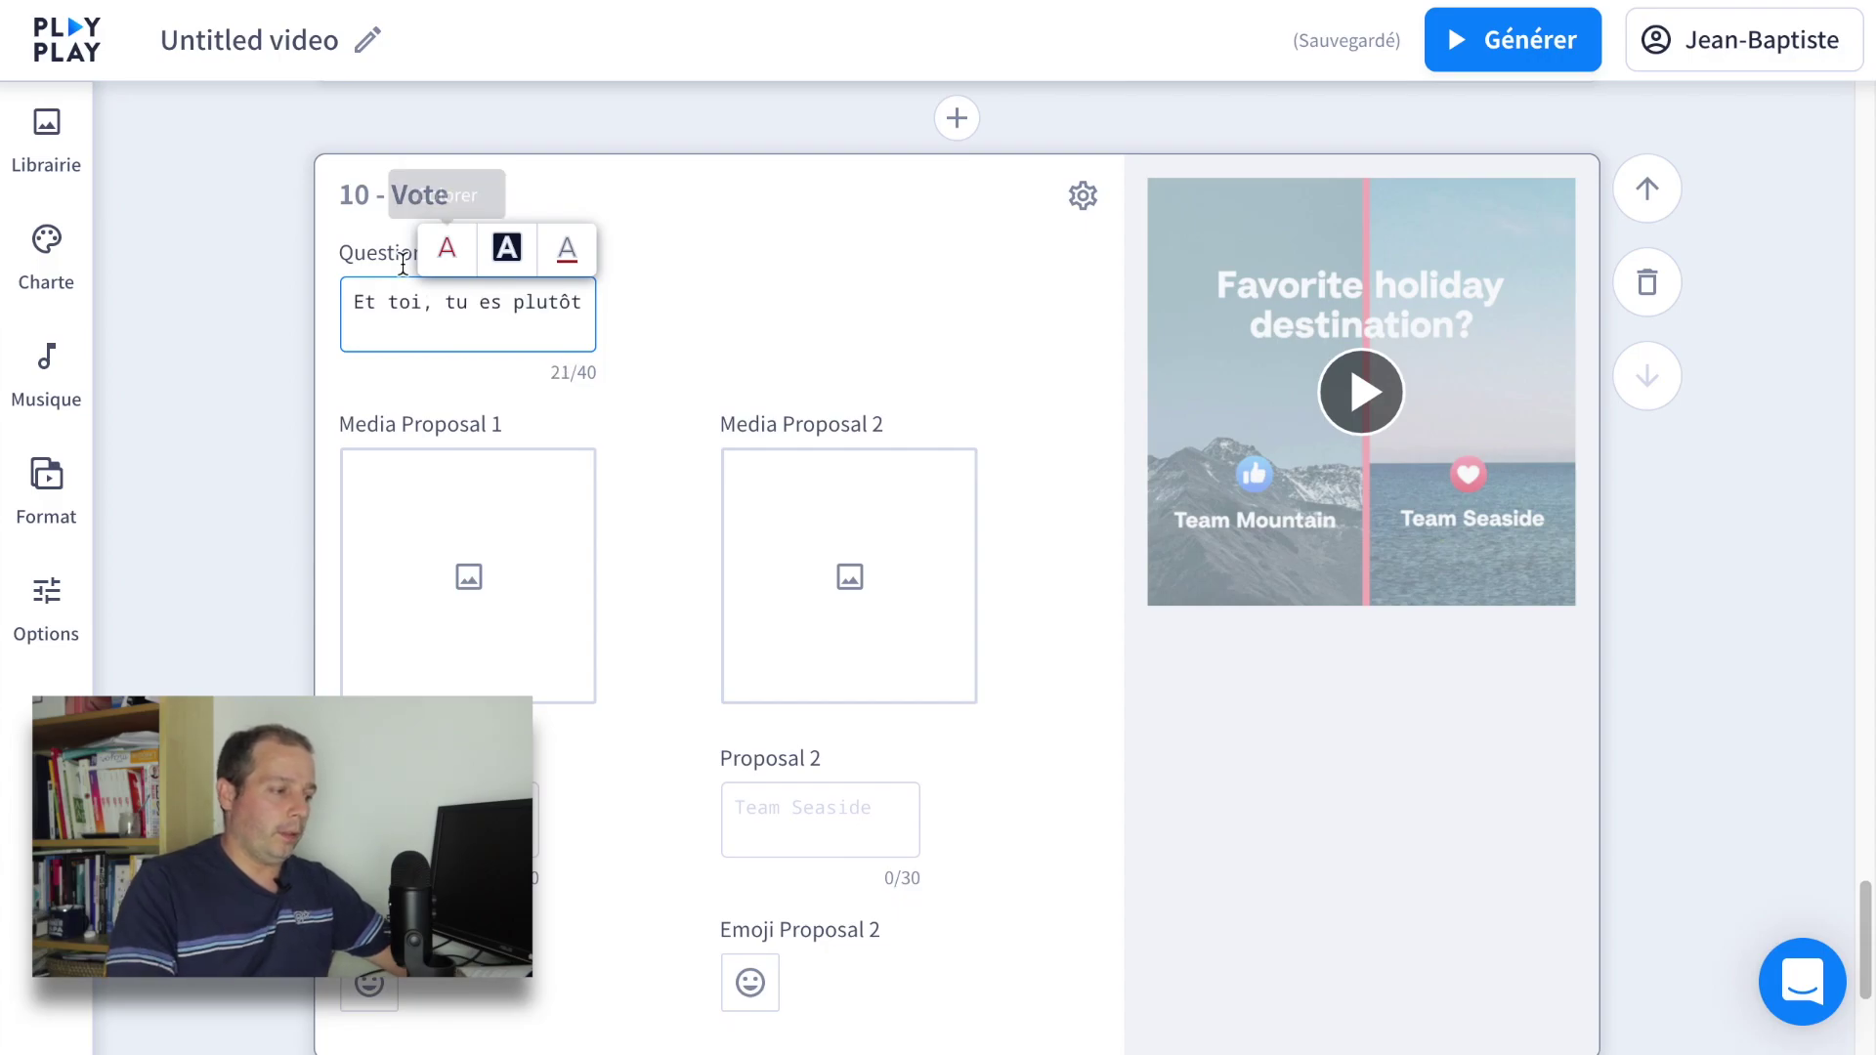
Step: Fill Media Proposal 1 with the recently used green Android GIF and Media Proposal 2 with the black-and-white portrait GIF from the stock library
click(484, 623)
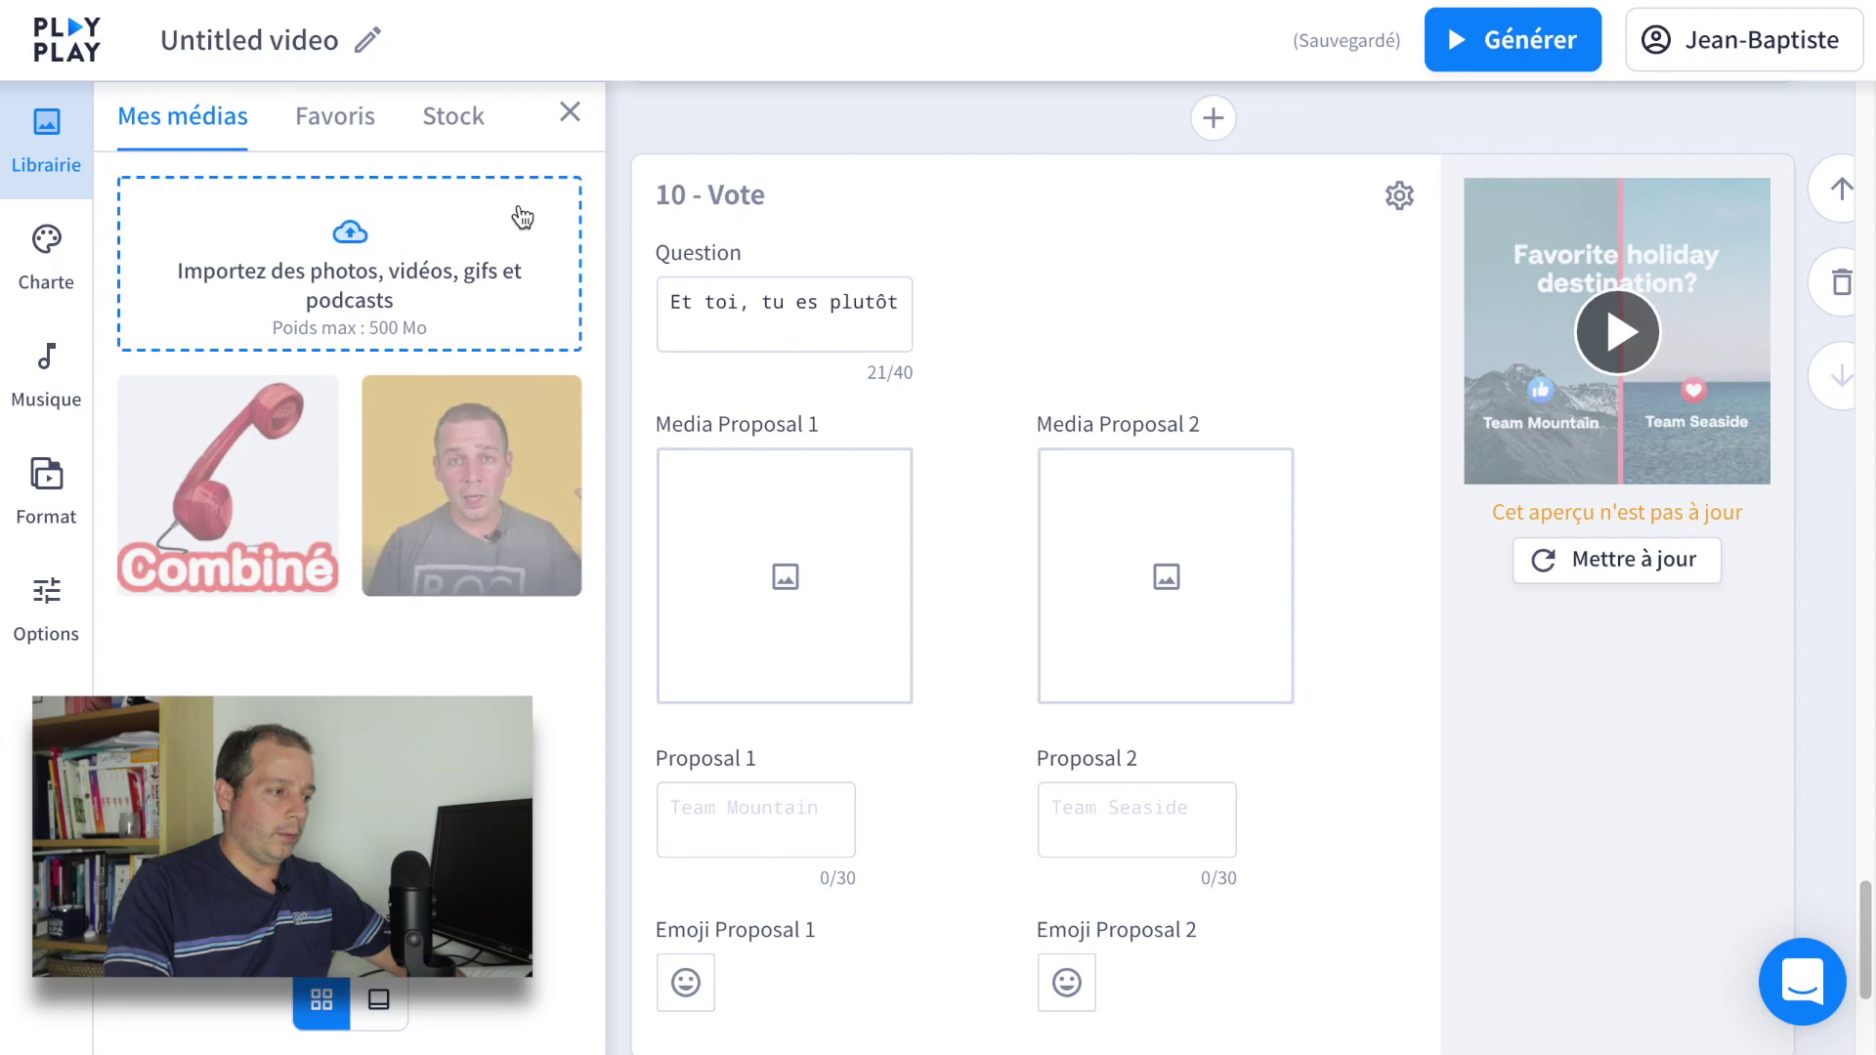
click(463, 128)
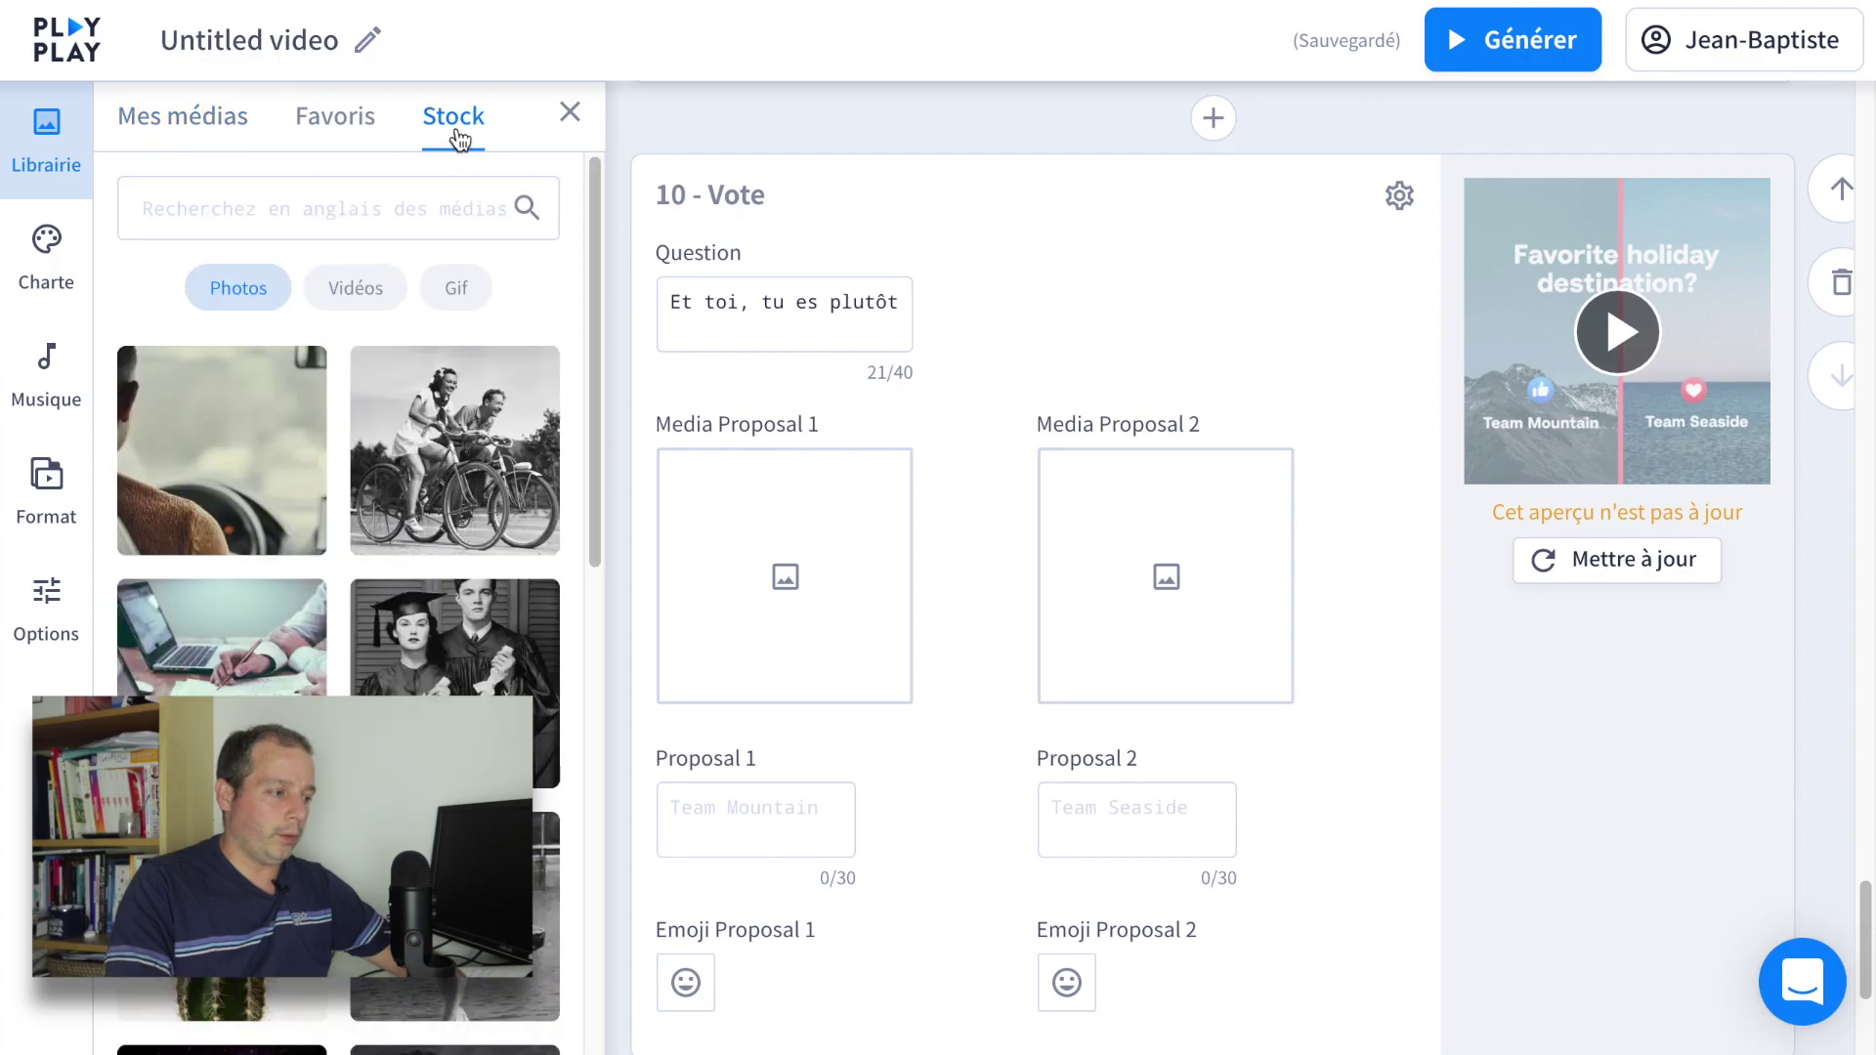
click(457, 289)
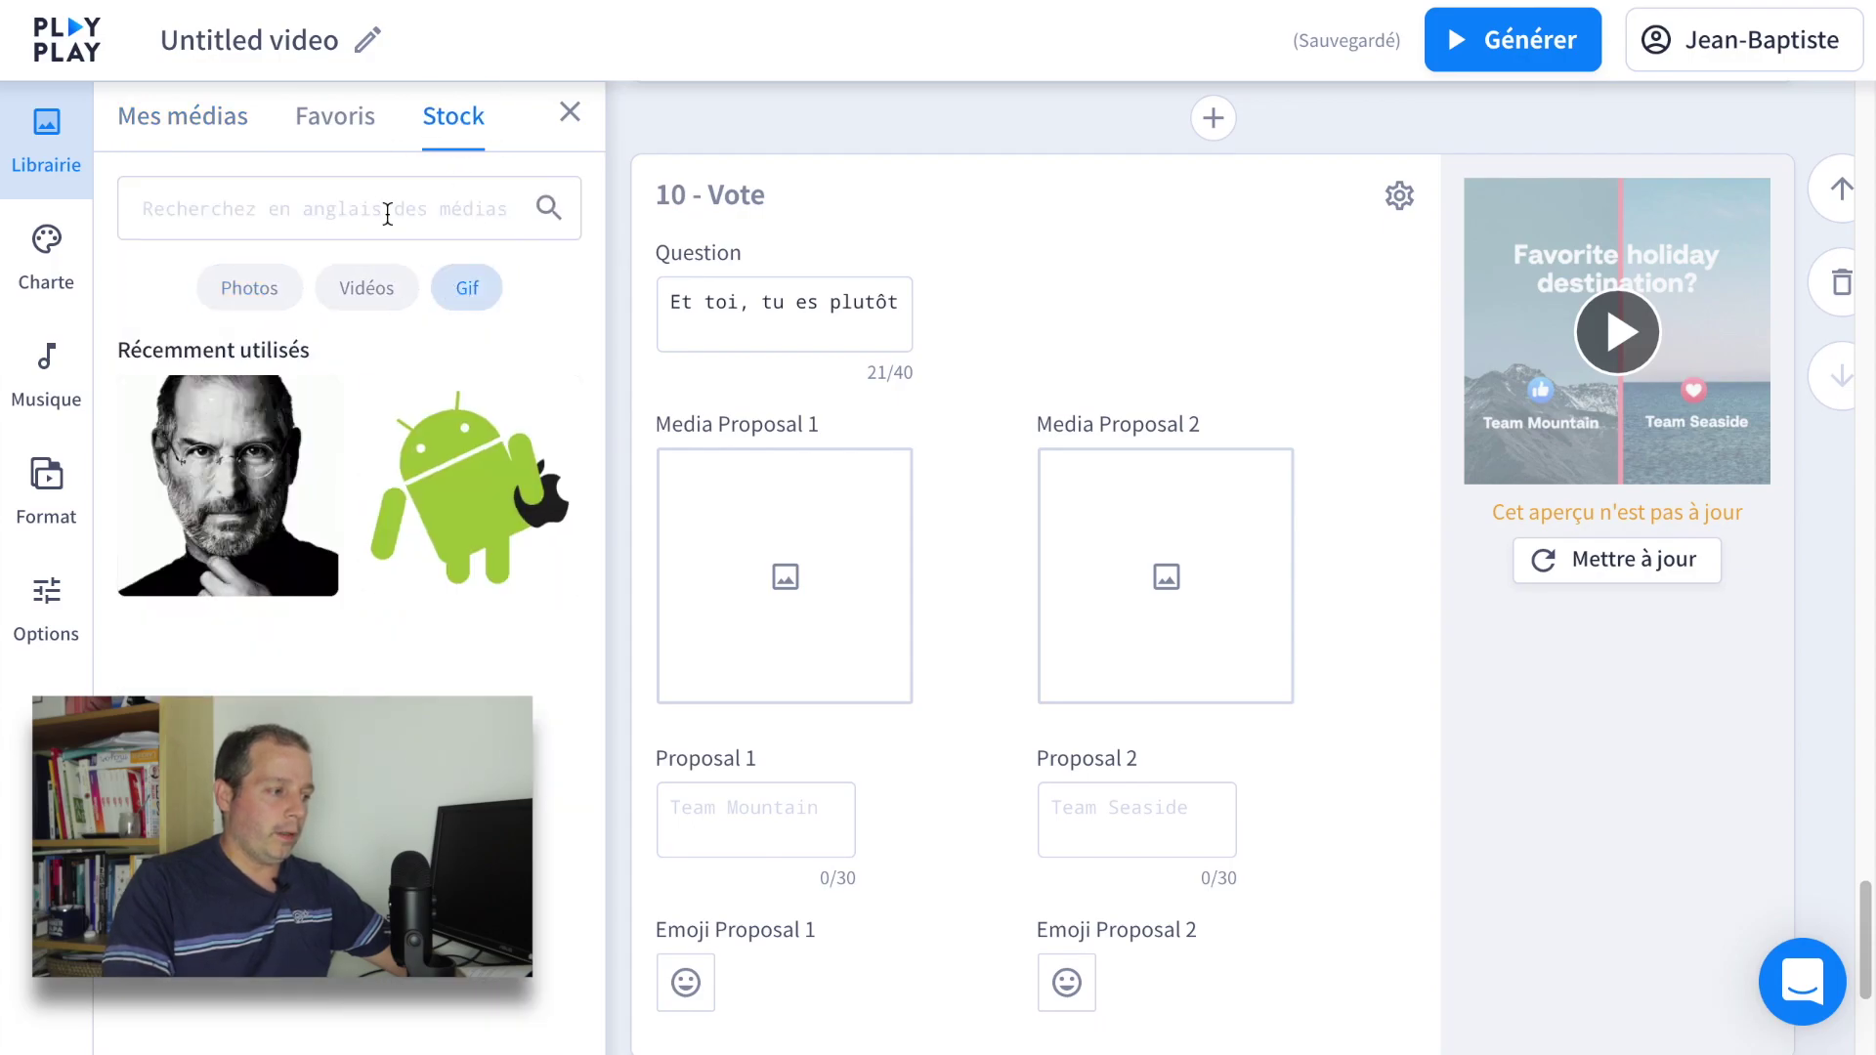
click(383, 211)
click(407, 681)
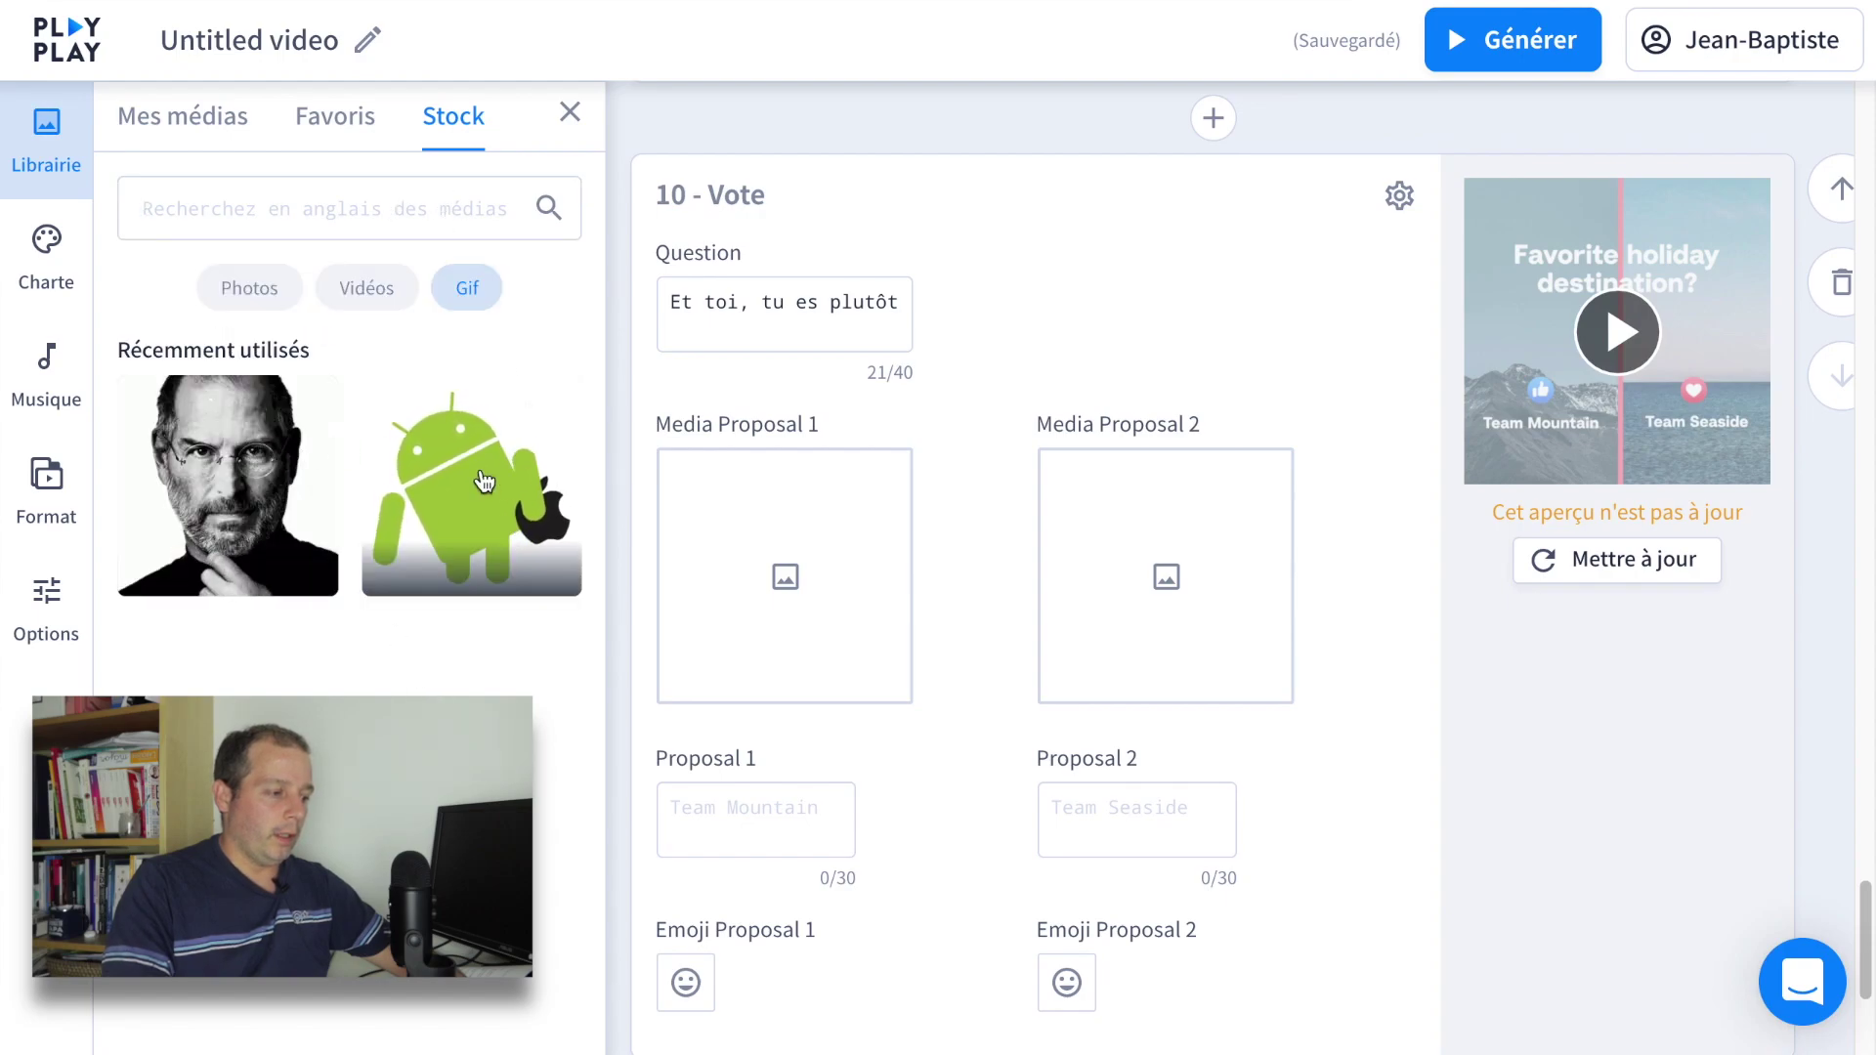
drag(447, 474, 703, 499)
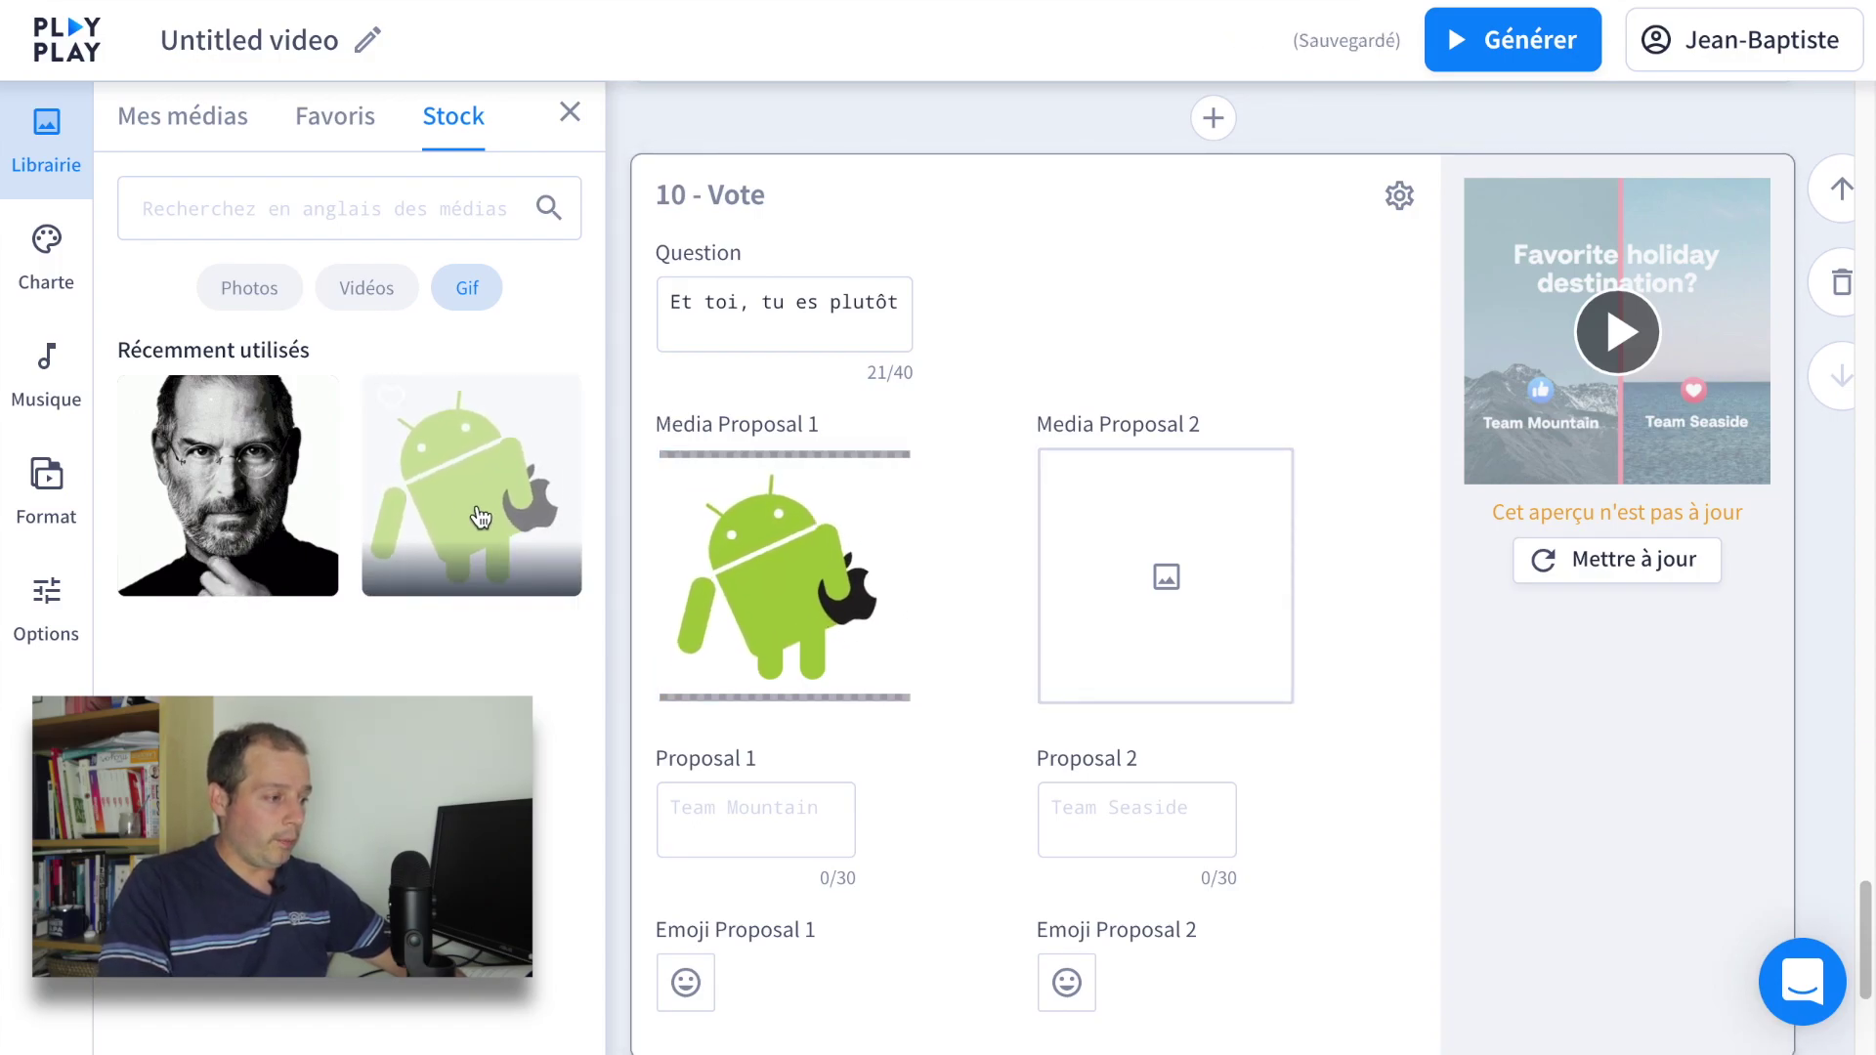
drag(240, 460, 1163, 558)
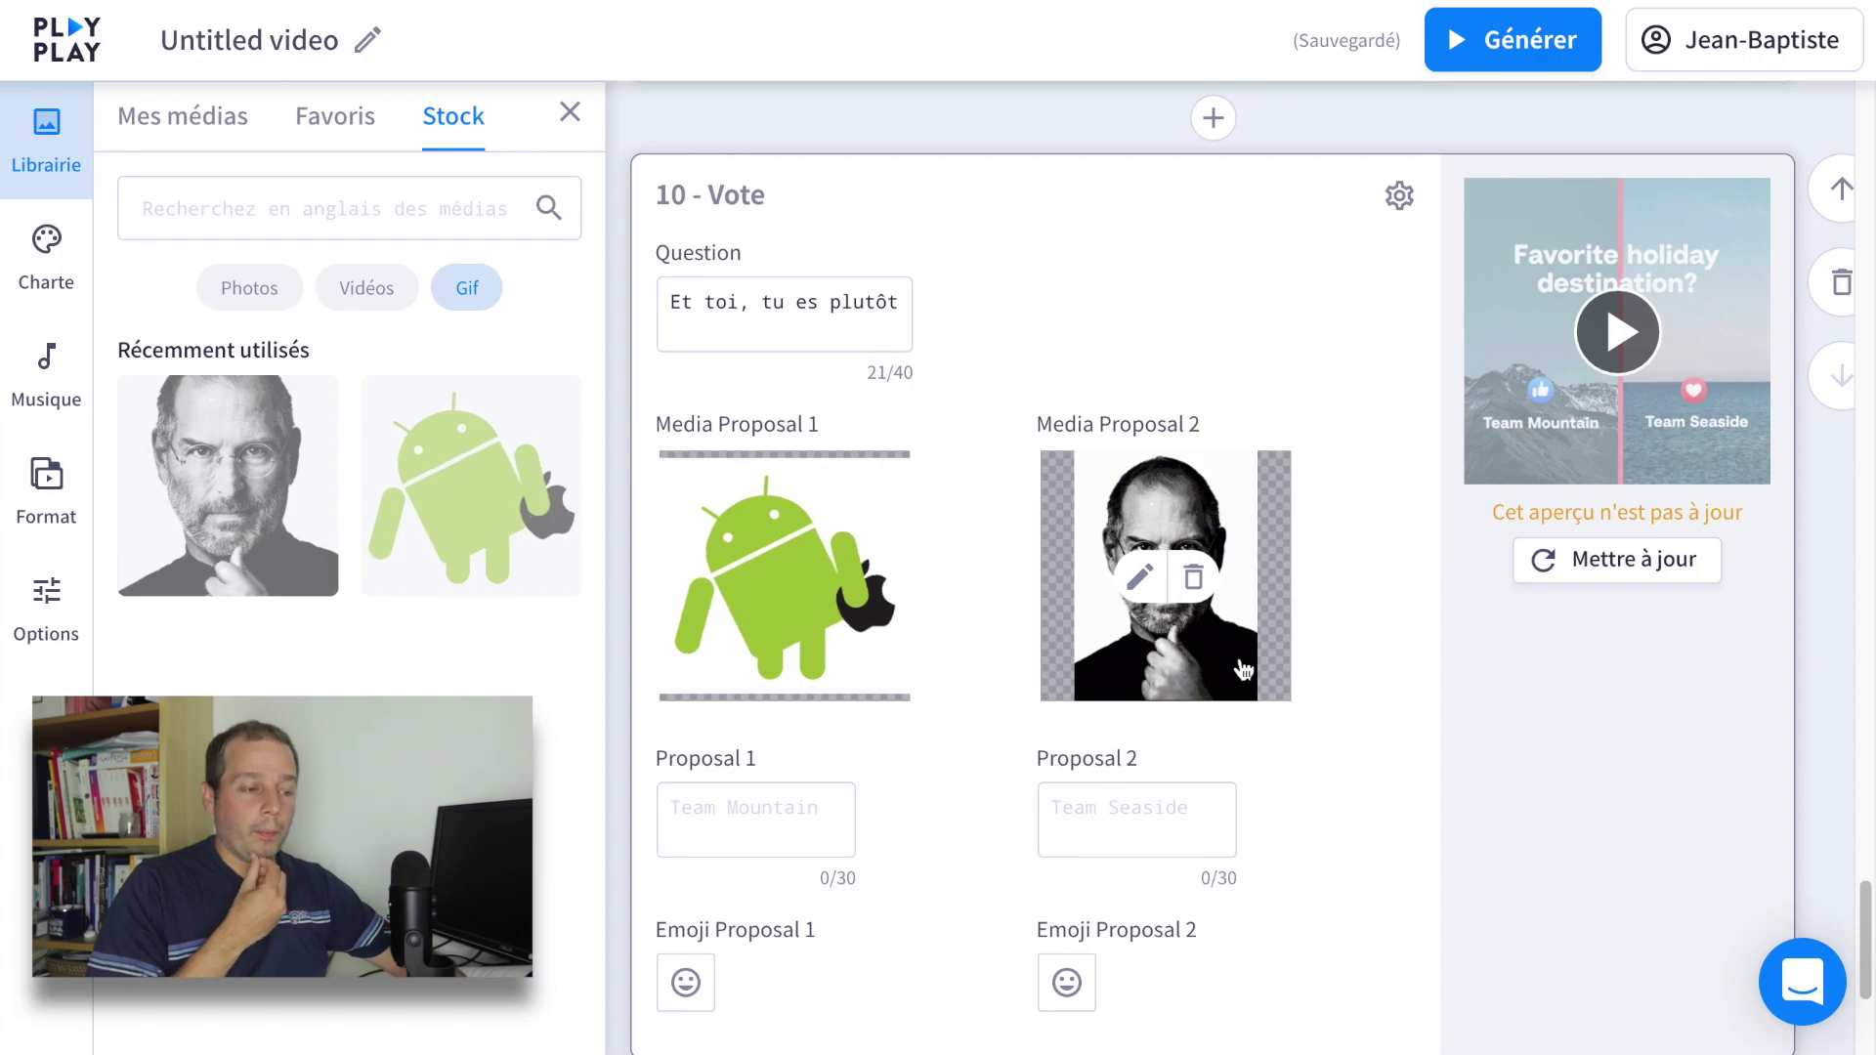
Step: Enter "Team Android" as Proposal 1 and "Team iPhone" as Proposal 2 on the Vote screen
click(795, 804)
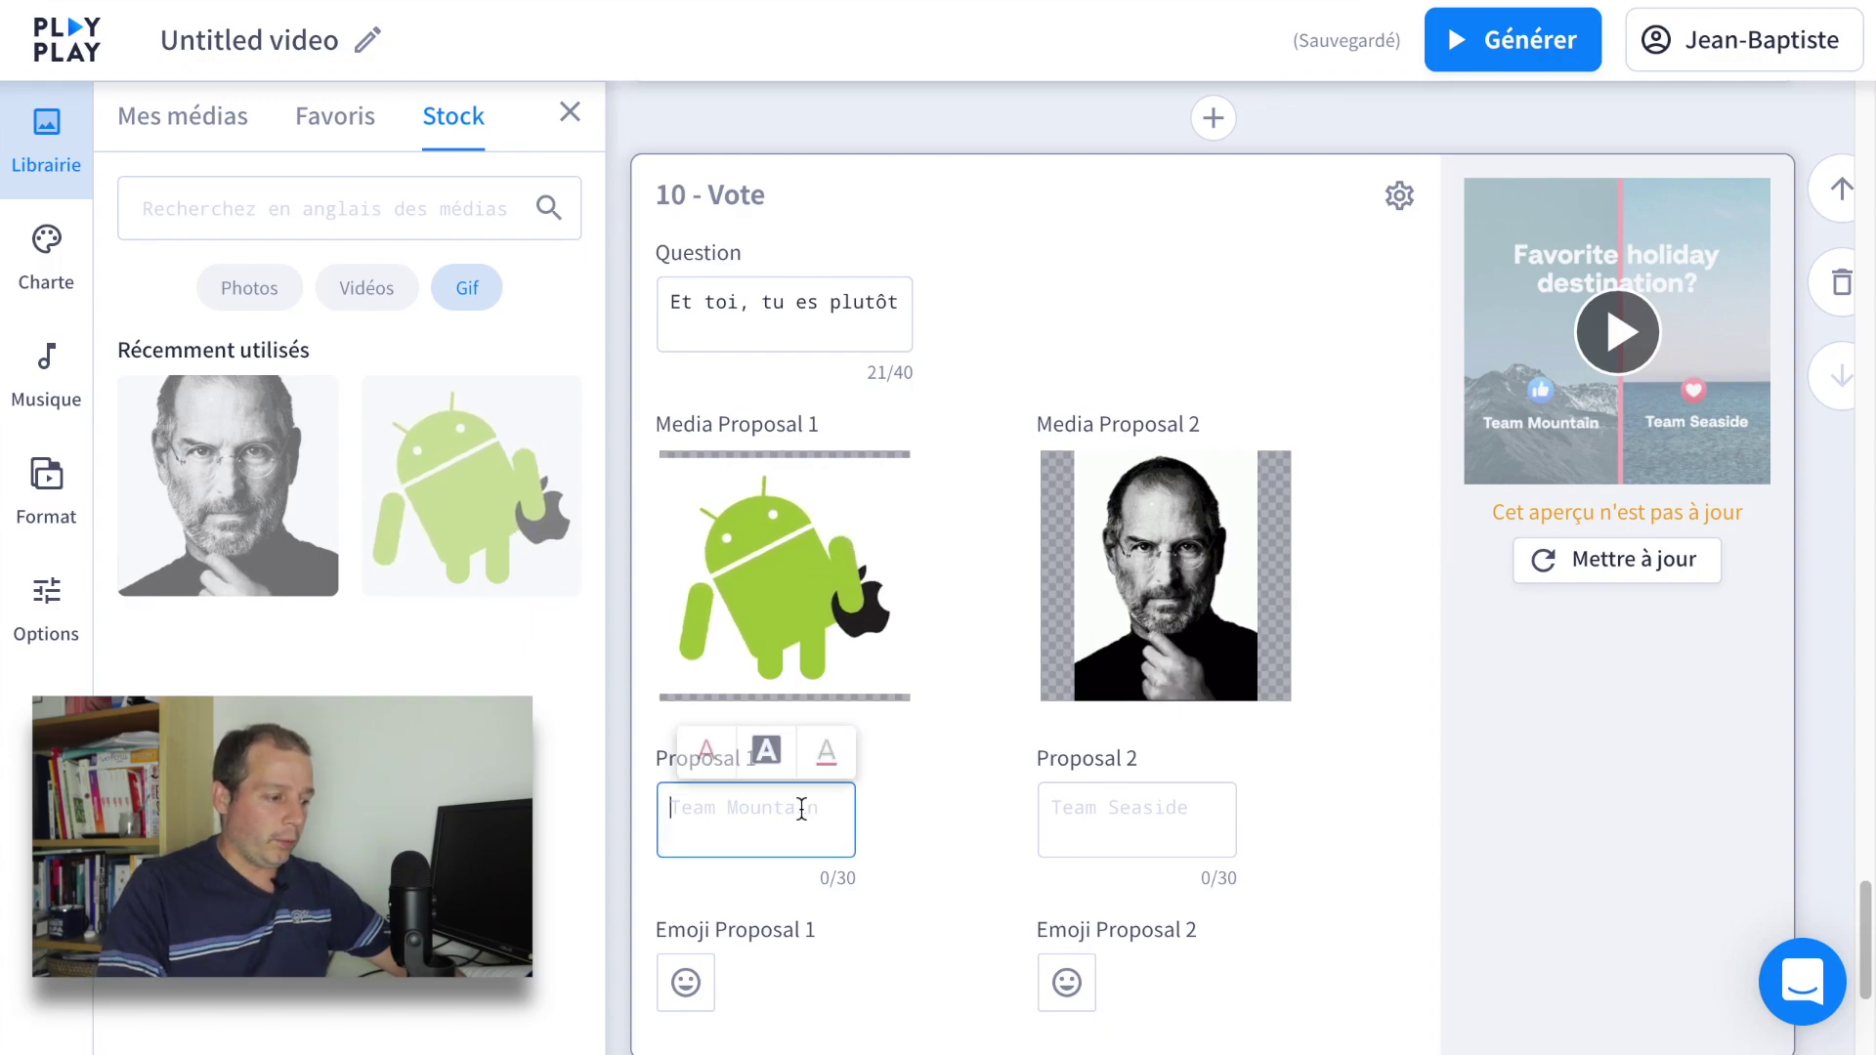
text(Team Android)
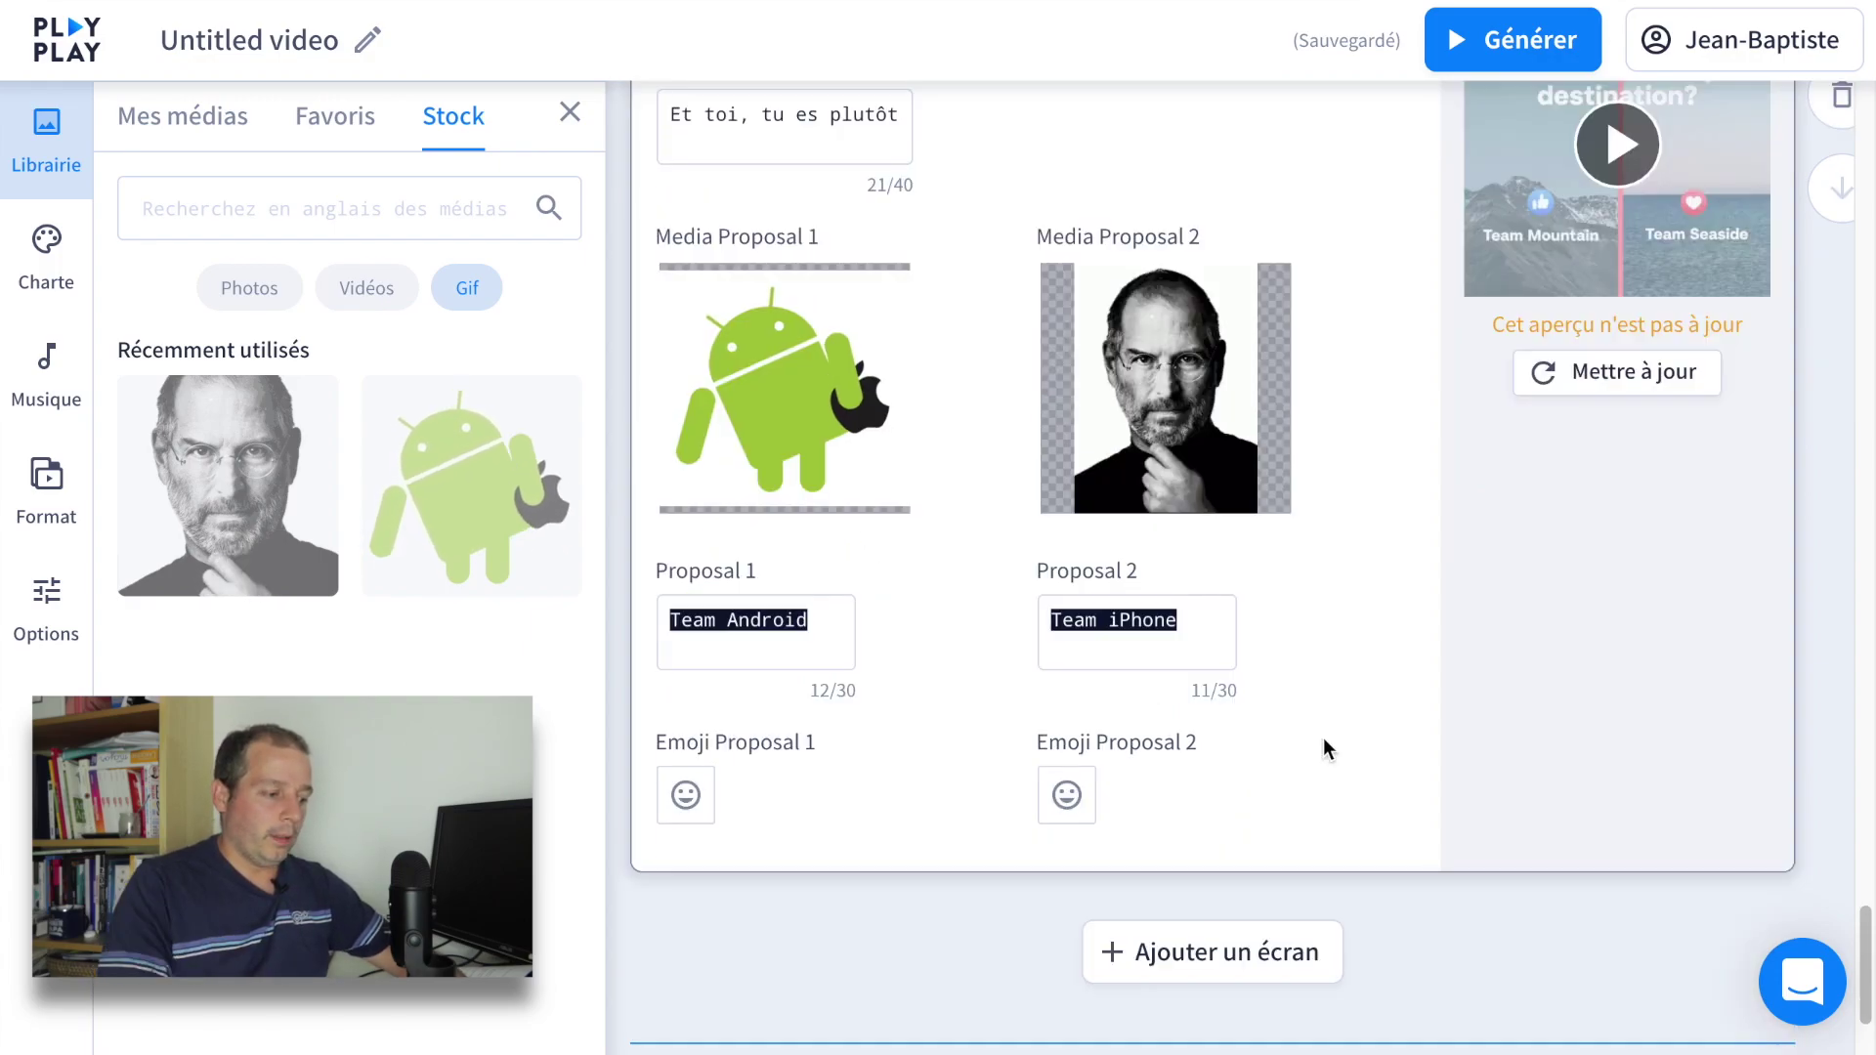
Step: Set Emoji Proposal 1 on the Vote screen to the green retweet arrows from the Twitter emojis
click(701, 807)
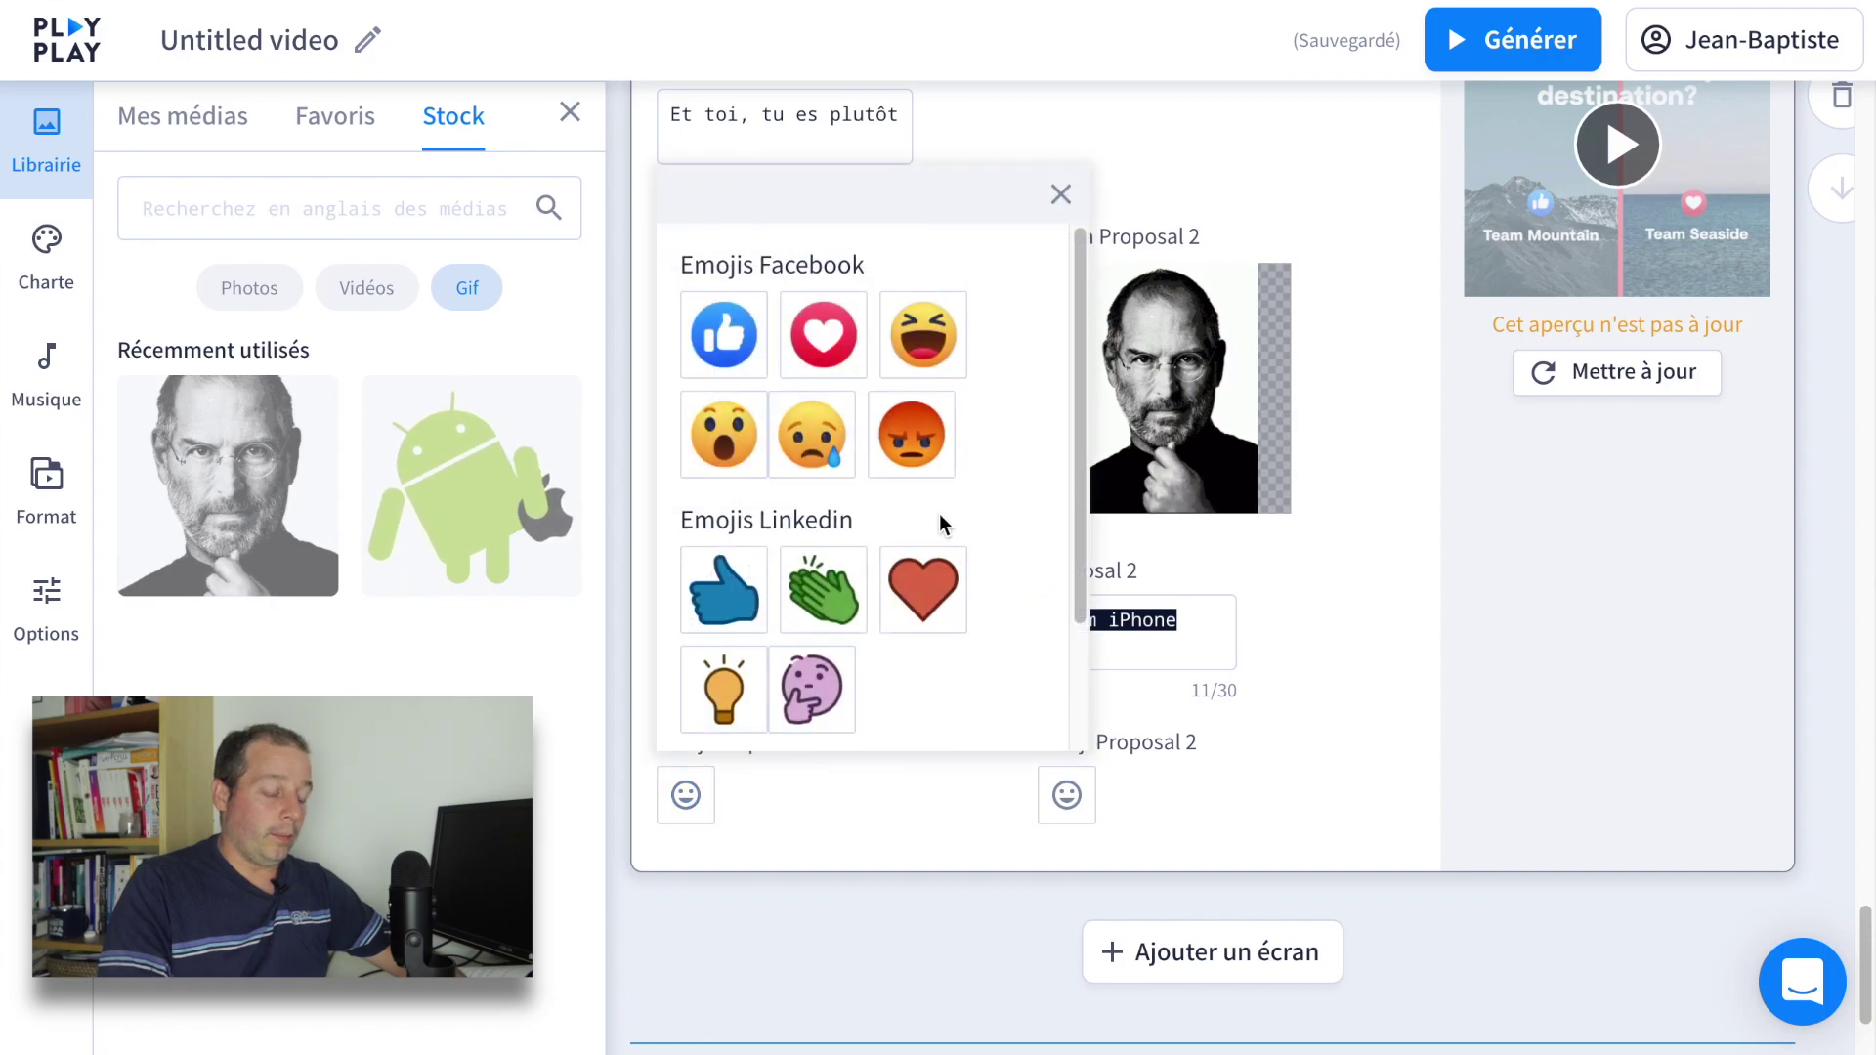
scroll(940, 513, down, 5)
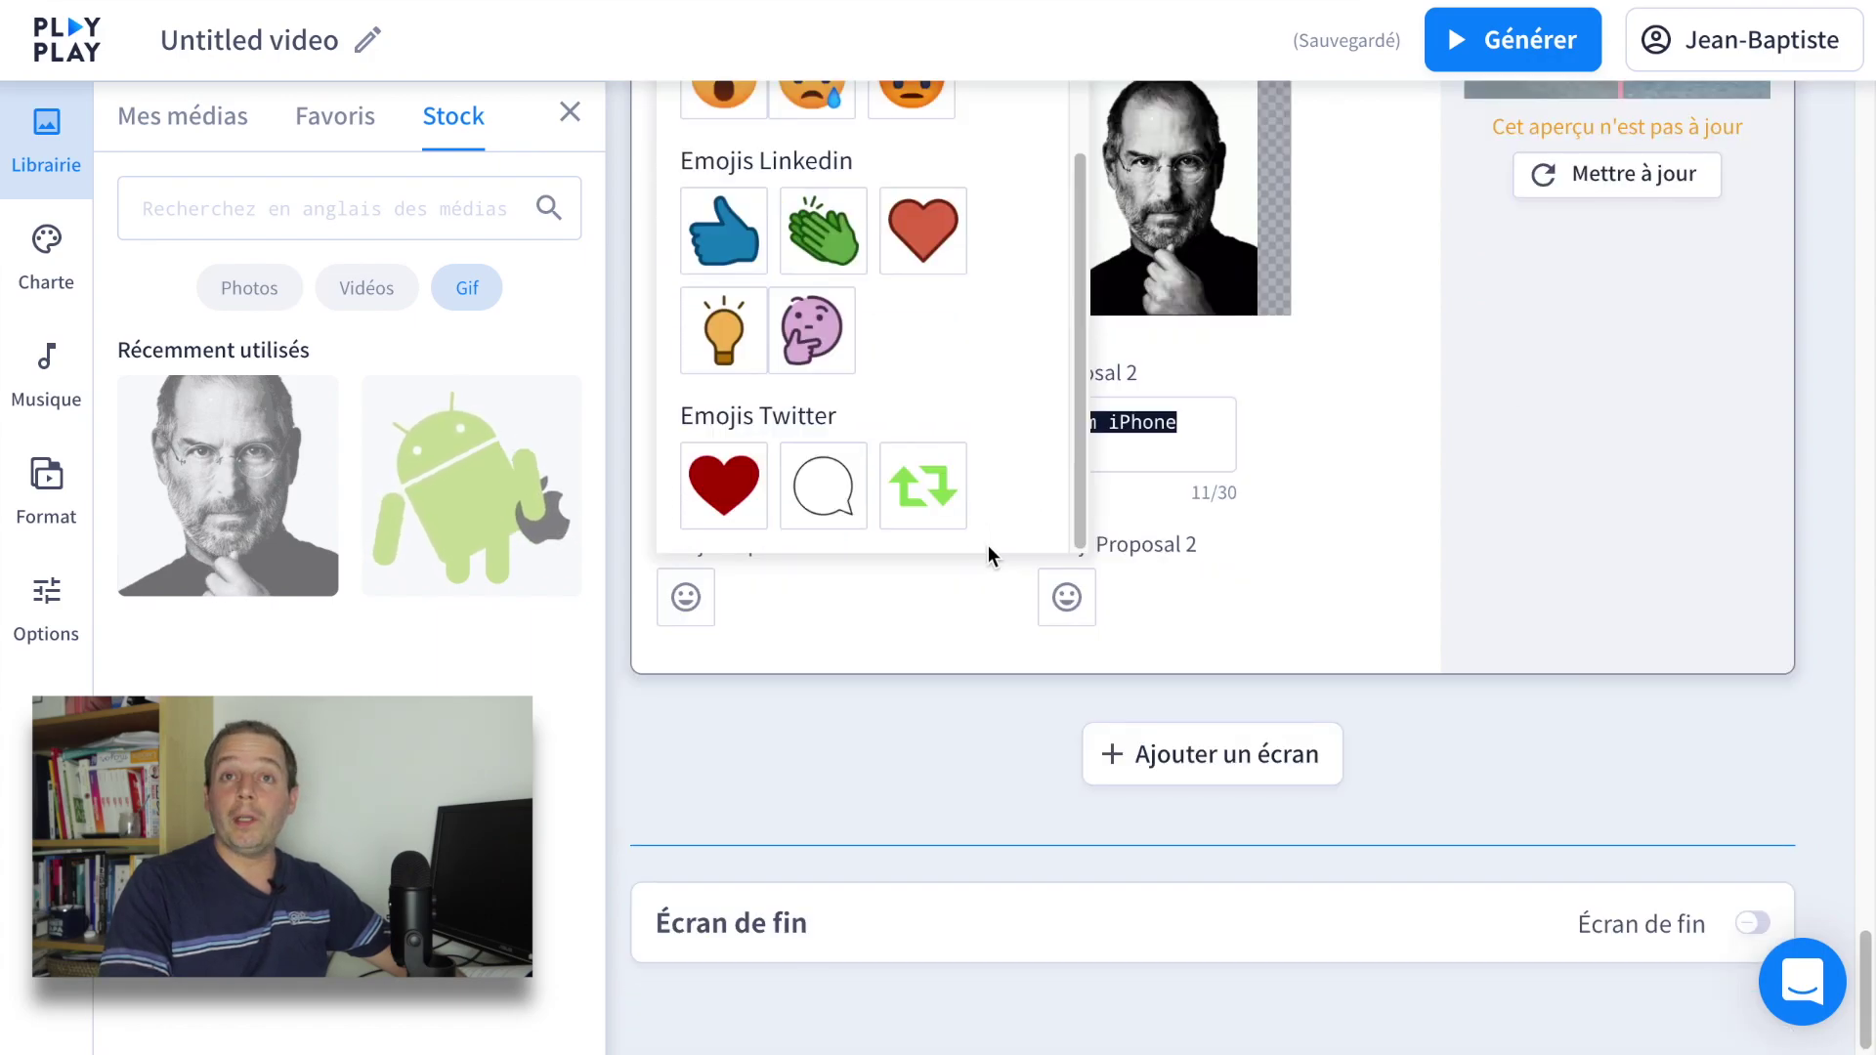
scroll(967, 344, up, 1)
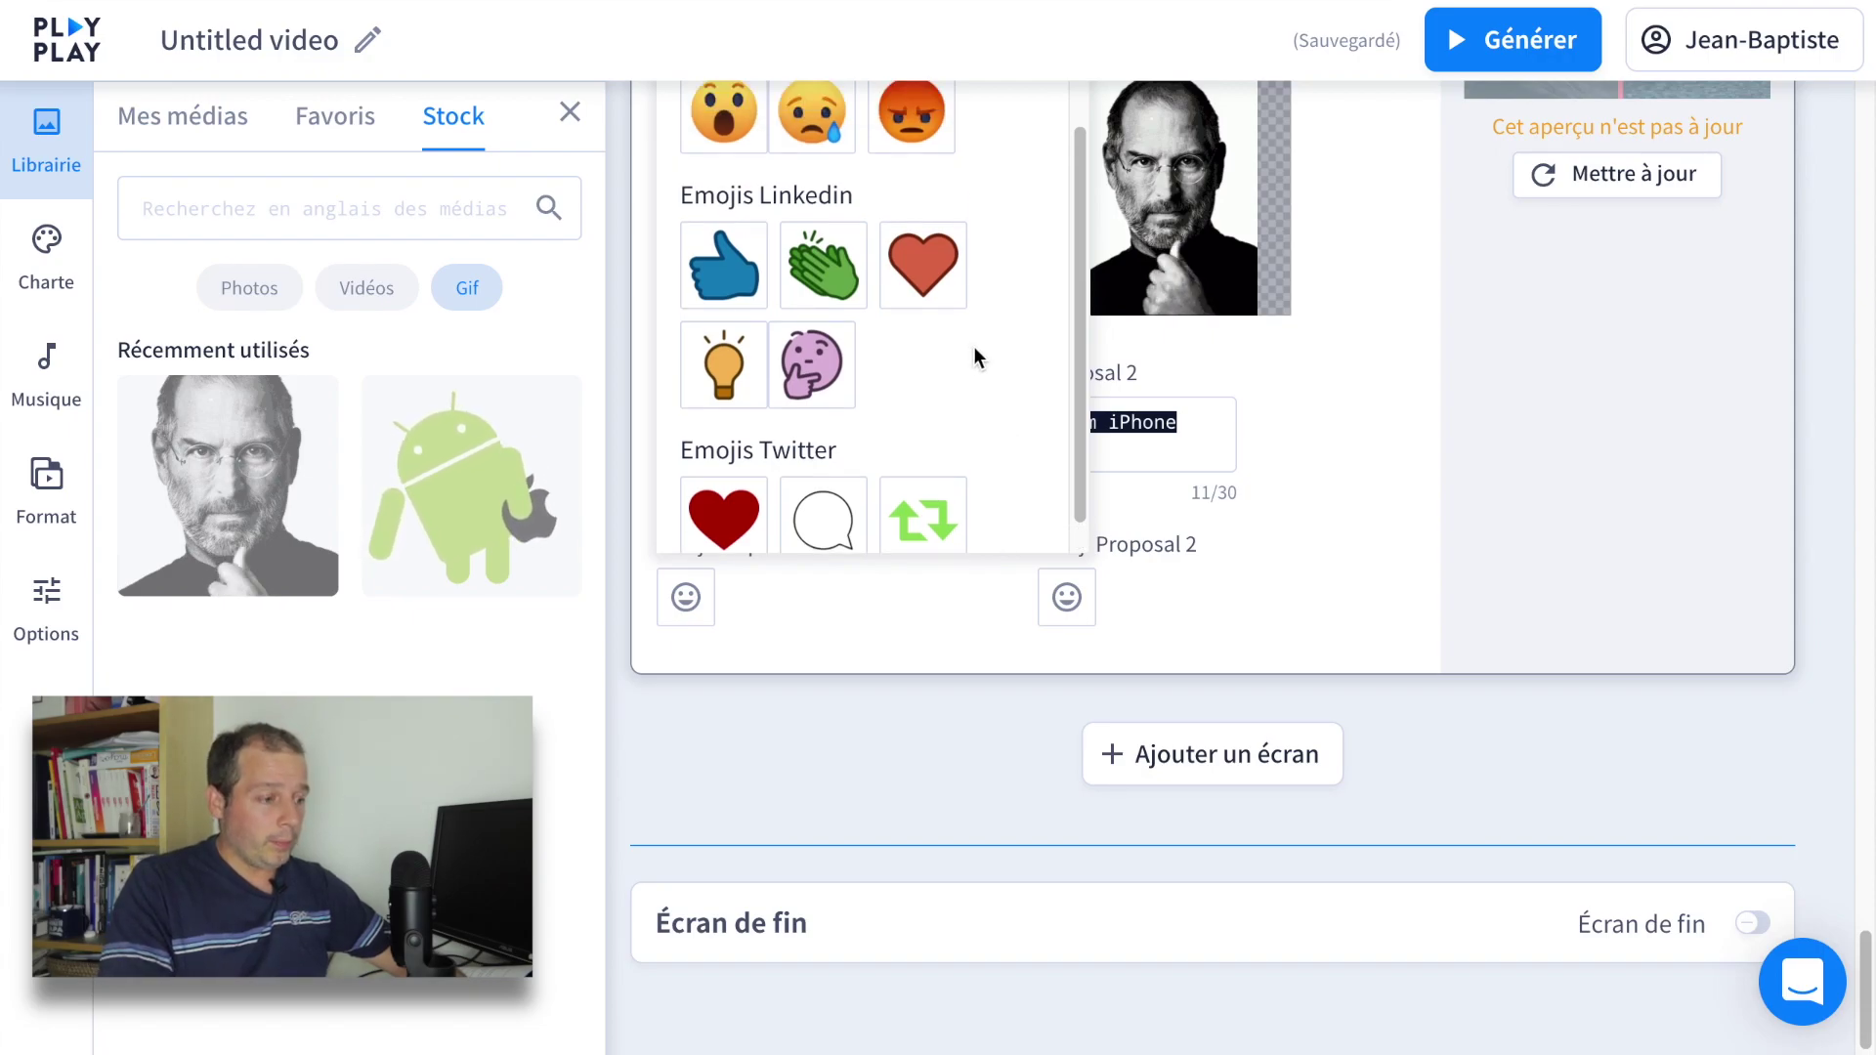
scroll(975, 358, down, 1)
scroll(977, 358, up, 1)
scroll(982, 354, up, 4)
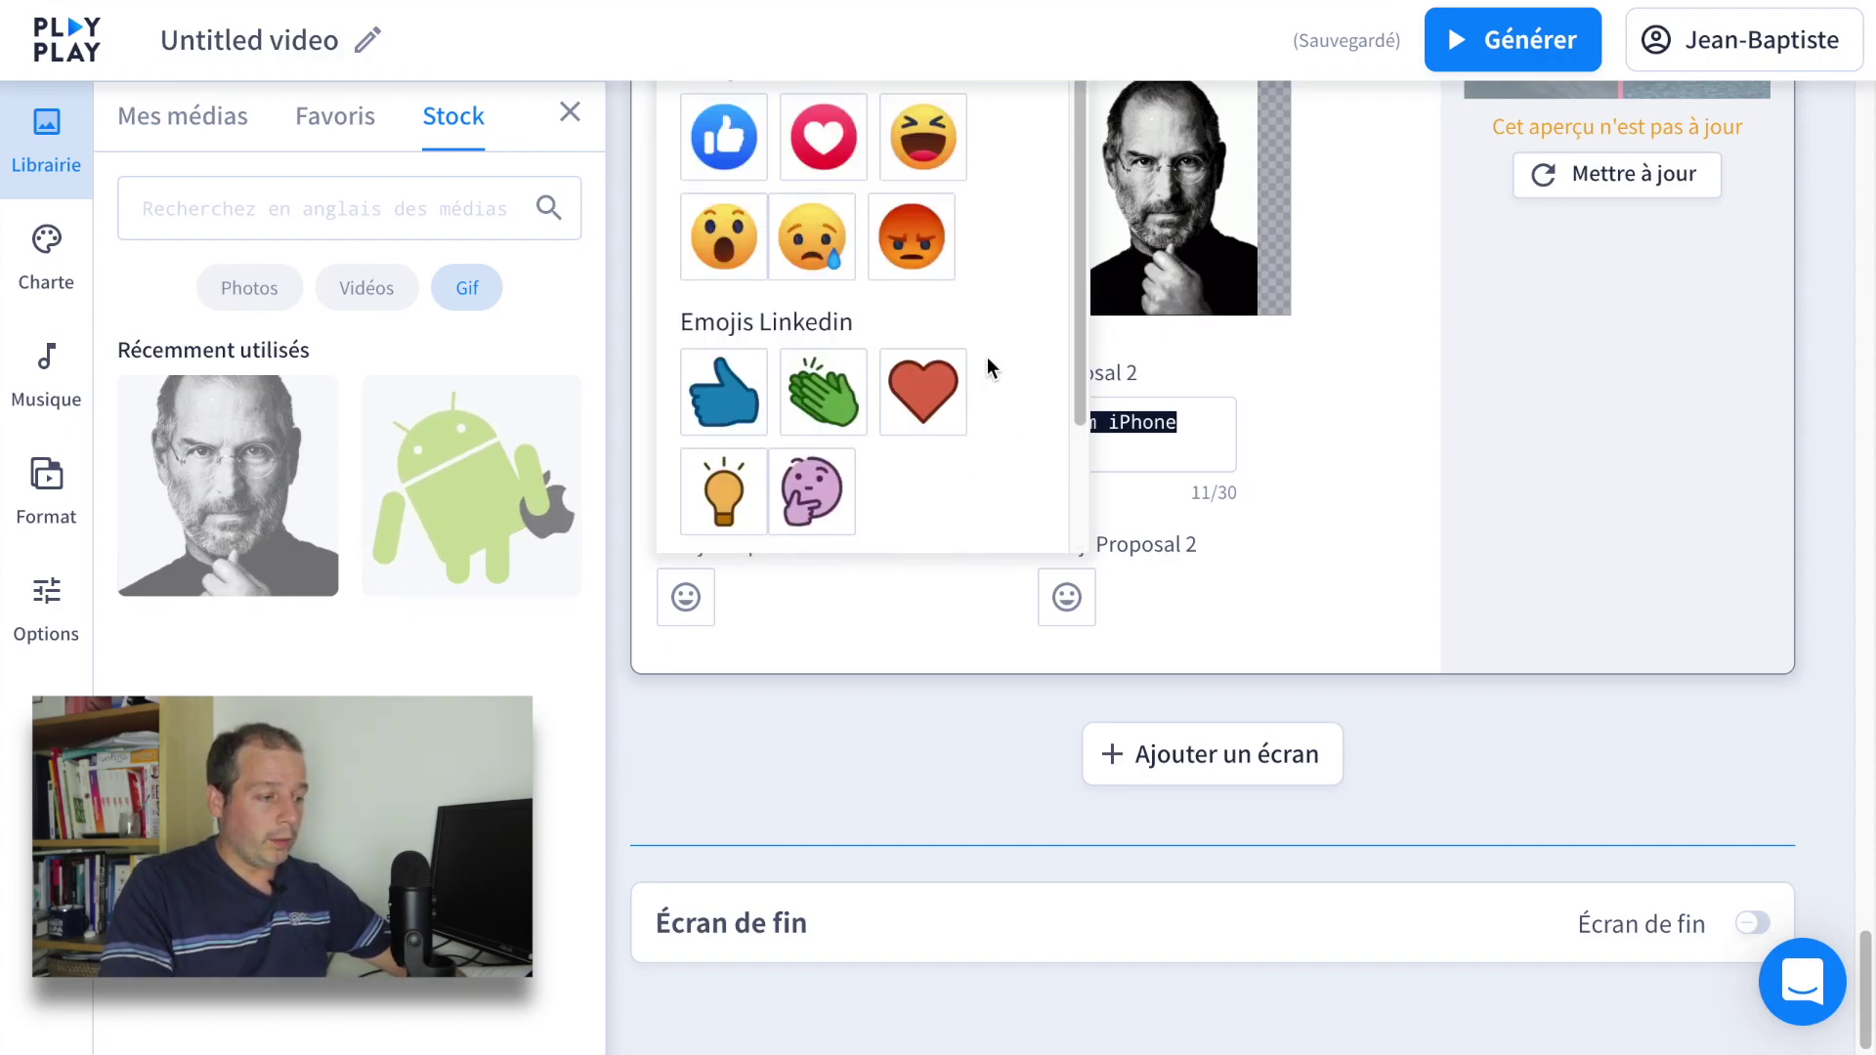
scroll(1006, 391, down, 2)
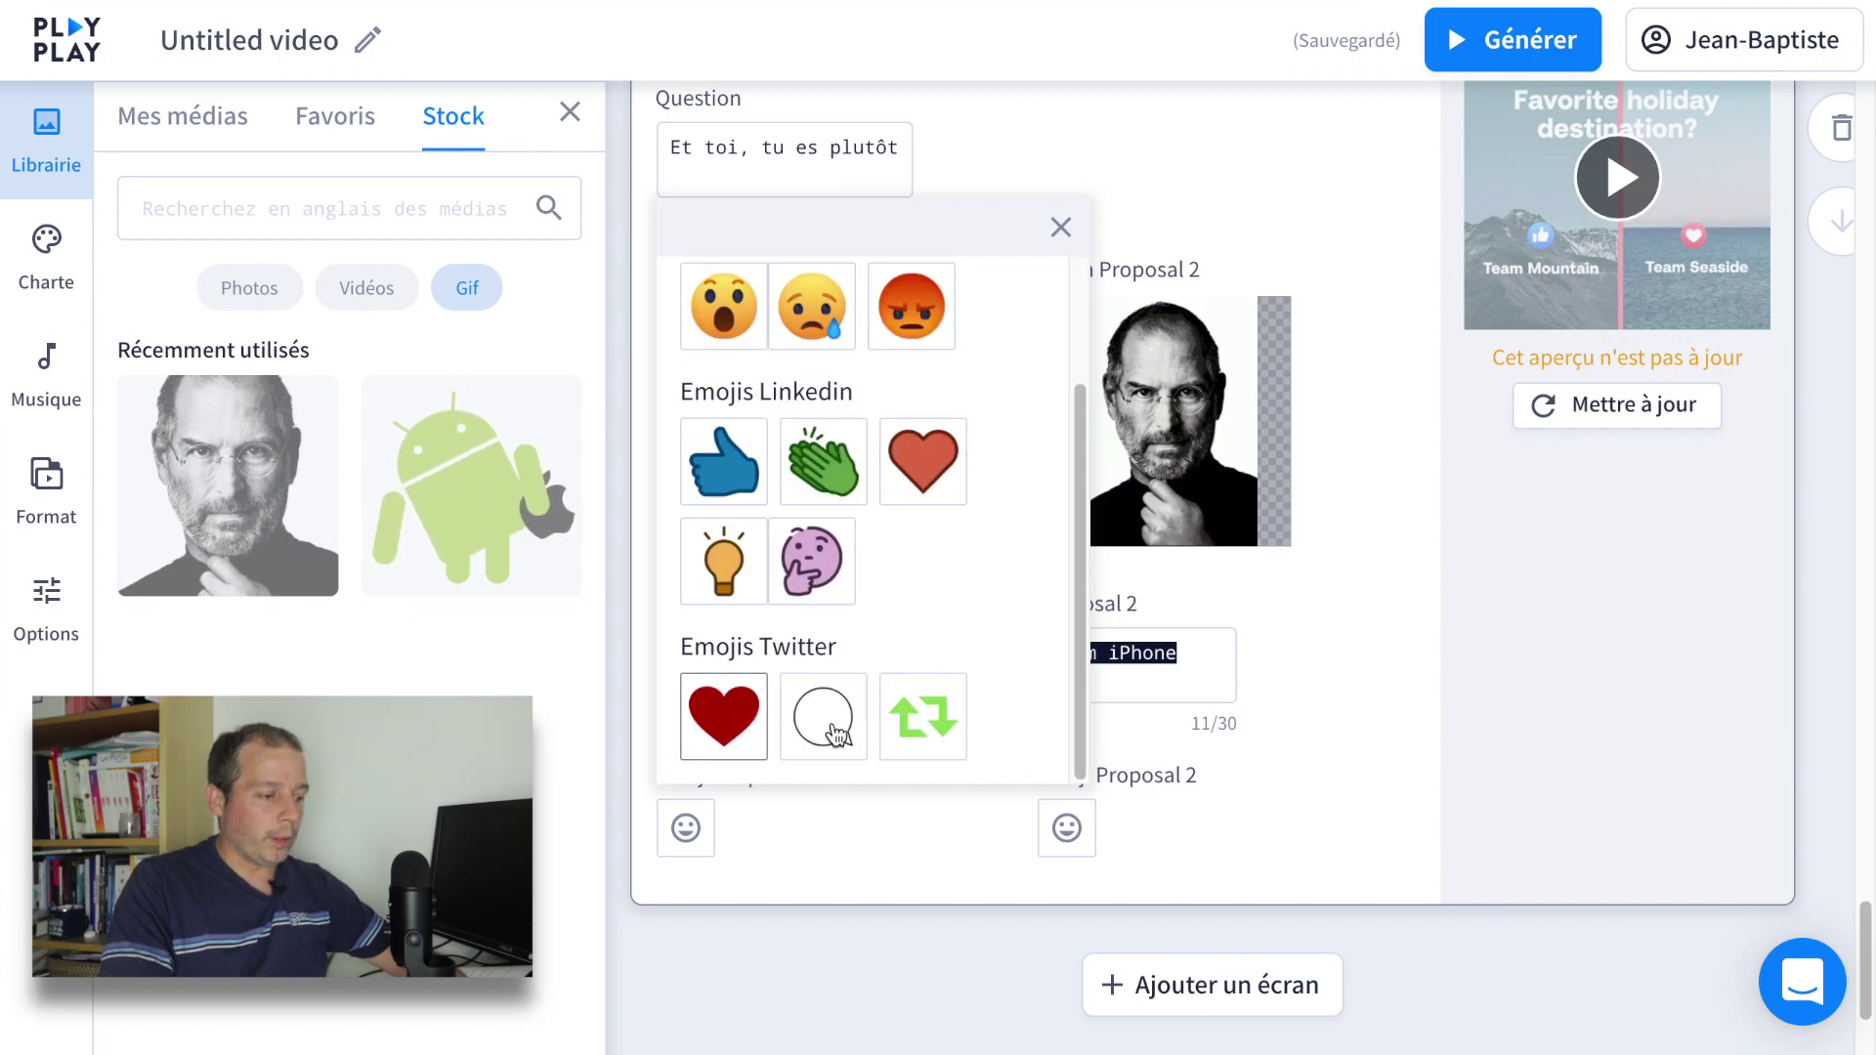
click(923, 717)
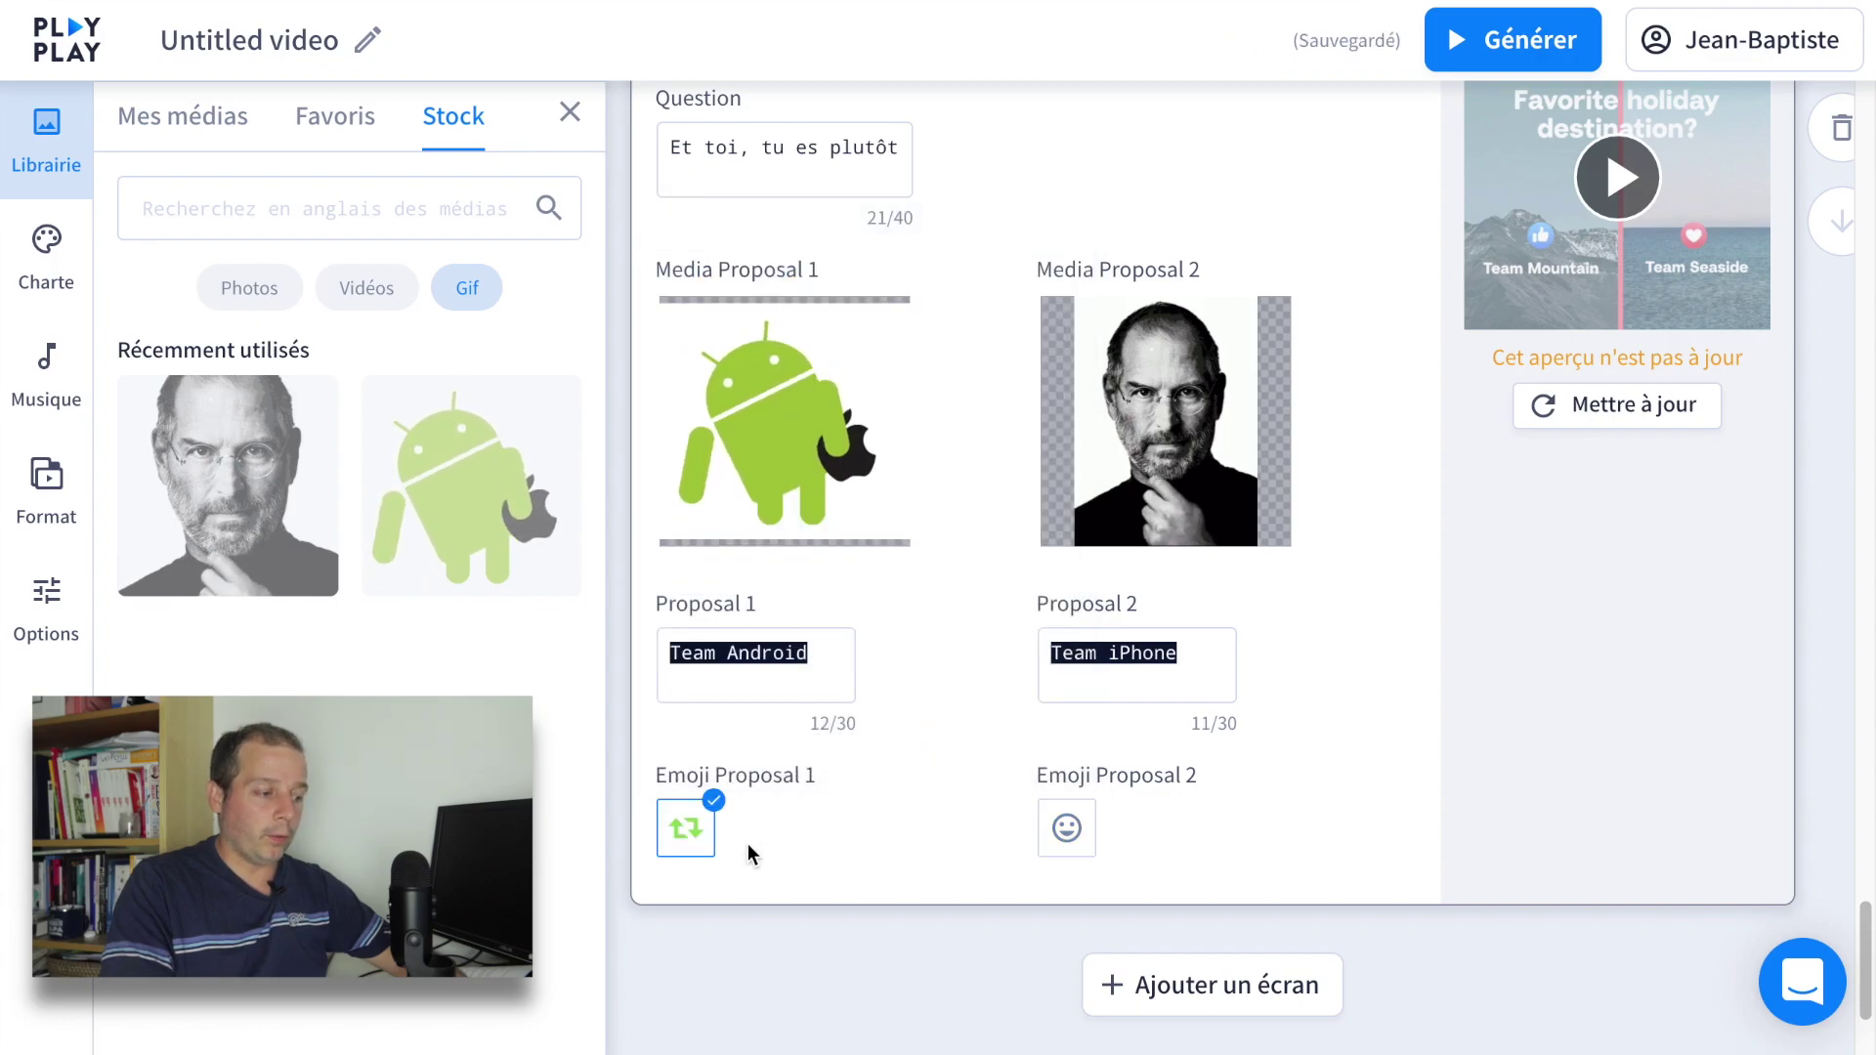
Step: Set Emoji Proposal 2 to the red Twitter heart and update the Vote screen's preview
click(1049, 838)
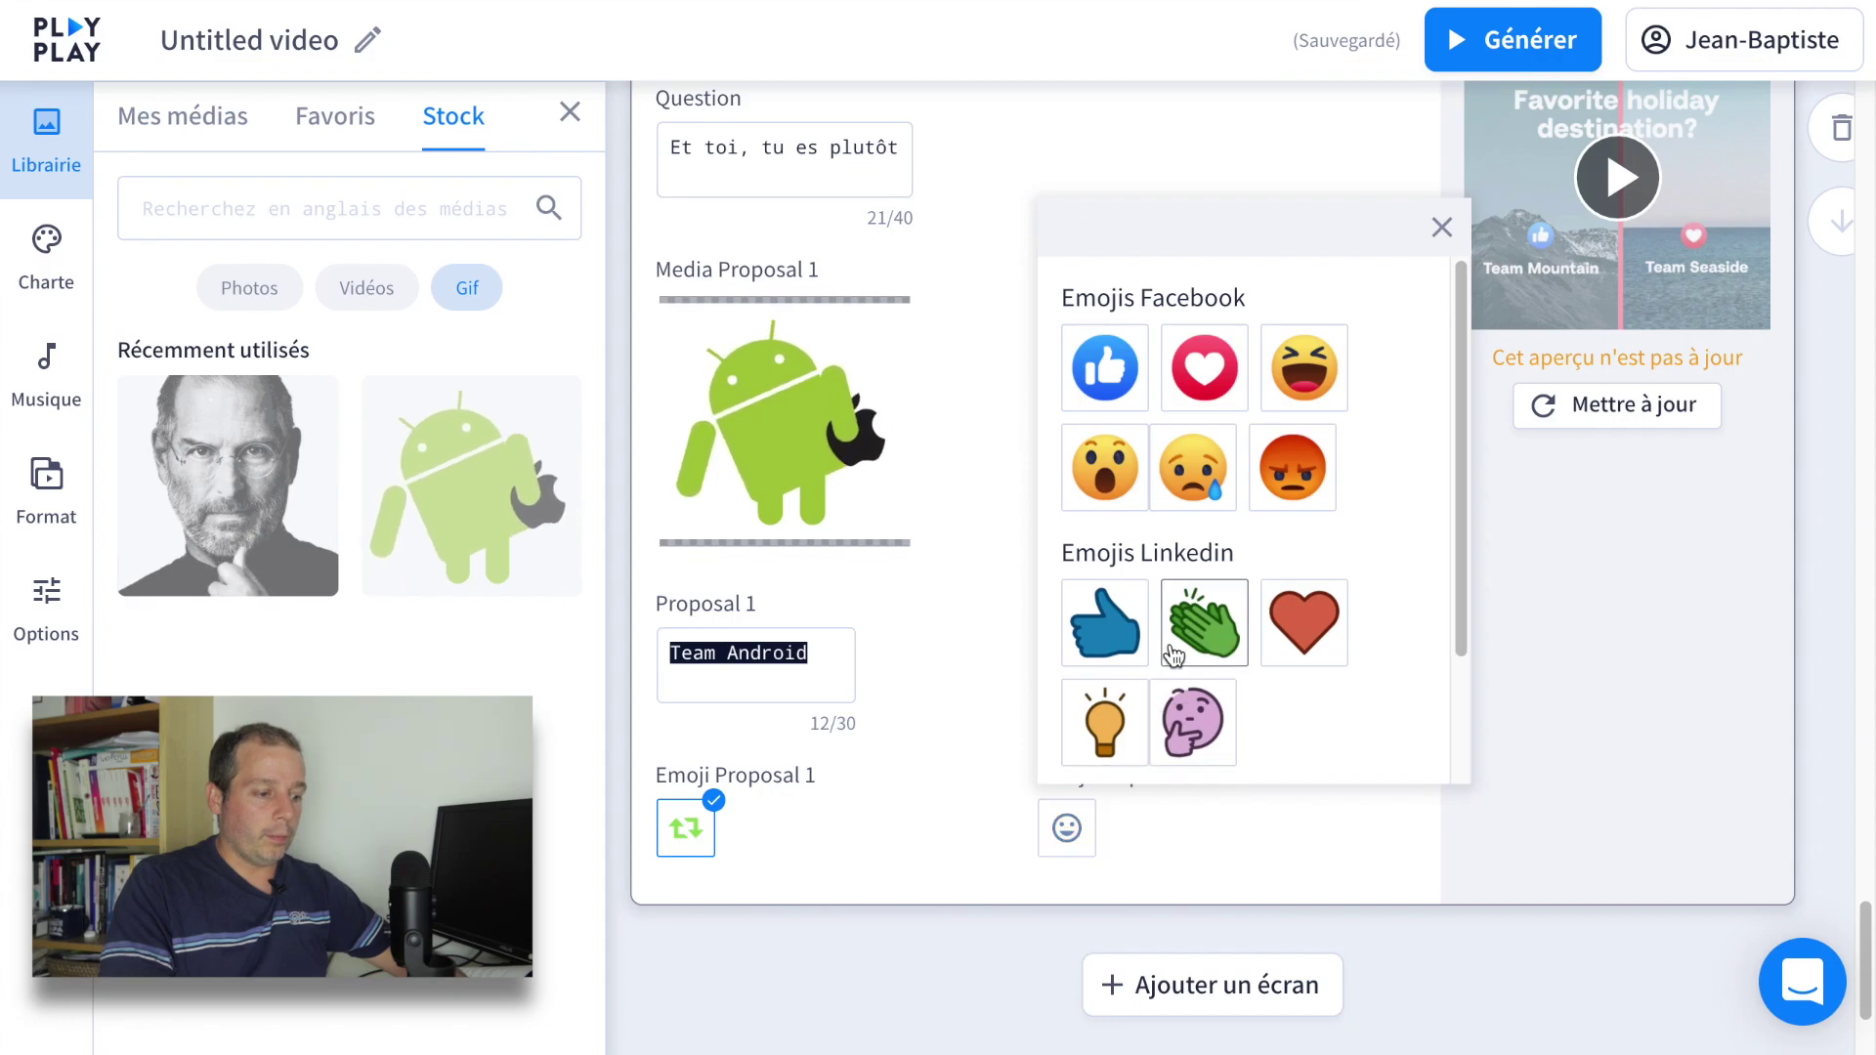
scroll(1371, 576, down, 3)
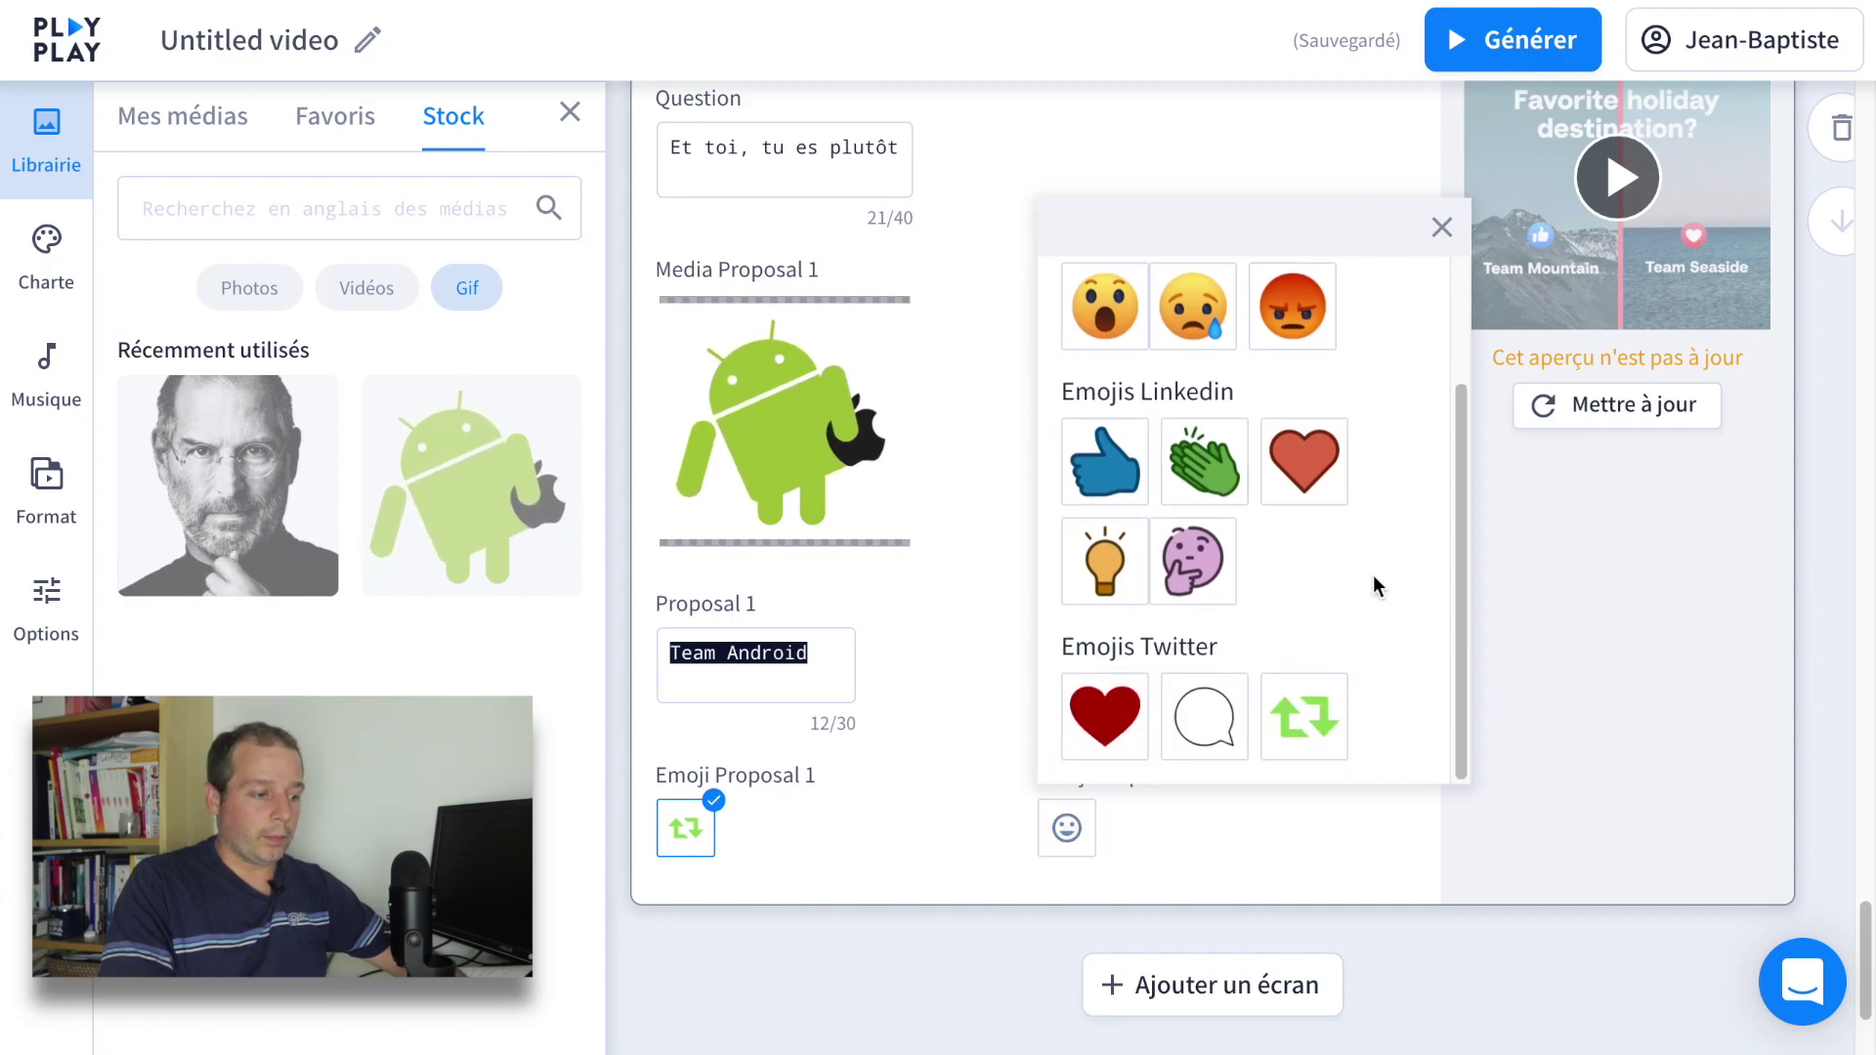
click(1131, 721)
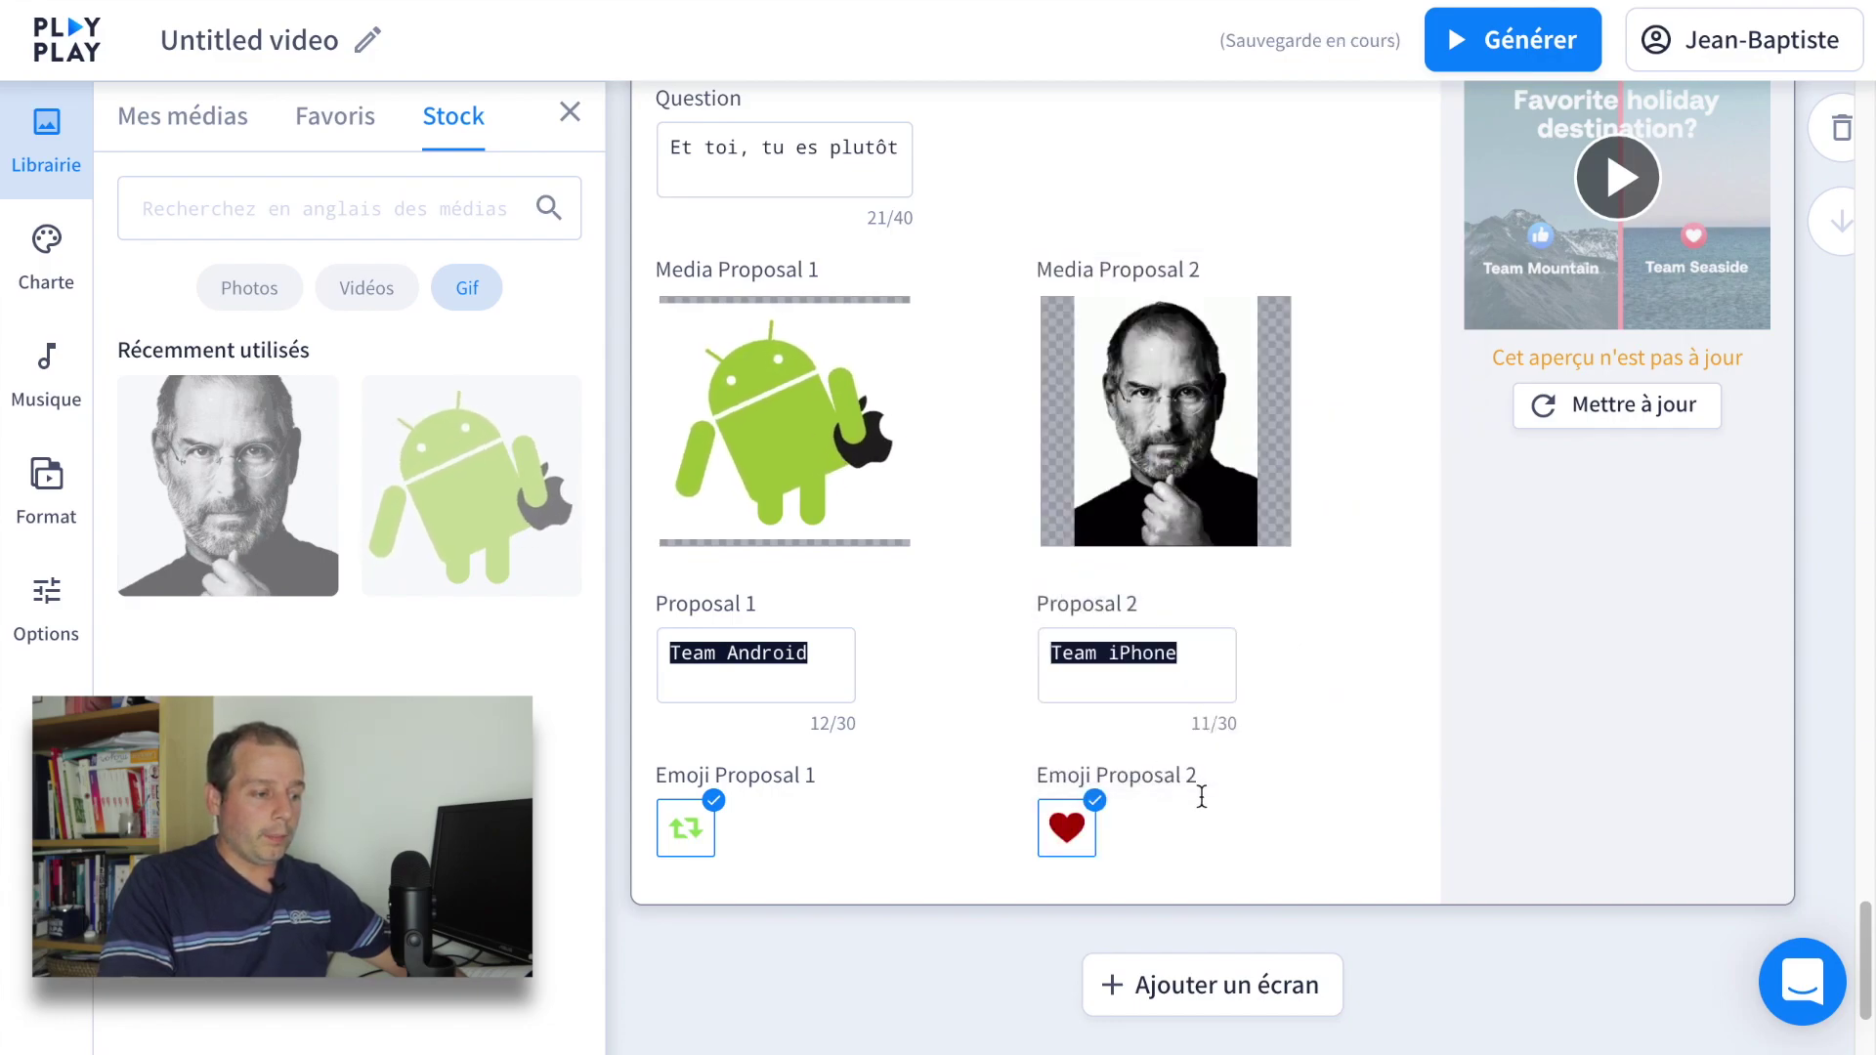
scroll(1316, 748, up, 3)
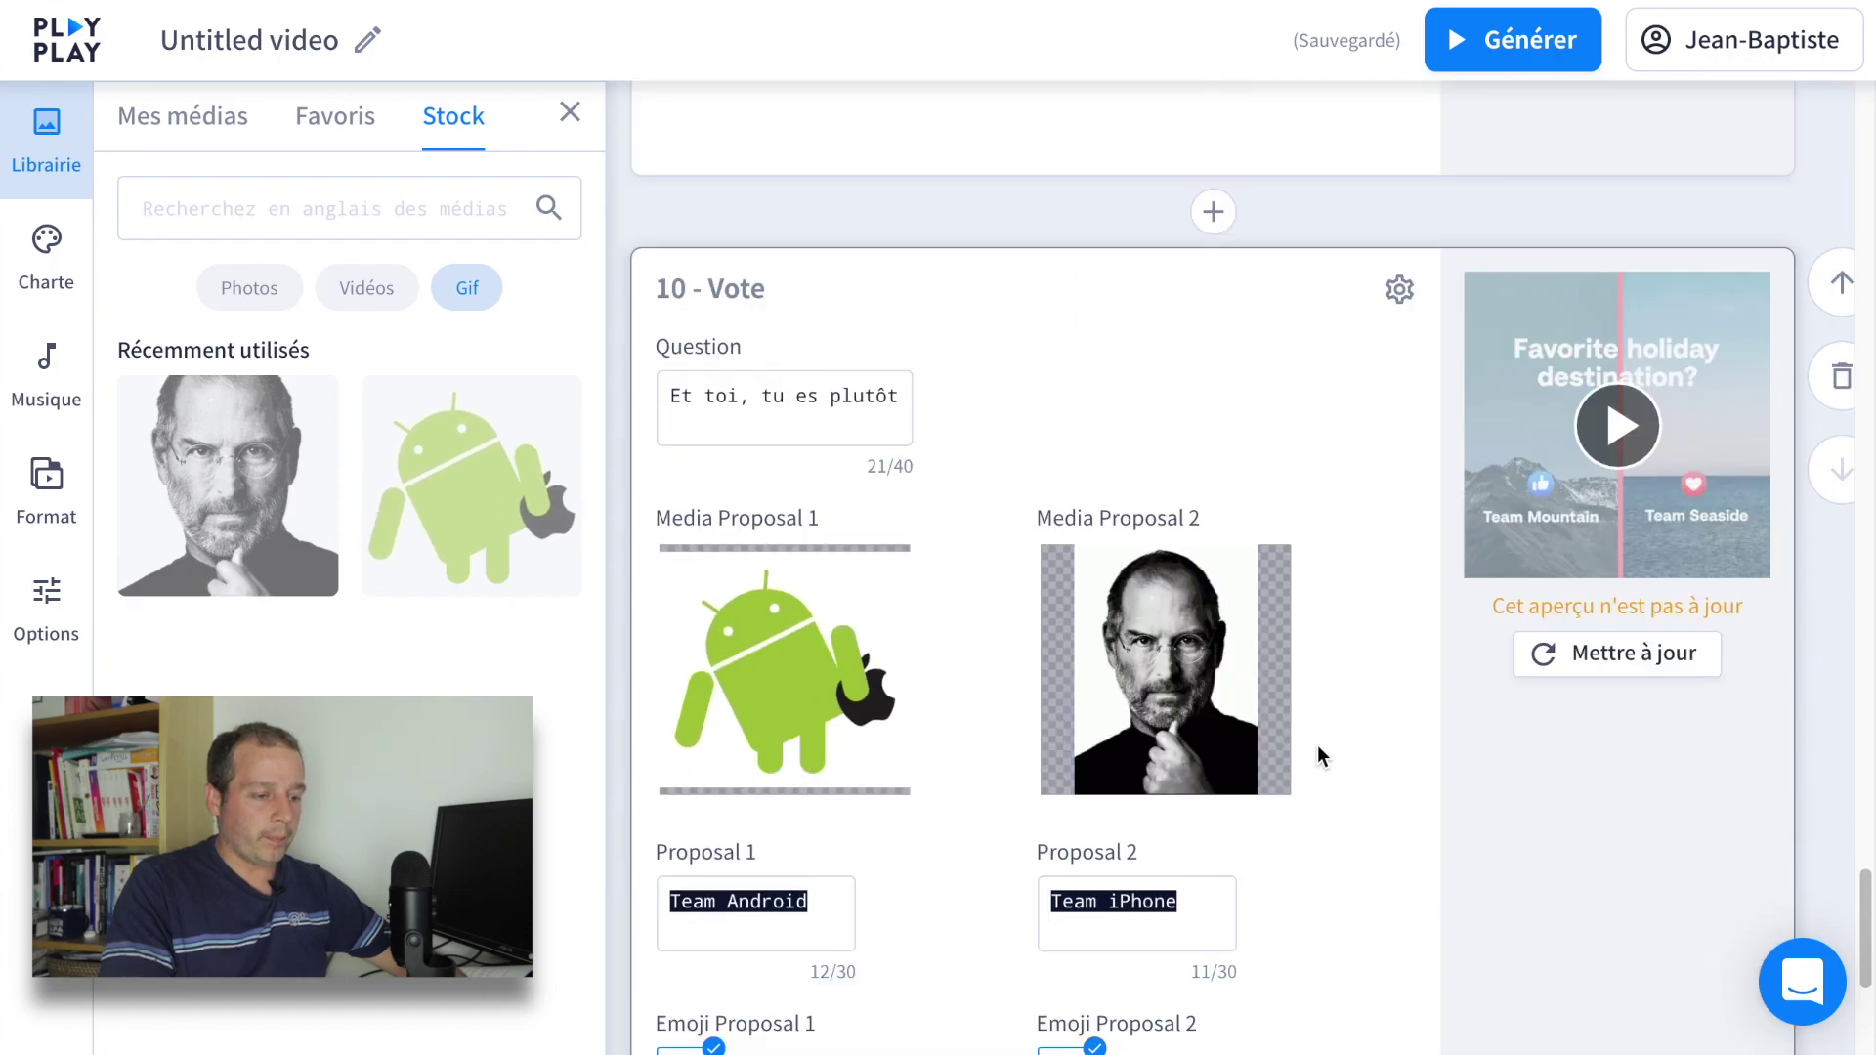
click(1602, 654)
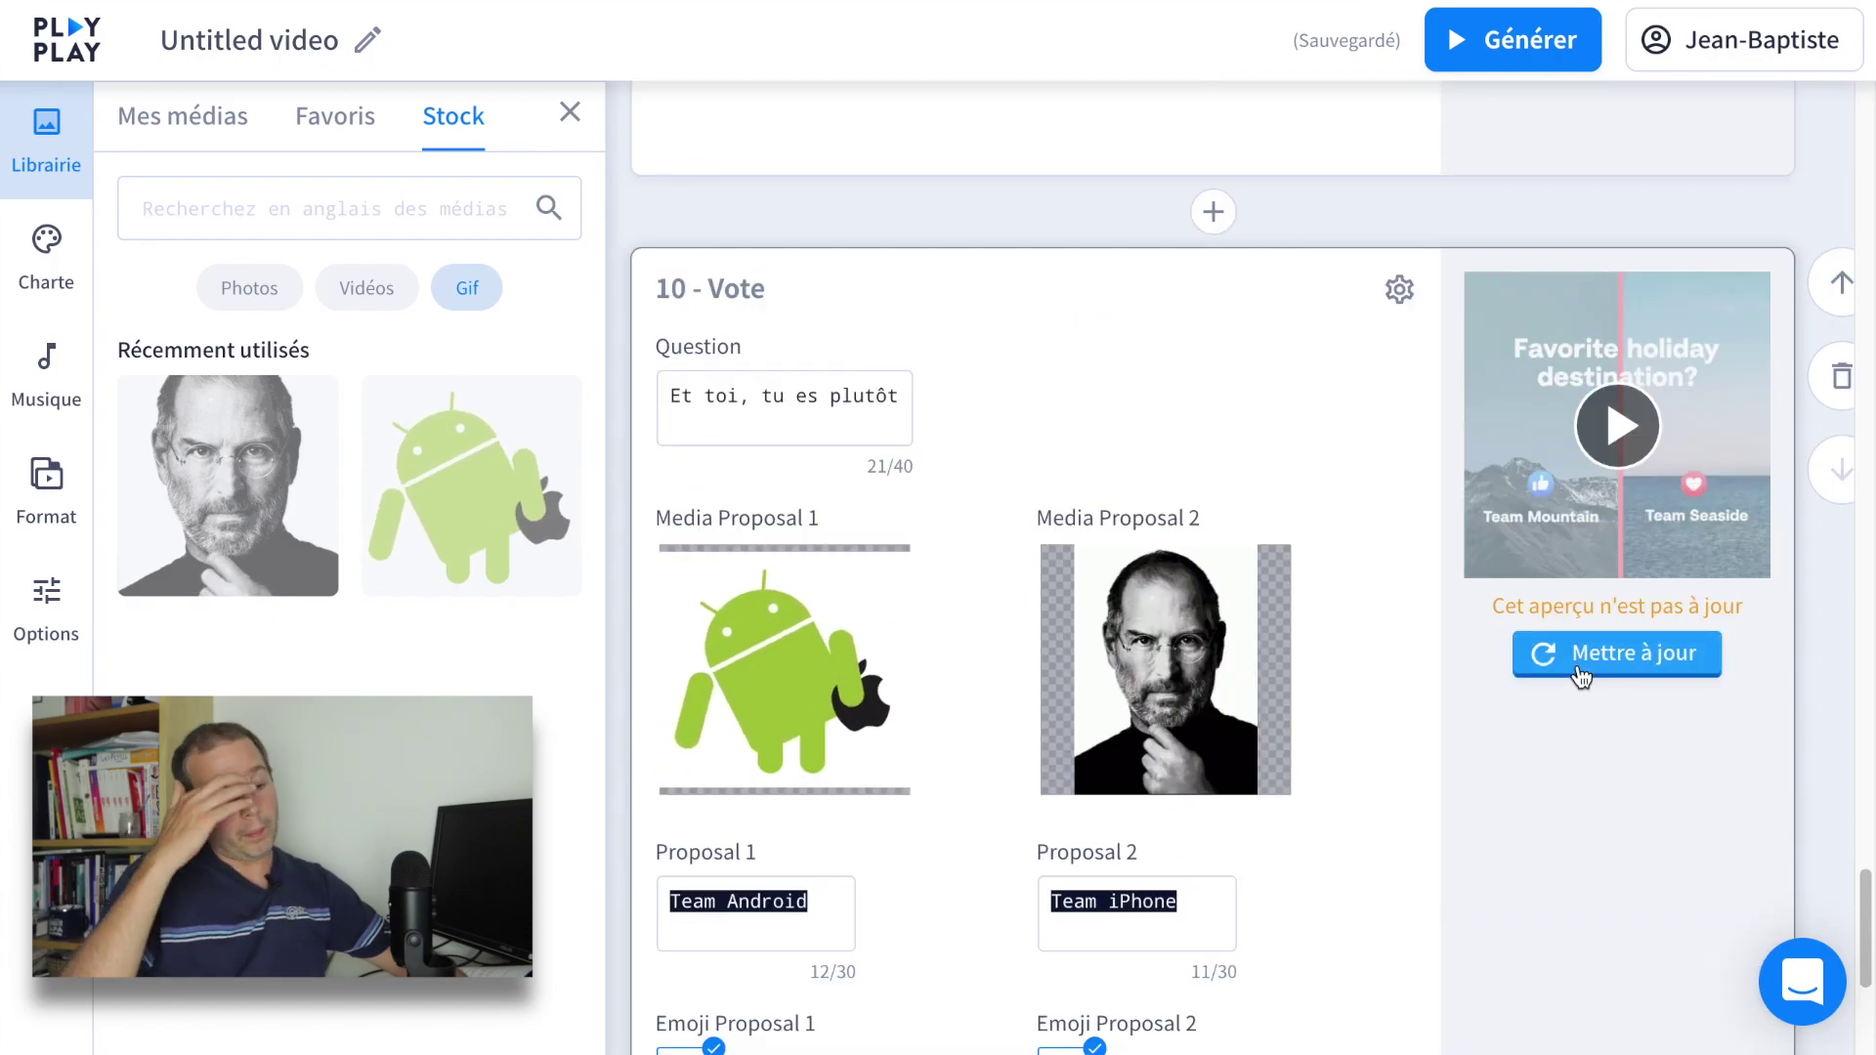
Step: Turn on GIF looping (Gif en boucle) in the video's global options
click(567, 115)
click(46, 256)
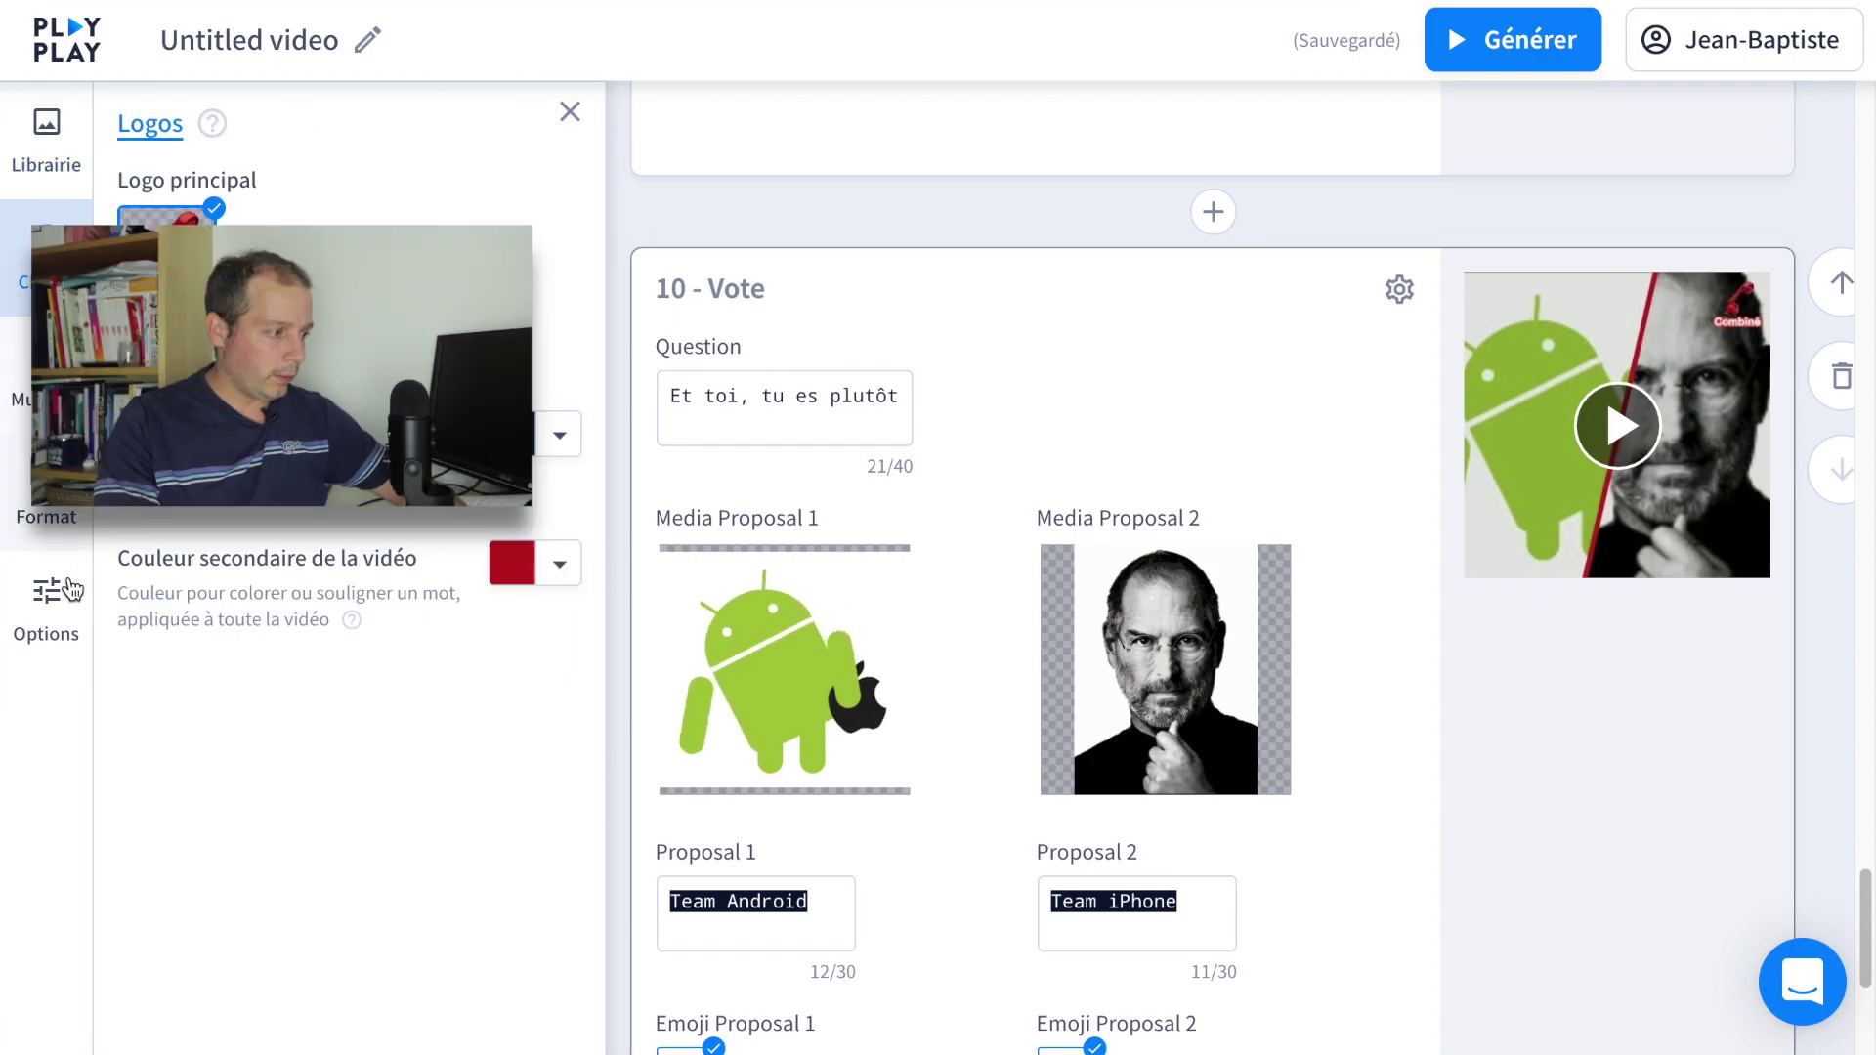
click(61, 600)
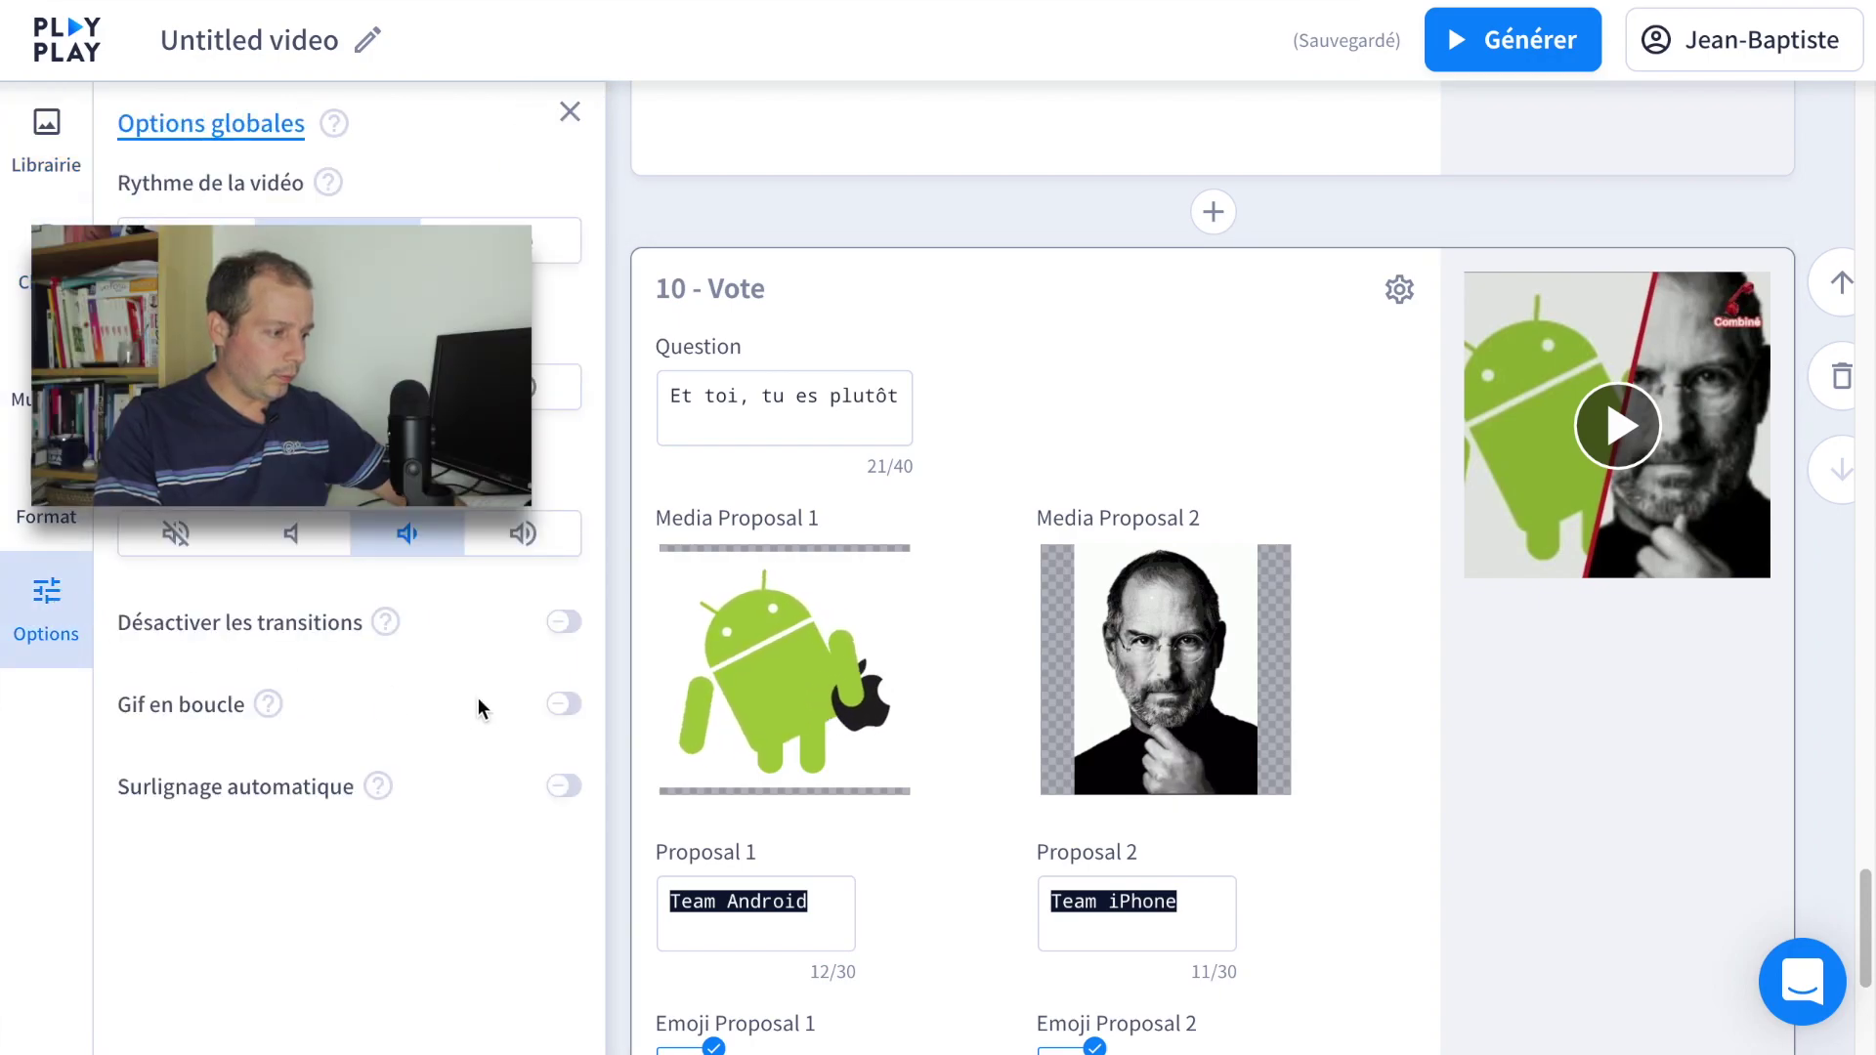
click(571, 710)
click(1362, 496)
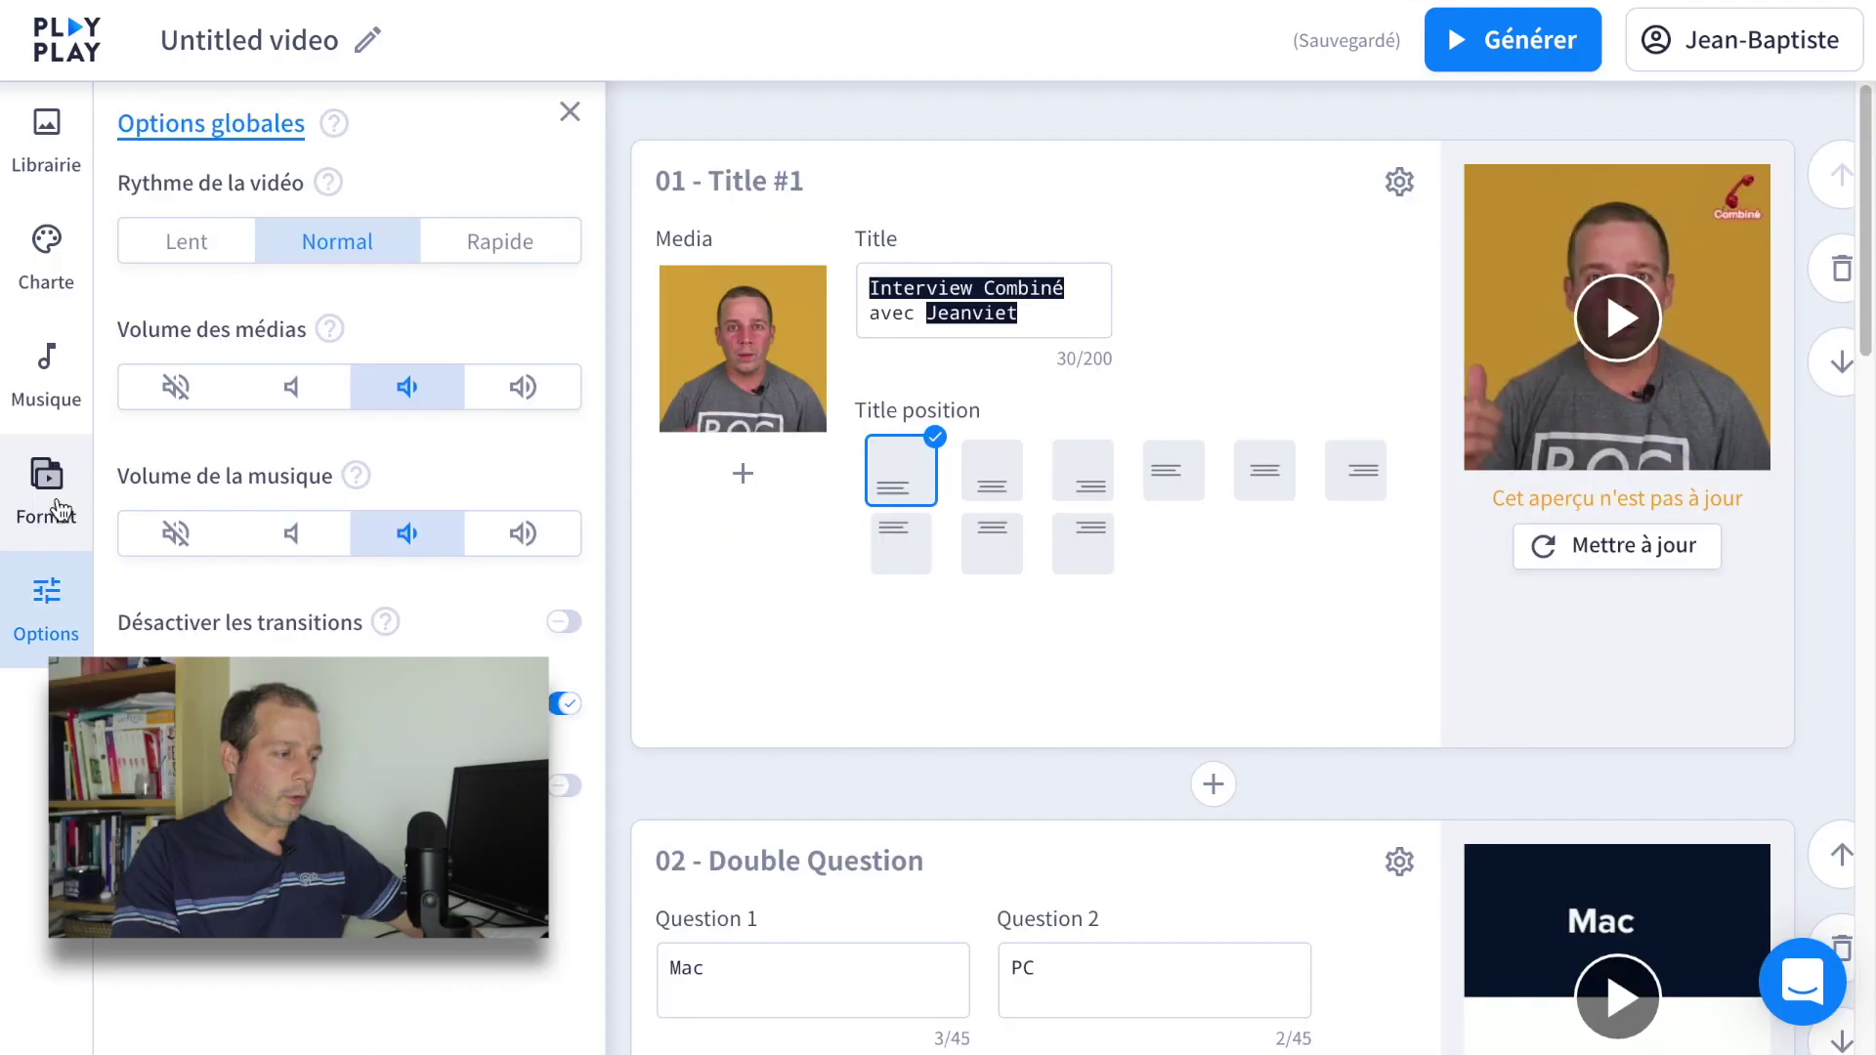
Step: Check the video's format settings, then generate the video and play back the beginning of the result
click(49, 493)
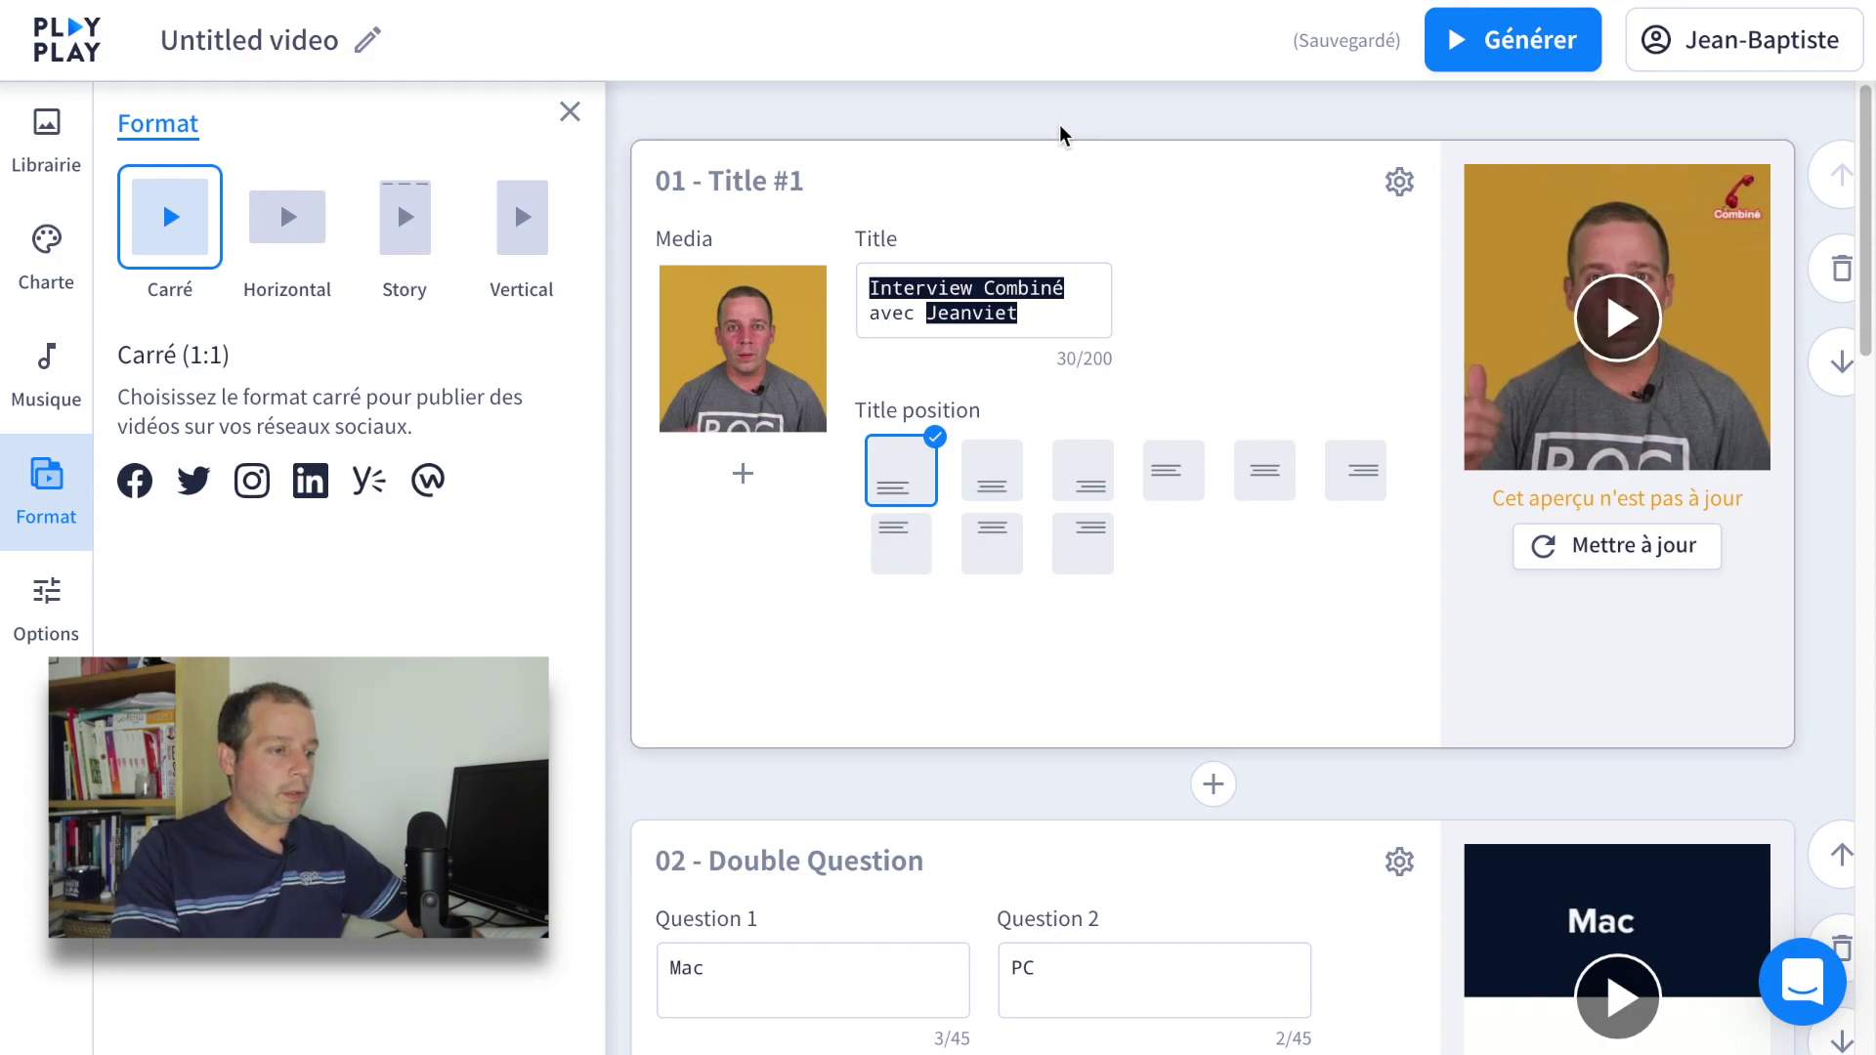
click(1462, 39)
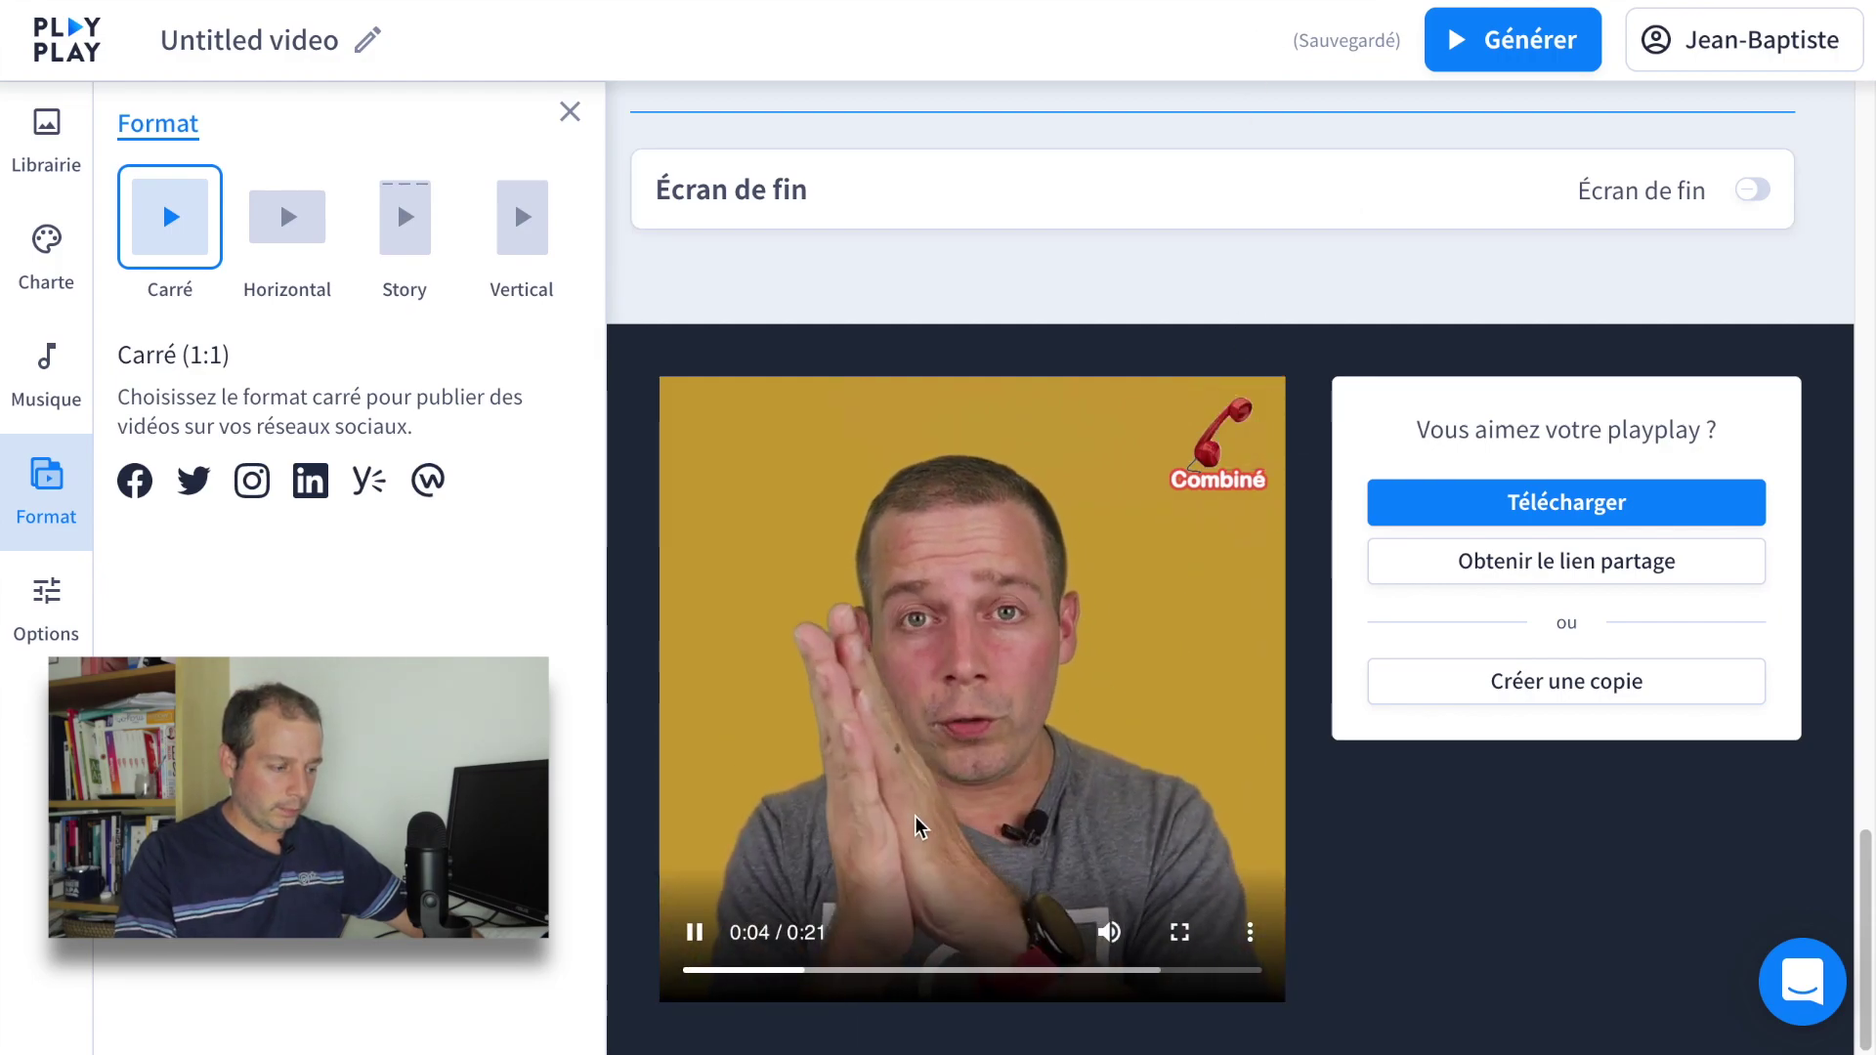
click(708, 914)
drag(742, 977, 656, 972)
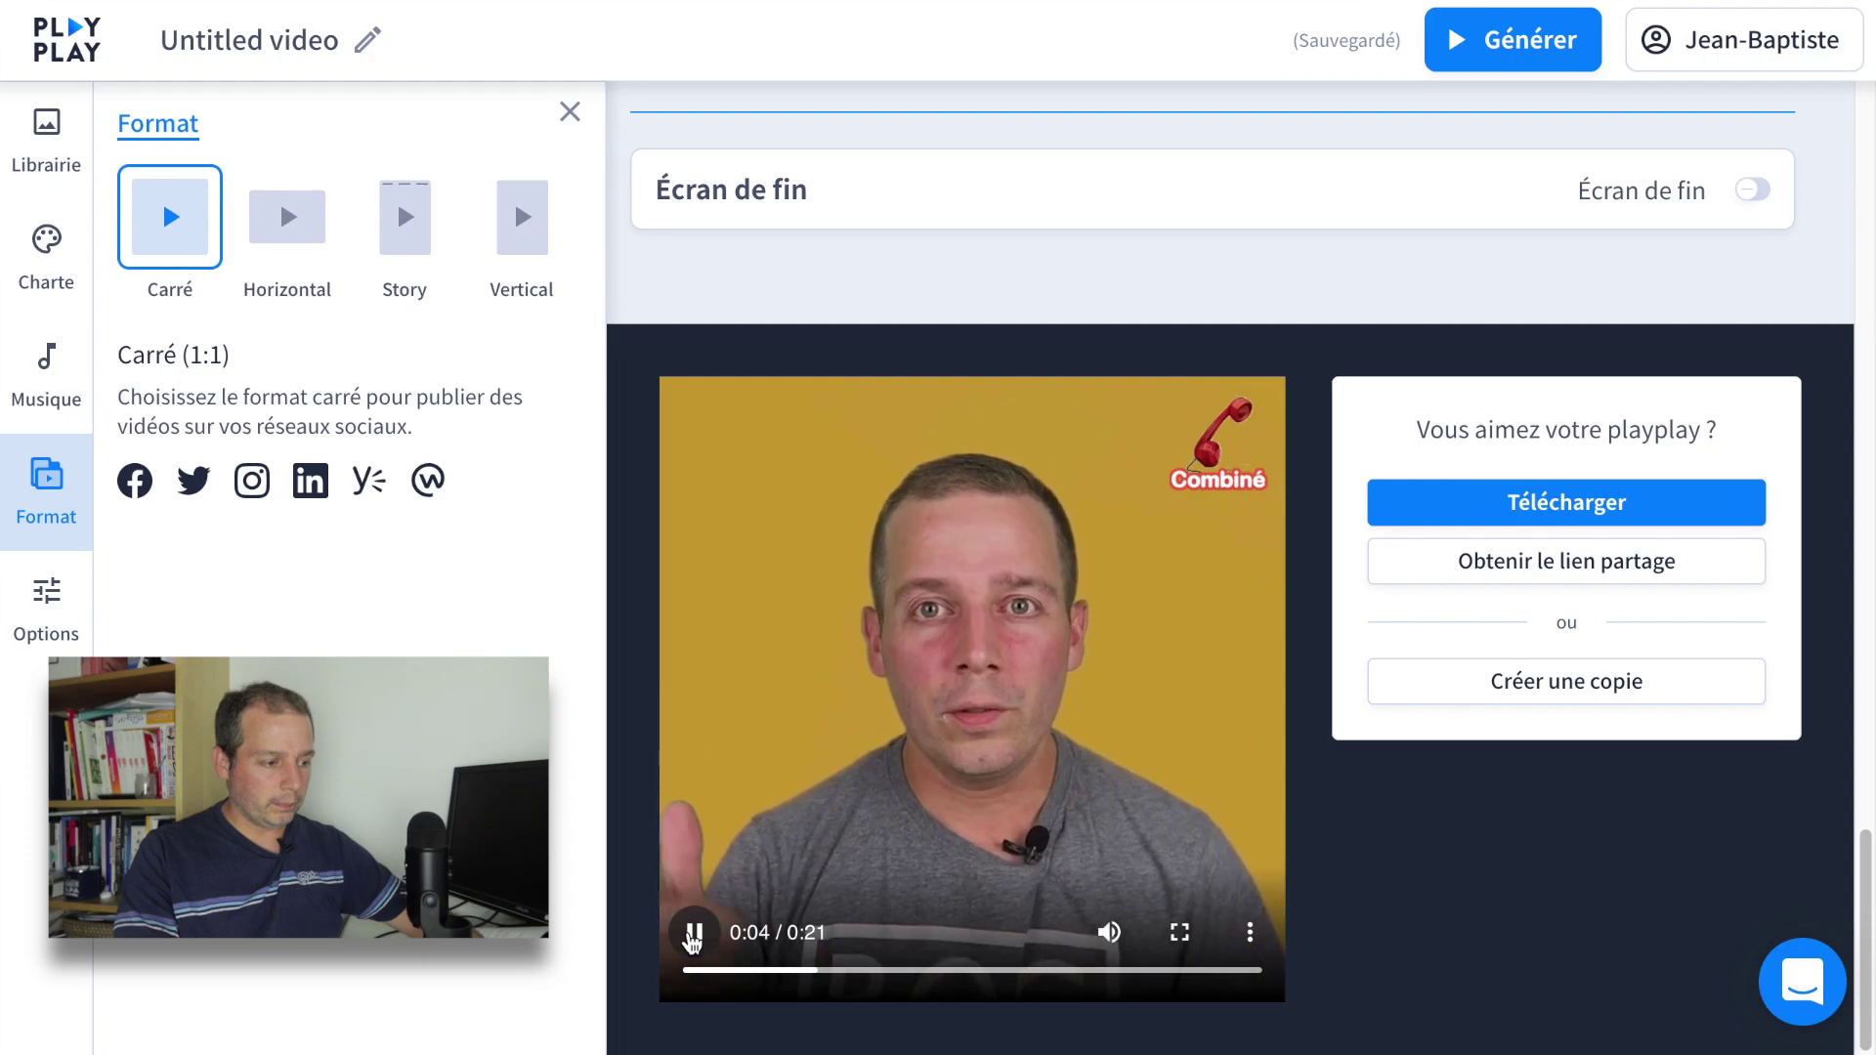
click(693, 935)
Step: Set the video rhythm to Rapide, the media volume to the loudest level and the music volume to the low level
scroll(1093, 653, up, 10)
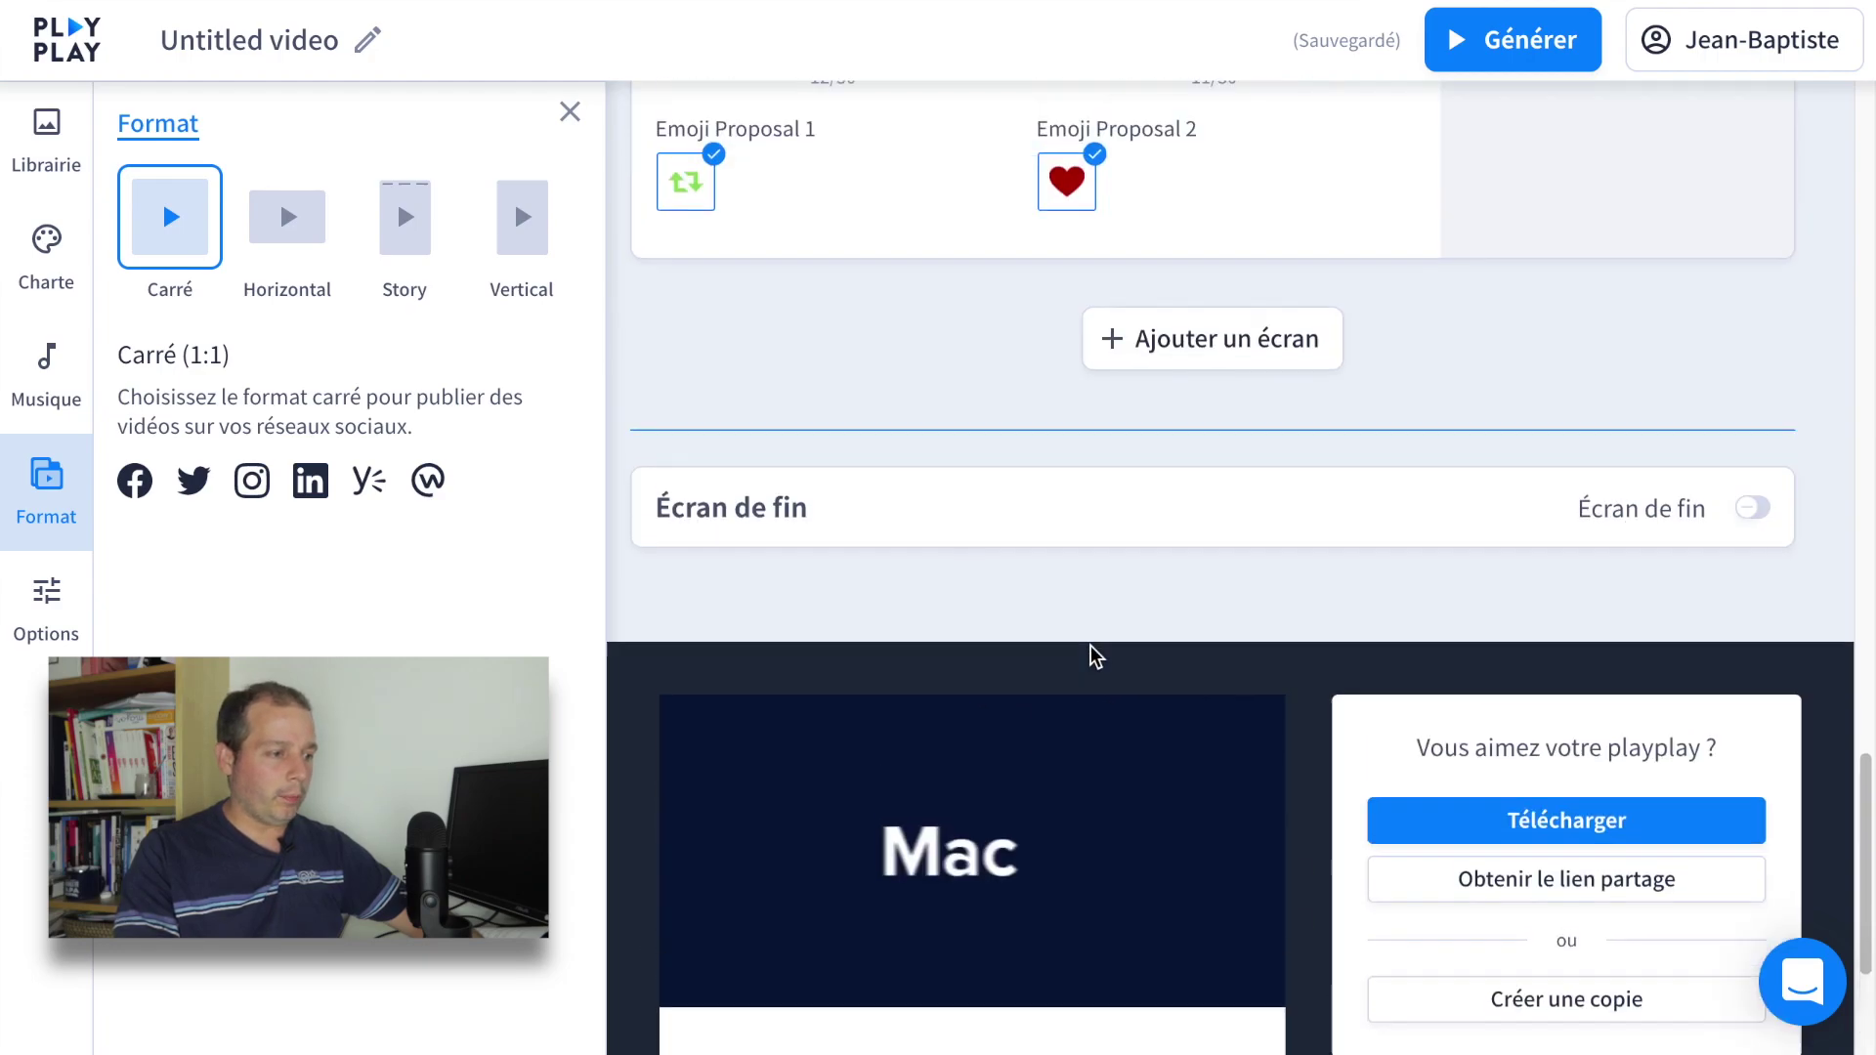
scroll(1098, 660, up, 5)
click(46, 615)
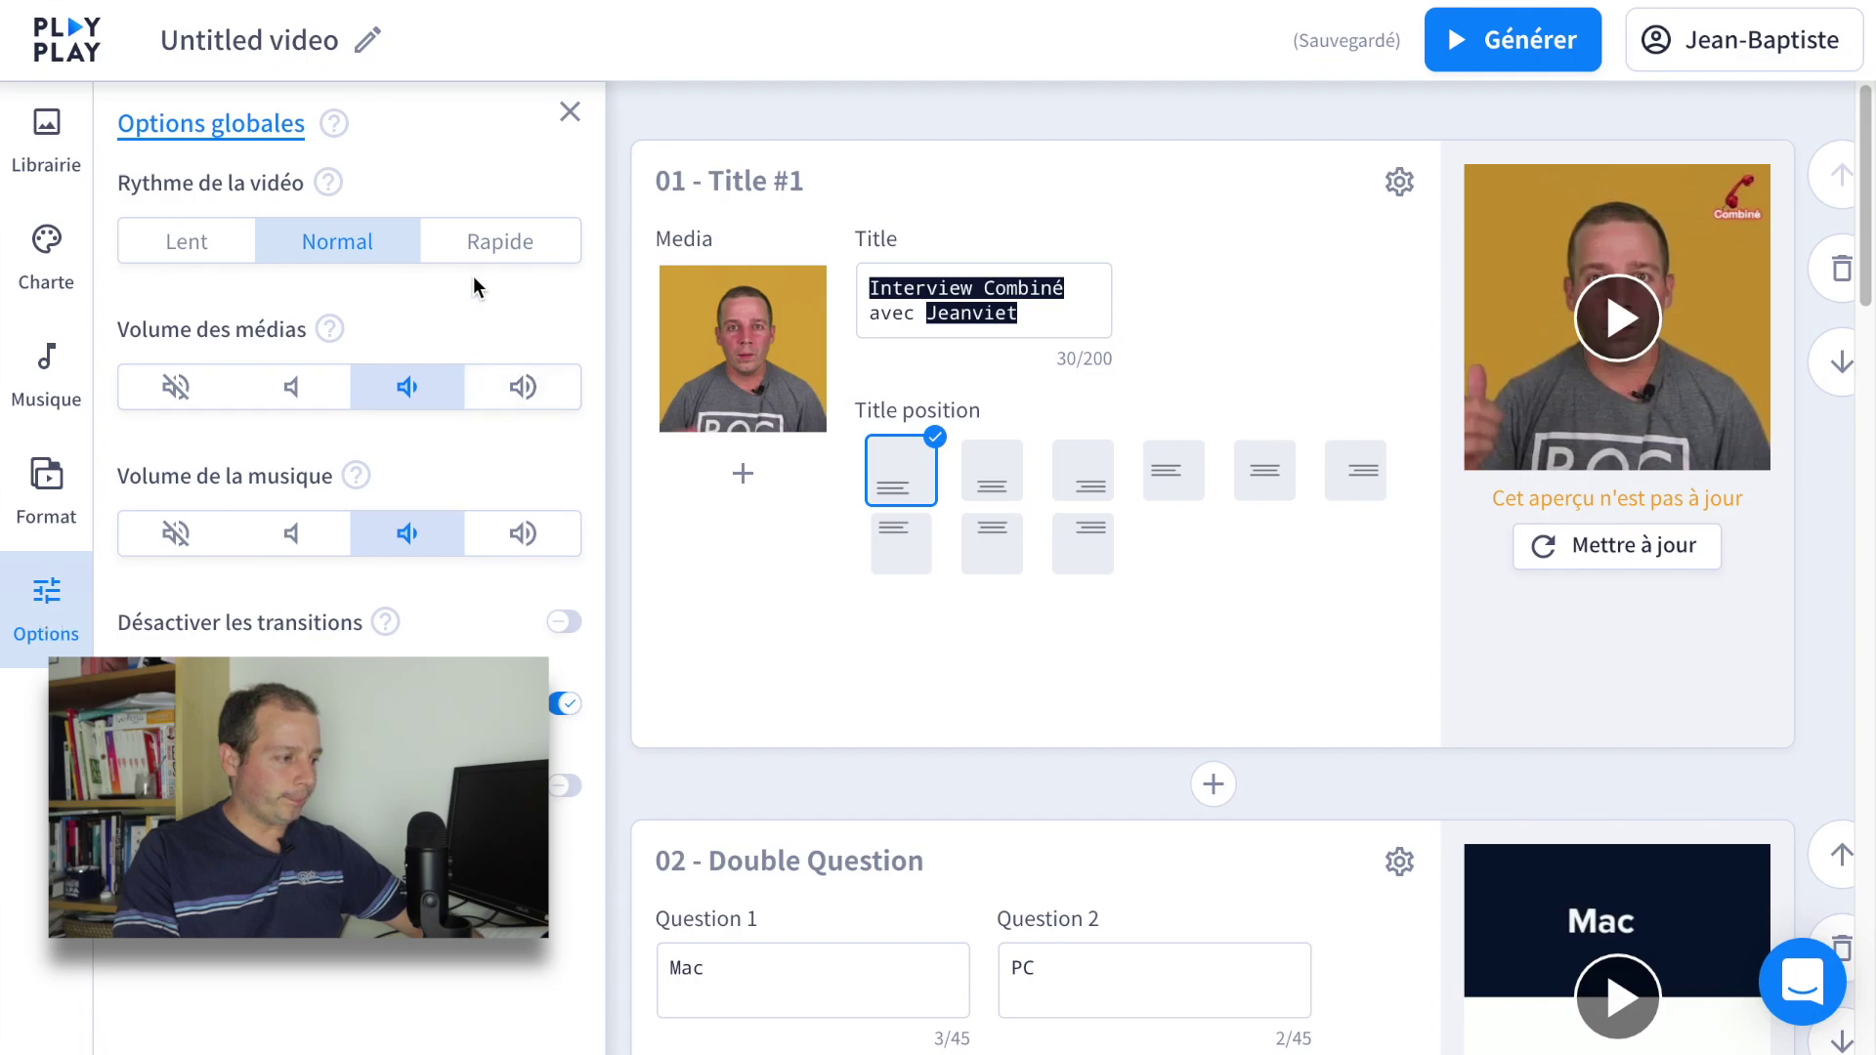
click(513, 243)
click(524, 391)
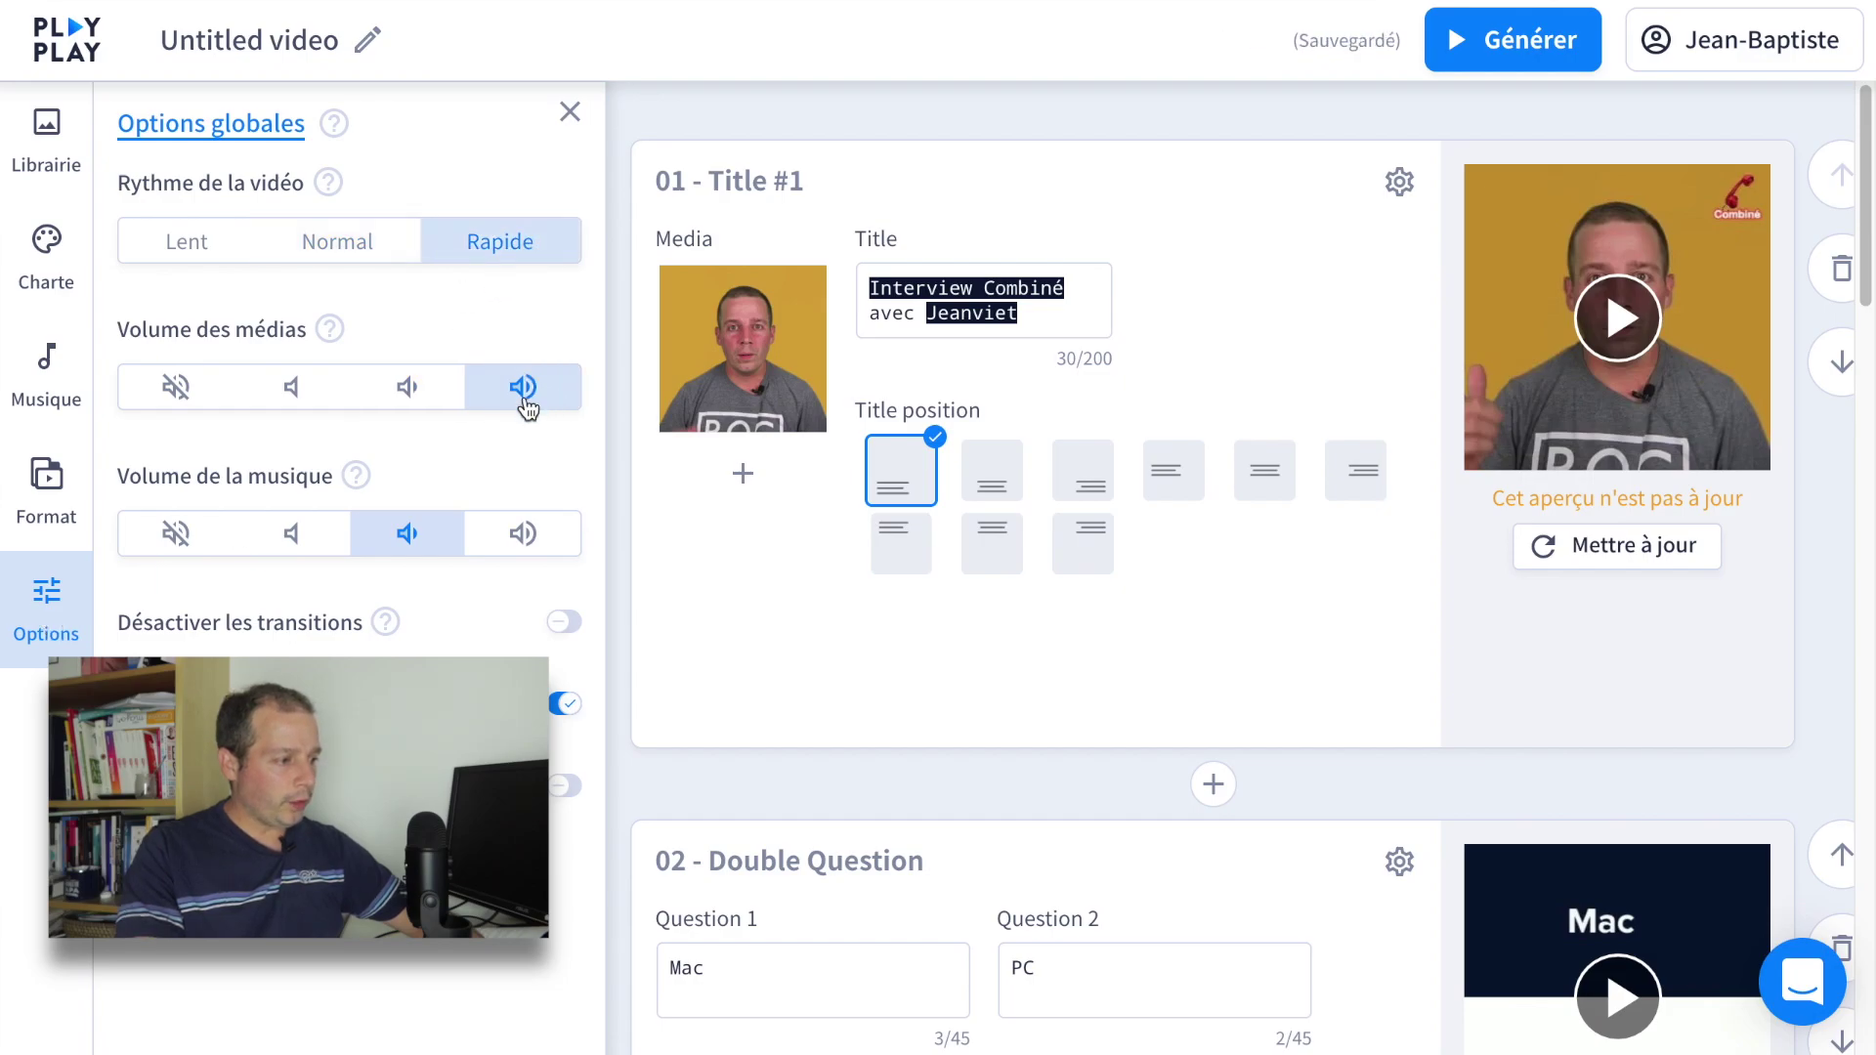
click(269, 548)
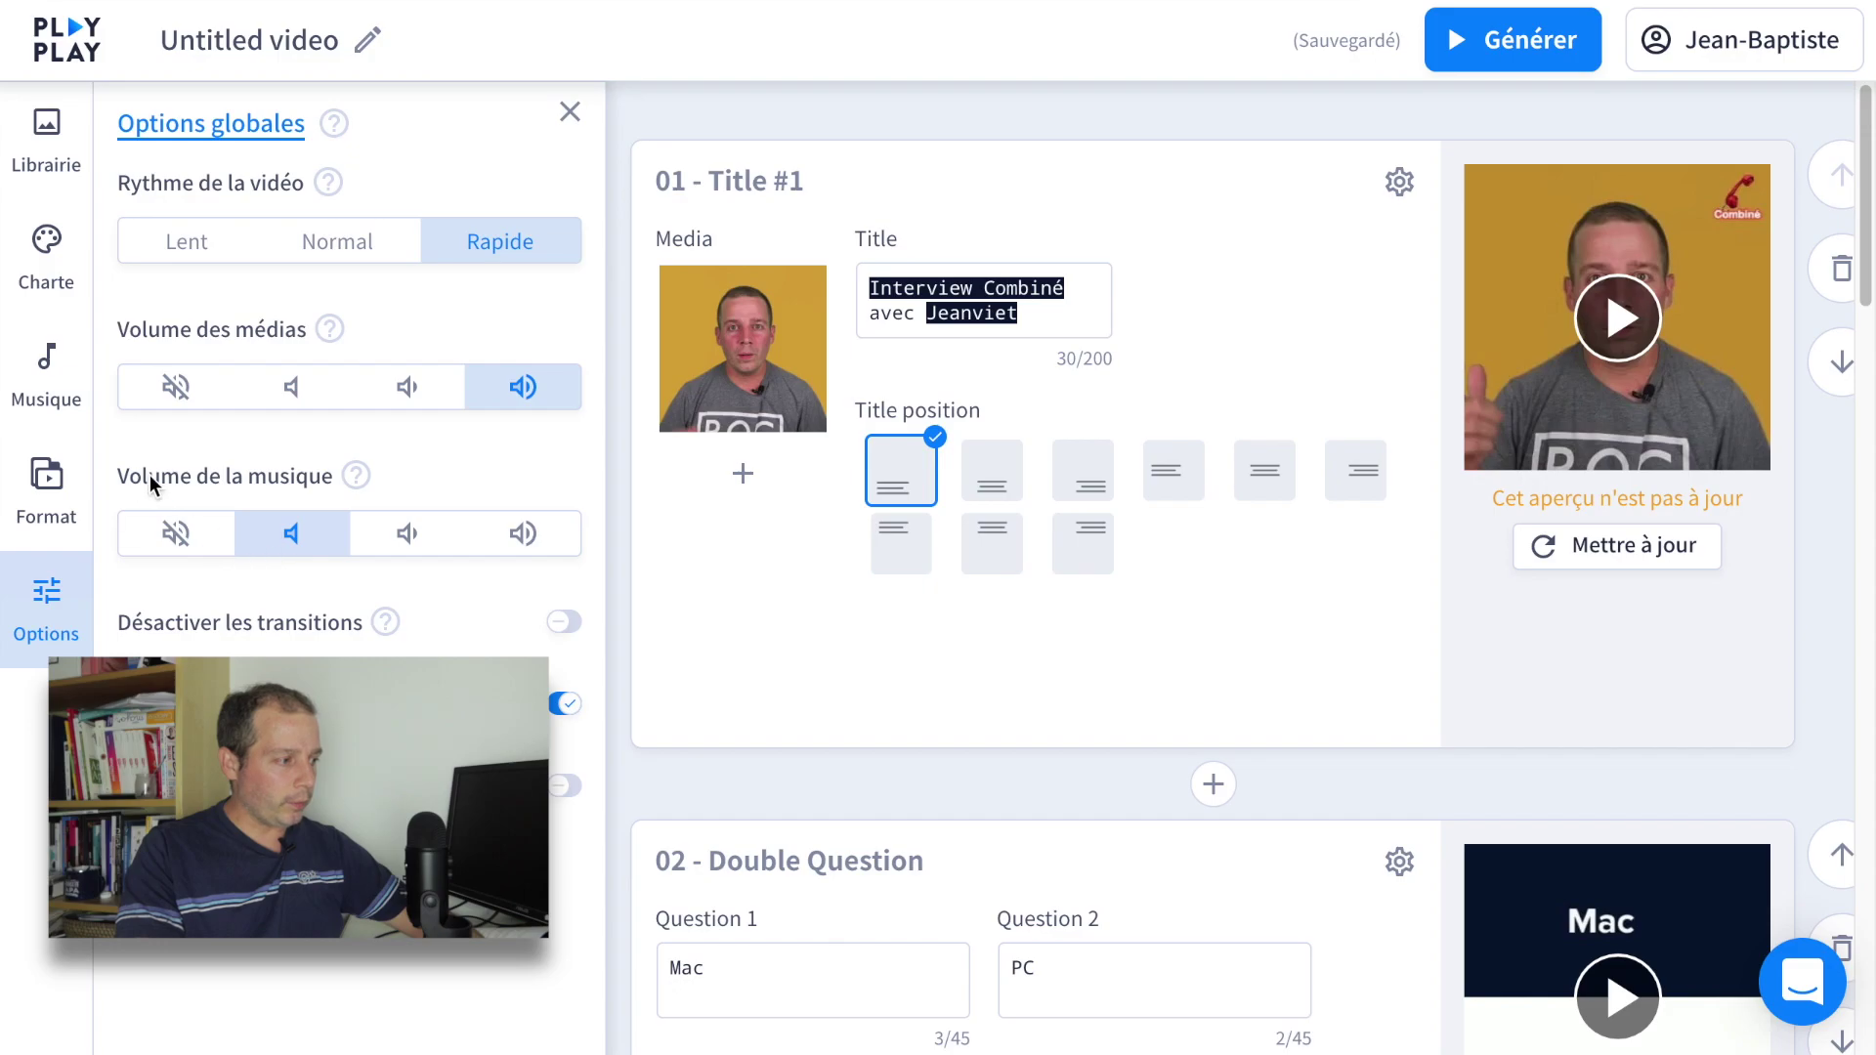
Step: Use the imported lcd-soundsystem track as the video's music and generate the video again
click(45, 376)
click(488, 240)
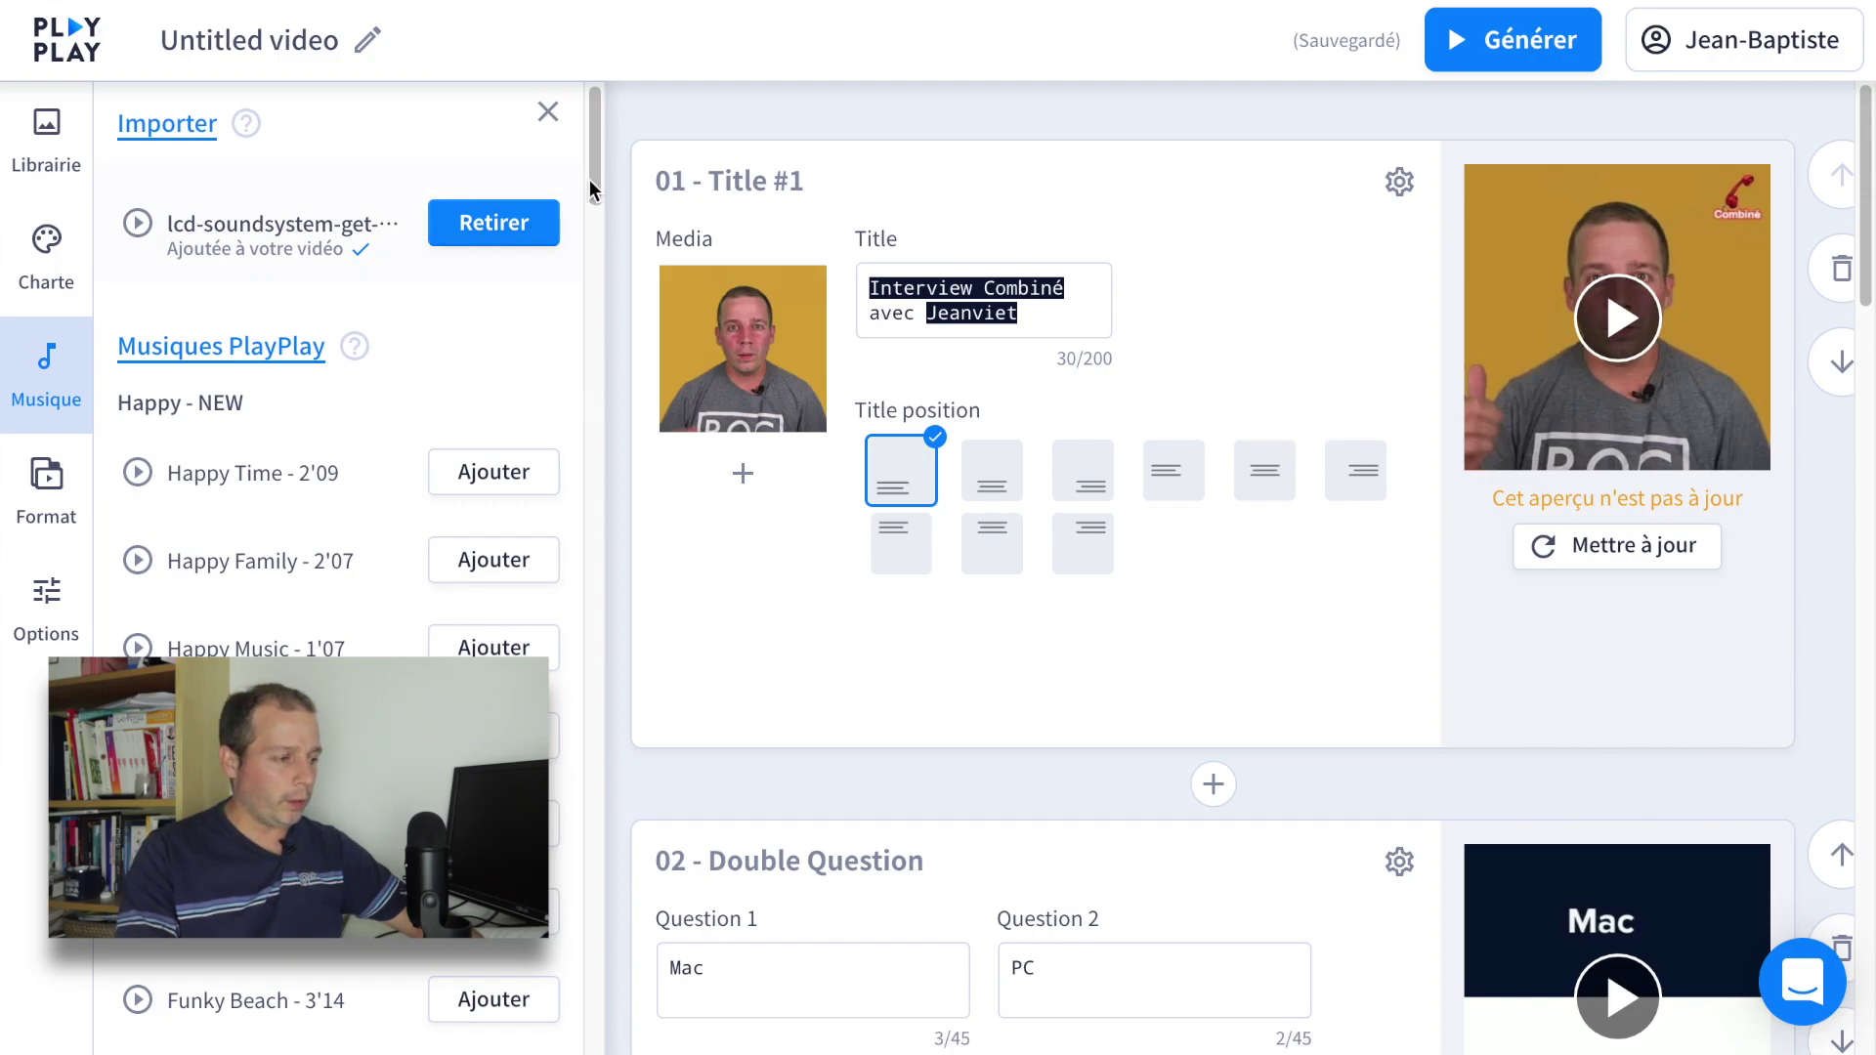
scroll(1224, 288, down, 20)
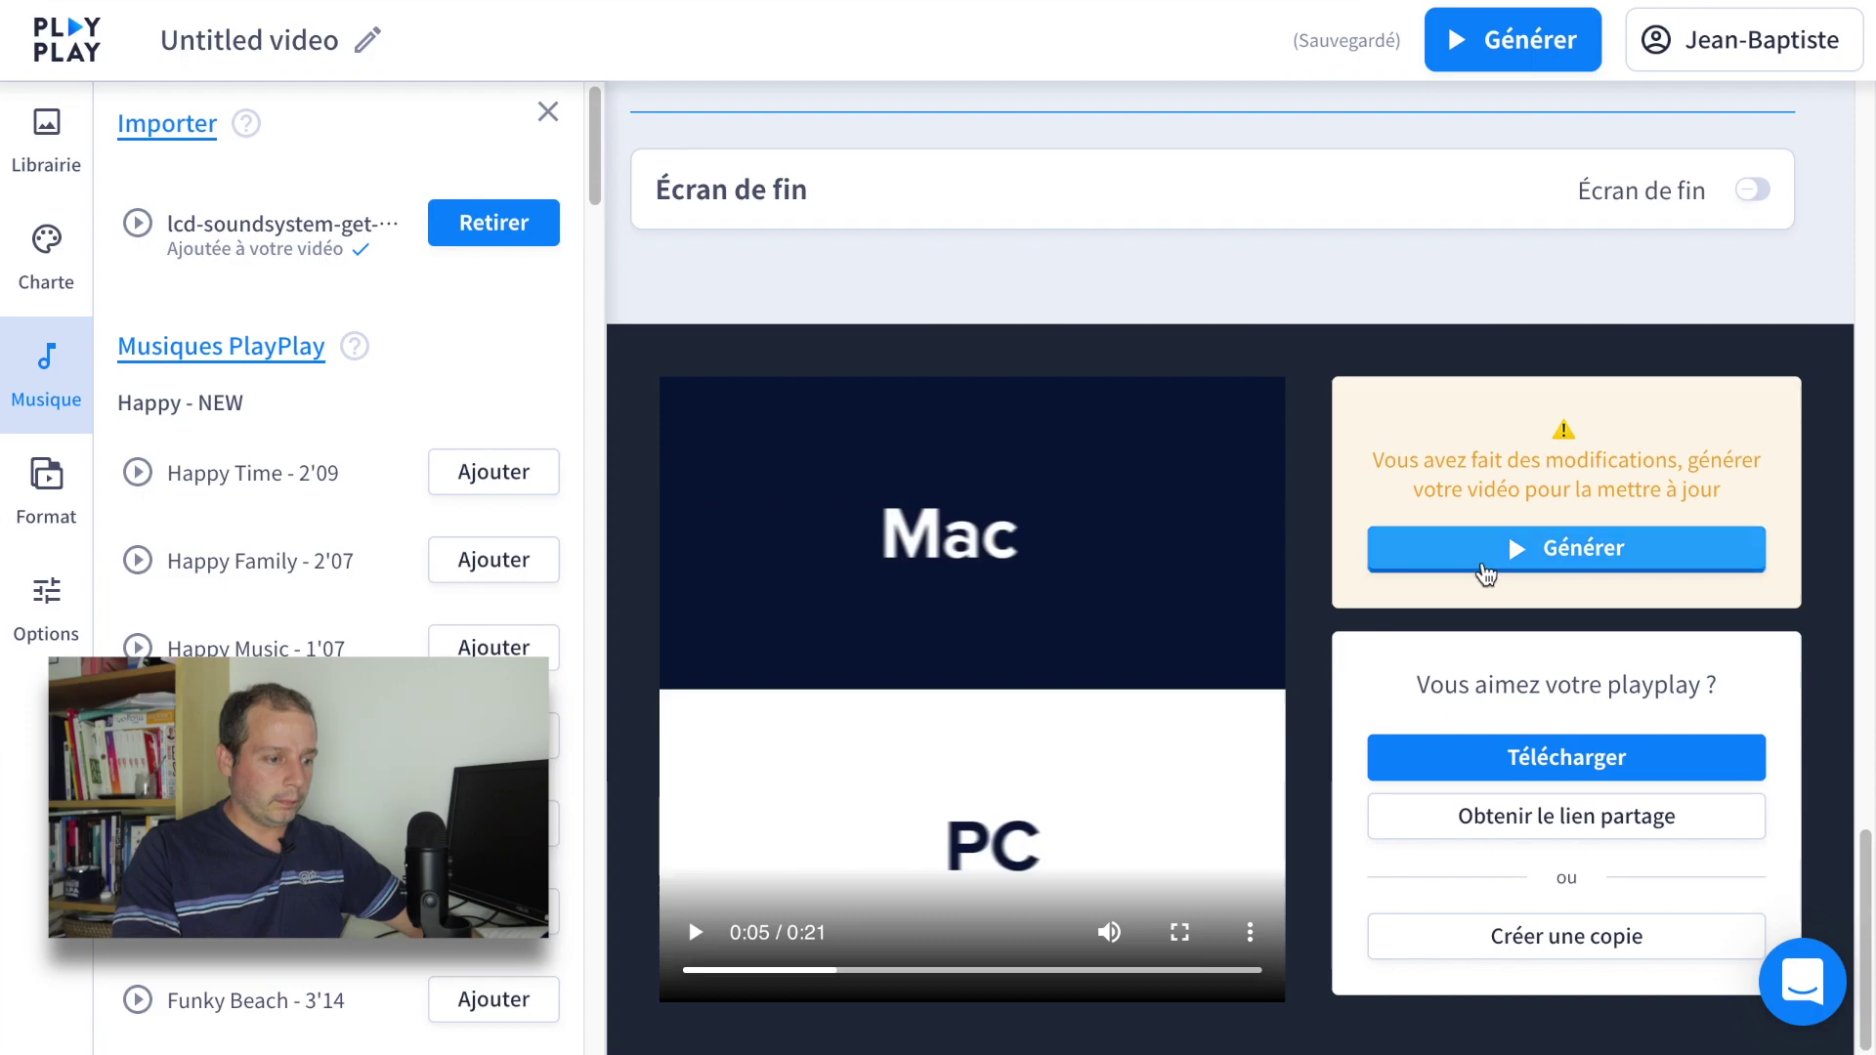
click(1490, 562)
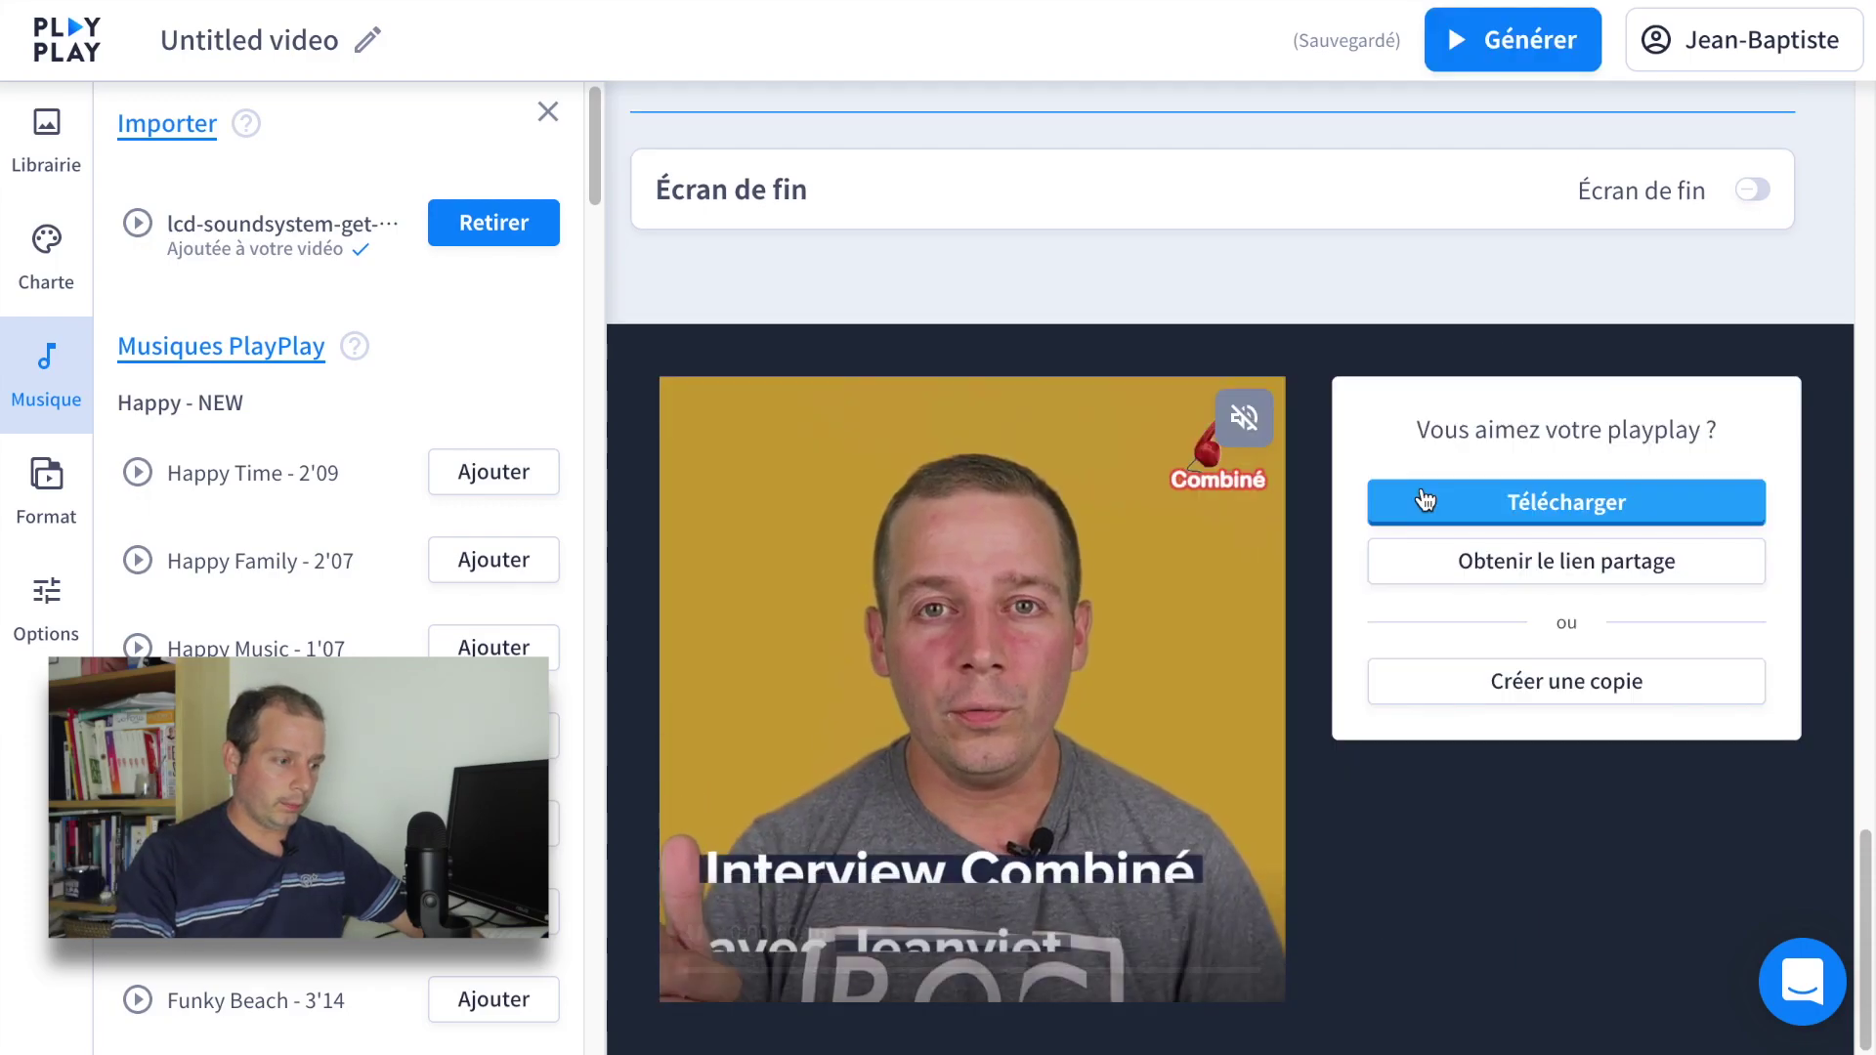
Step: Play back the regenerated video with sound, then download it as an MPEG-4 file to the Documents folder
click(1239, 420)
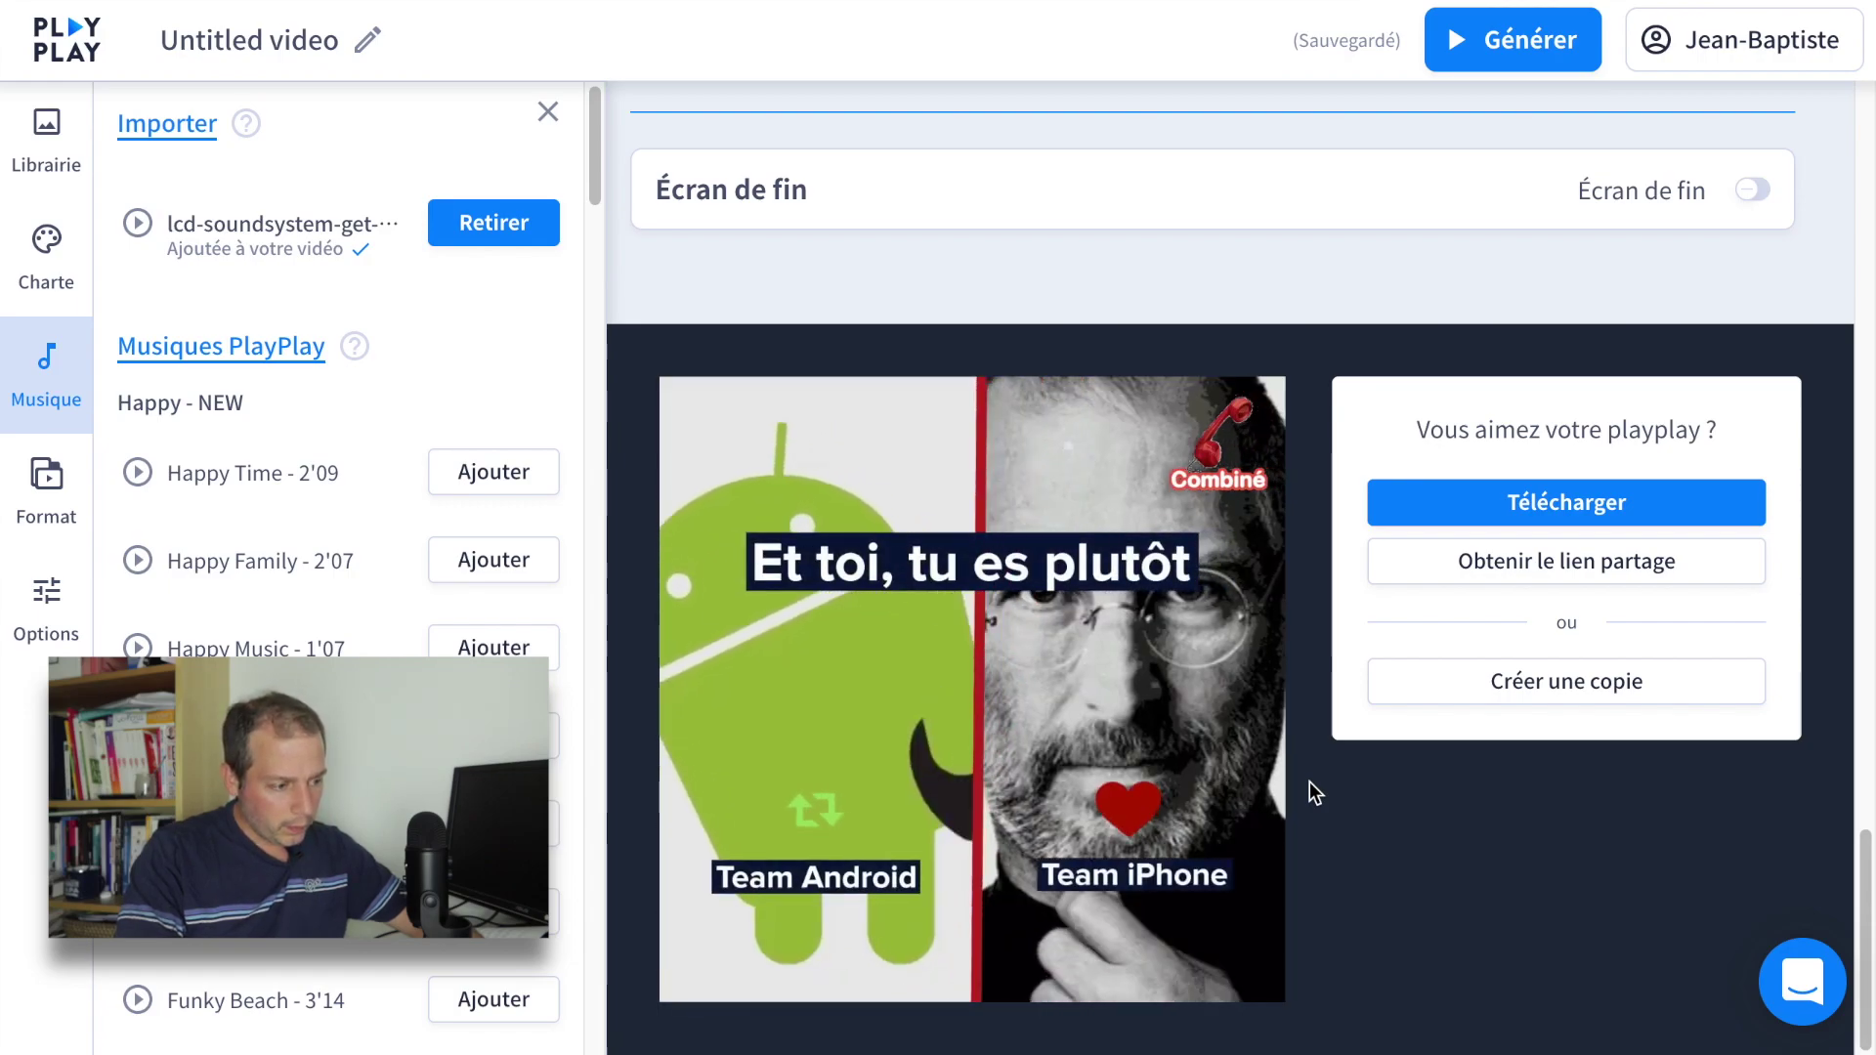
click(1008, 933)
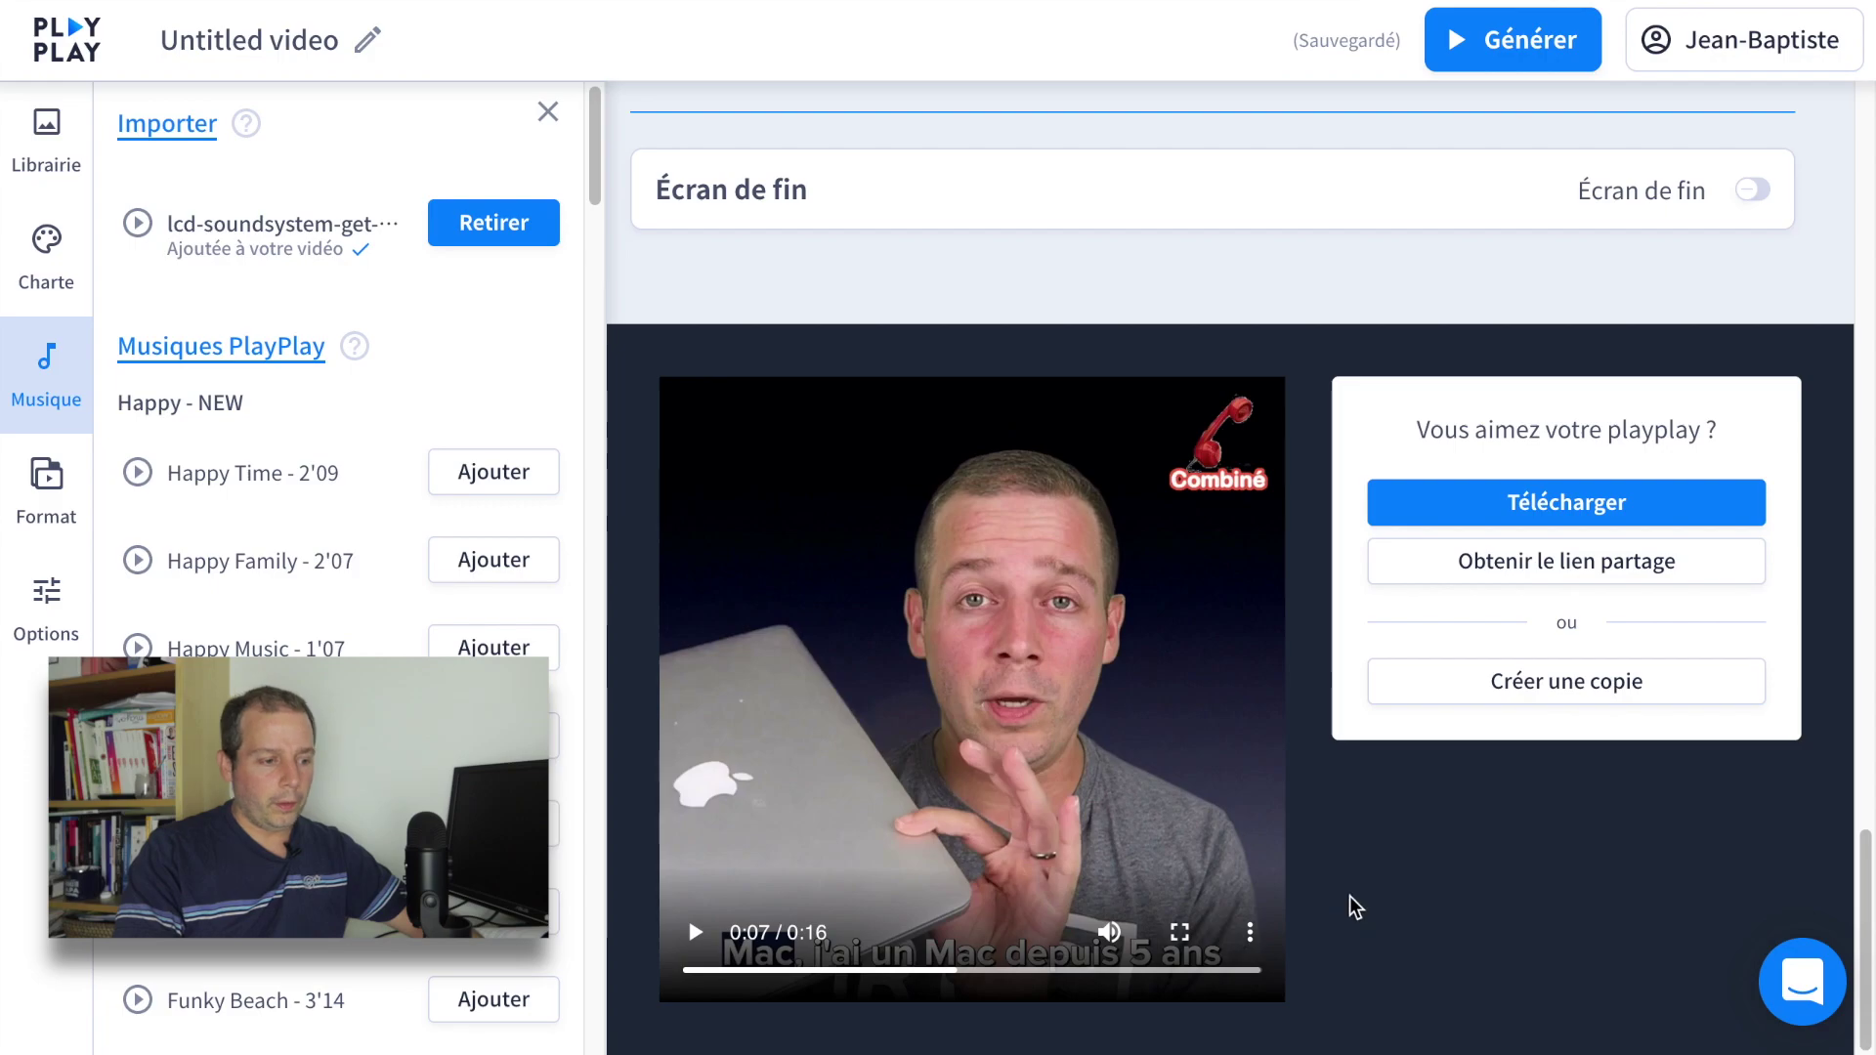
click(1517, 508)
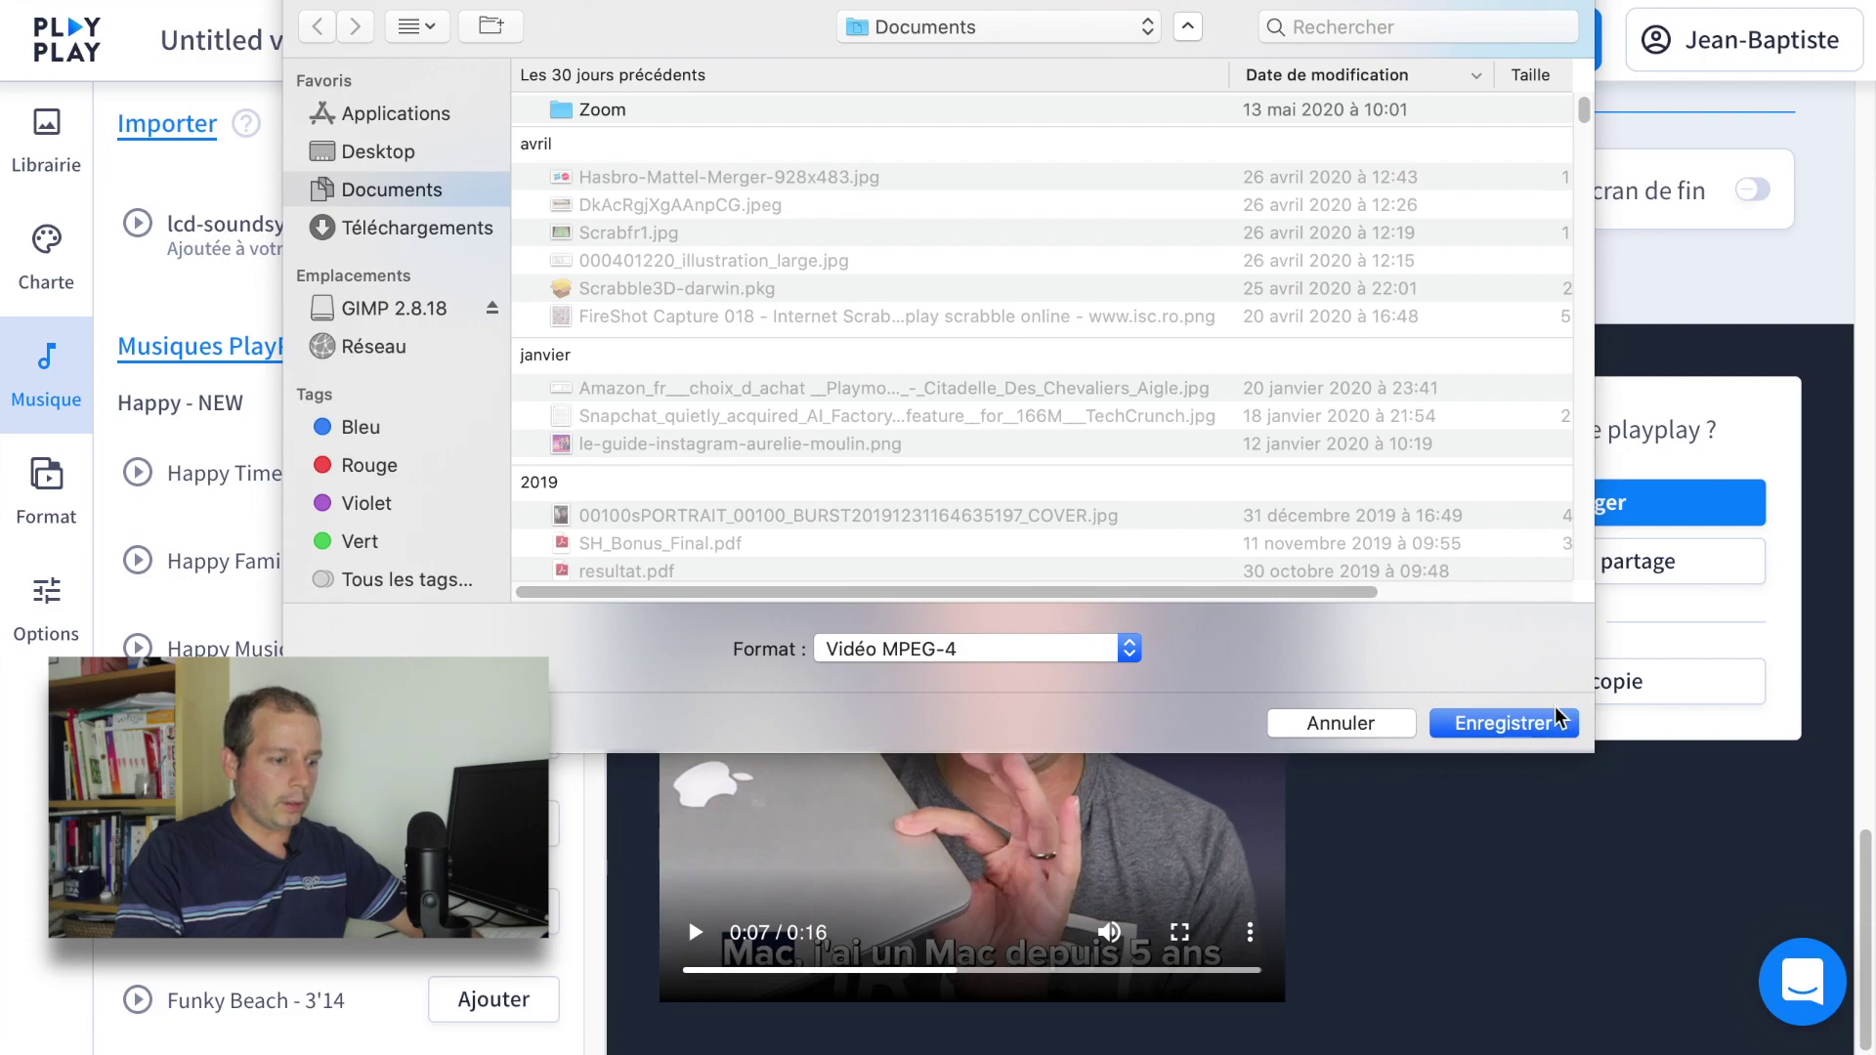
click(1503, 723)
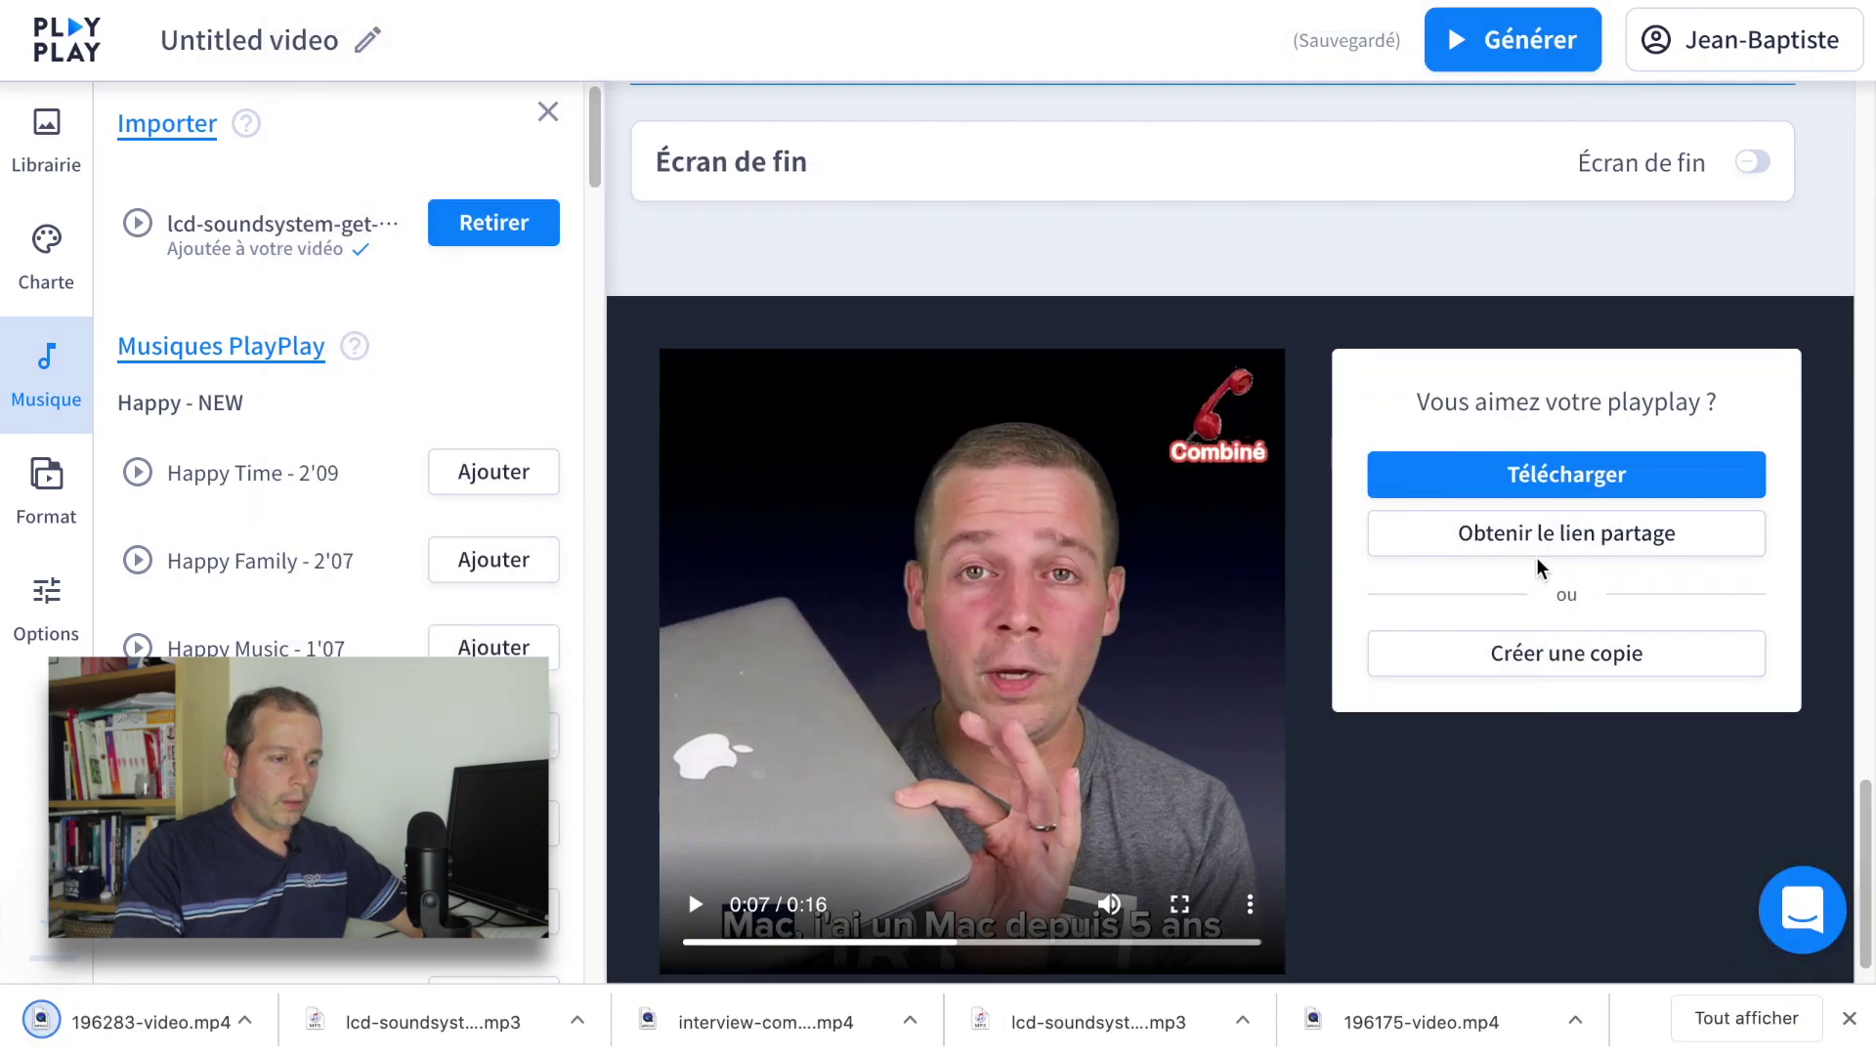
Step: Get the video's share link and rename the project Tuto Fast Furious
click(1540, 544)
click(1541, 538)
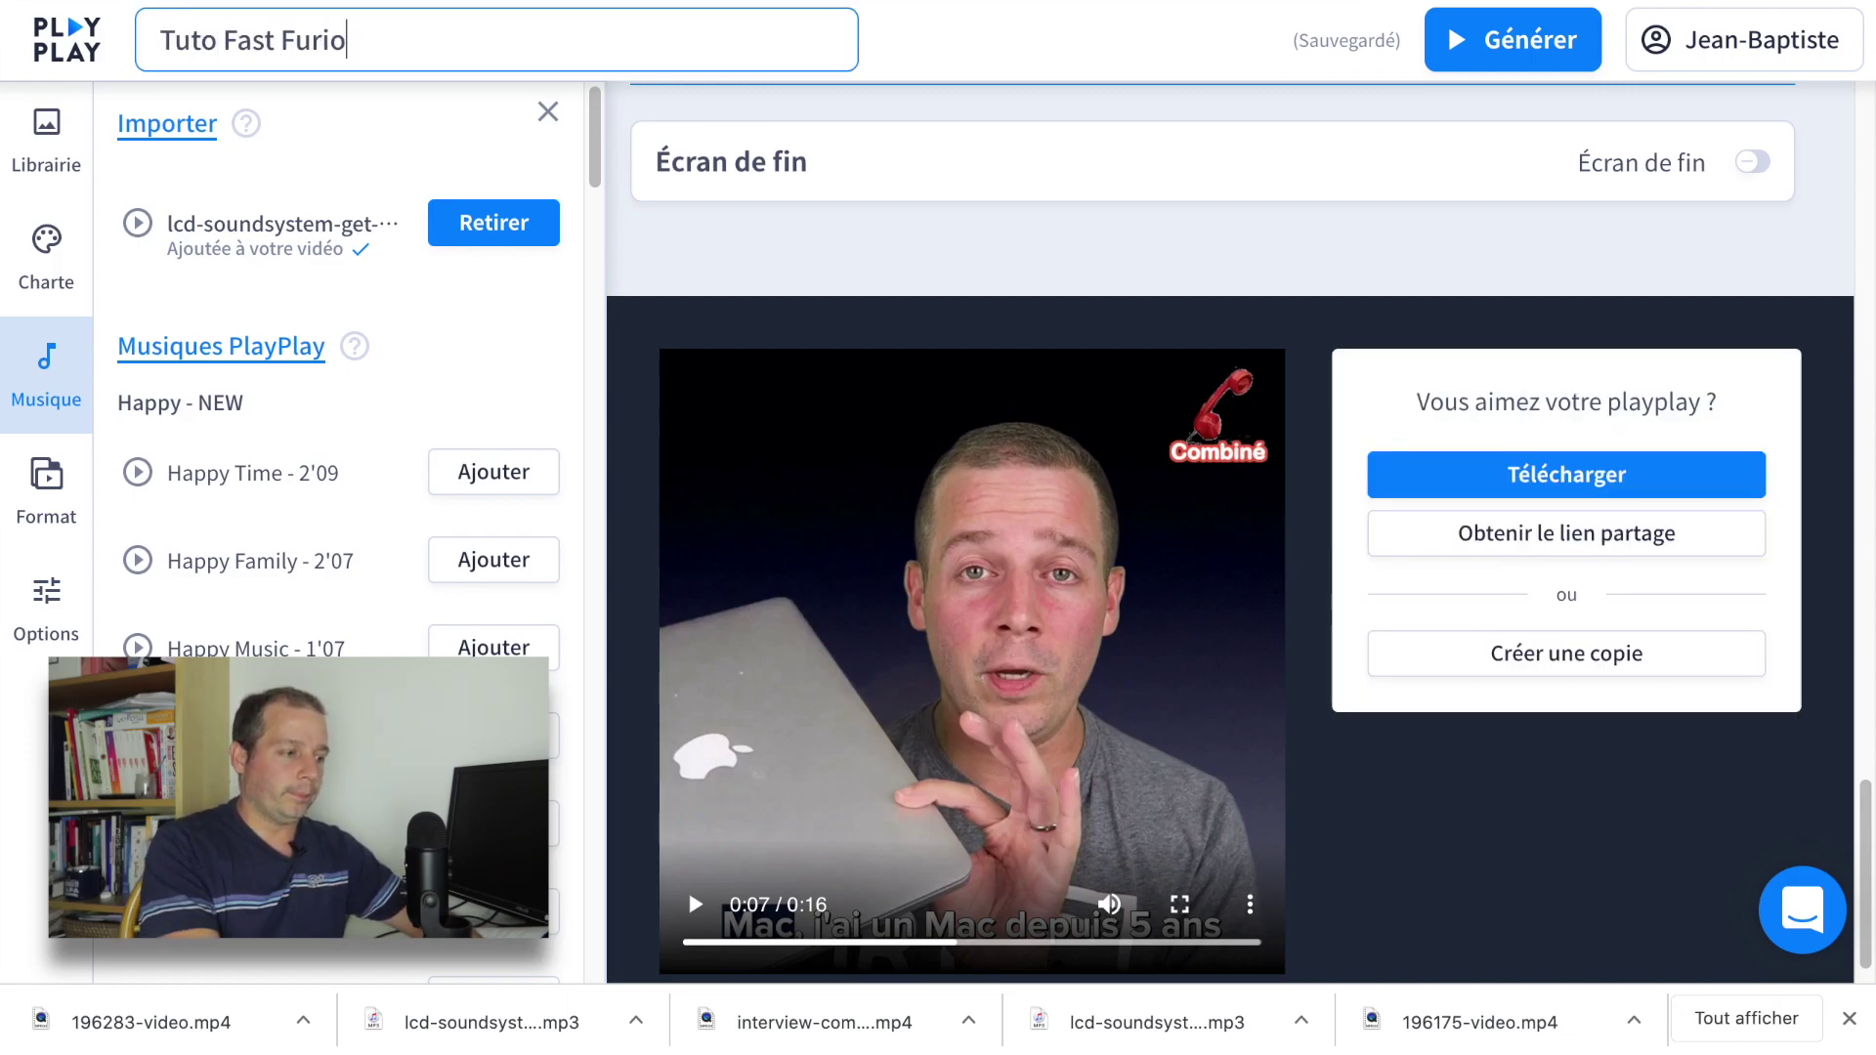
key(Return)
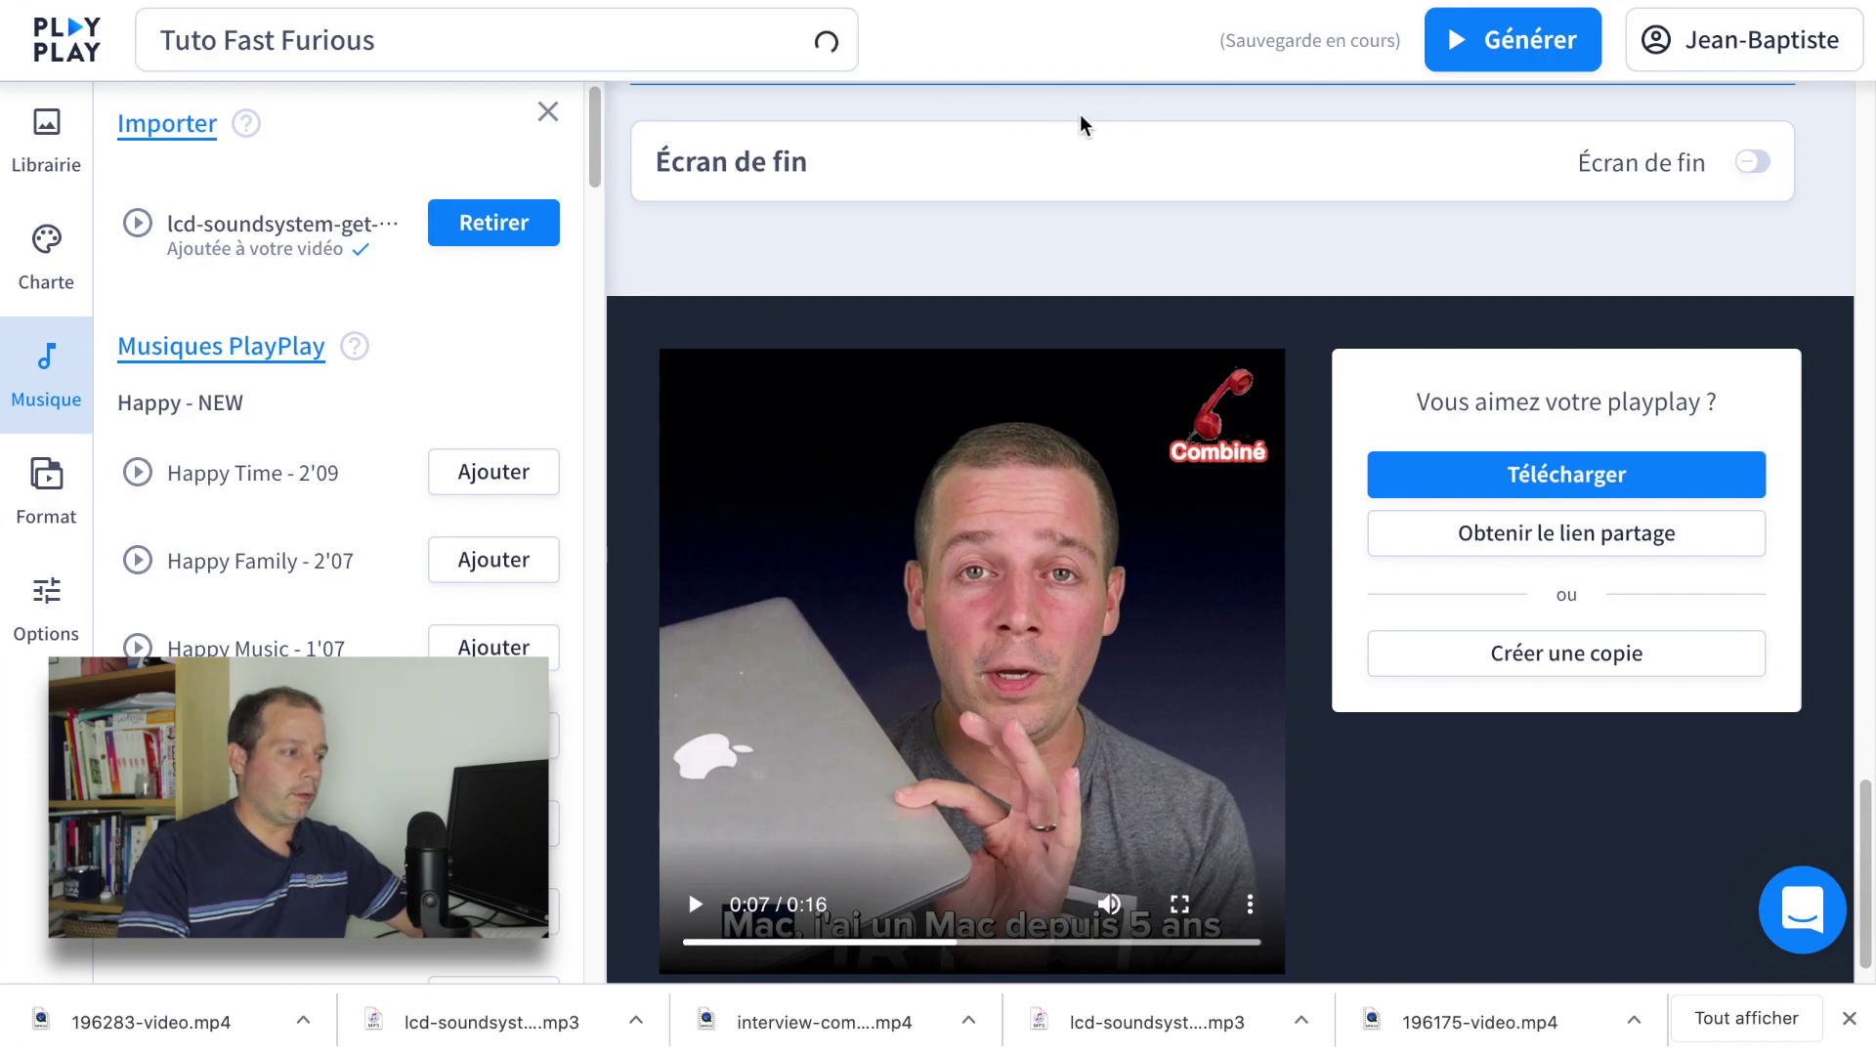
Step: Return to the list of saved playplays and open the Interview Combiné project for editing
click(67, 39)
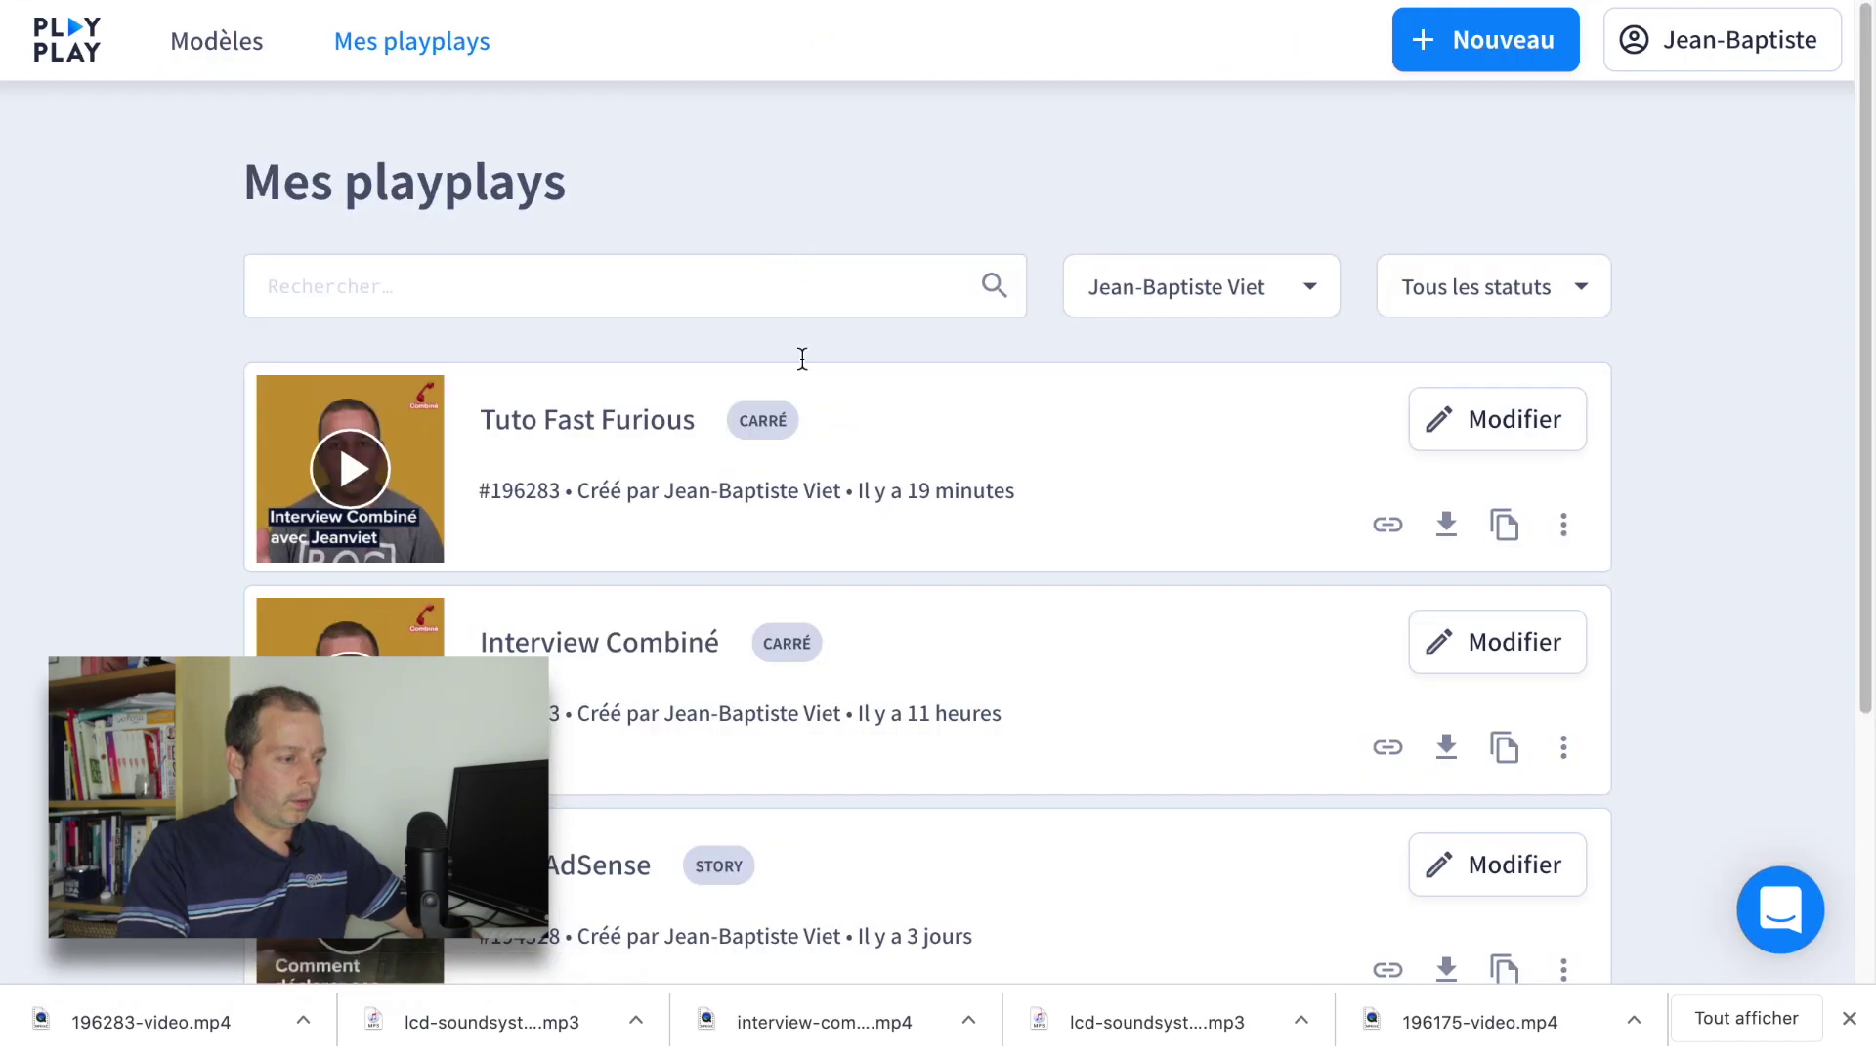
click(623, 645)
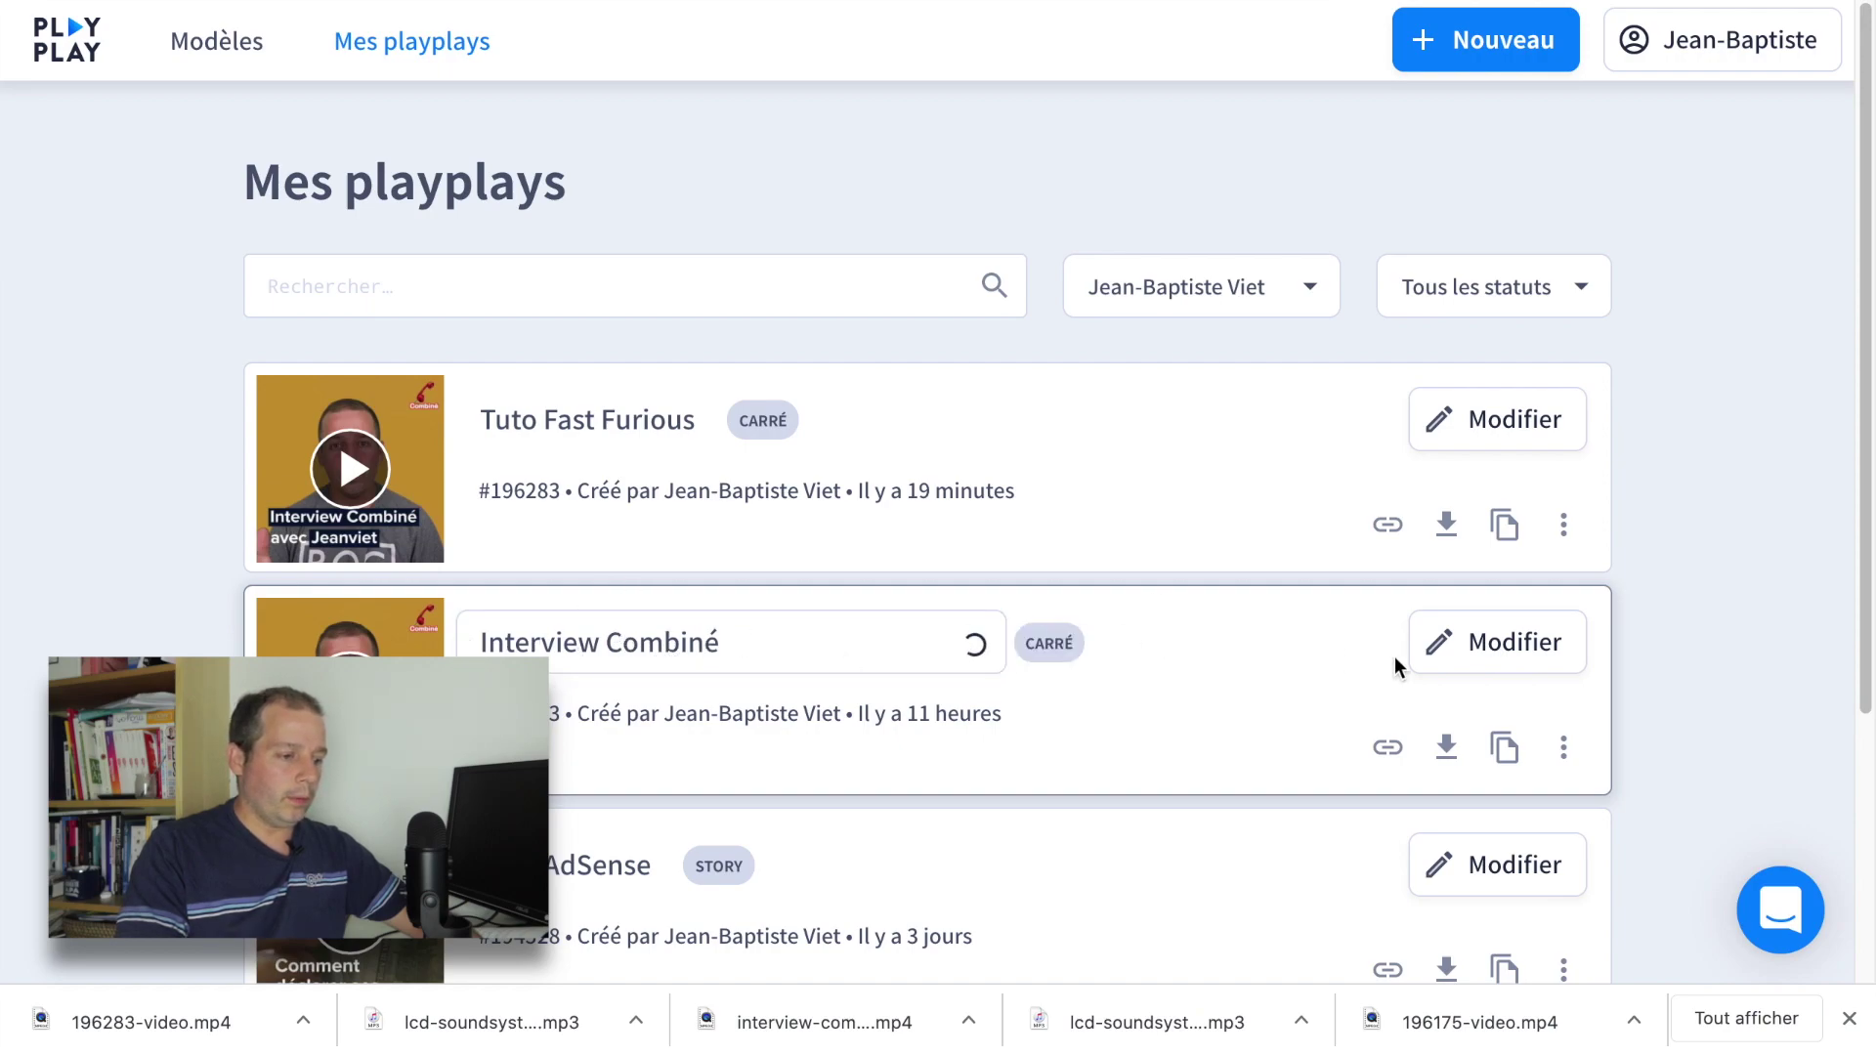
click(1461, 653)
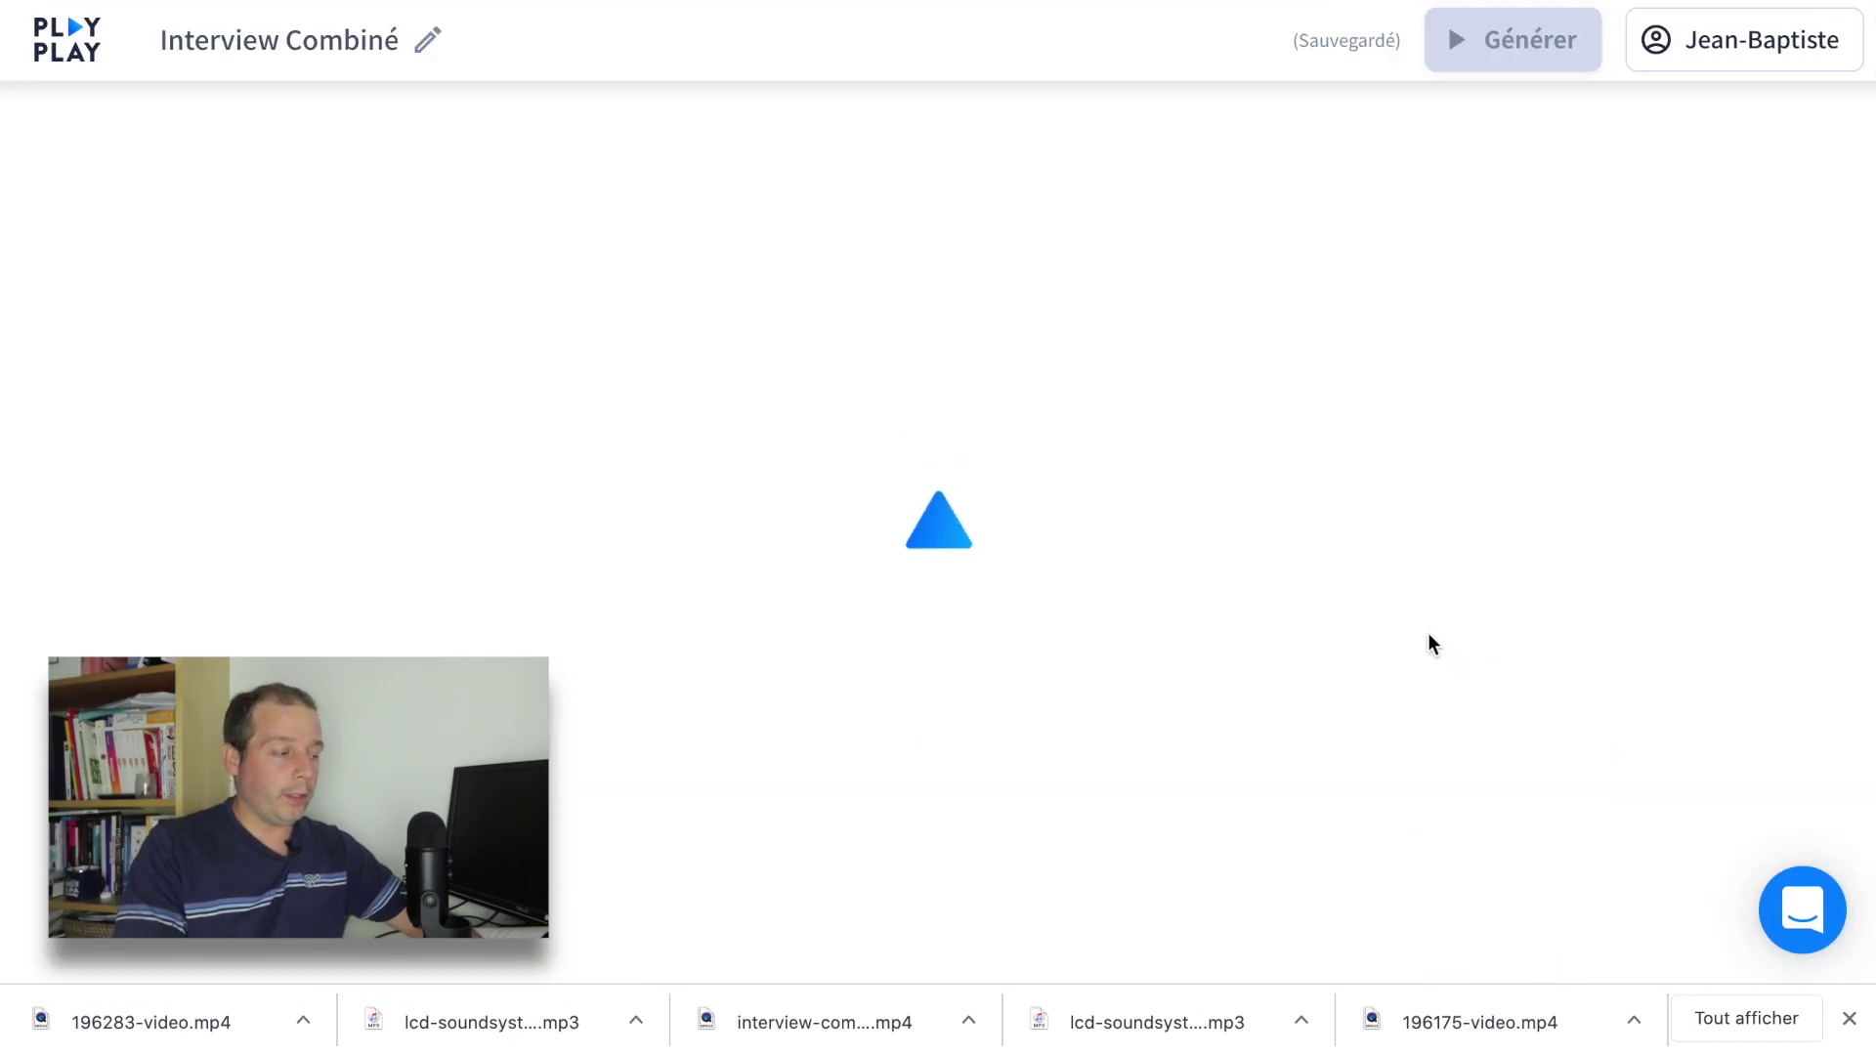
Step: Update the preview of the Orange / Free Double Question screen 06 in the Interview Combiné project
scroll(1072, 380, down, 5)
scroll(1075, 381, down, 10)
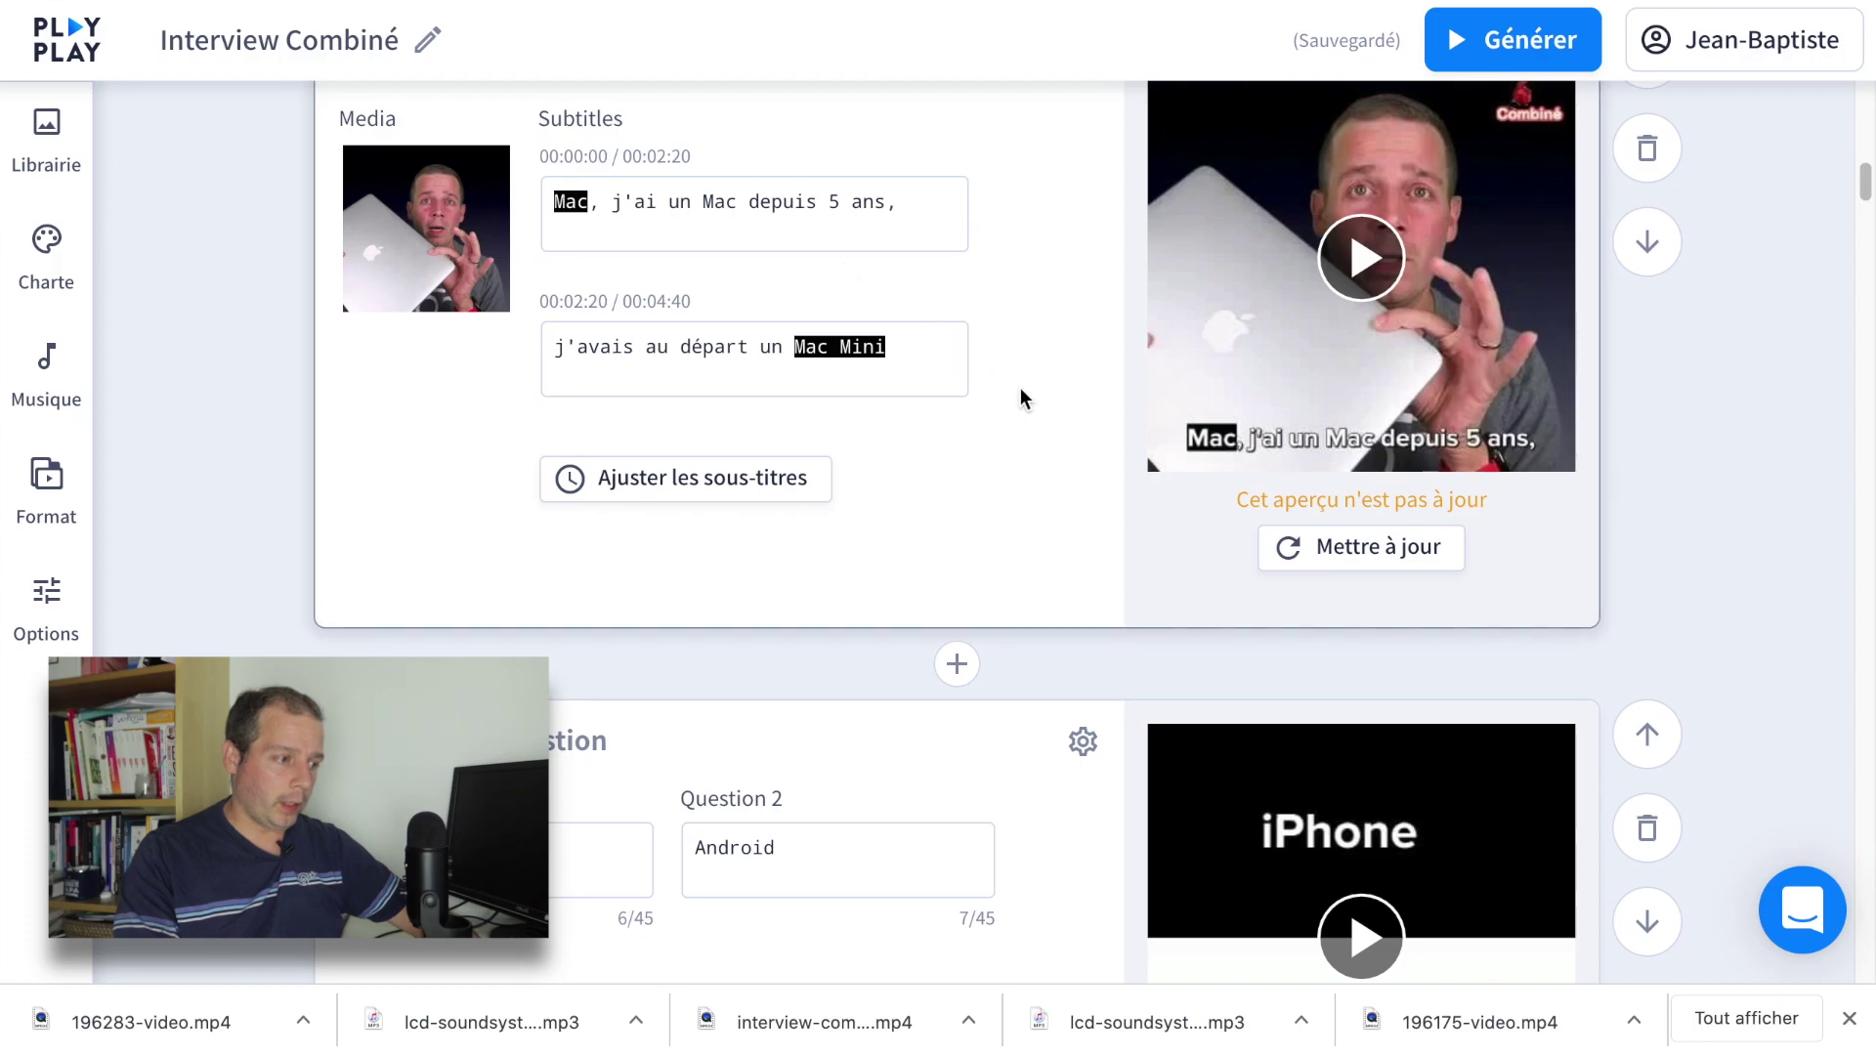
scroll(1035, 388, down, 11)
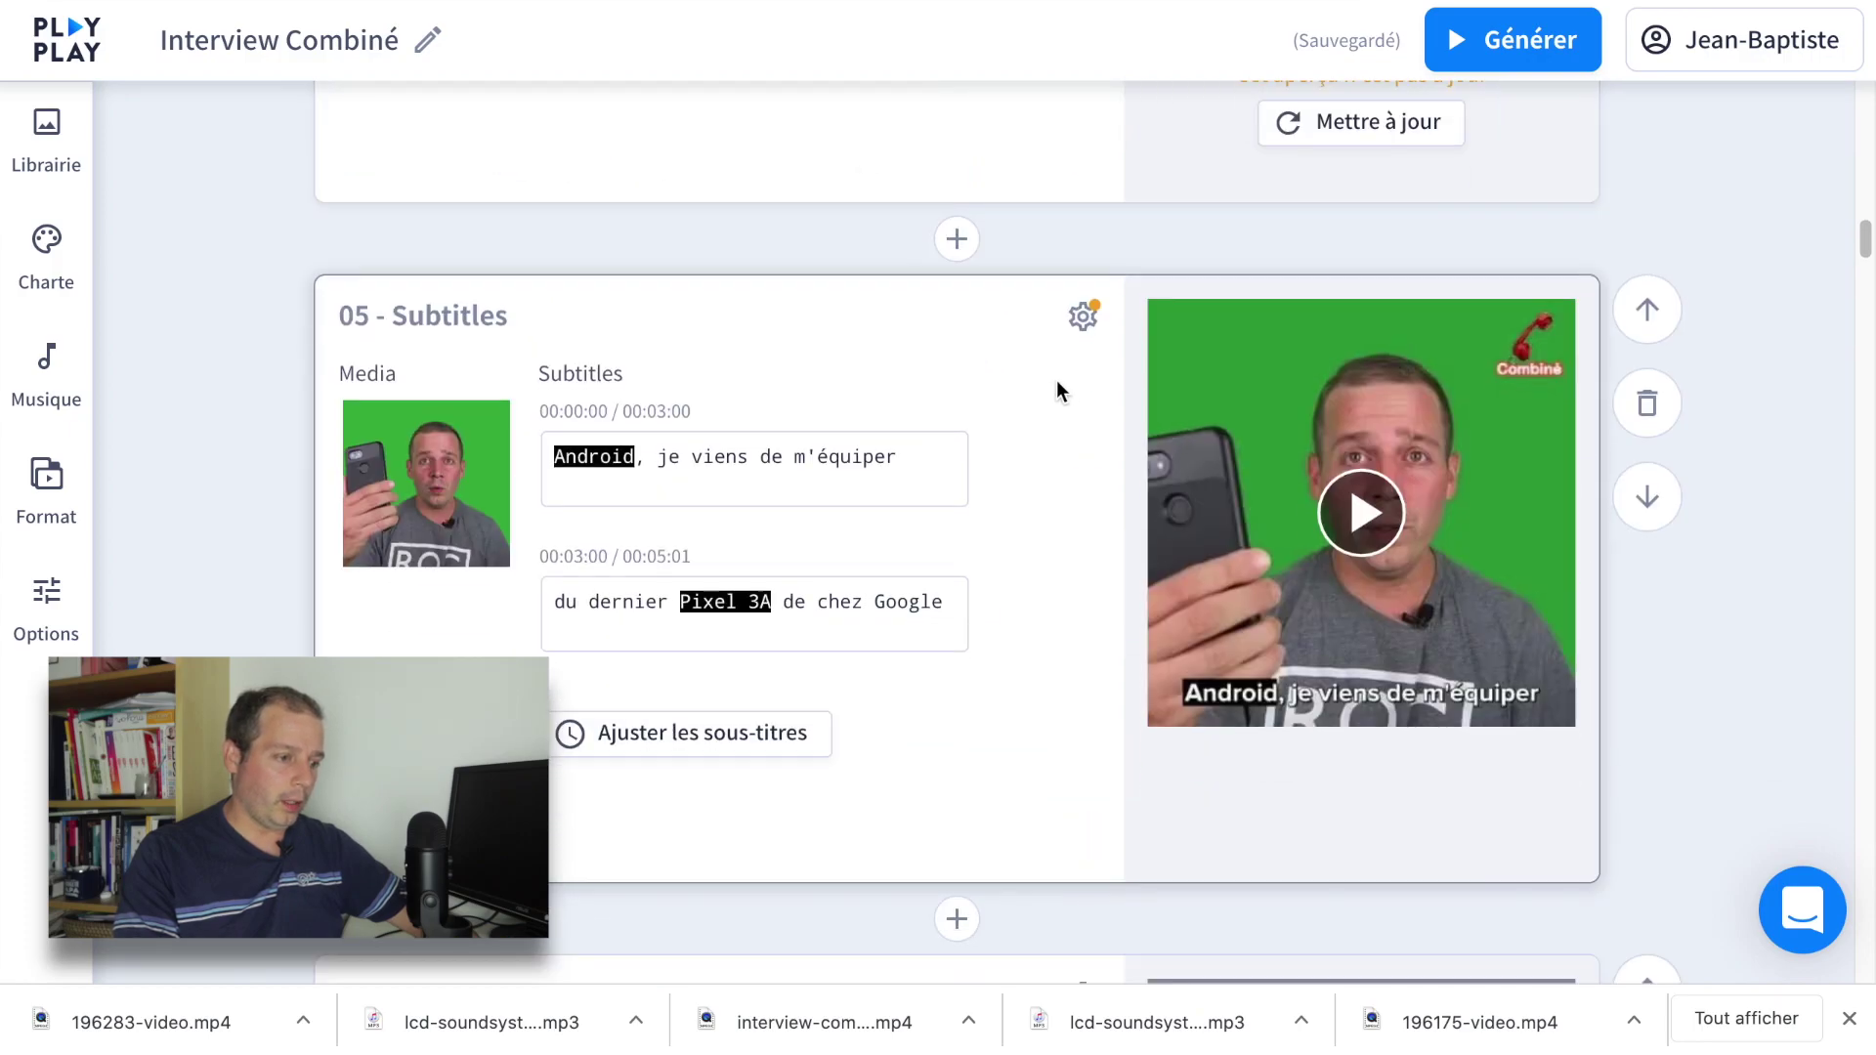
scroll(1051, 422, down, 10)
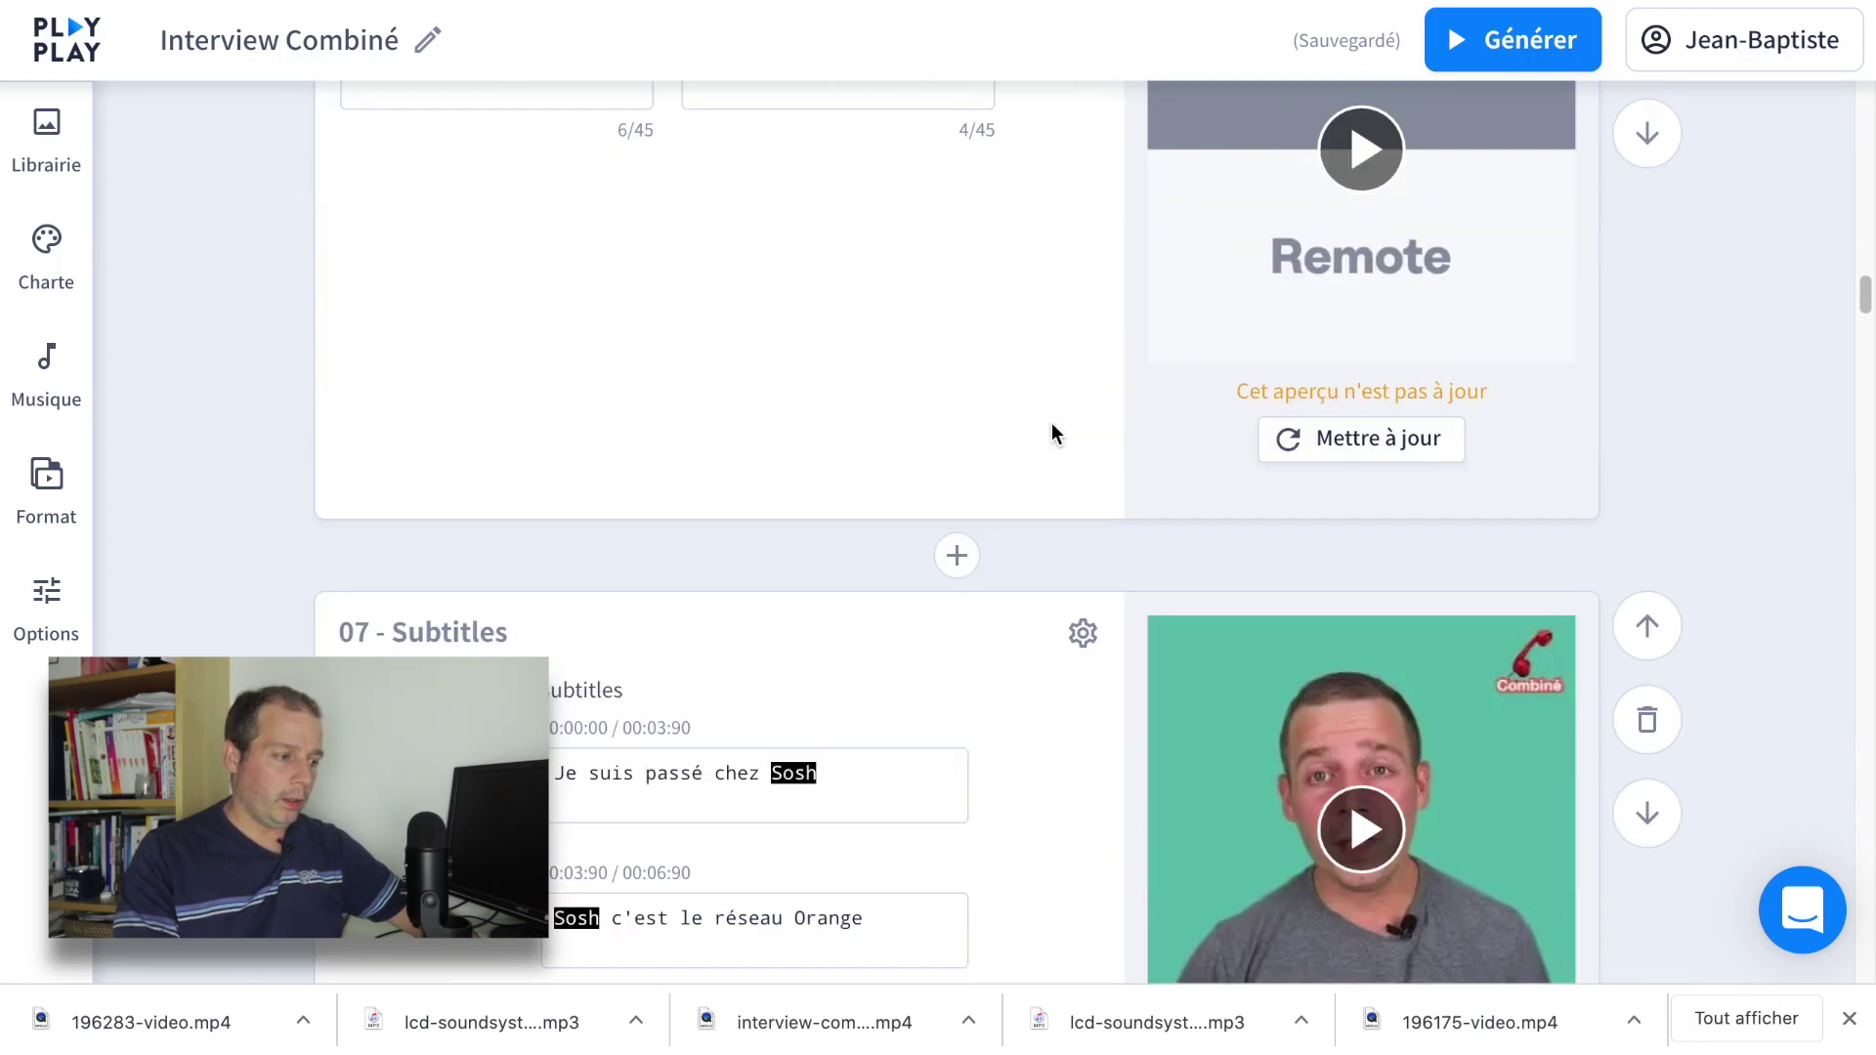
scroll(1052, 427, up, 2)
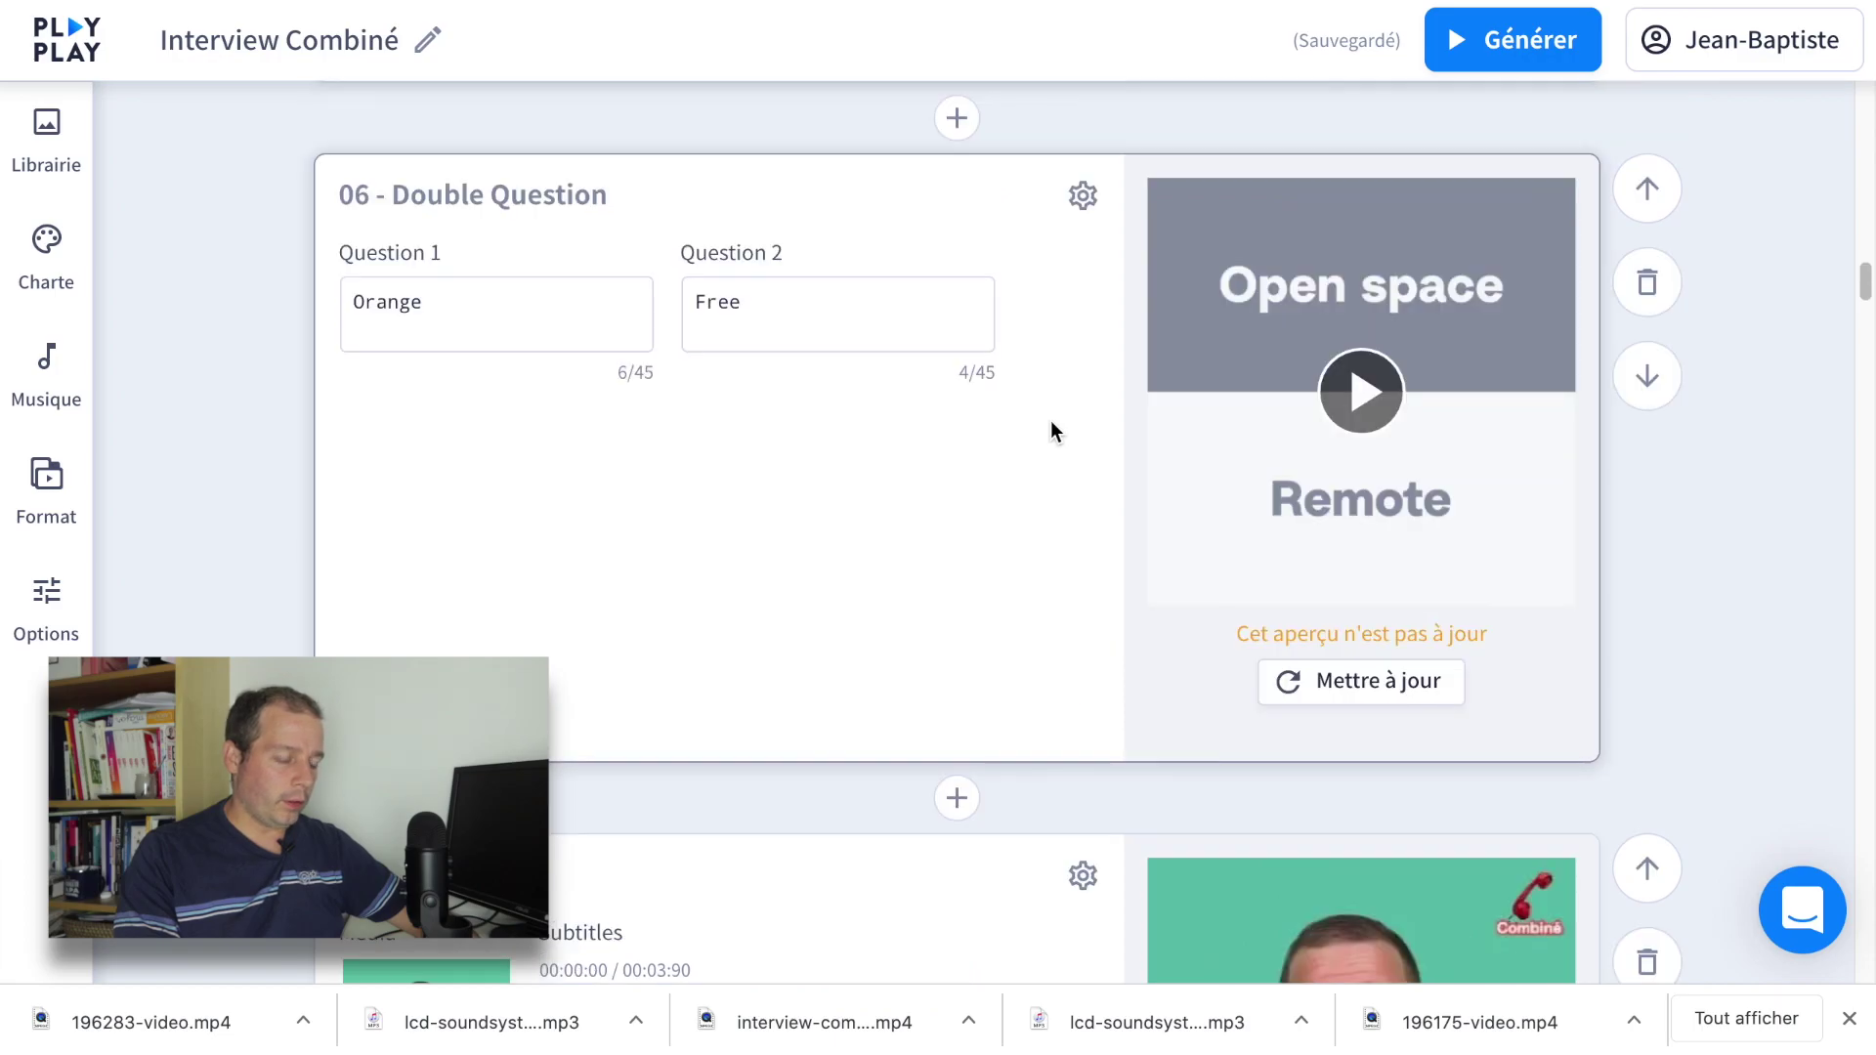
click(1425, 690)
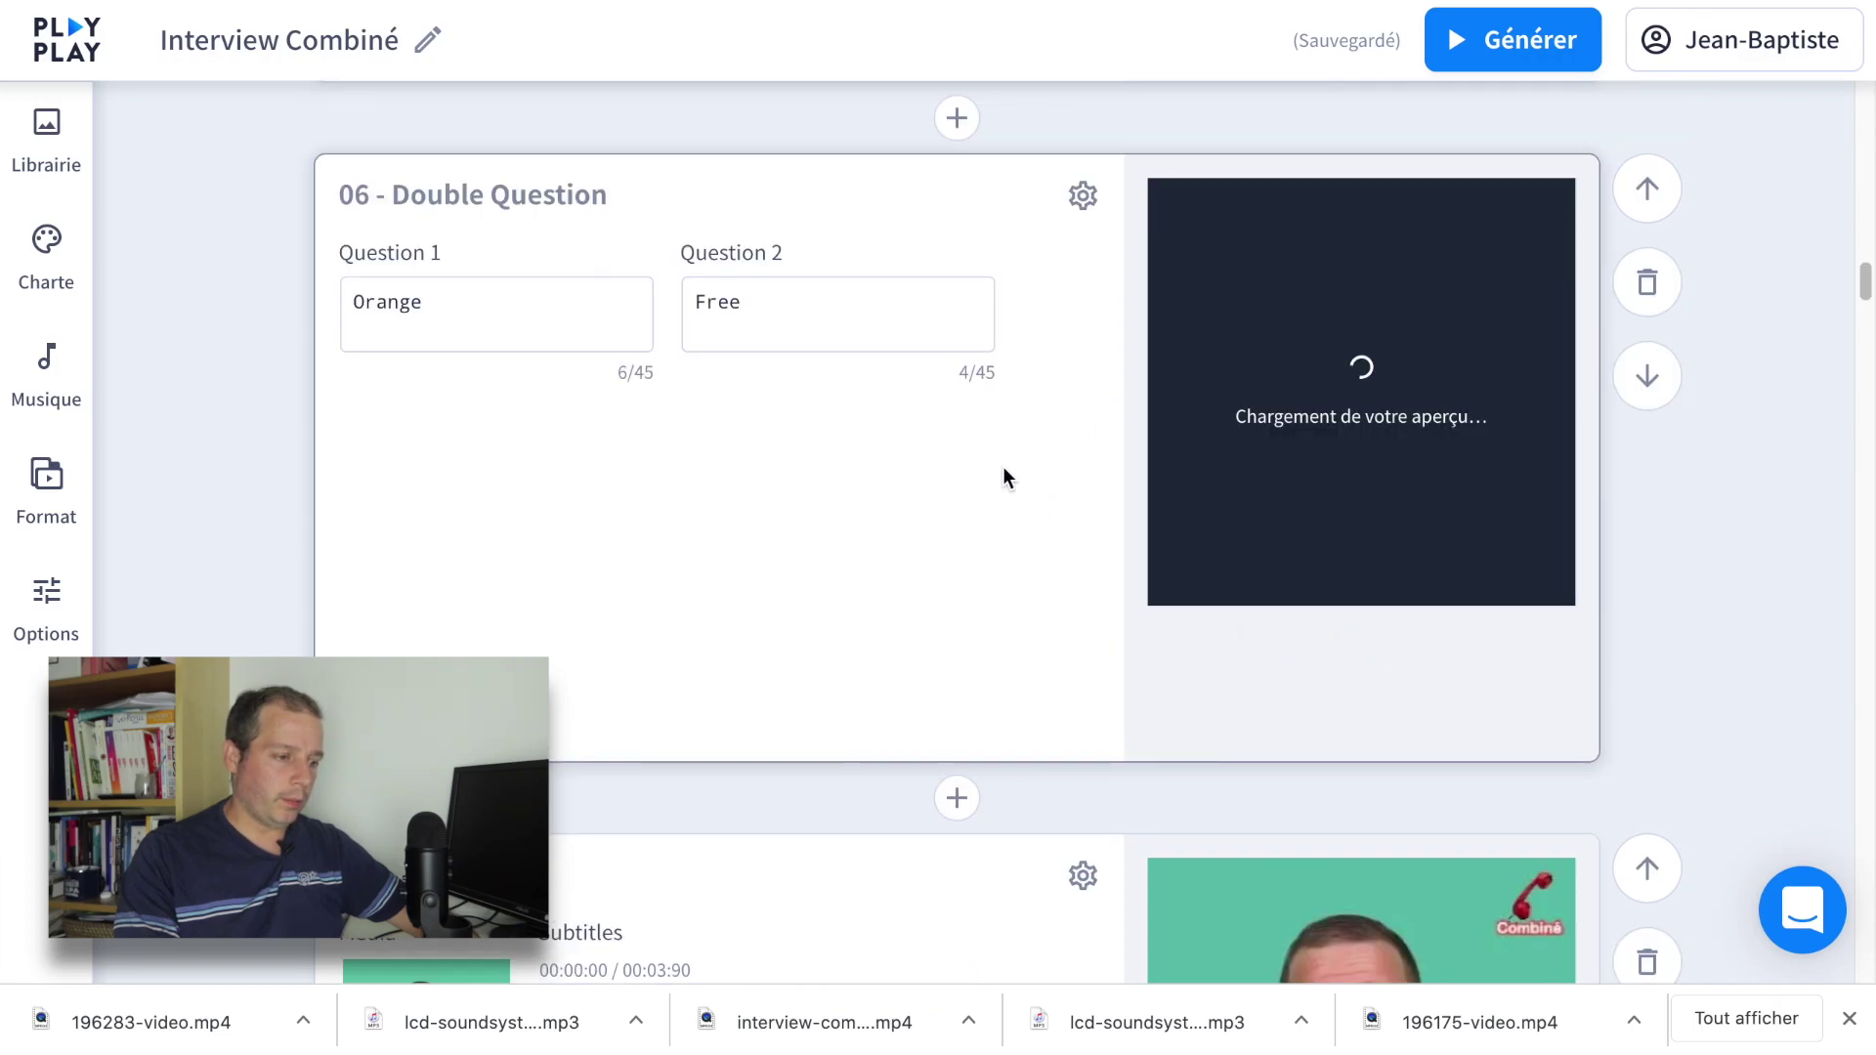
Step: Review the Interview Combiné screens from 07 through the closing Vote screen, down to the generated video
scroll(1003, 466, down, 4)
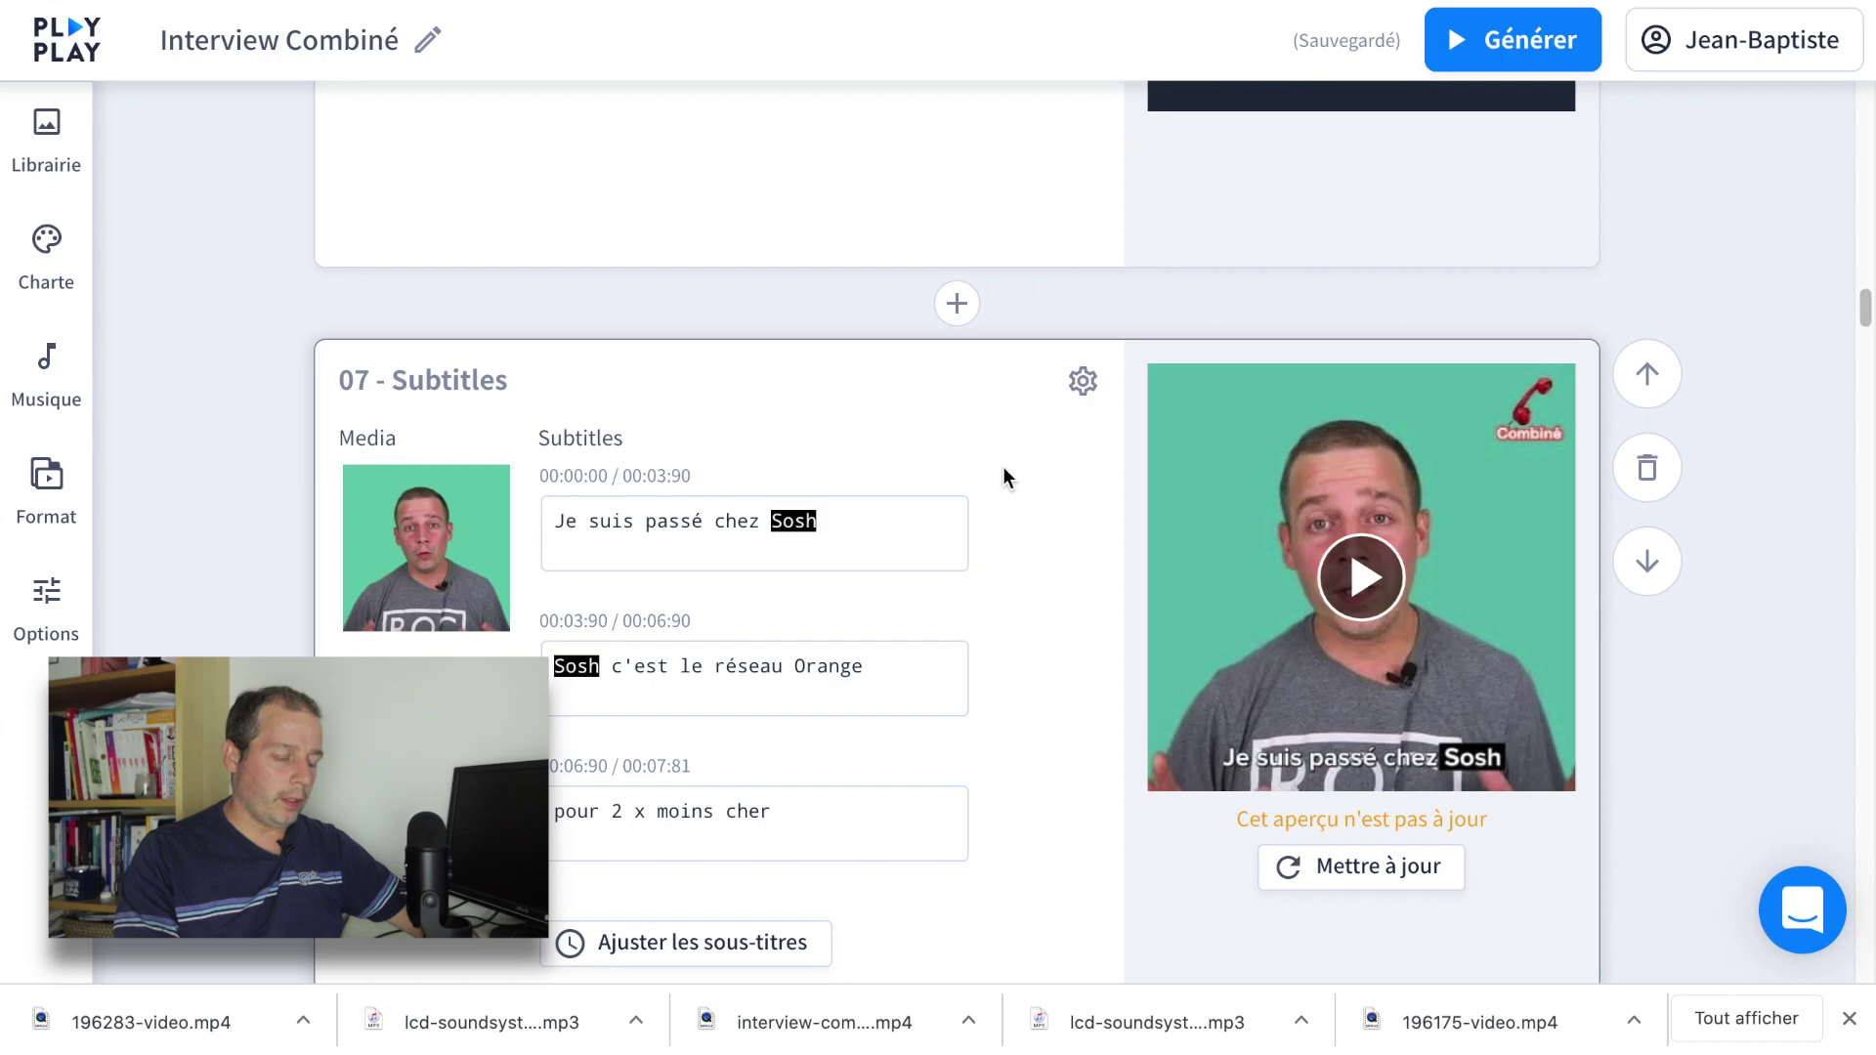
scroll(1003, 466, up, 3)
scroll(1004, 469, down, 10)
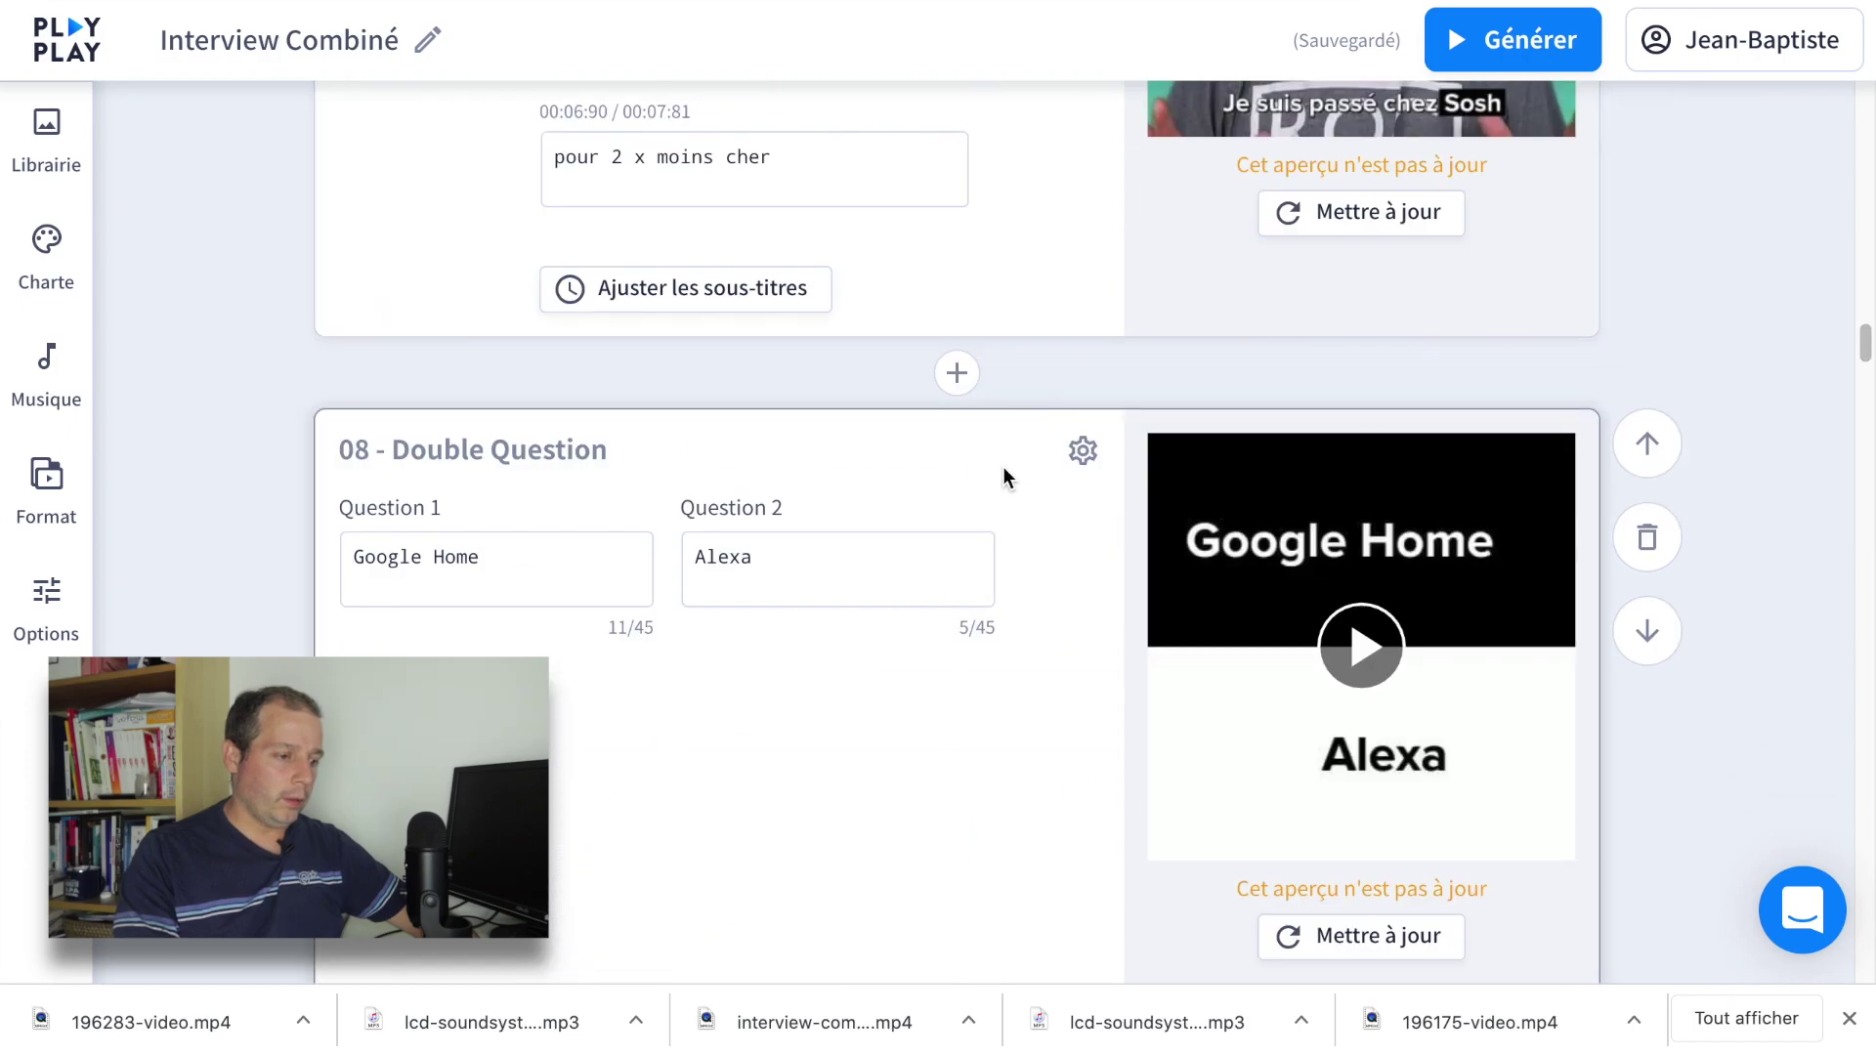
scroll(1004, 469, down, 1)
scroll(1004, 468, down, 15)
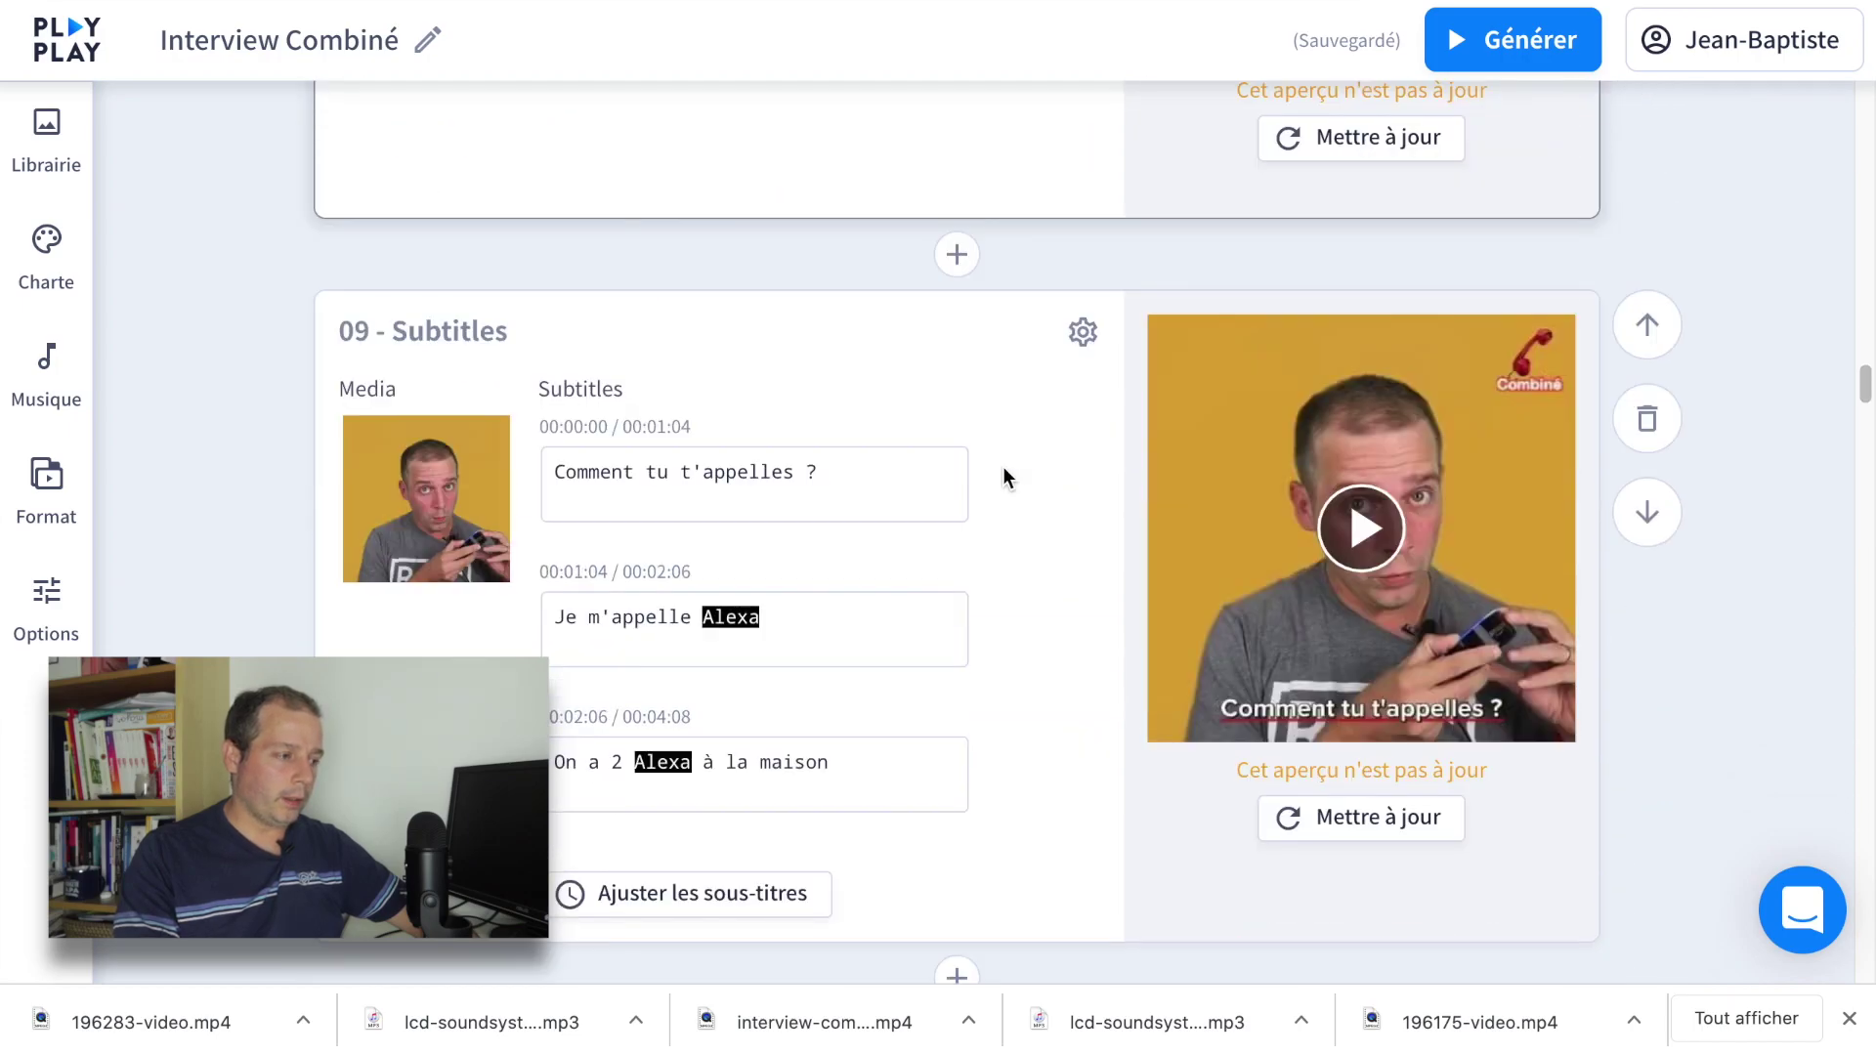
scroll(1002, 466, down, 20)
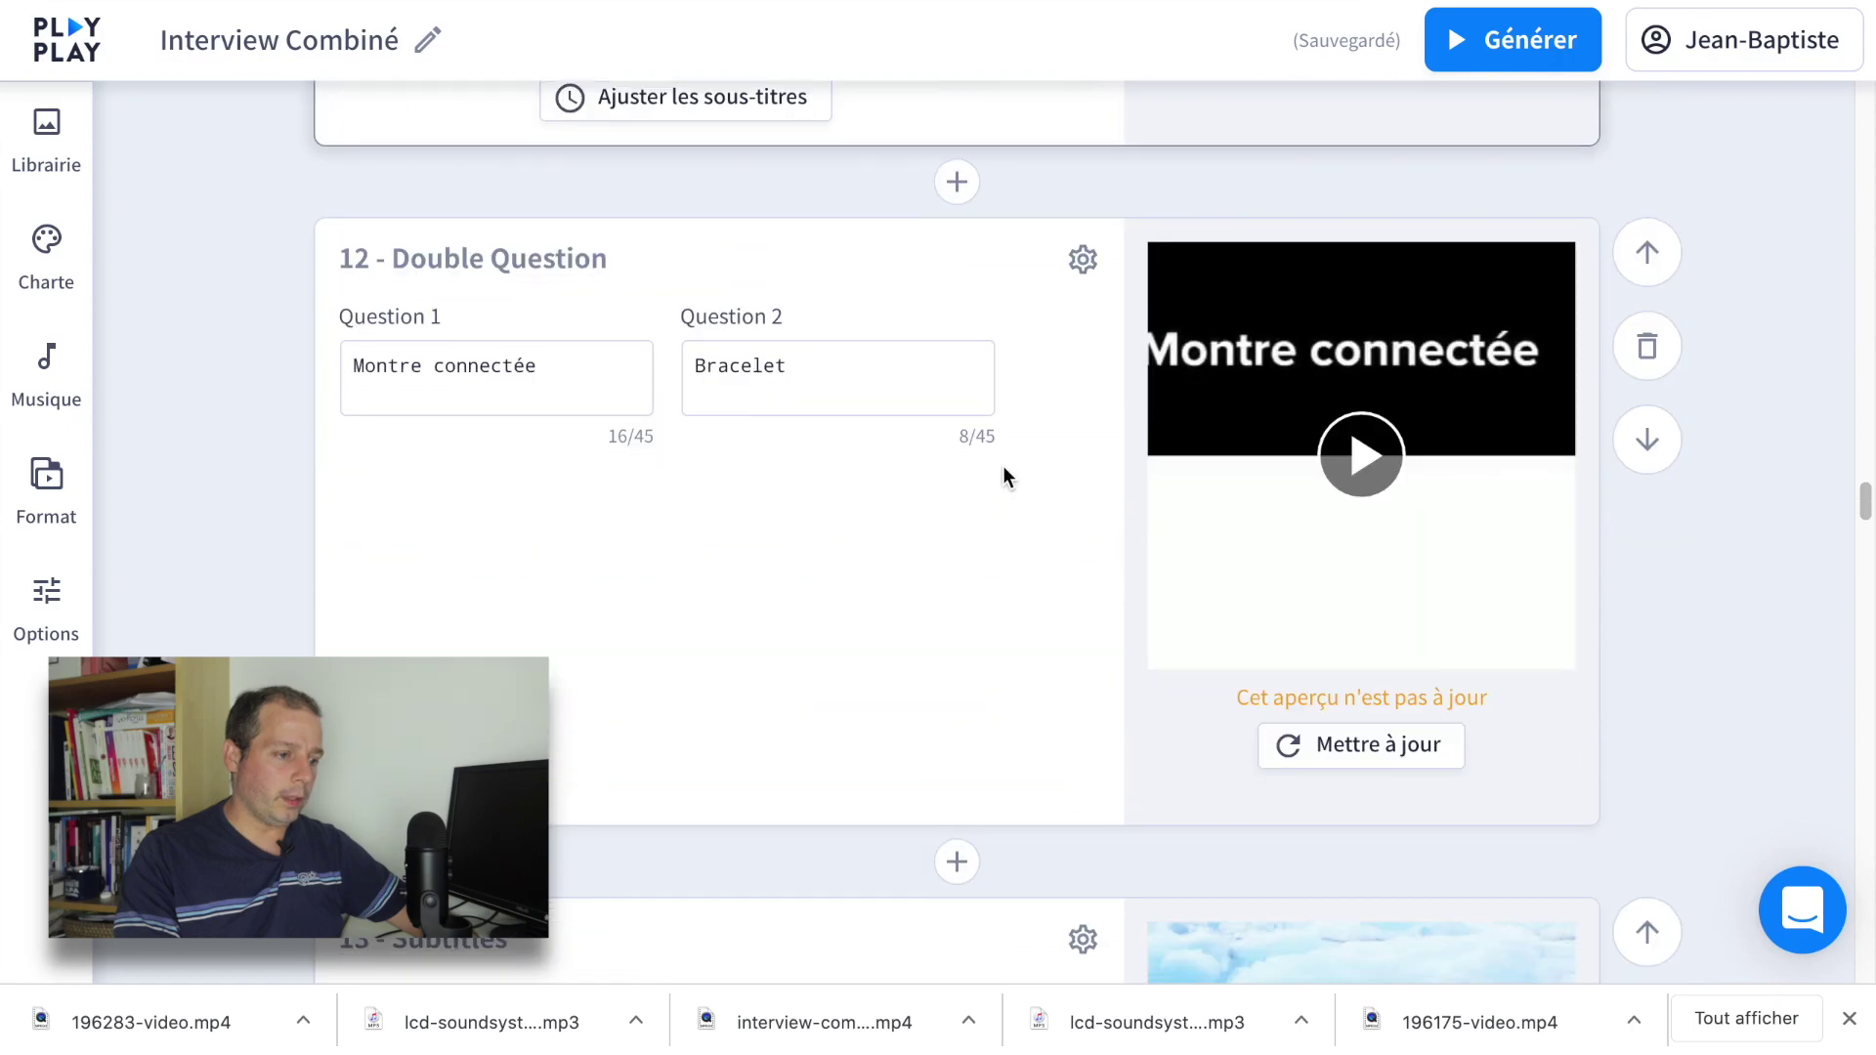
scroll(1003, 466, down, 20)
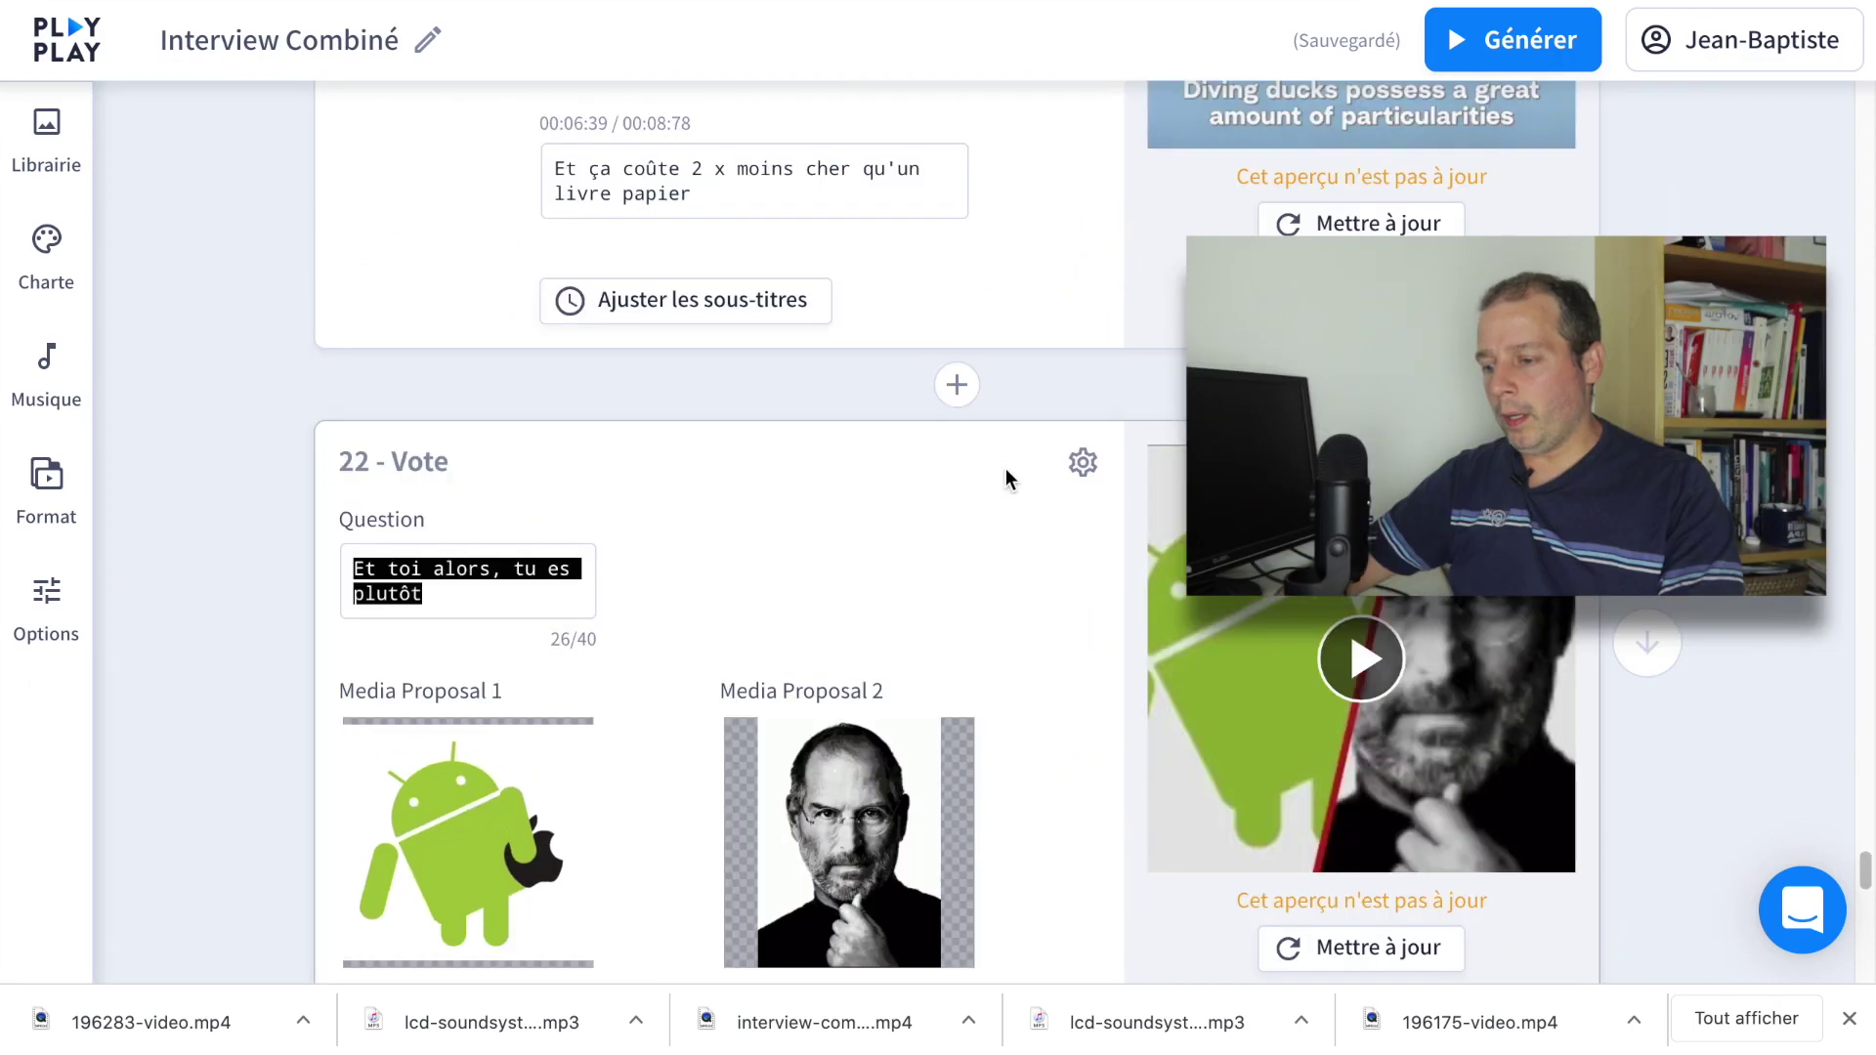
scroll(1006, 467, down, 8)
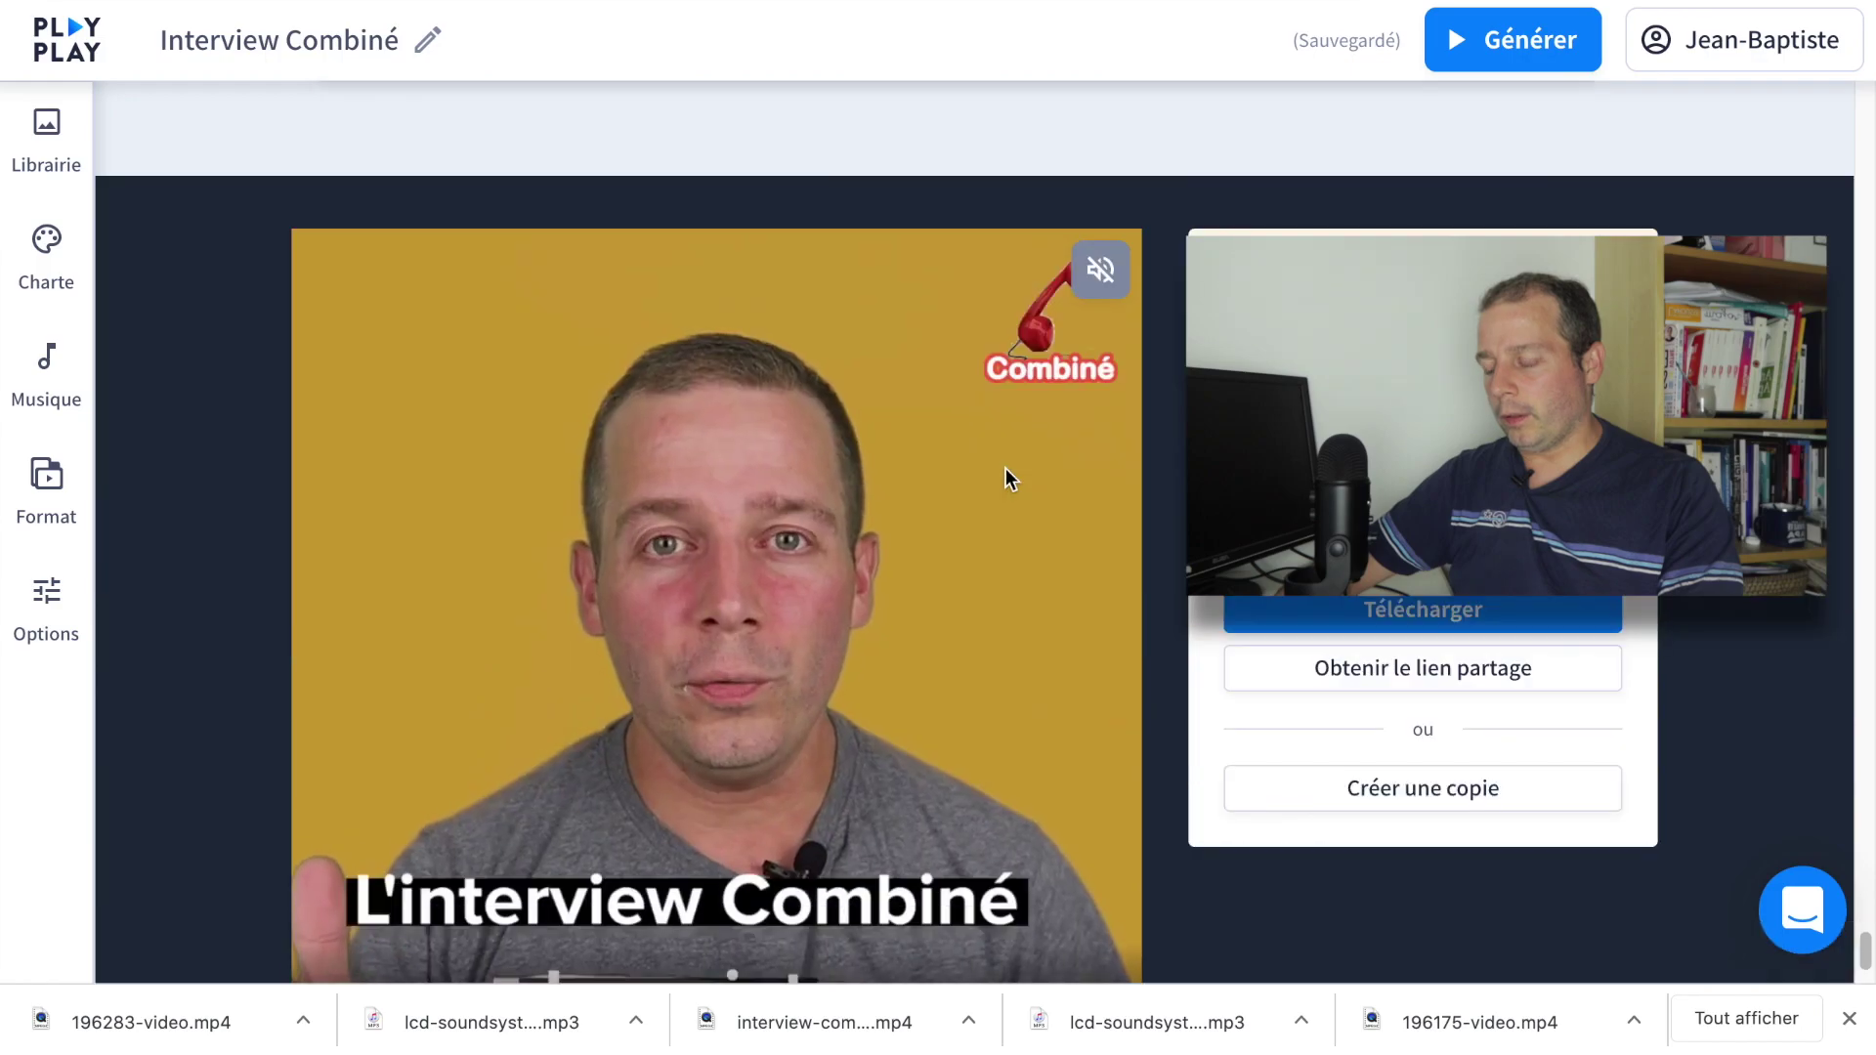